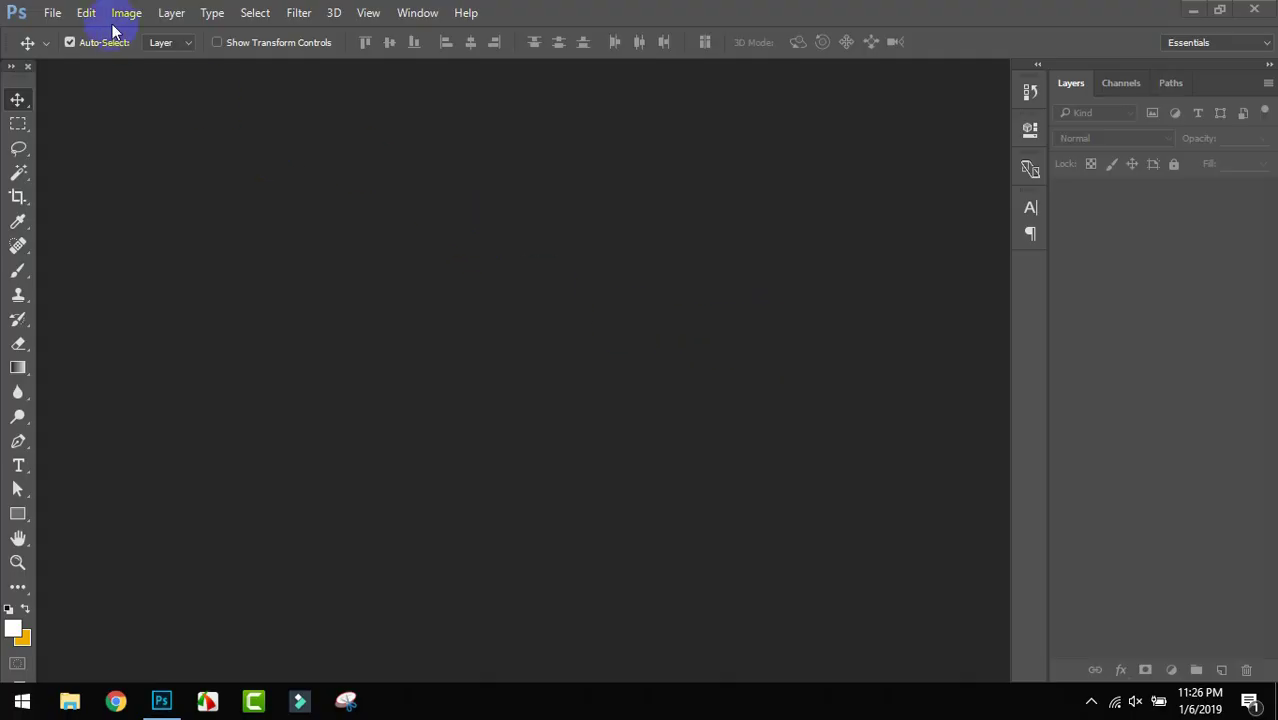
Start a new document and set its document type to Mobile App Design.
click(50, 13)
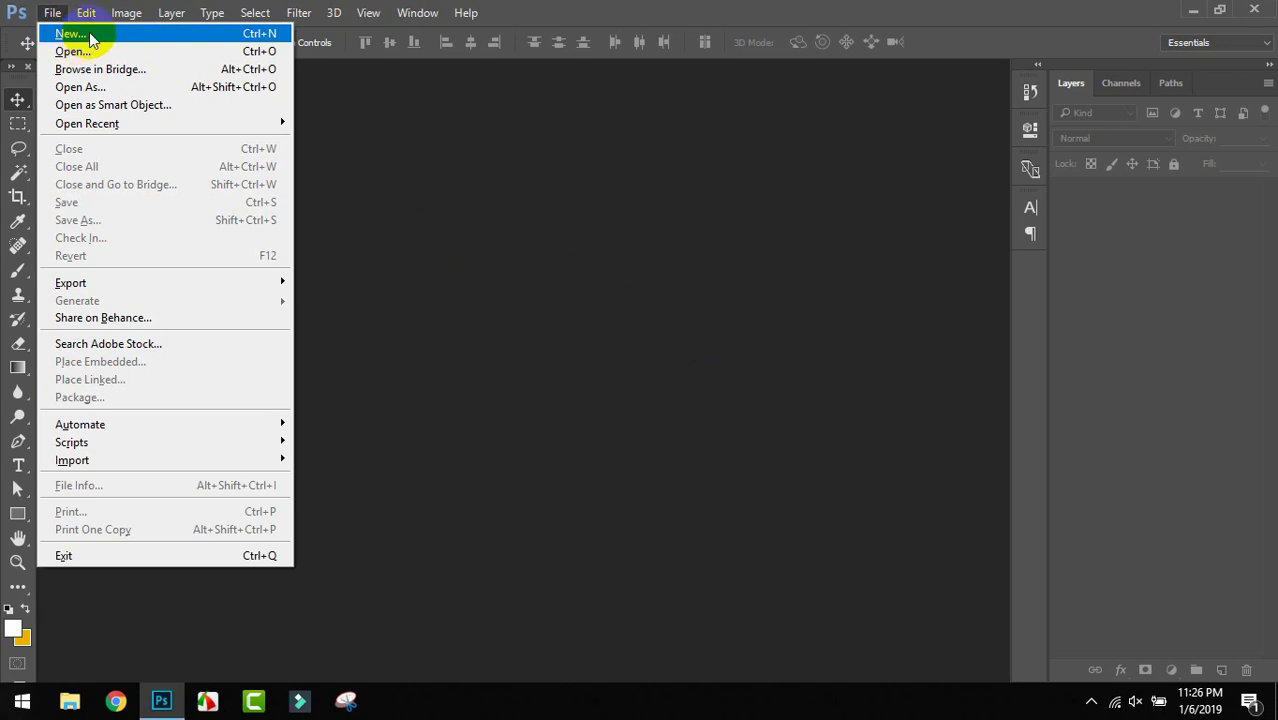
click(90, 38)
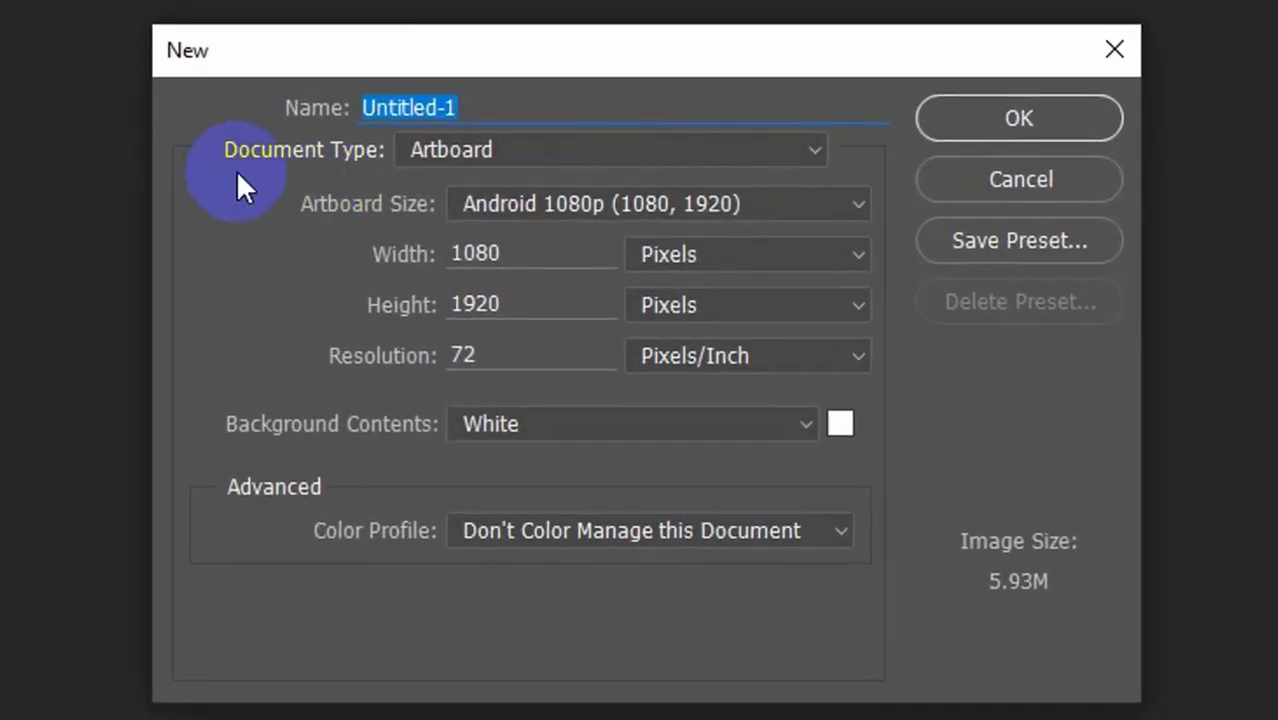
click(779, 157)
click(688, 206)
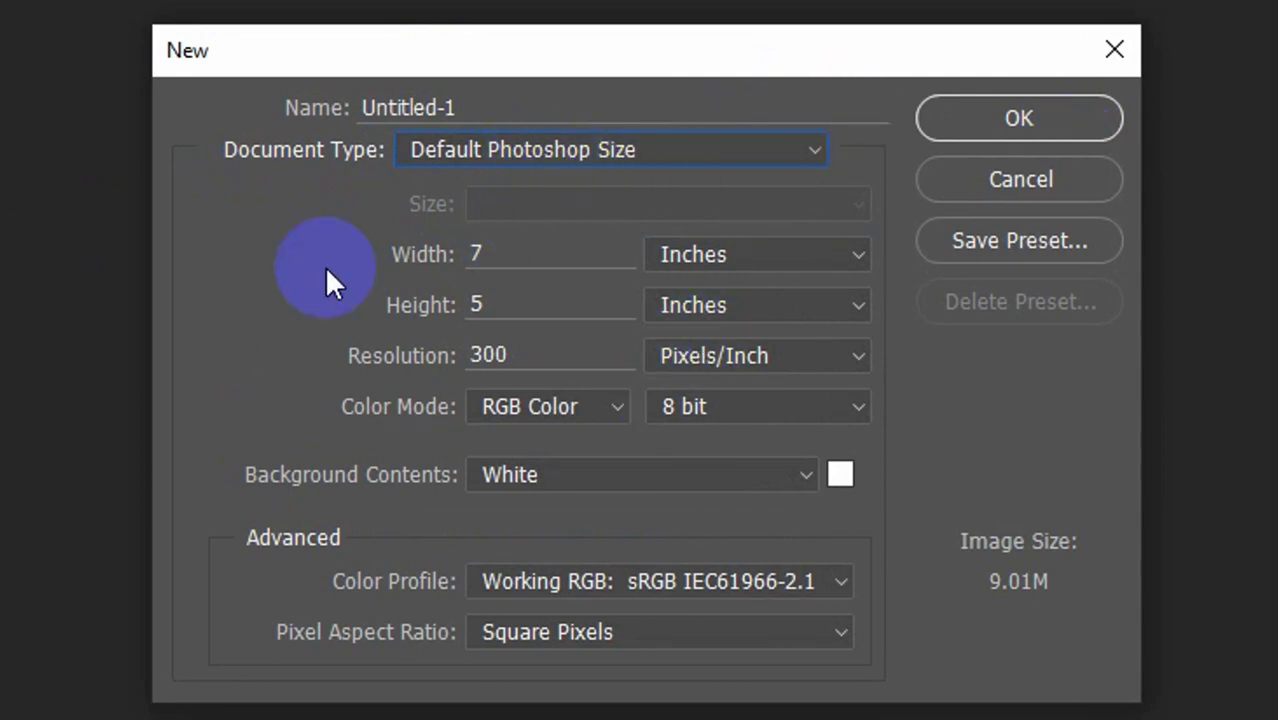
click(643, 150)
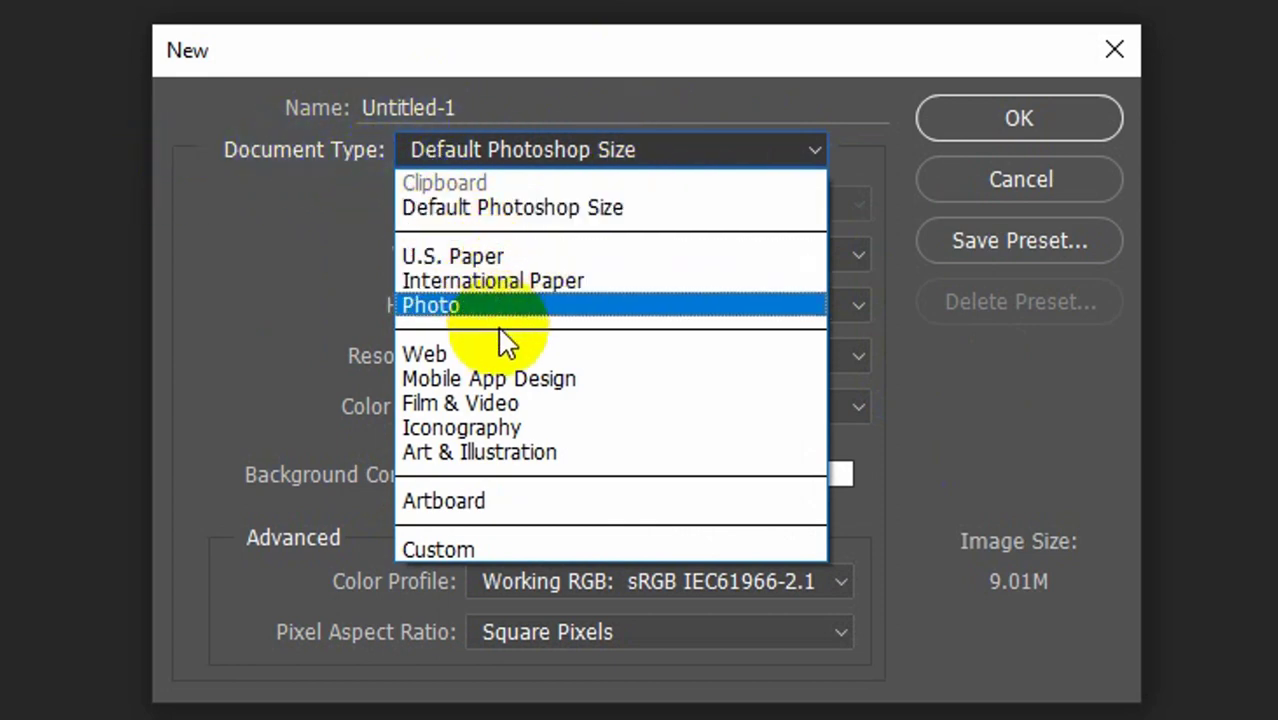
click(533, 379)
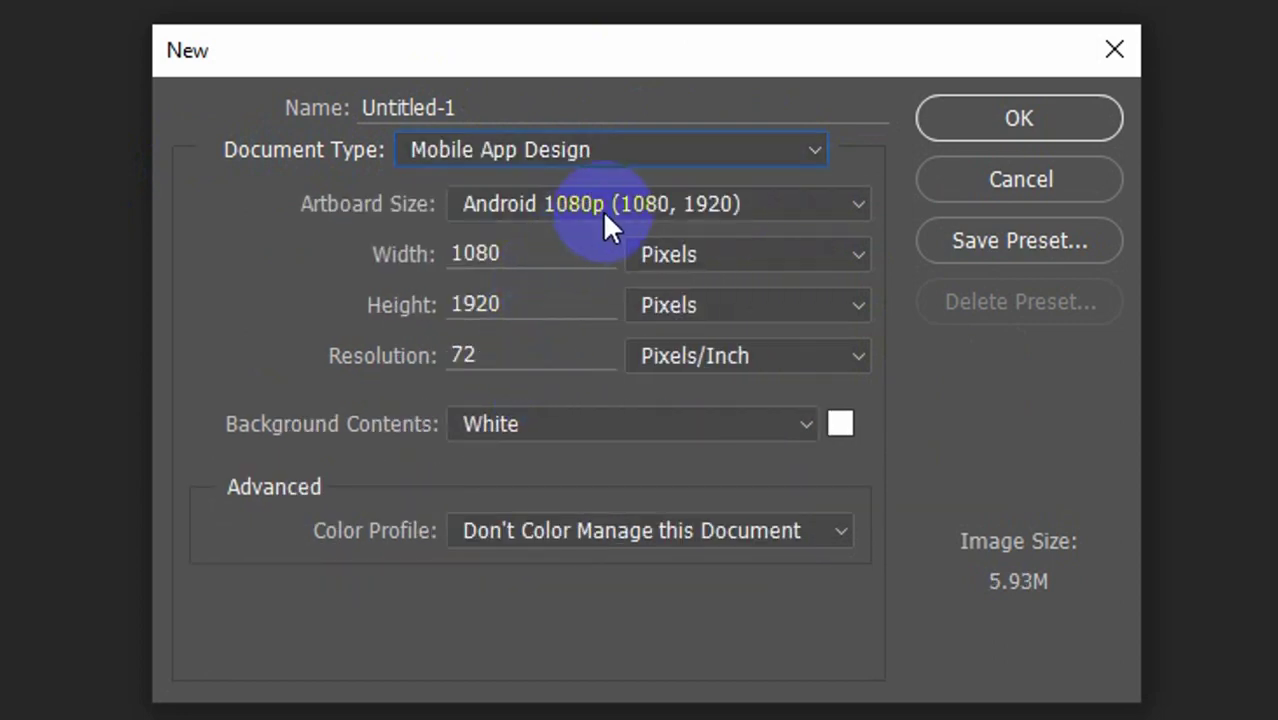
Choose the Android 1080p (1080, 1920) artboard size and create the document.
click(616, 208)
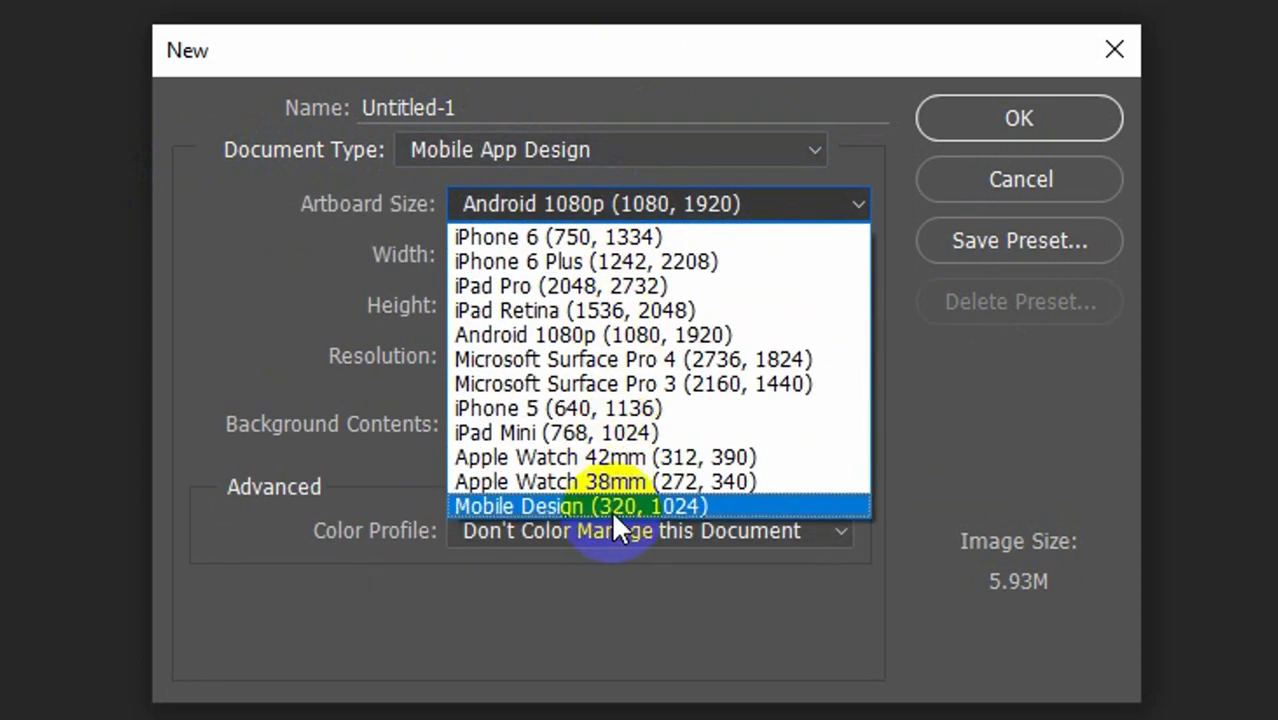
click(639, 240)
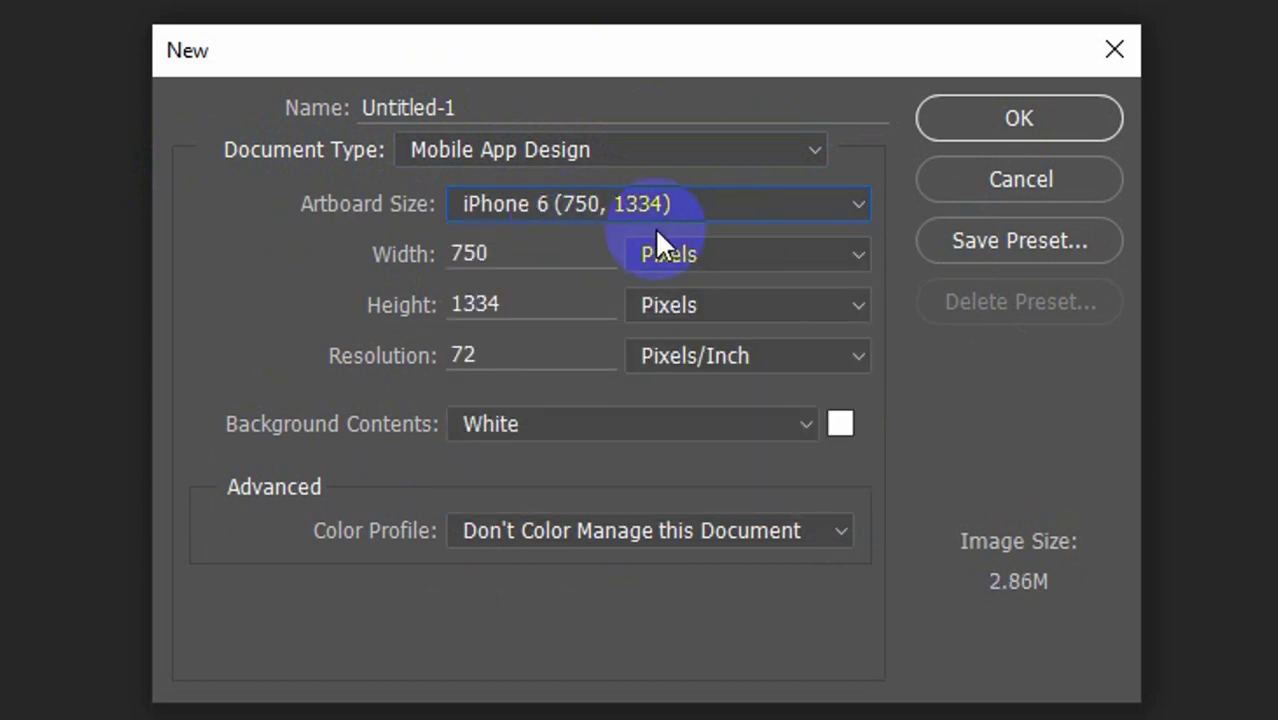
click(700, 208)
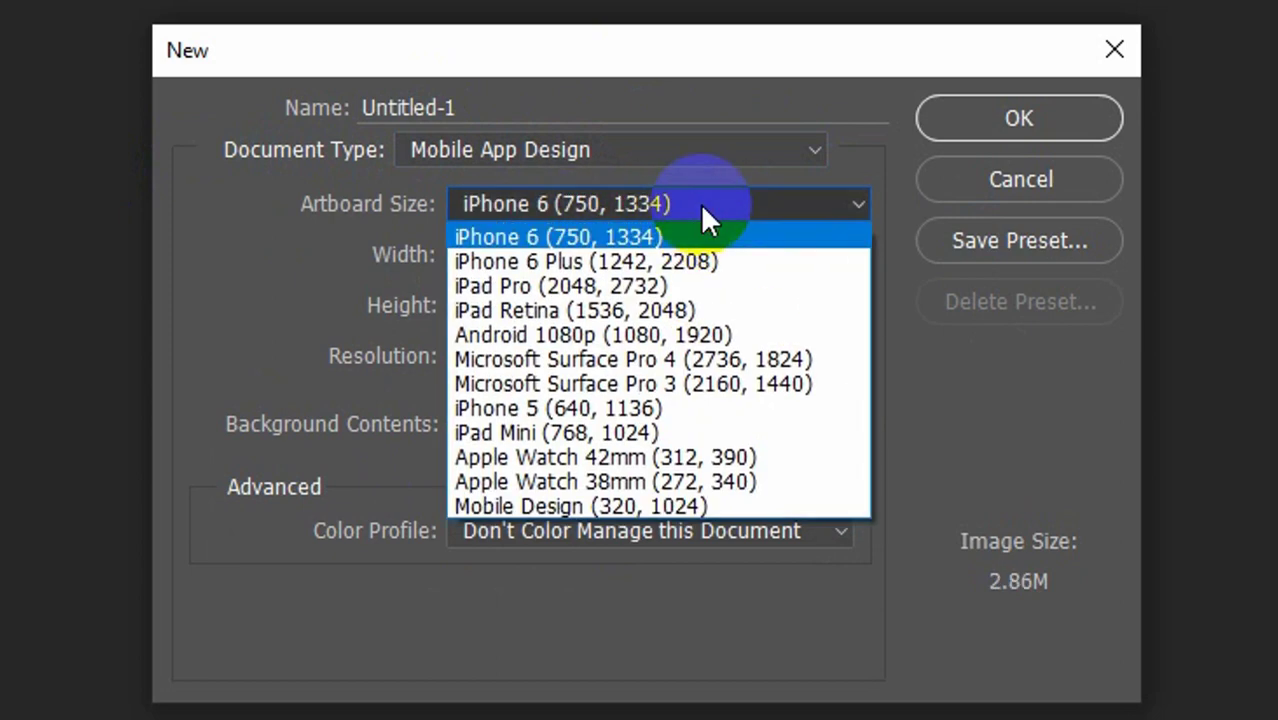
click(682, 335)
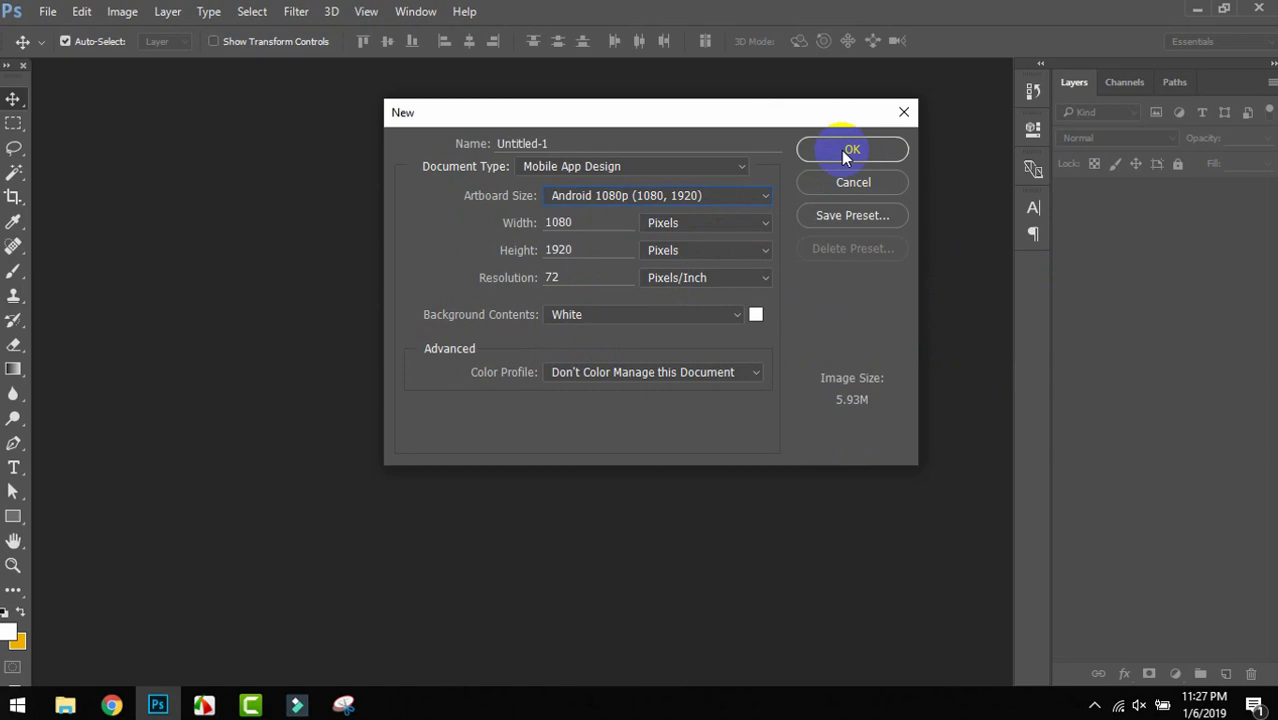
click(1019, 118)
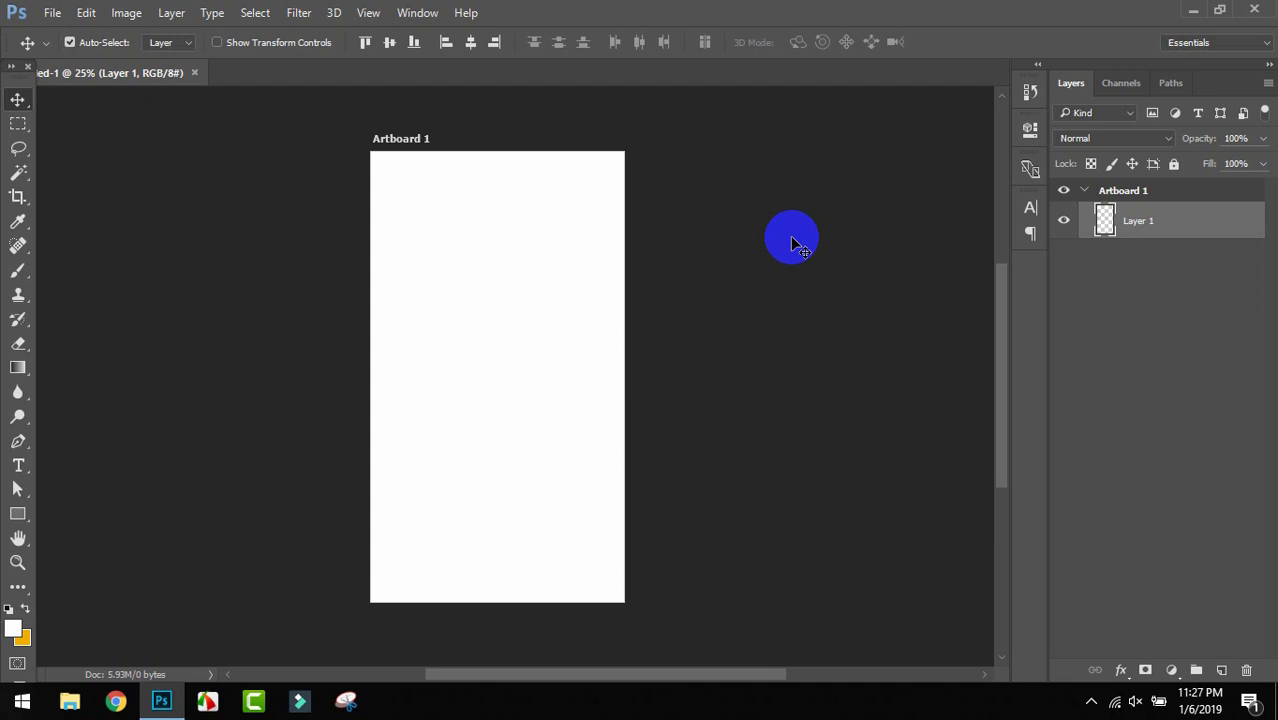
Draw a rectangle about 1228 × 604 px across the upper part of the artboard and fill it with light grey.
click(16, 515)
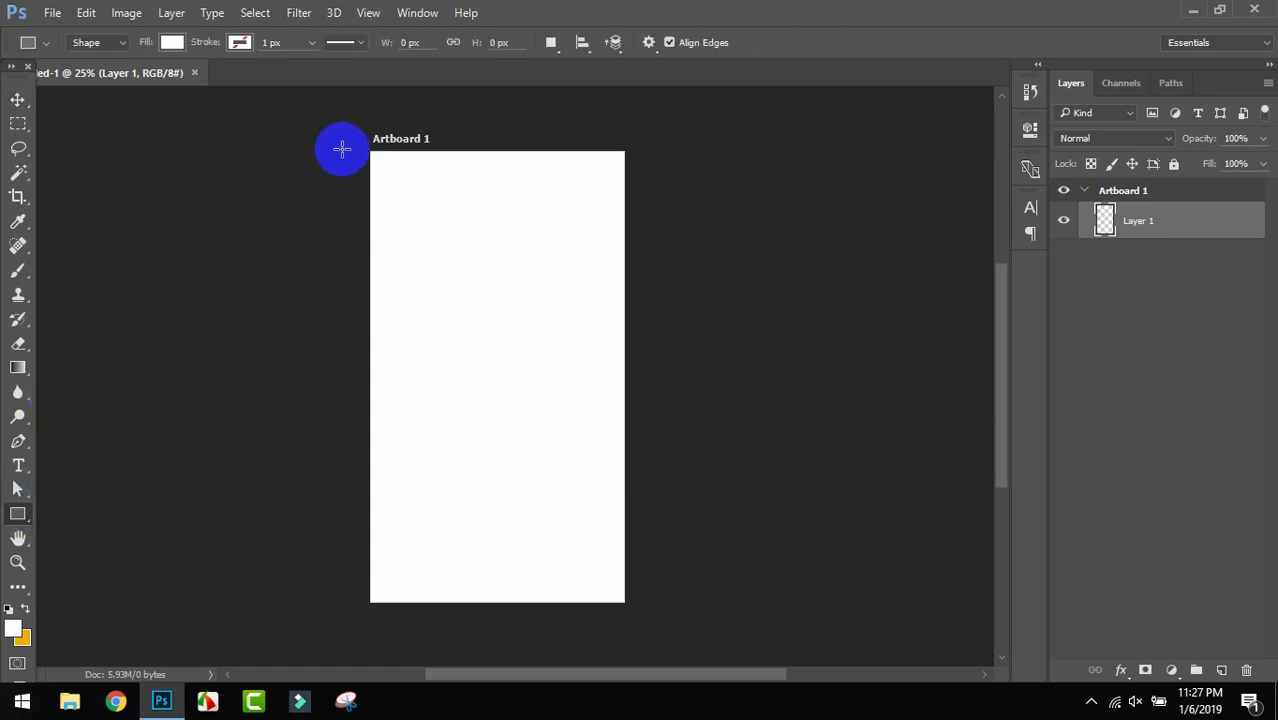
drag(342, 146, 645, 289)
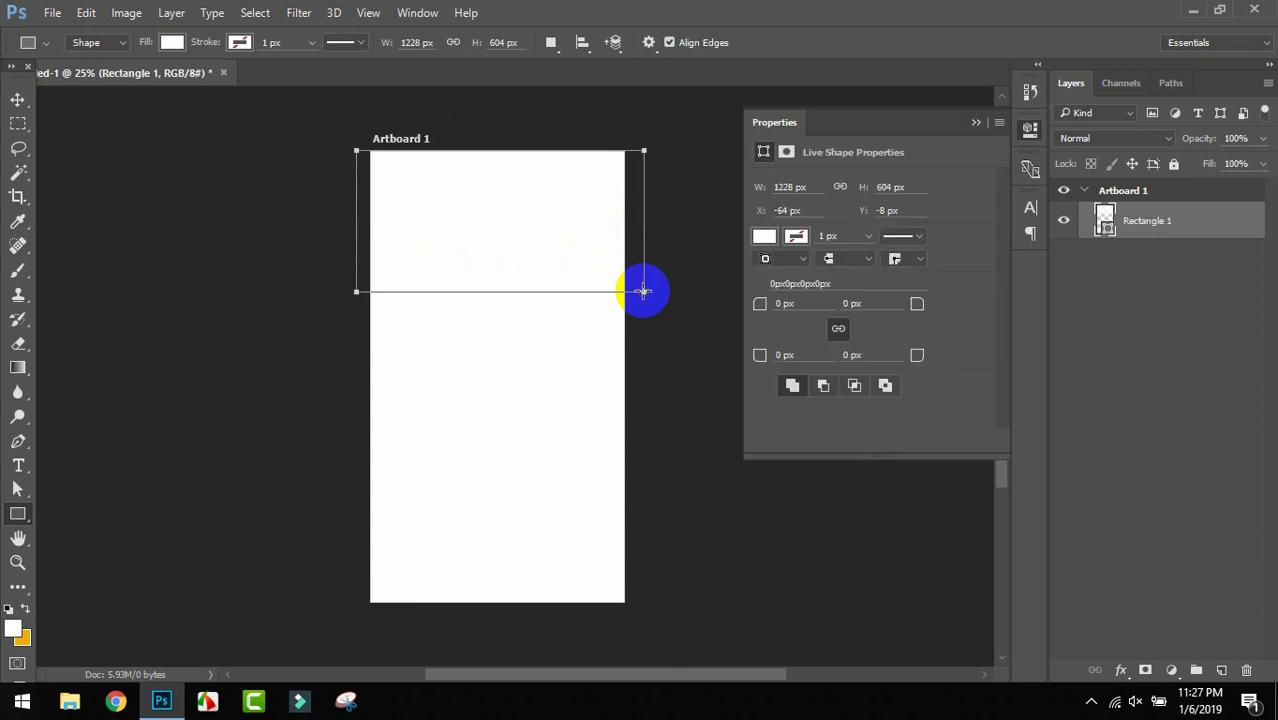
click(765, 240)
click(784, 370)
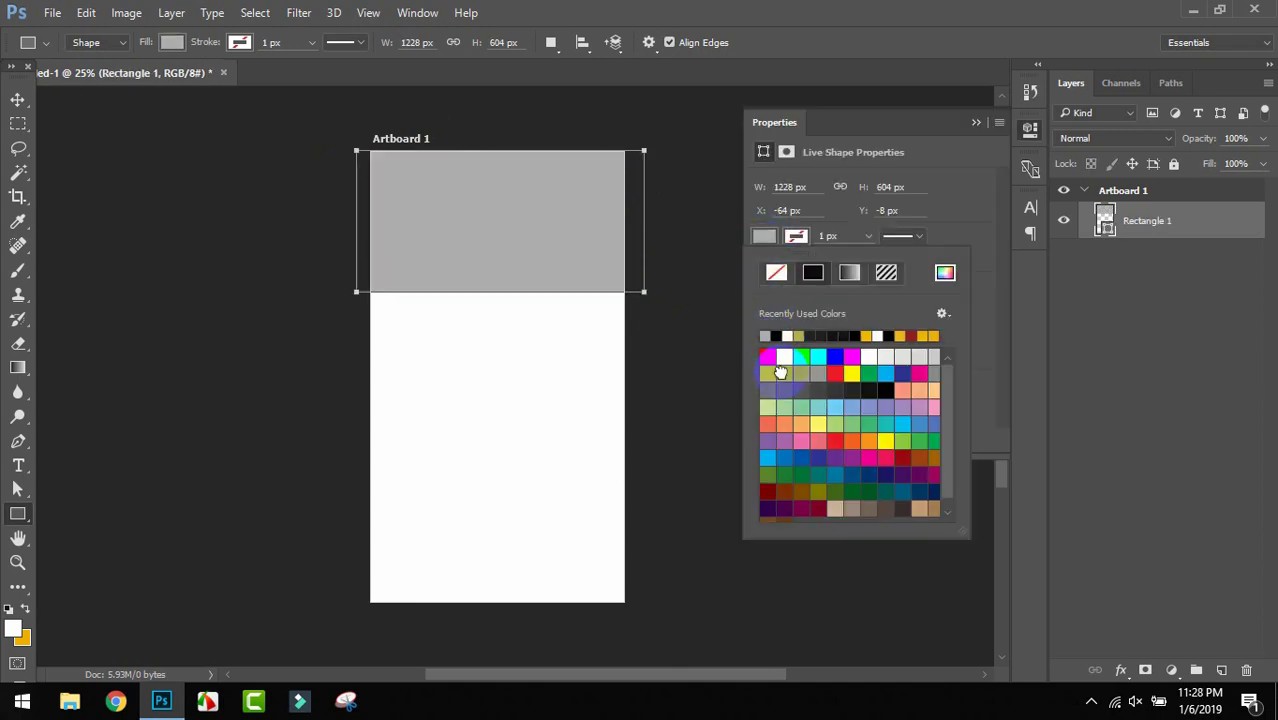
click(17, 99)
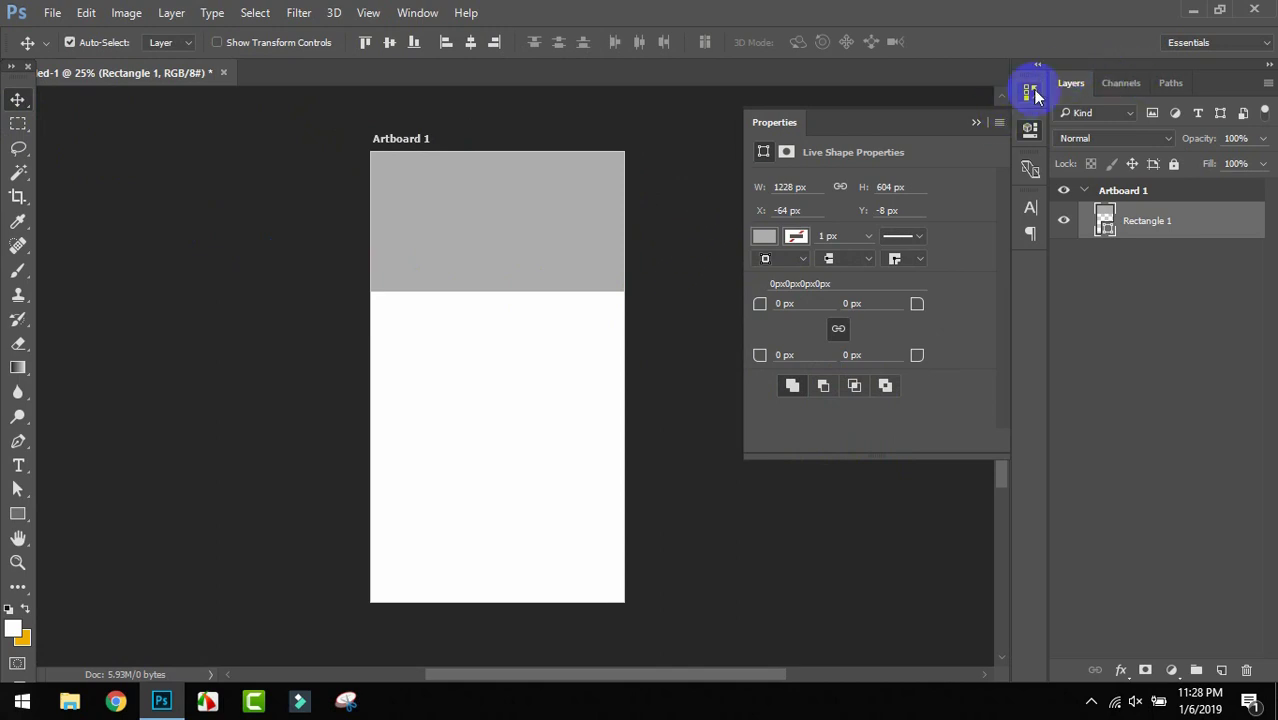
Place the night cityscape image paris-1836415_960_720.jpg from the desktop's UI folder onto the artboard over the rectangle.
click(1193, 16)
right_click(245, 221)
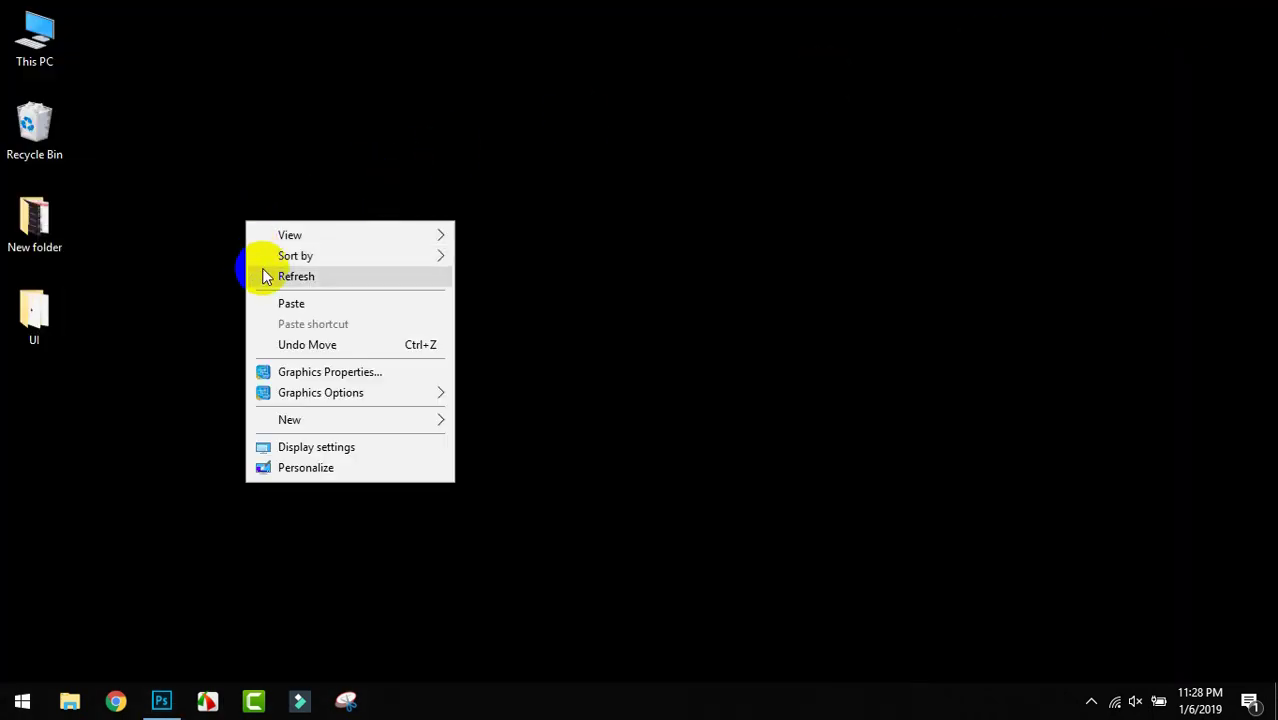
click(265, 275)
double_click(40, 305)
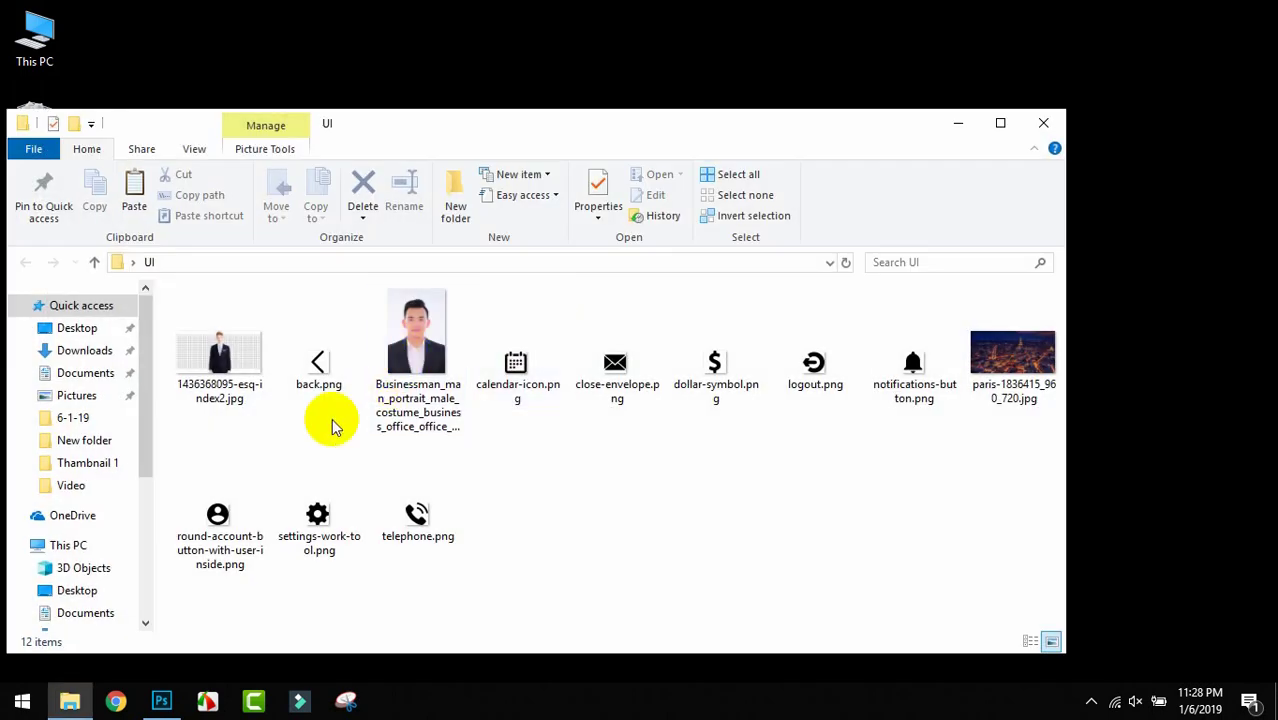
drag(1005, 358, 465, 260)
drag(486, 378, 627, 353)
key(Return)
Arrange the rectangle layer above the Paris photo and resize the rectangle to about 1228 × 635 px so it covers the photo.
drag(530, 243, 530, 265)
click(665, 260)
click(532, 227)
drag(1172, 238, 1155, 200)
drag(505, 243, 501, 296)
key(ctrl+t)
key(Return)
Change the fill colour of the rectangle over the photo to a near-black grey.
double_click(1104, 220)
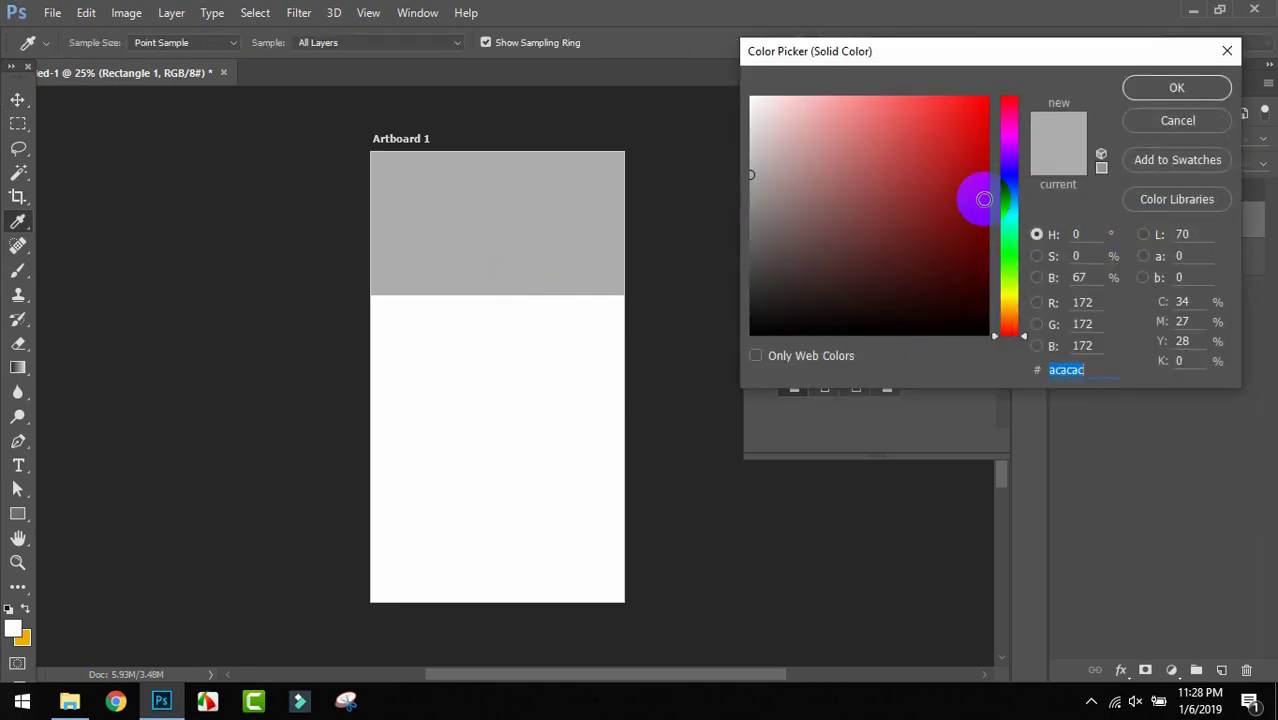
drag(1005, 277, 1004, 294)
click(976, 208)
click(980, 227)
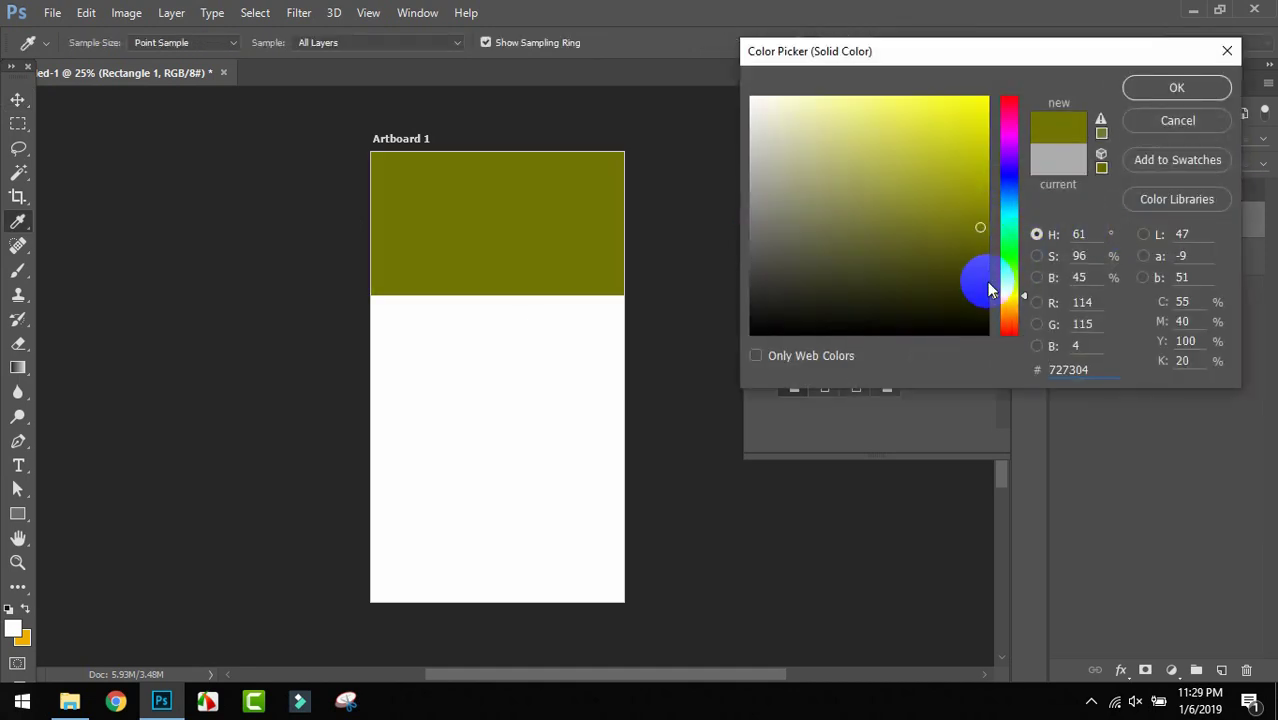
click(1005, 320)
click(791, 301)
click(1145, 88)
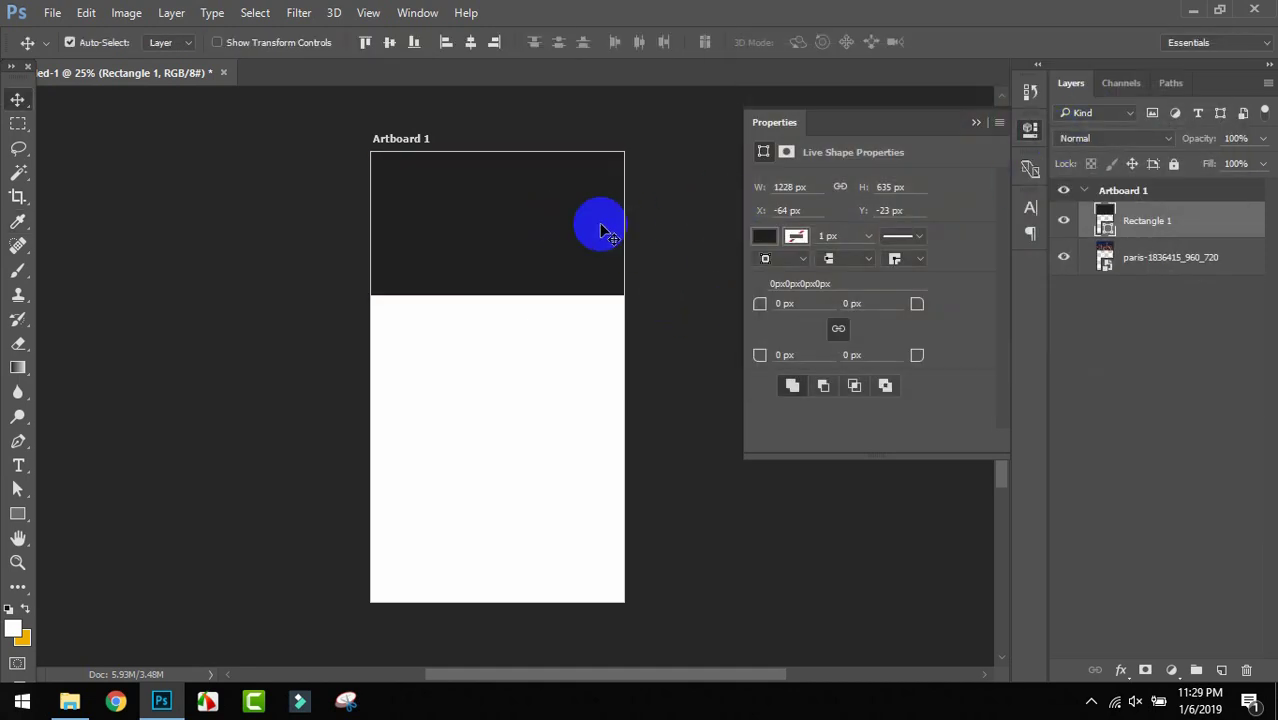
Hide the rectangle, show the rulers and add a horizontal guide along the Paris photo's lower edge.
click(1063, 221)
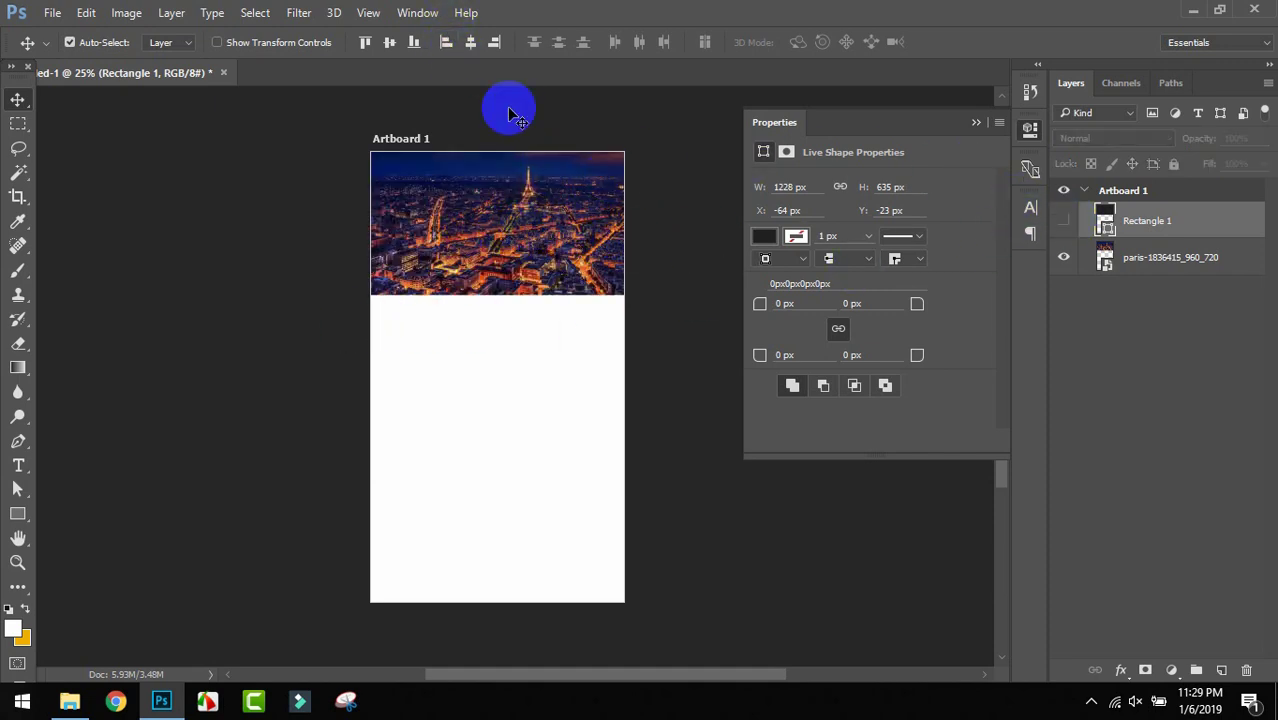
key(ctrl)
key(ctrl+r)
drag(525, 95, 533, 301)
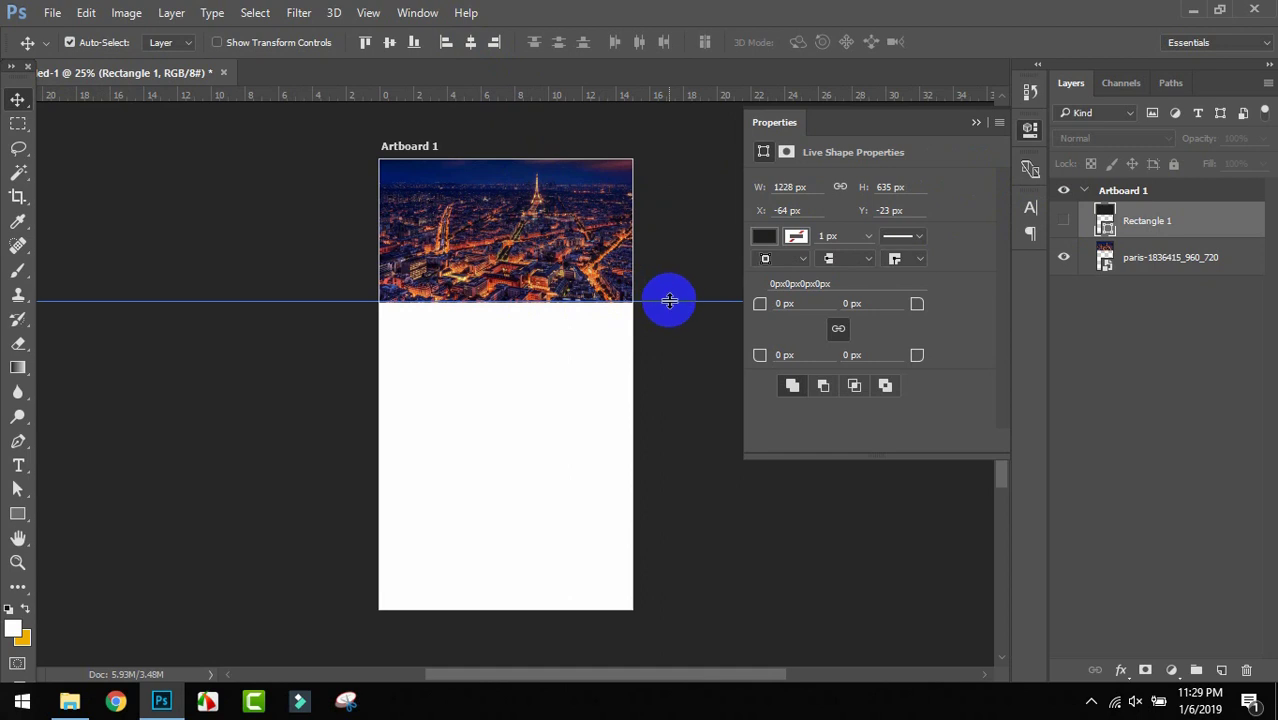
drag(669, 300, 679, 300)
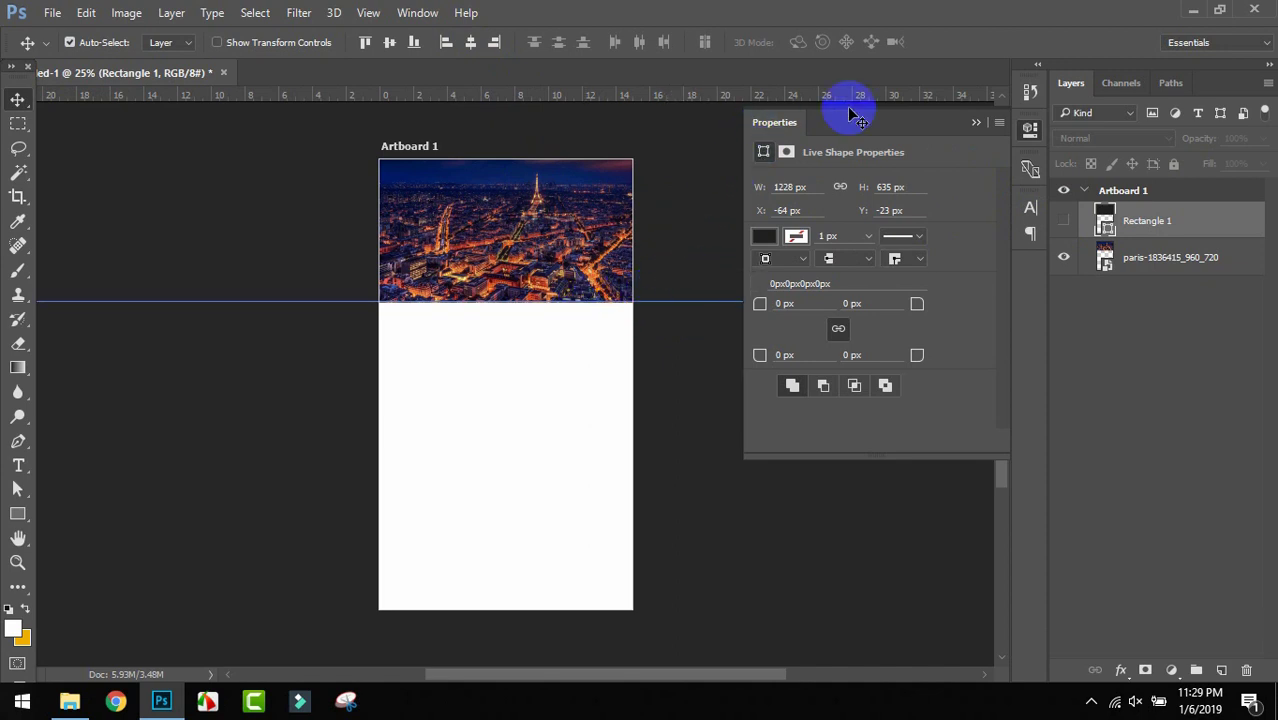
Show the dark rectangle again and lower its opacity to 60% so the photo shows through.
click(1063, 220)
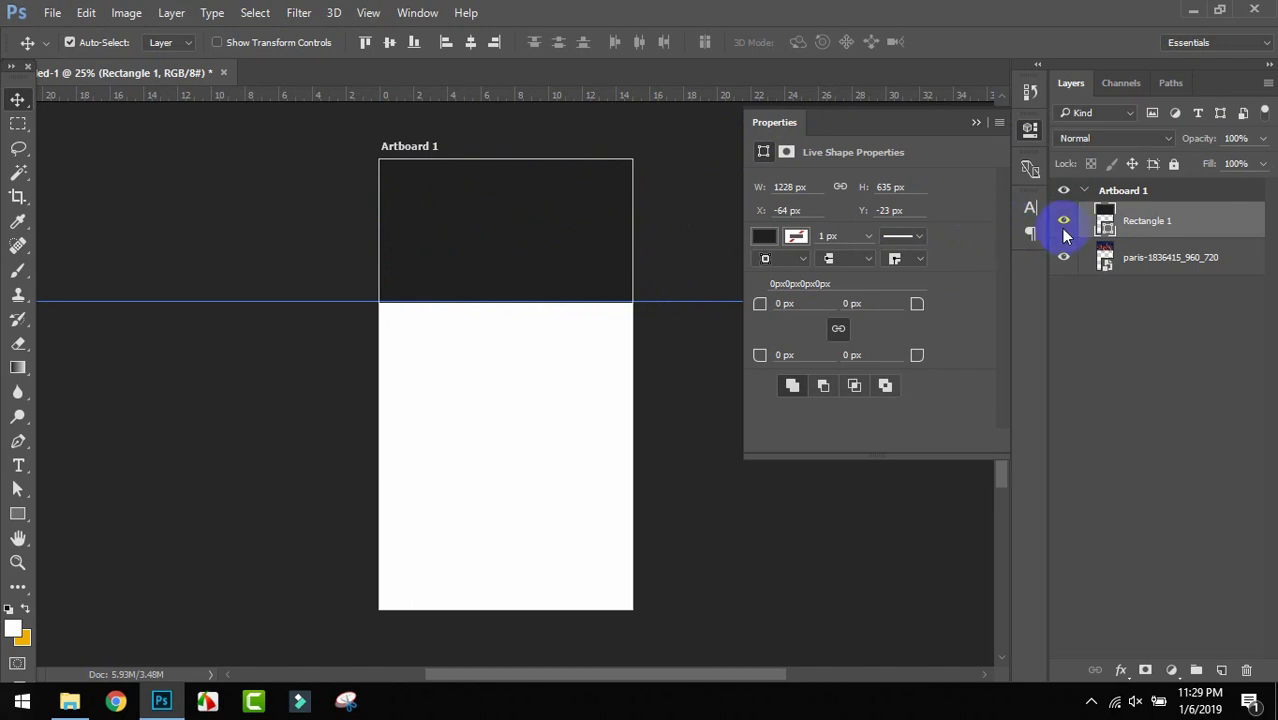
click(976, 122)
click(1263, 138)
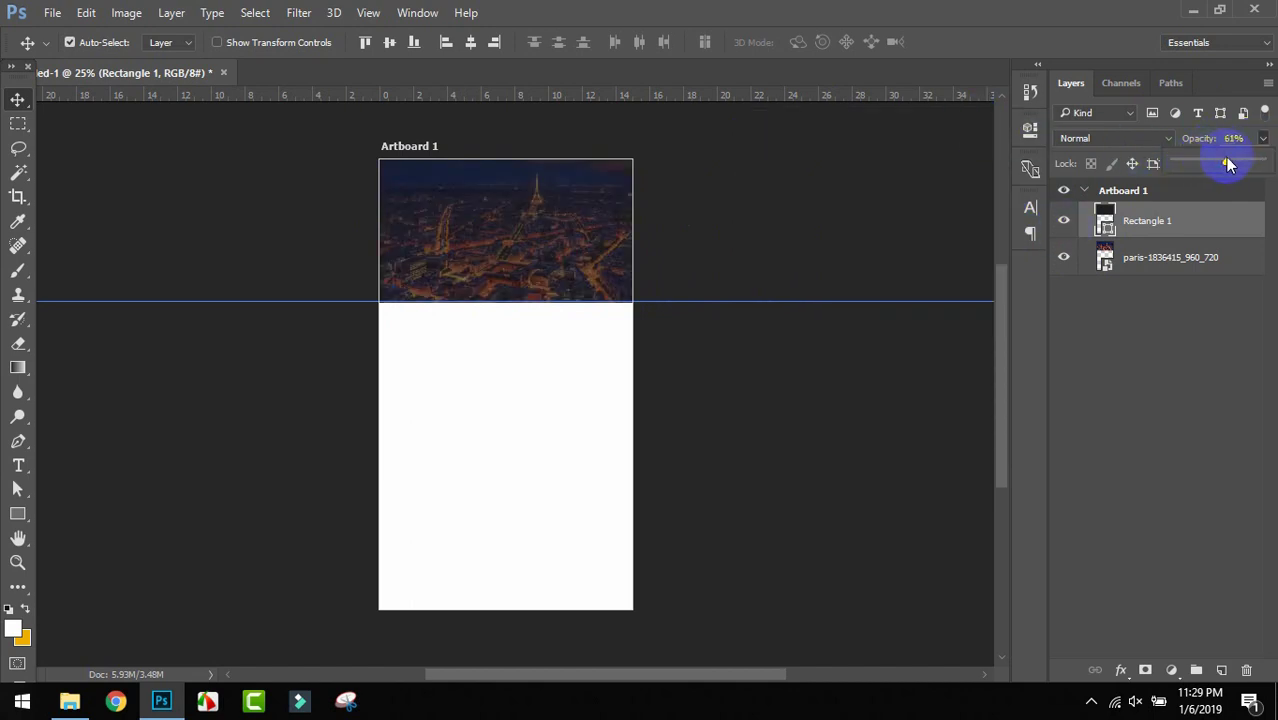
drag(1228, 163, 1226, 163)
click(17, 94)
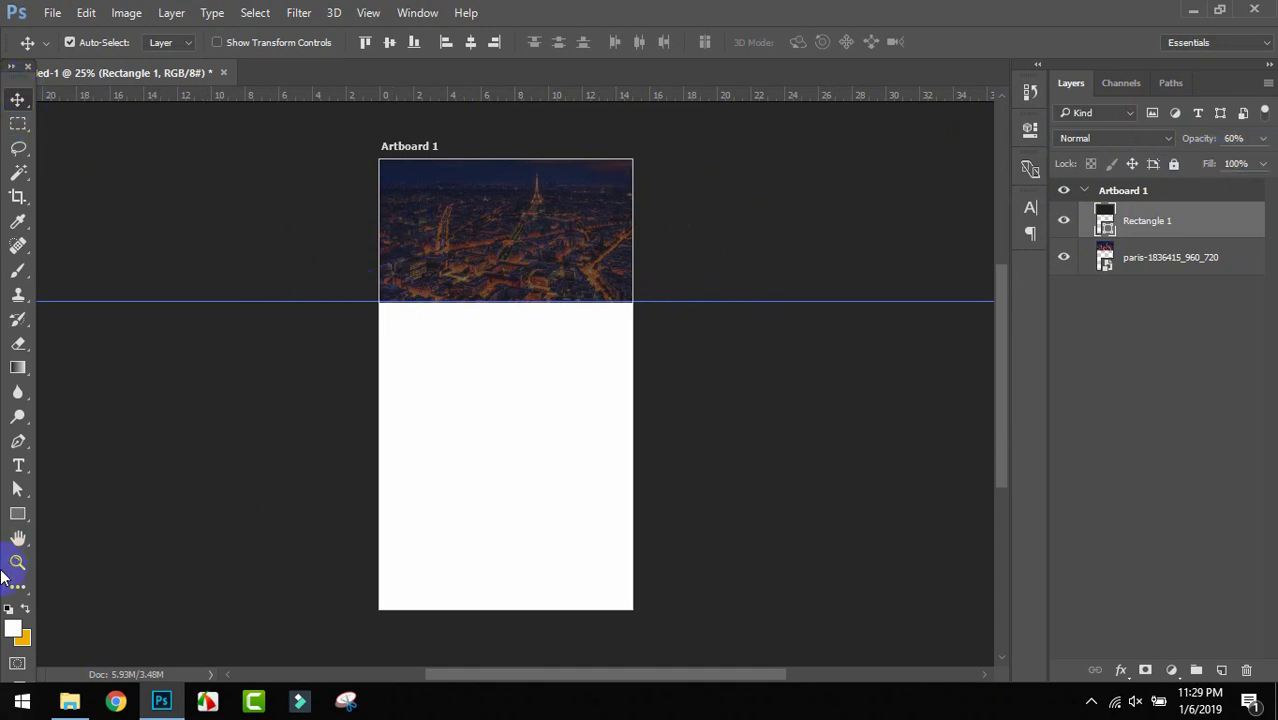
click(22, 520)
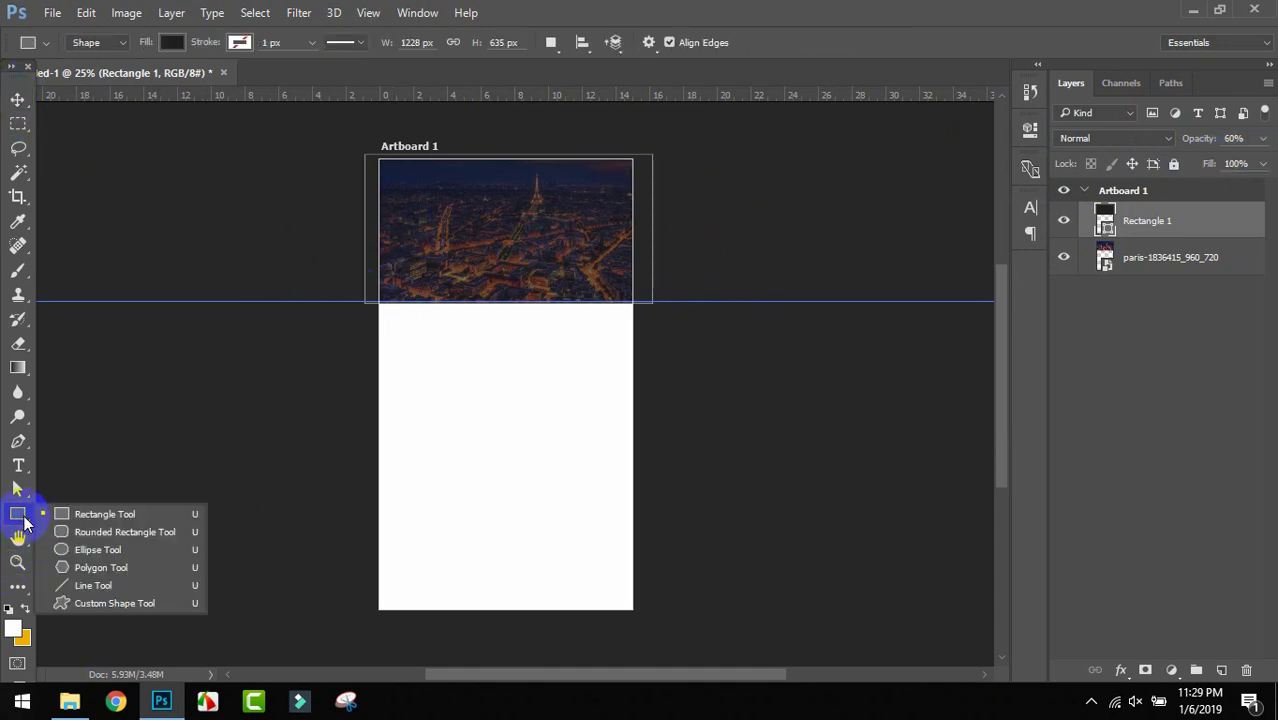
click(94, 548)
drag(467, 390, 537, 474)
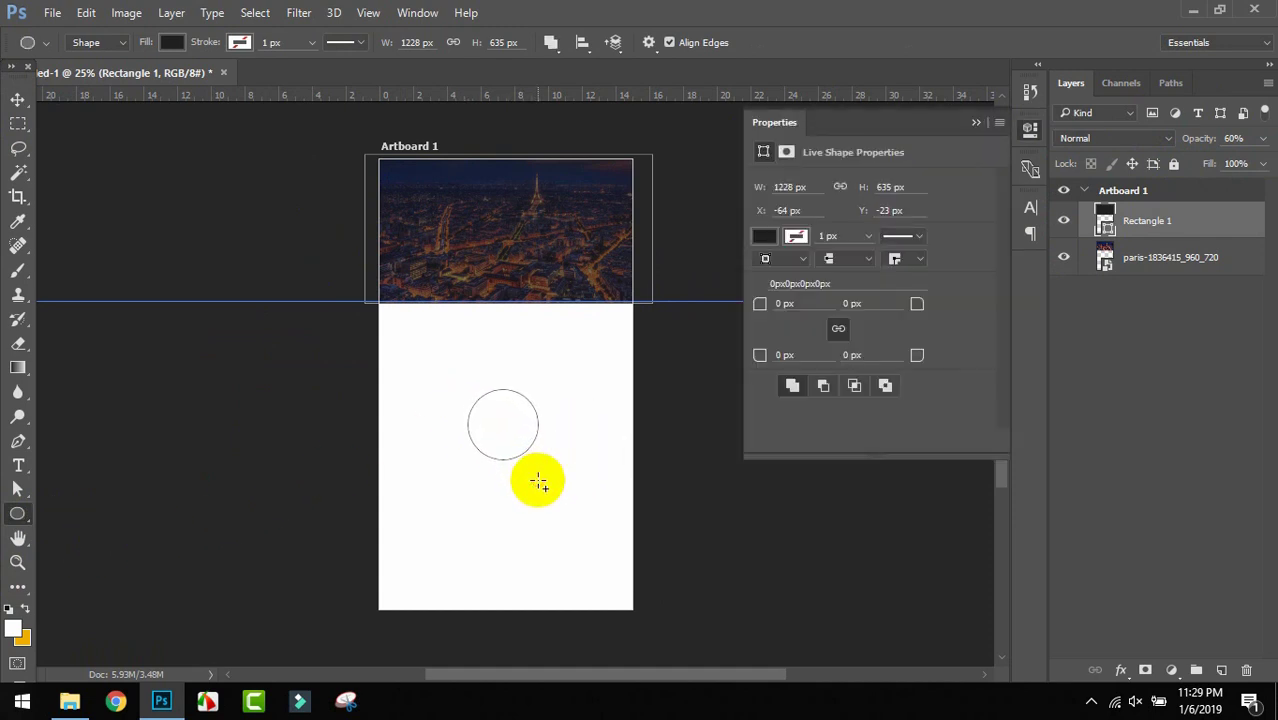
click(17, 100)
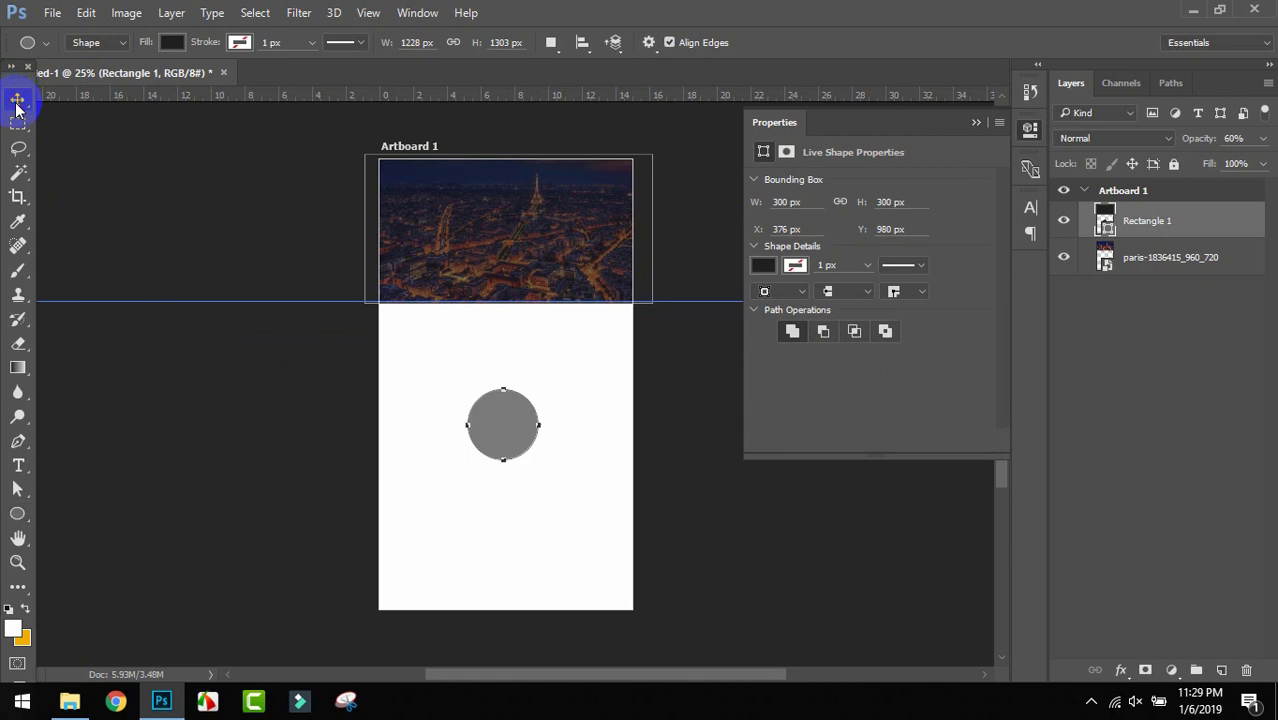
drag(466, 452, 455, 280)
key(ctrl+z)
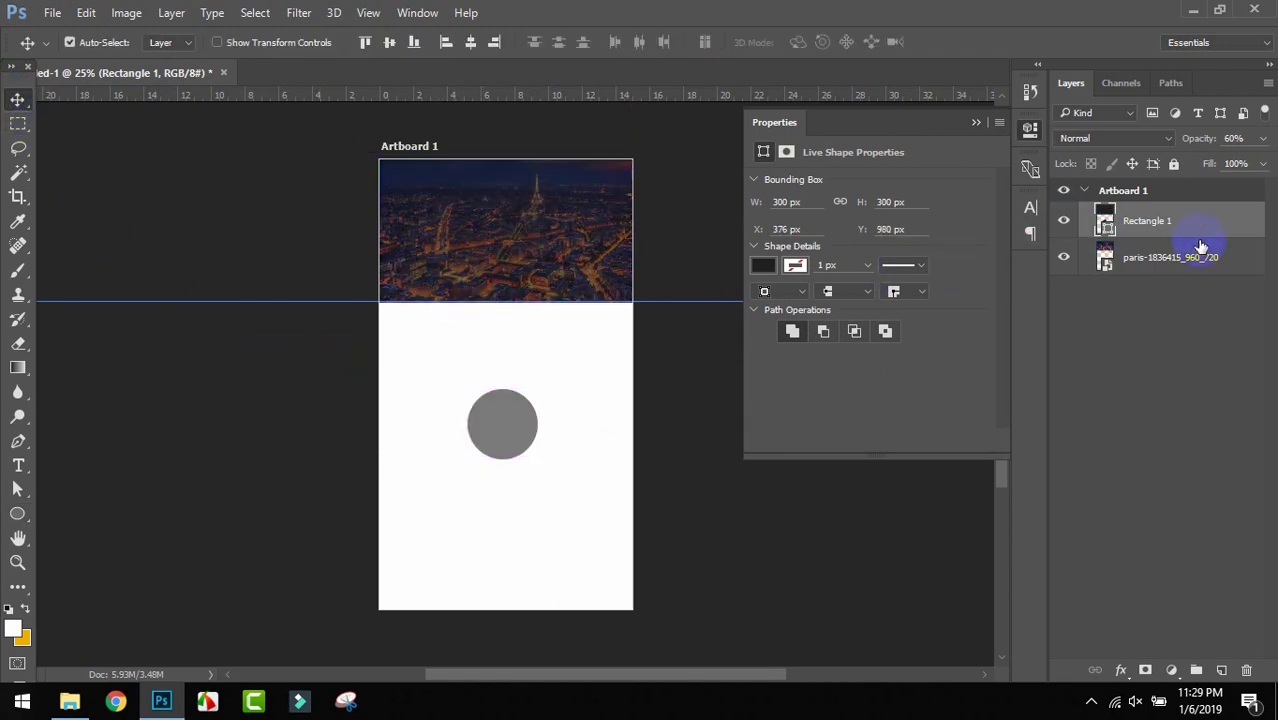
click(1152, 228)
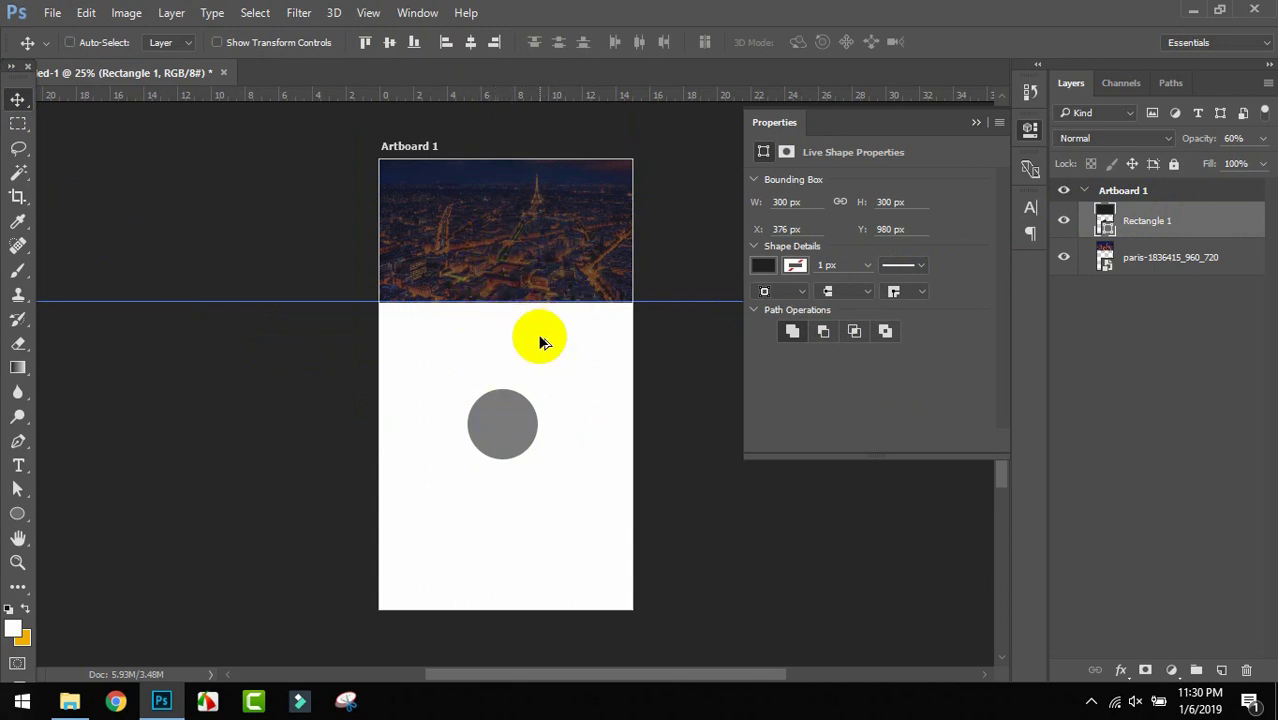
key(ctrl+alt+z)
Draw a circle about 324 × 324 px with the Ellipse tool on the white area below the photo header.
click(151, 147)
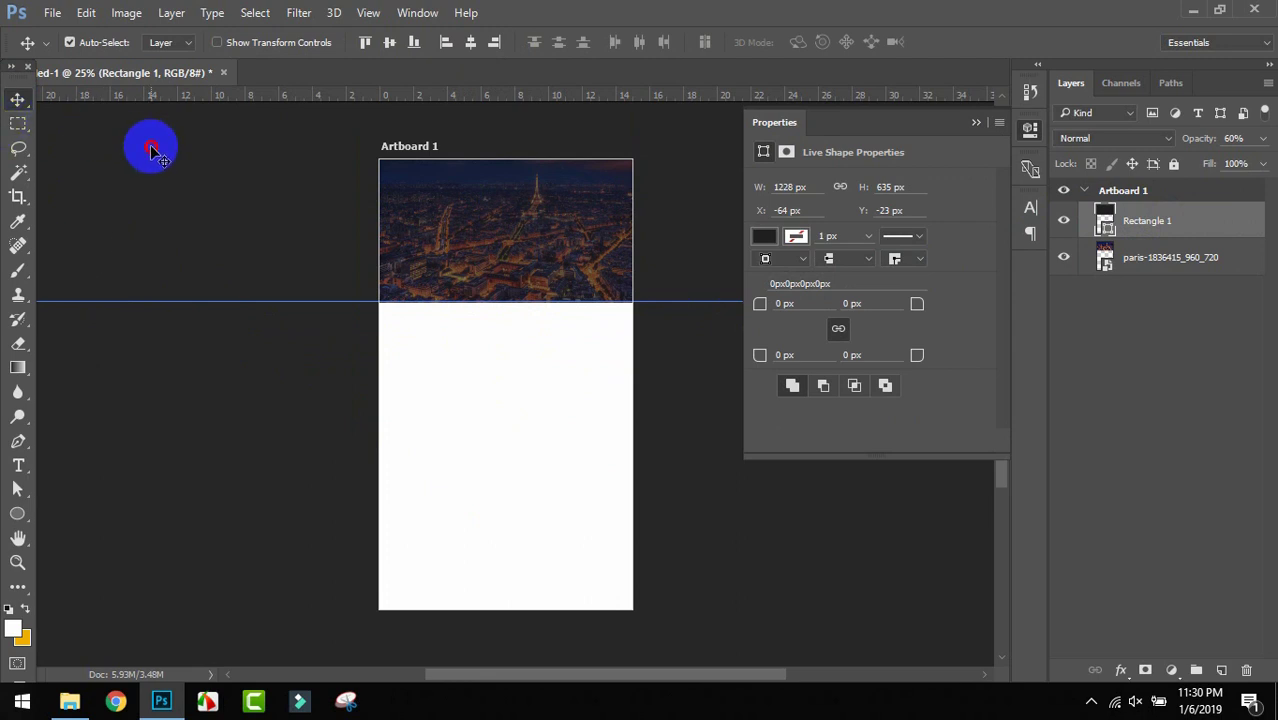
click(18, 515)
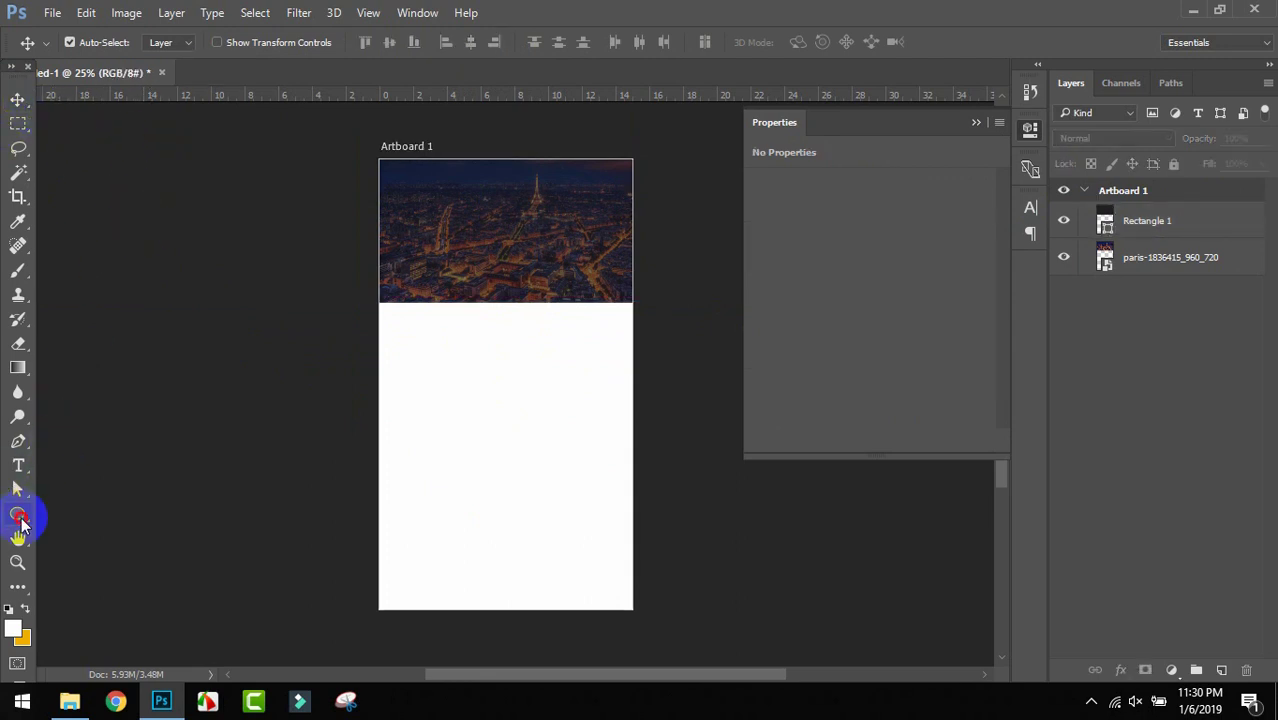
alt+click(519, 470)
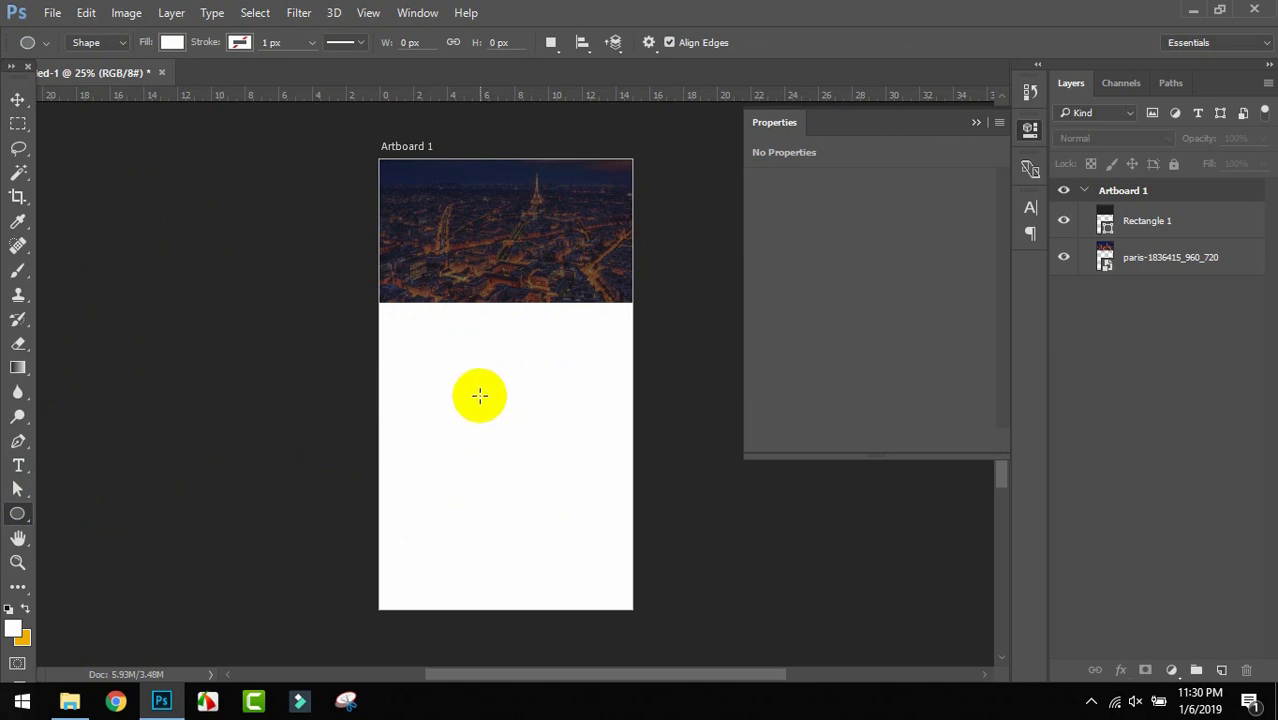
drag(479, 395, 553, 525)
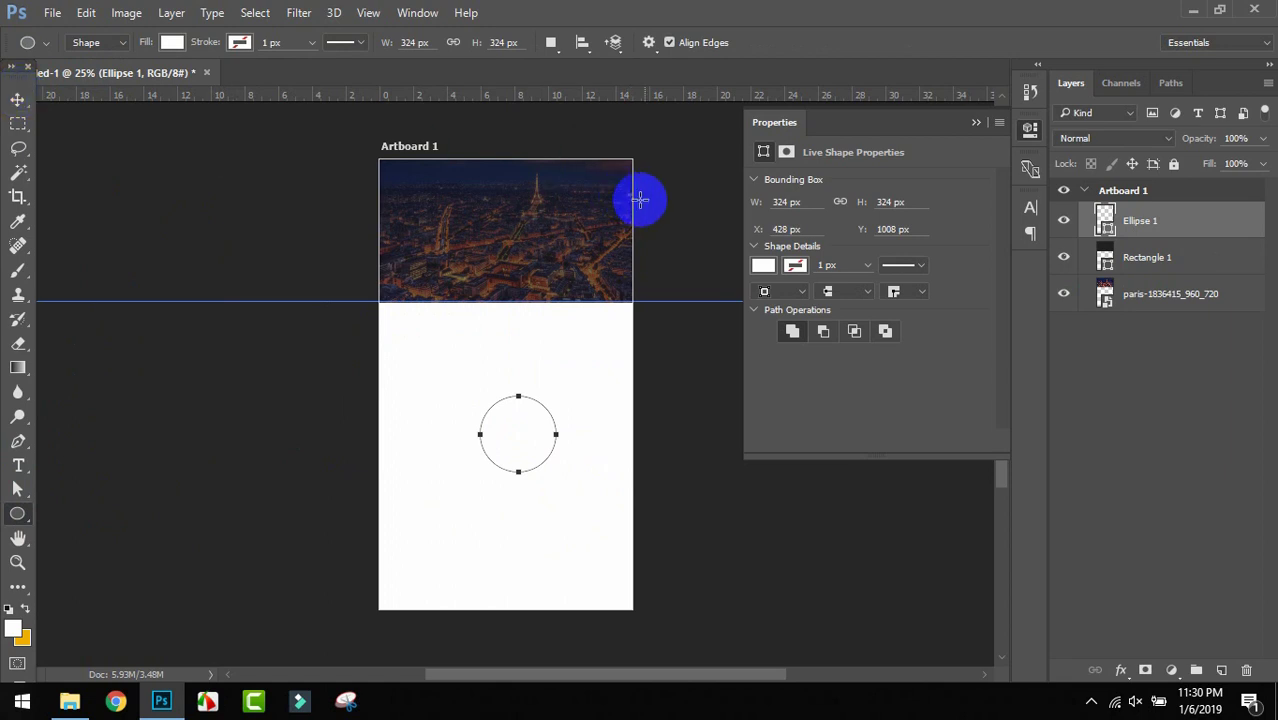
Fill the circle with near-black grey and move it onto the photo header, at about X 144 px, Y 132 px.
click(795, 265)
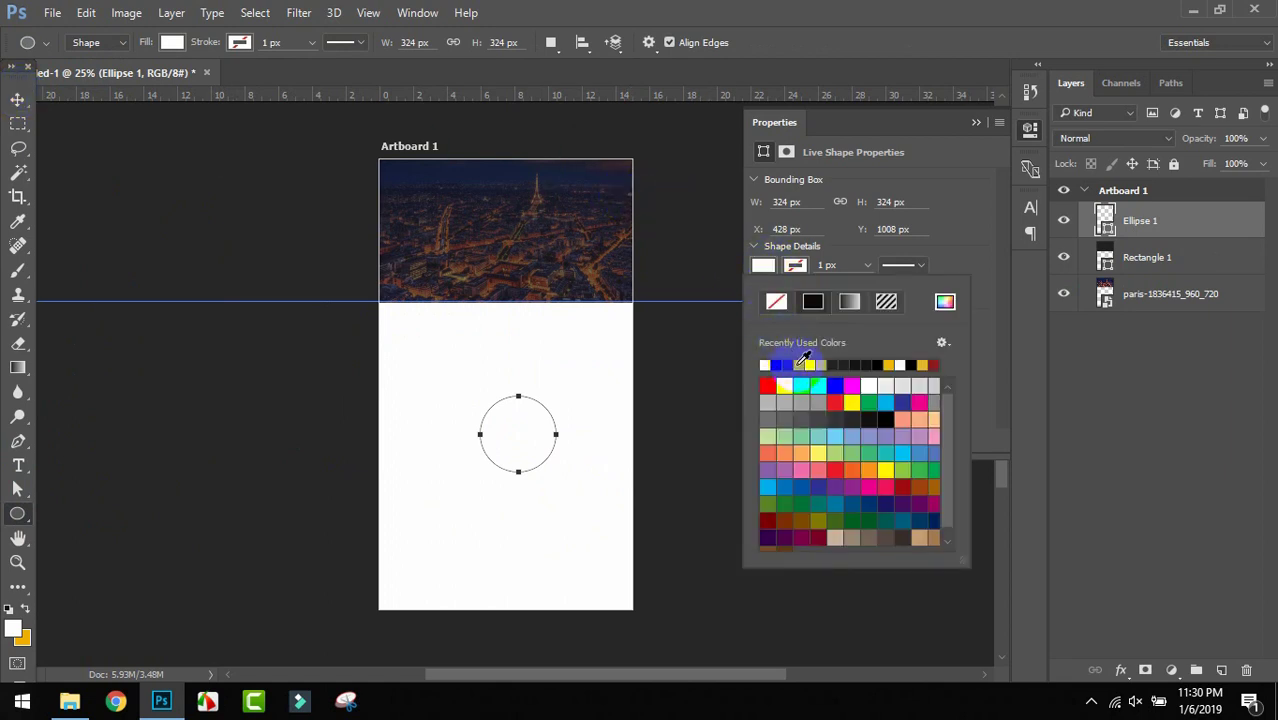
click(795, 363)
click(17, 99)
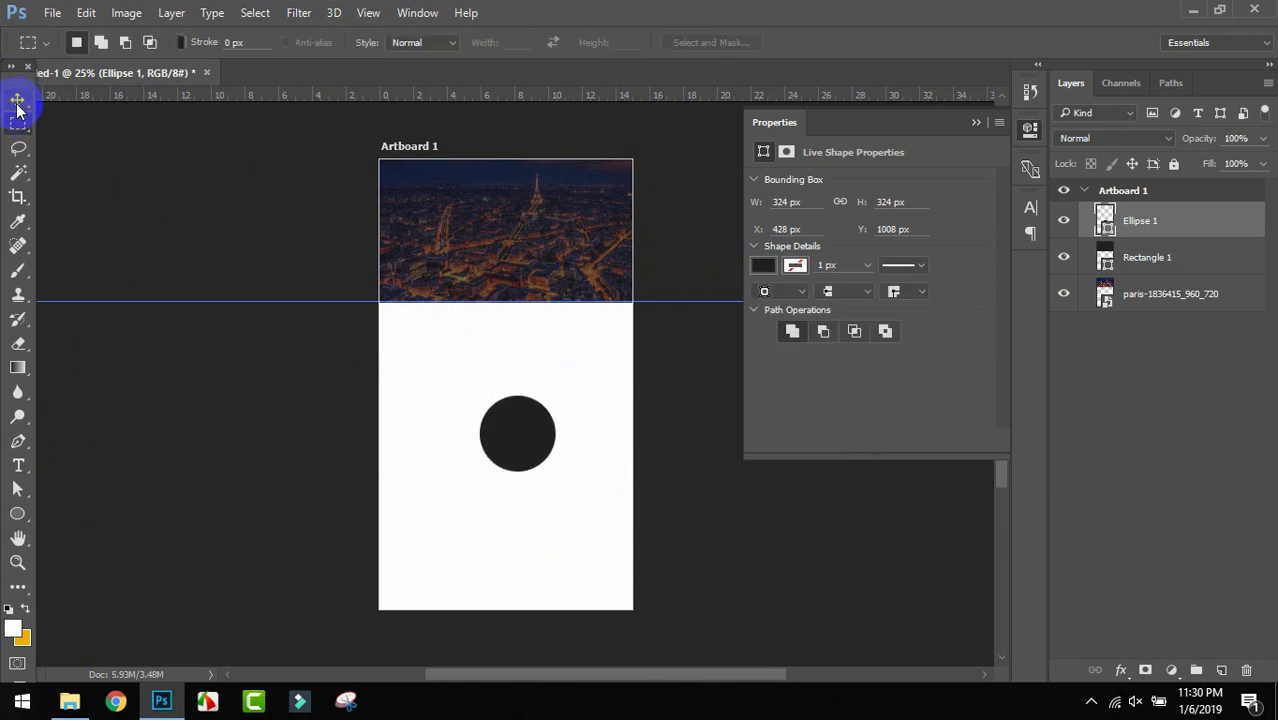
drag(533, 436, 465, 228)
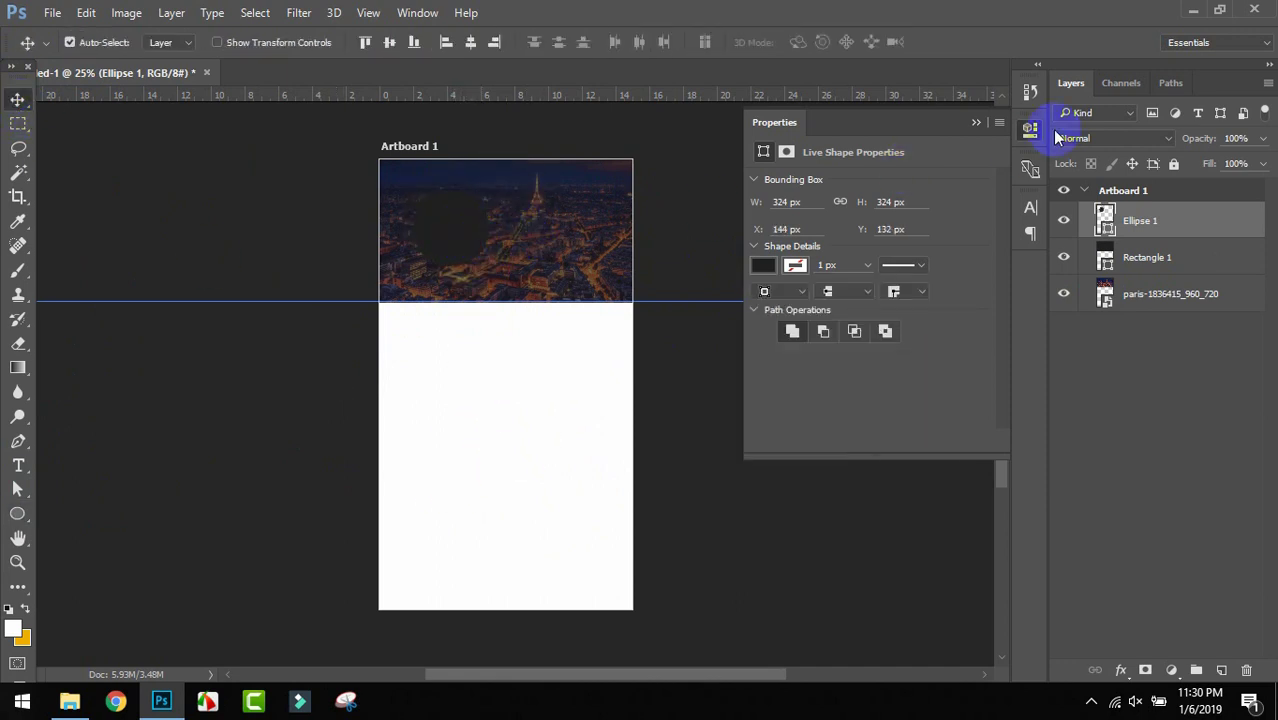
click(1194, 11)
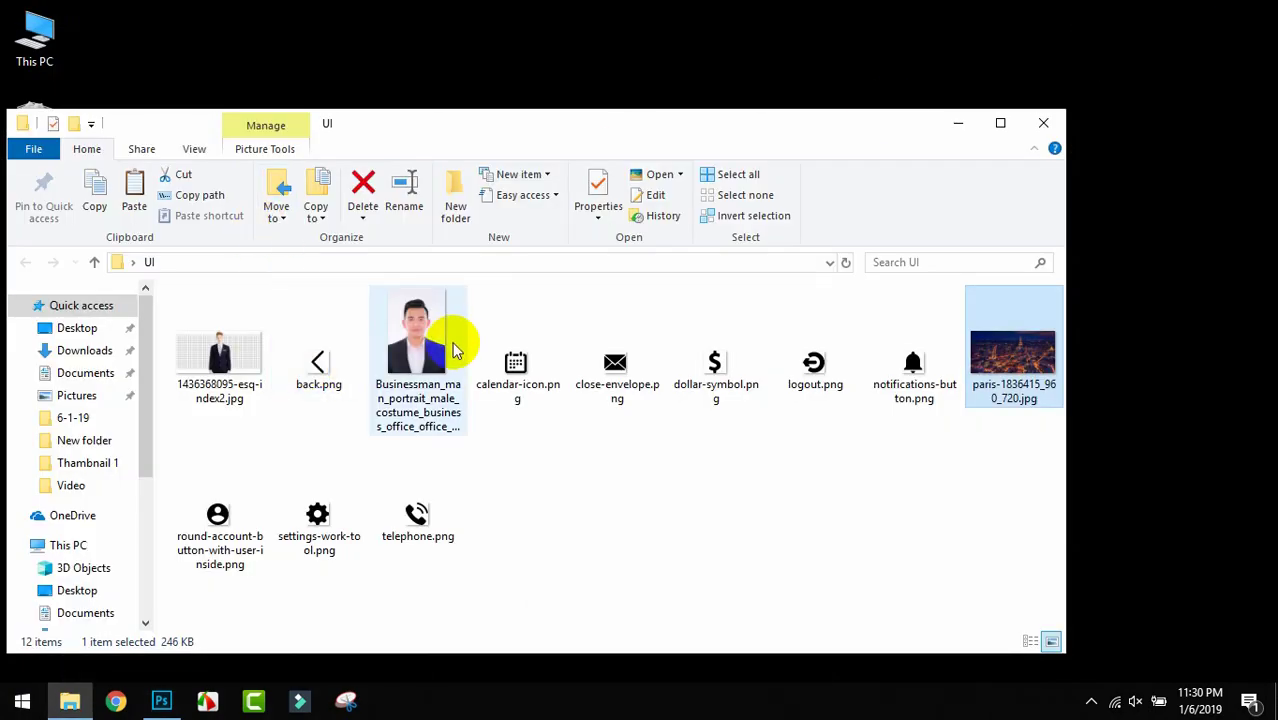
double_click(230, 358)
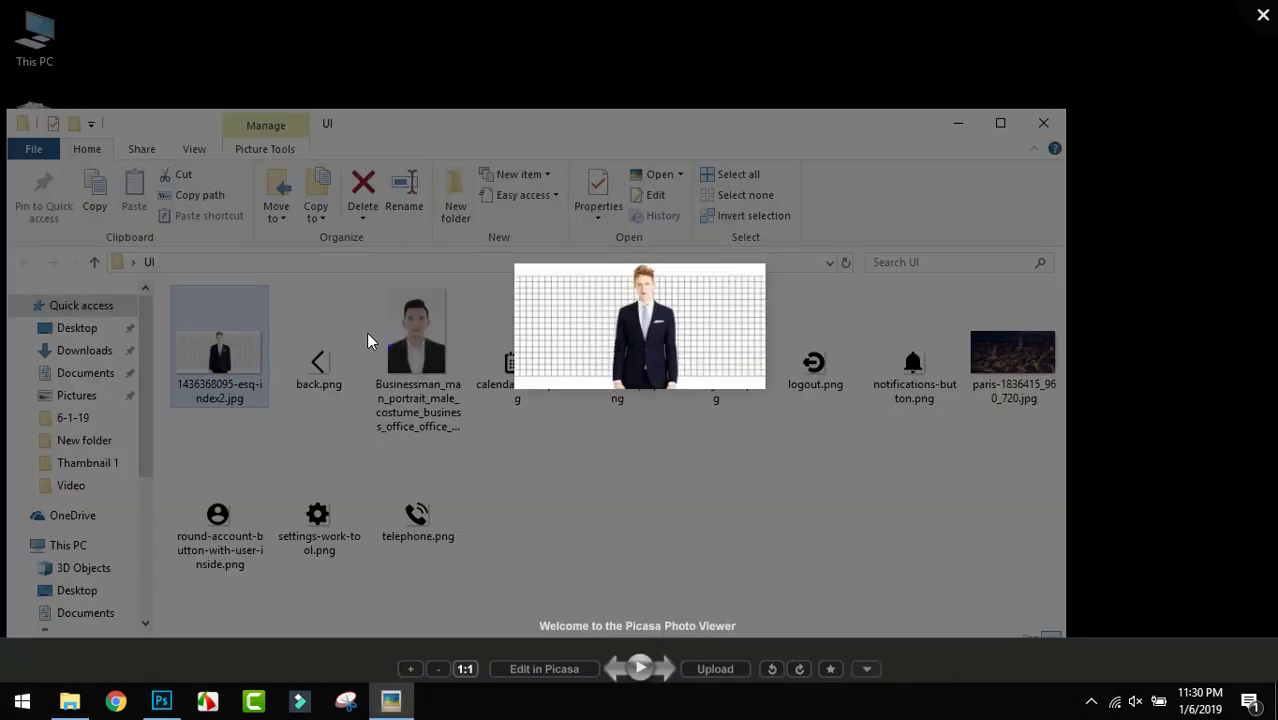
scroll(590, 235, up, 5)
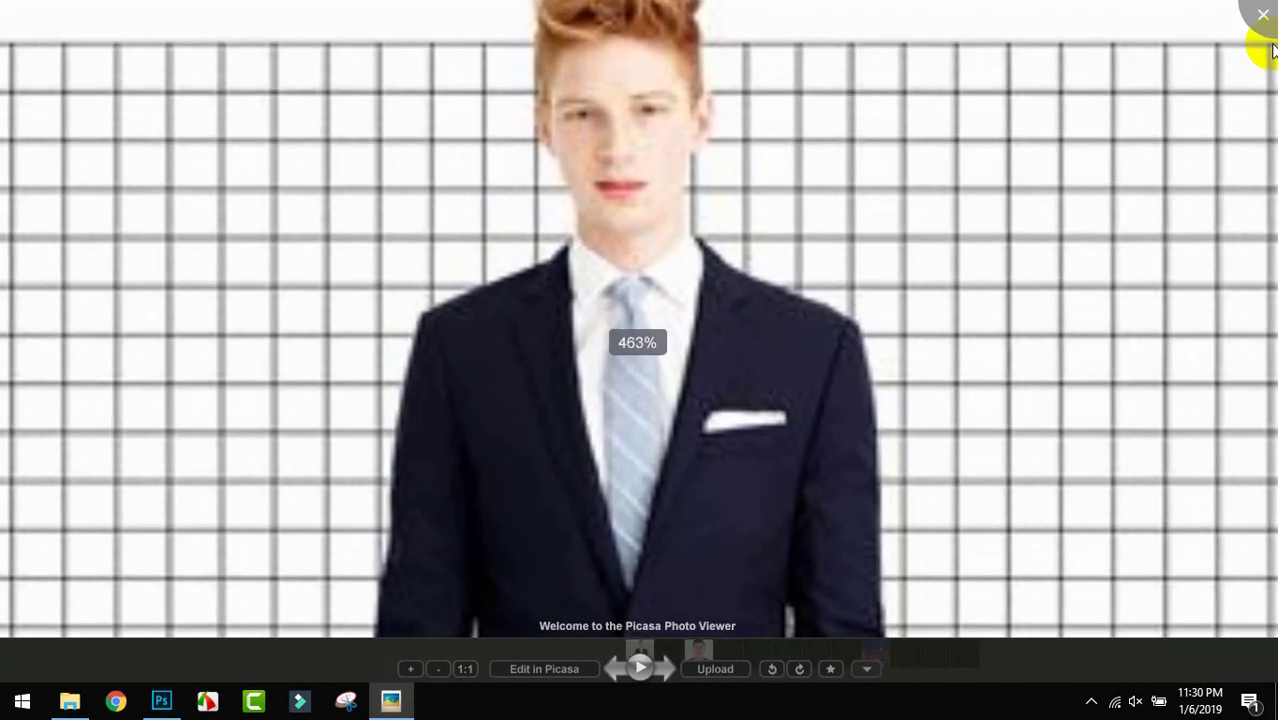
click(1260, 14)
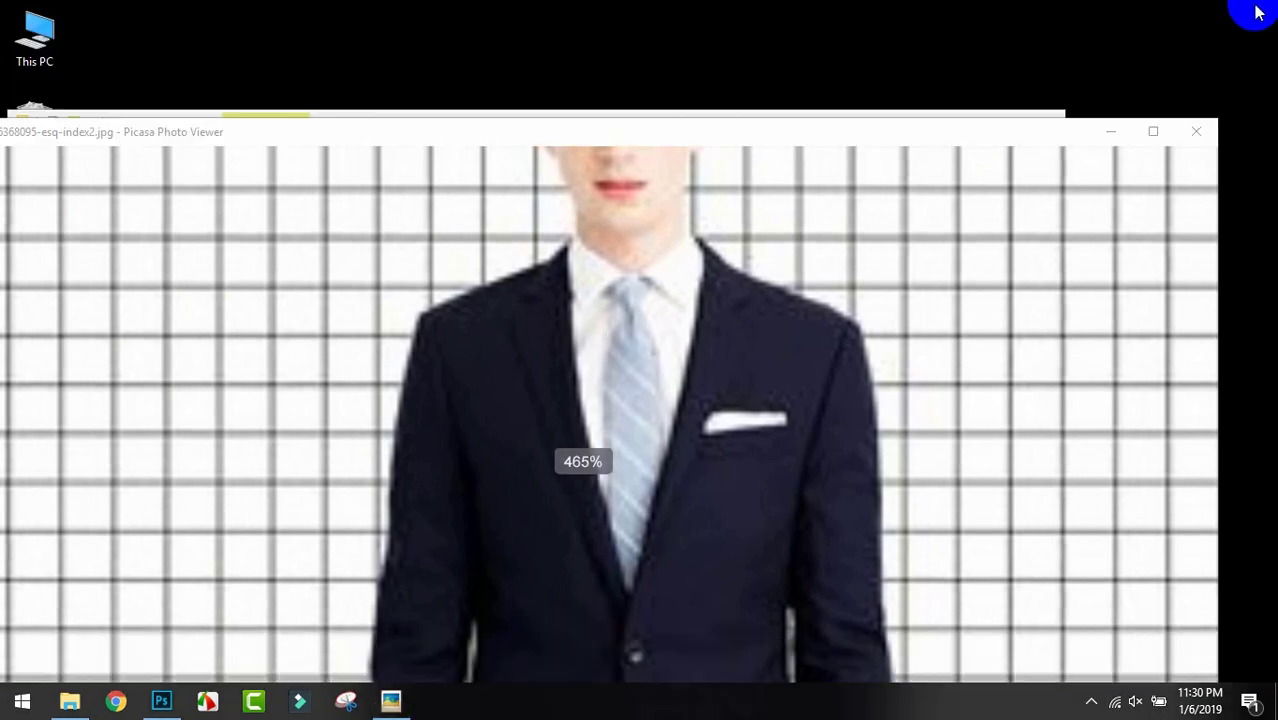
click(1193, 139)
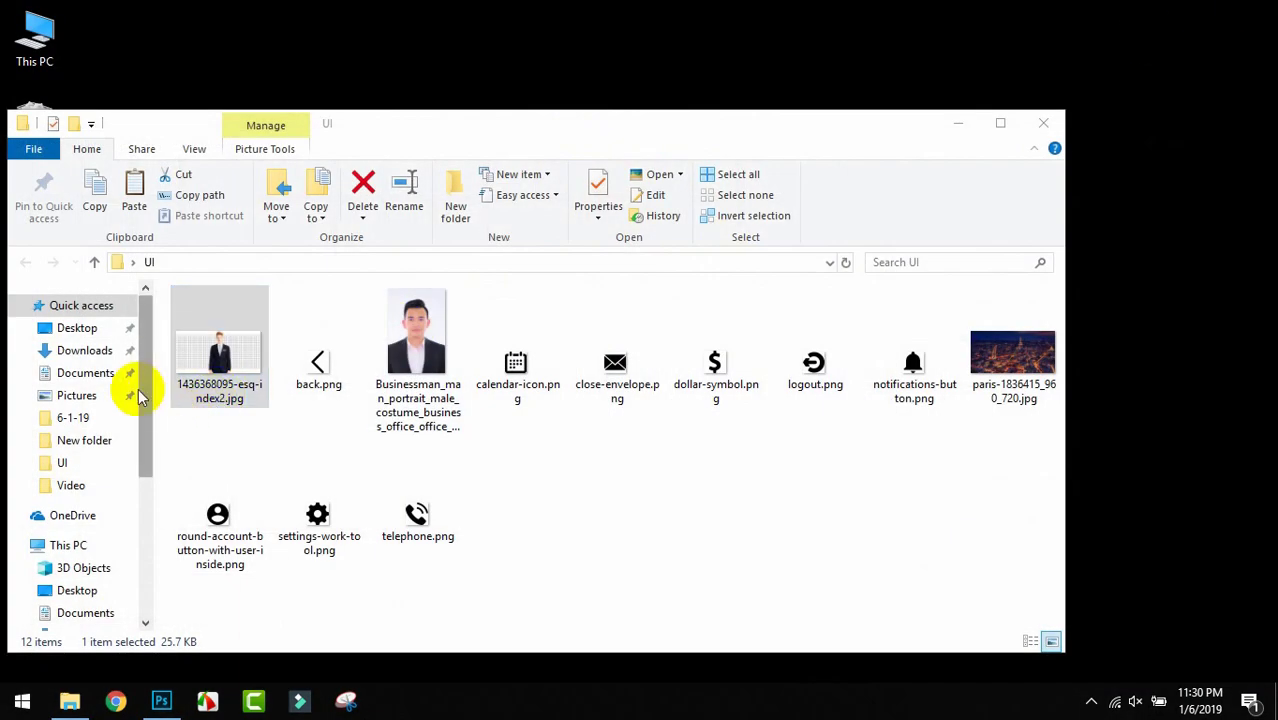
right_click(222, 348)
click(300, 622)
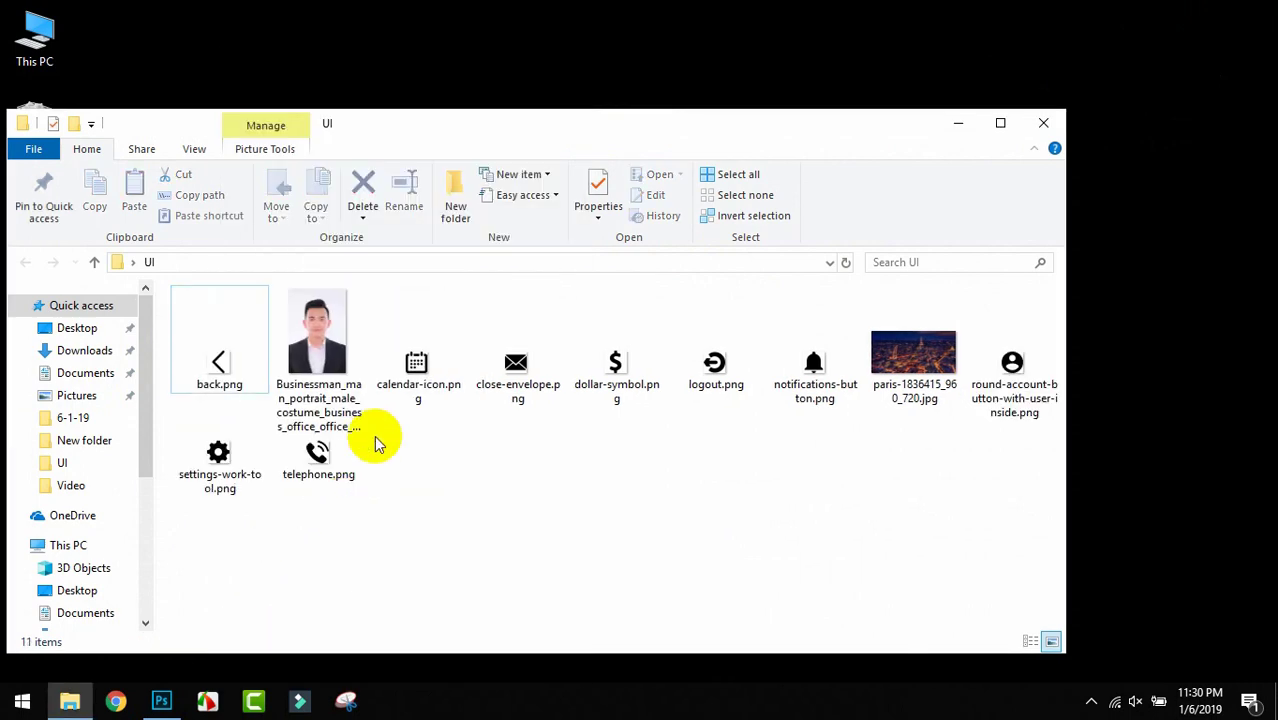
Place the businessman portrait from the UI folder on the artboard and scale it down to about 5.78 × 8.53 in.
drag(318, 340, 414, 306)
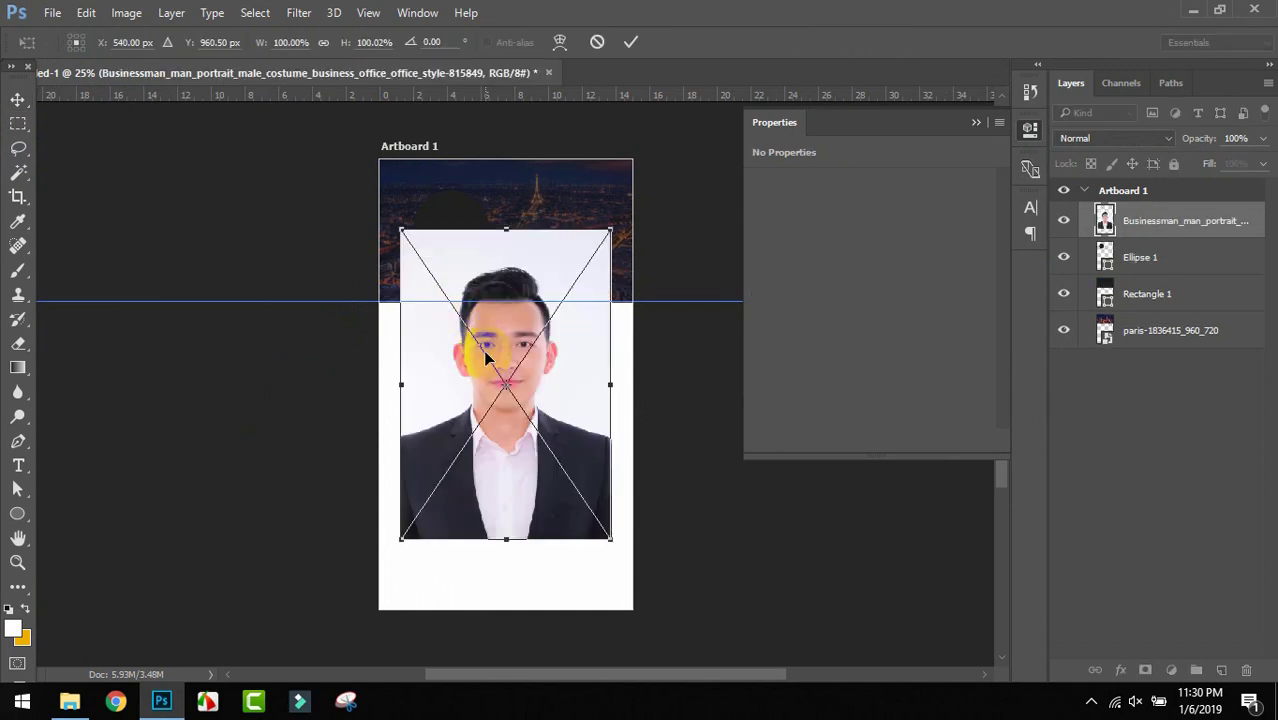
drag(505, 437, 507, 398)
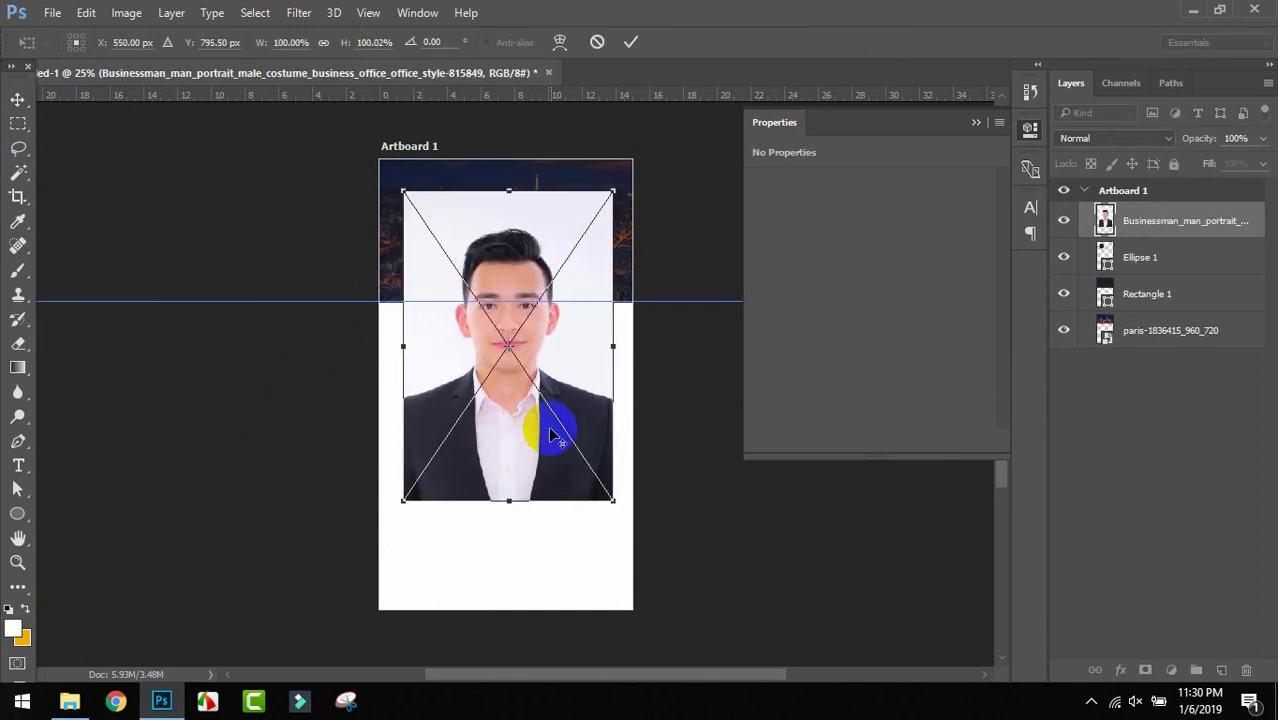
alt+click(580, 460)
drag(580, 460, 565, 441)
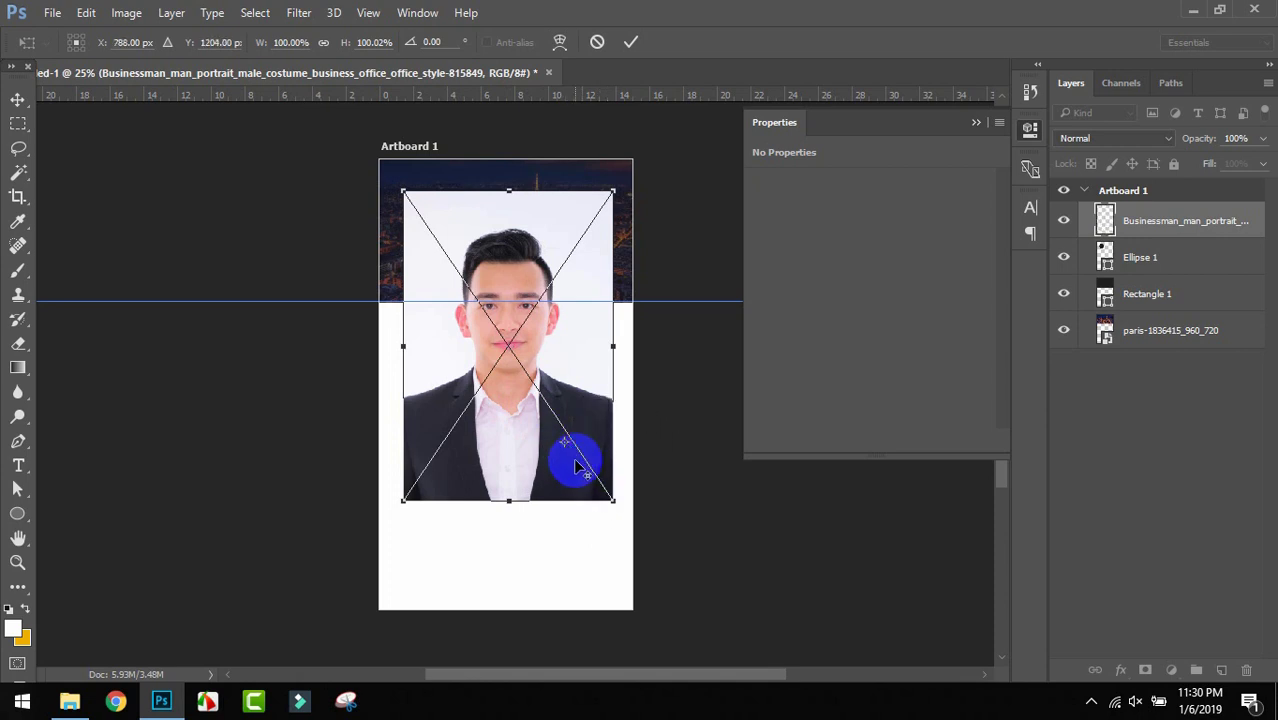
drag(613, 500, 592, 475)
key(Return)
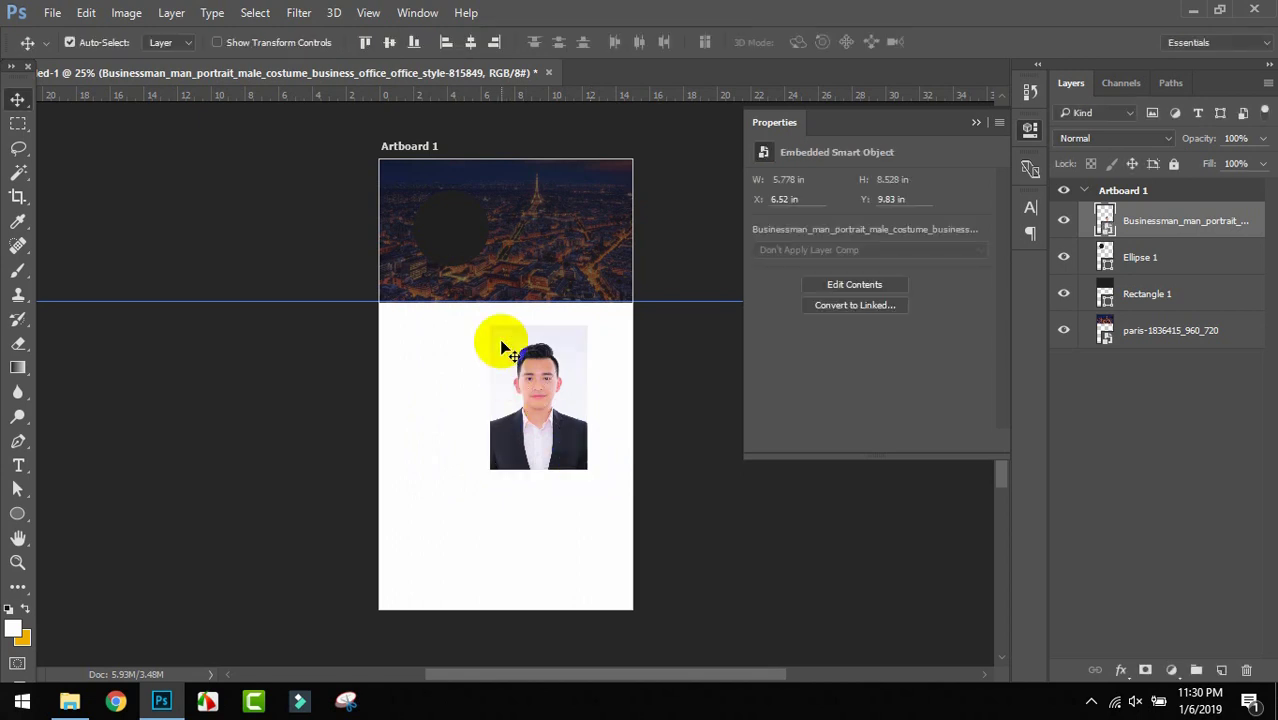
Move the portrait over the dark circle in the header and clip it to the circle with a clipping mask.
drag(559, 389, 466, 259)
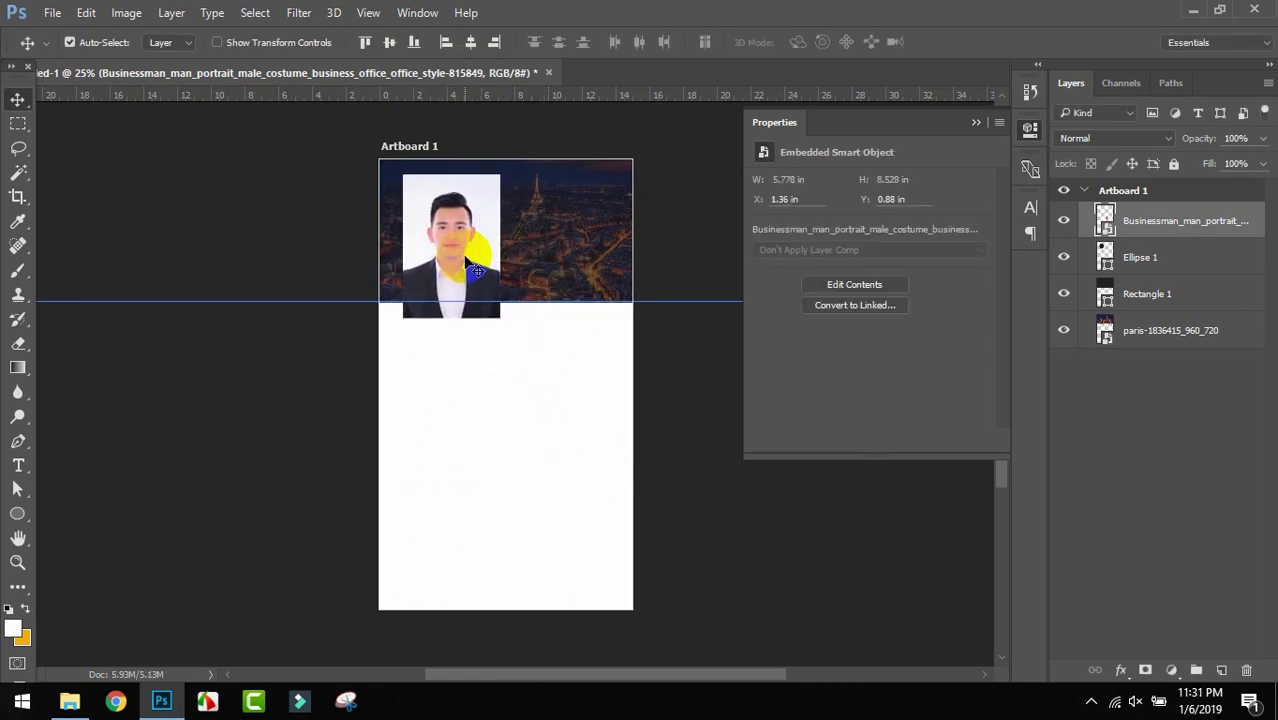
right_click(1207, 228)
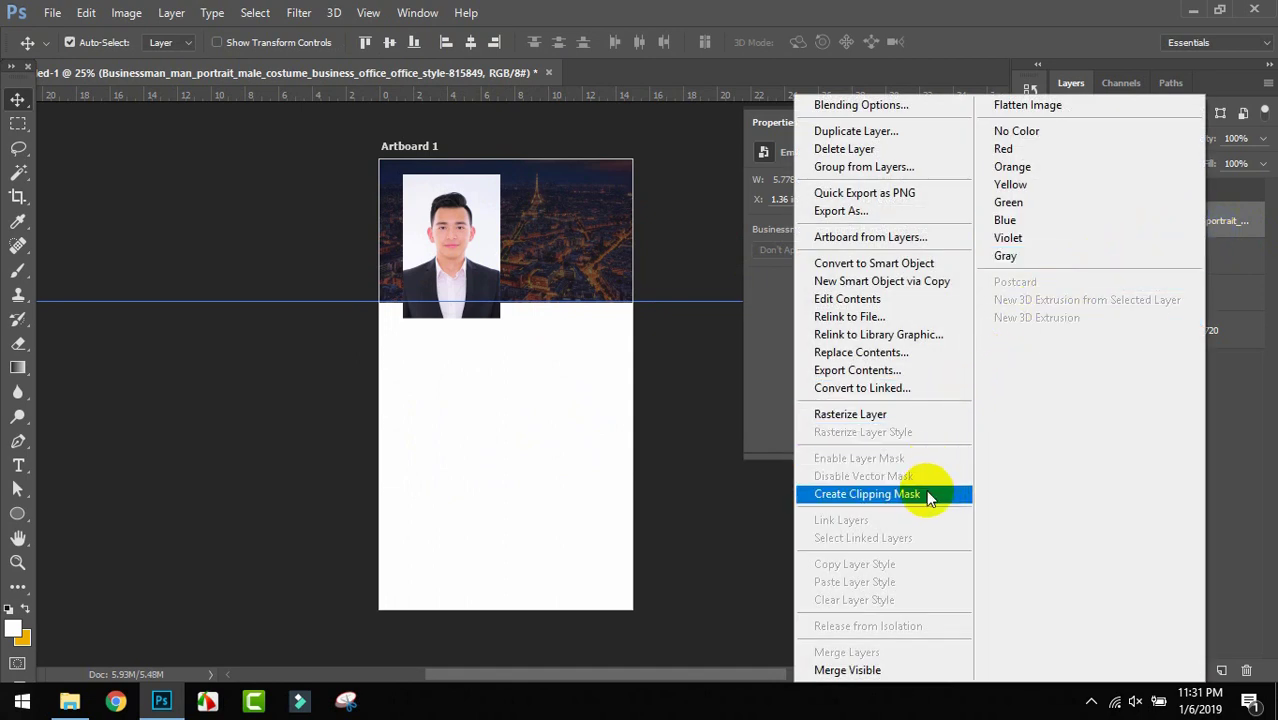
click(864, 493)
Scale the clipped portrait down to about 3.85 × 5.67 in and reposition it within the circle.
click(455, 265)
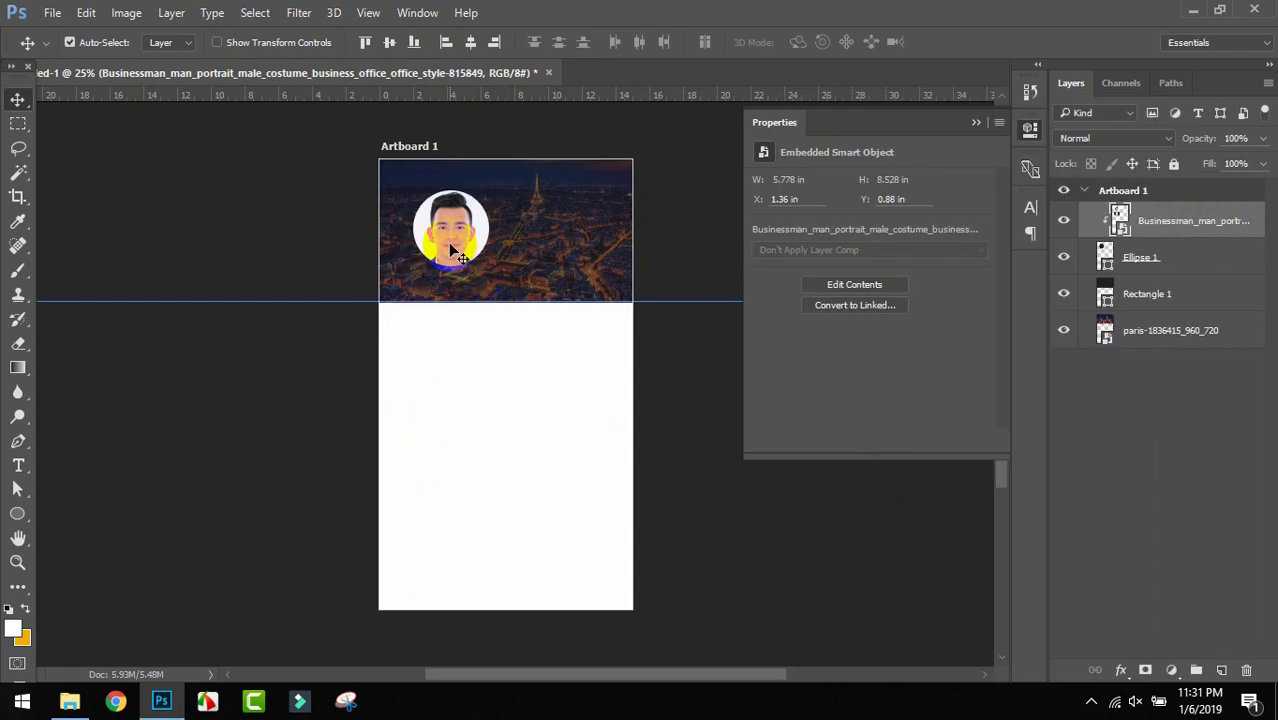
key(ctrl)
key(ctrl+t)
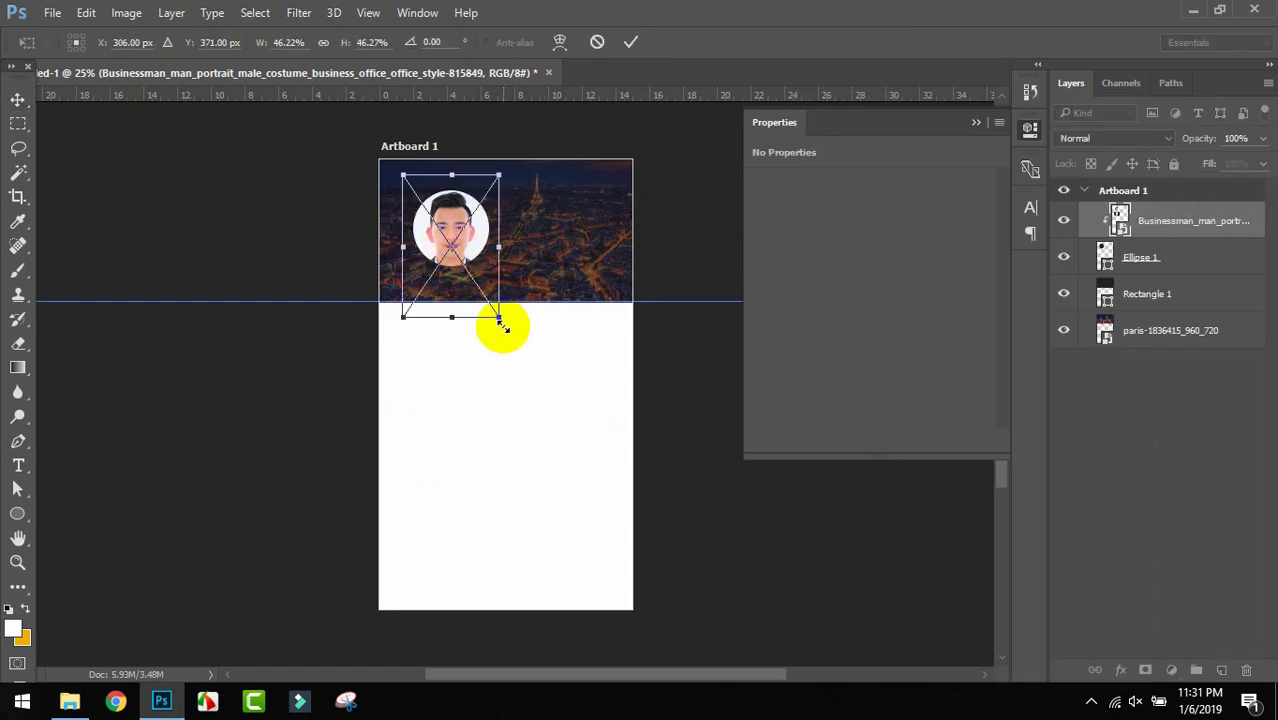
drag(500, 320, 487, 293)
key(Return)
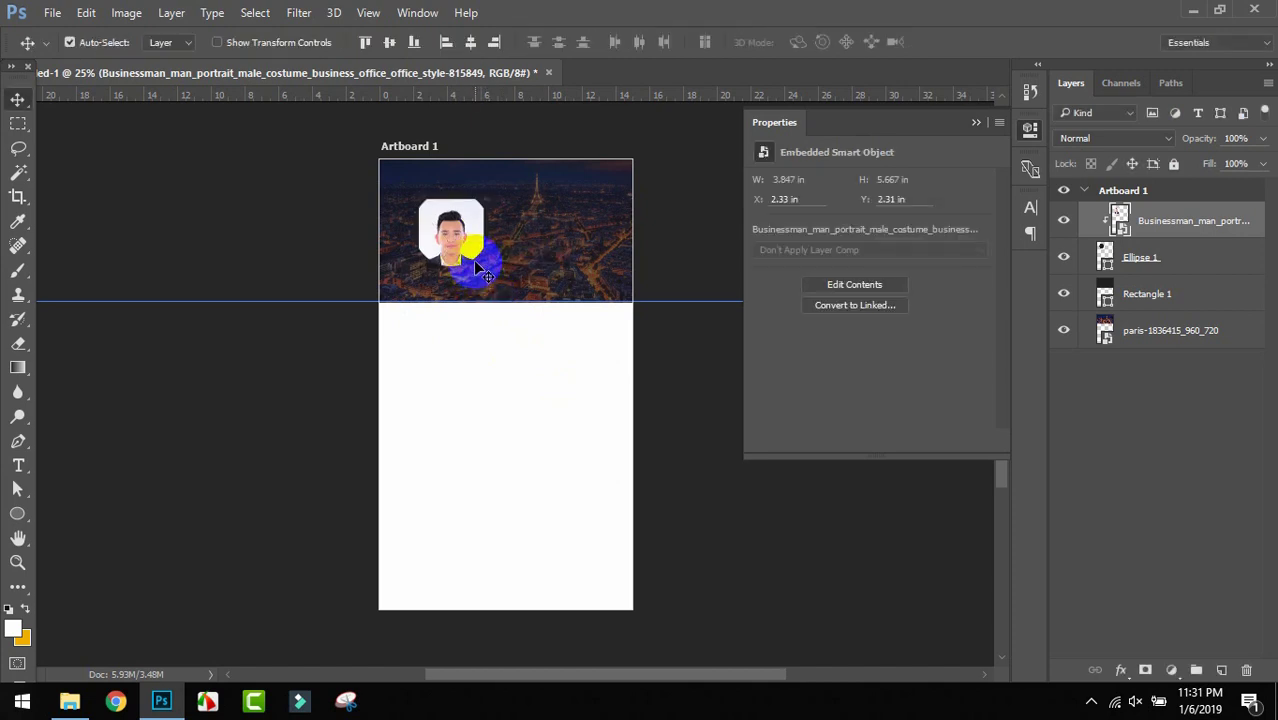
drag(457, 228, 462, 231)
Enlarge and reposition the portrait to about 4.5 × 6.43 in so it fills the whole circle.
key(ctrl+t)
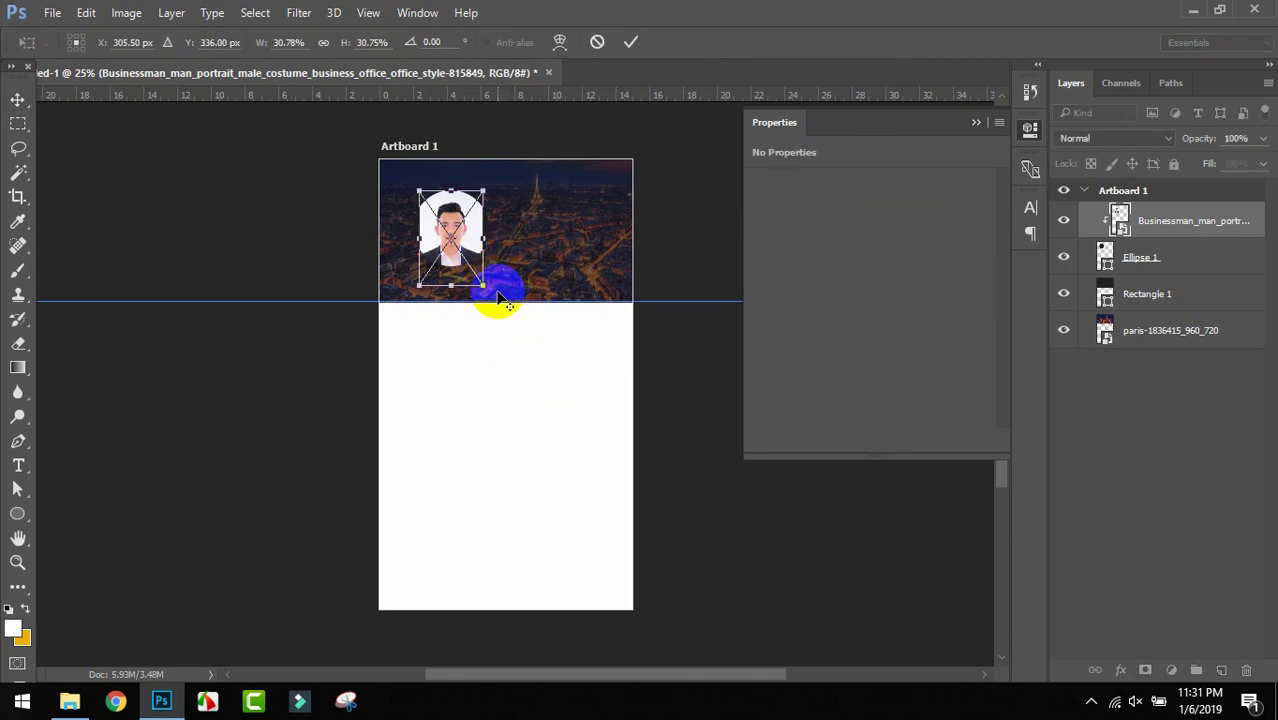
drag(484, 289, 493, 302)
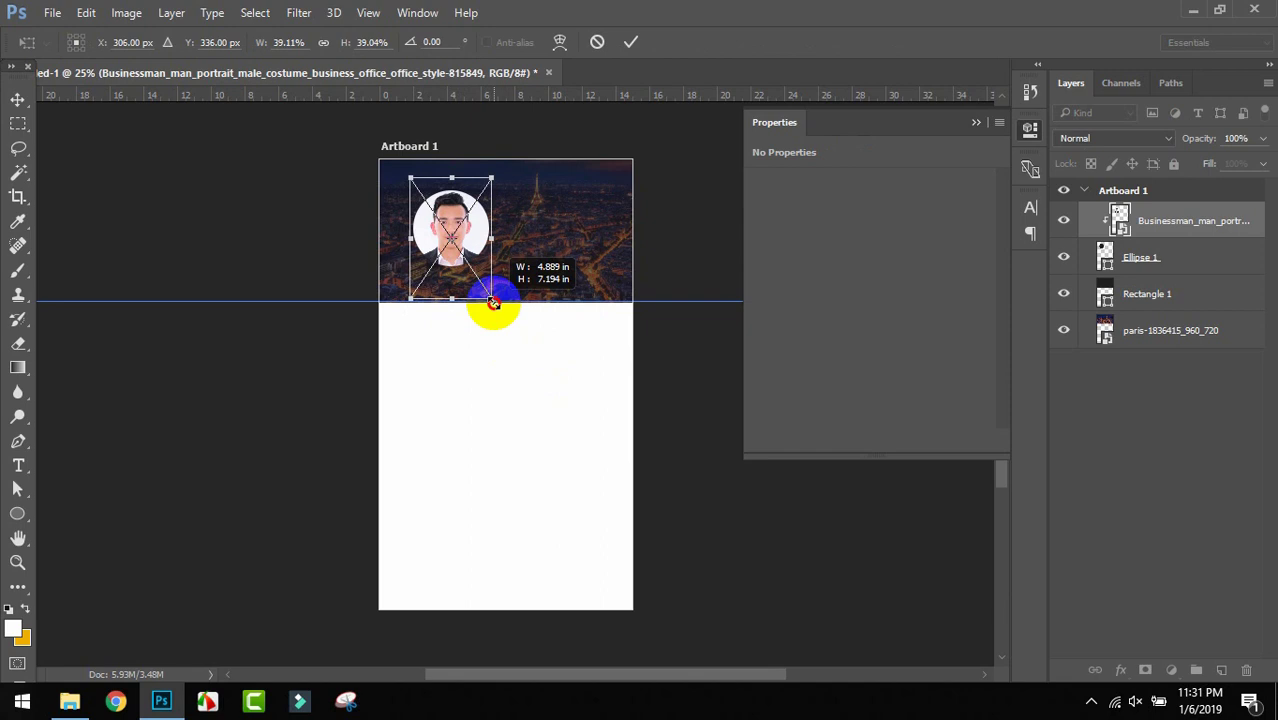
drag(493, 302, 492, 302)
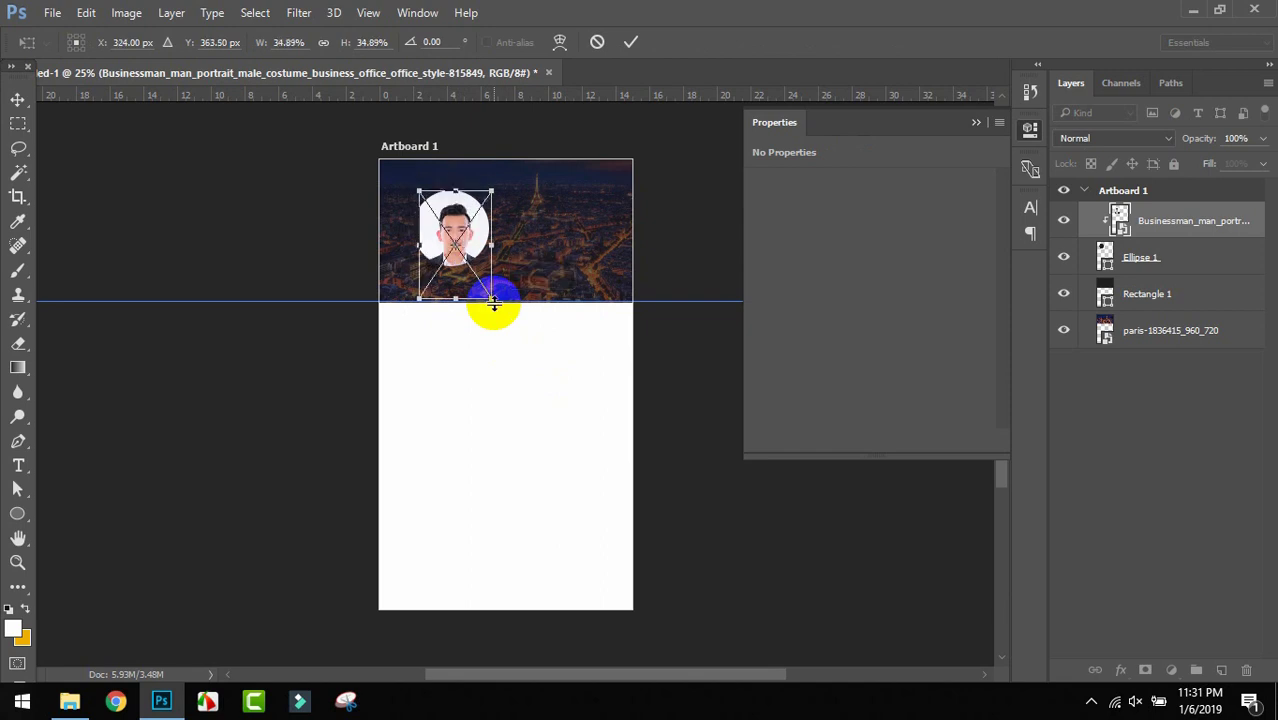
scroll(493, 304, up, 3)
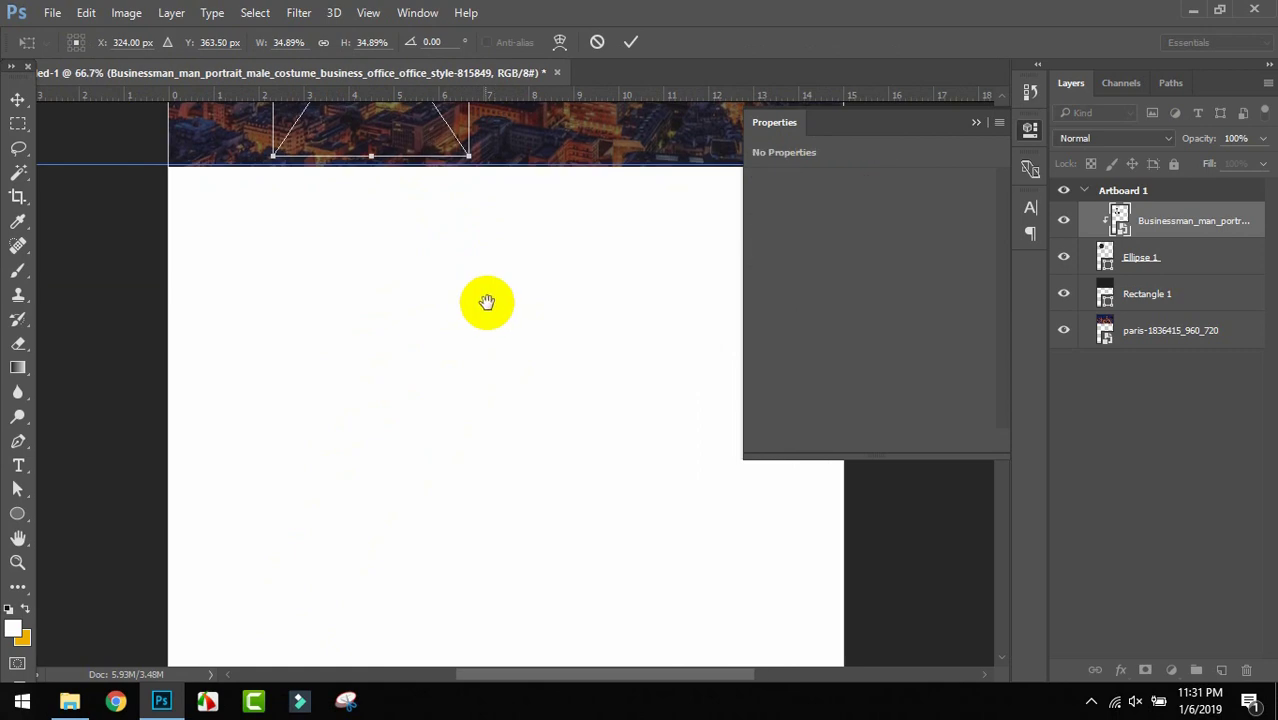
scroll(487, 302, up, 5)
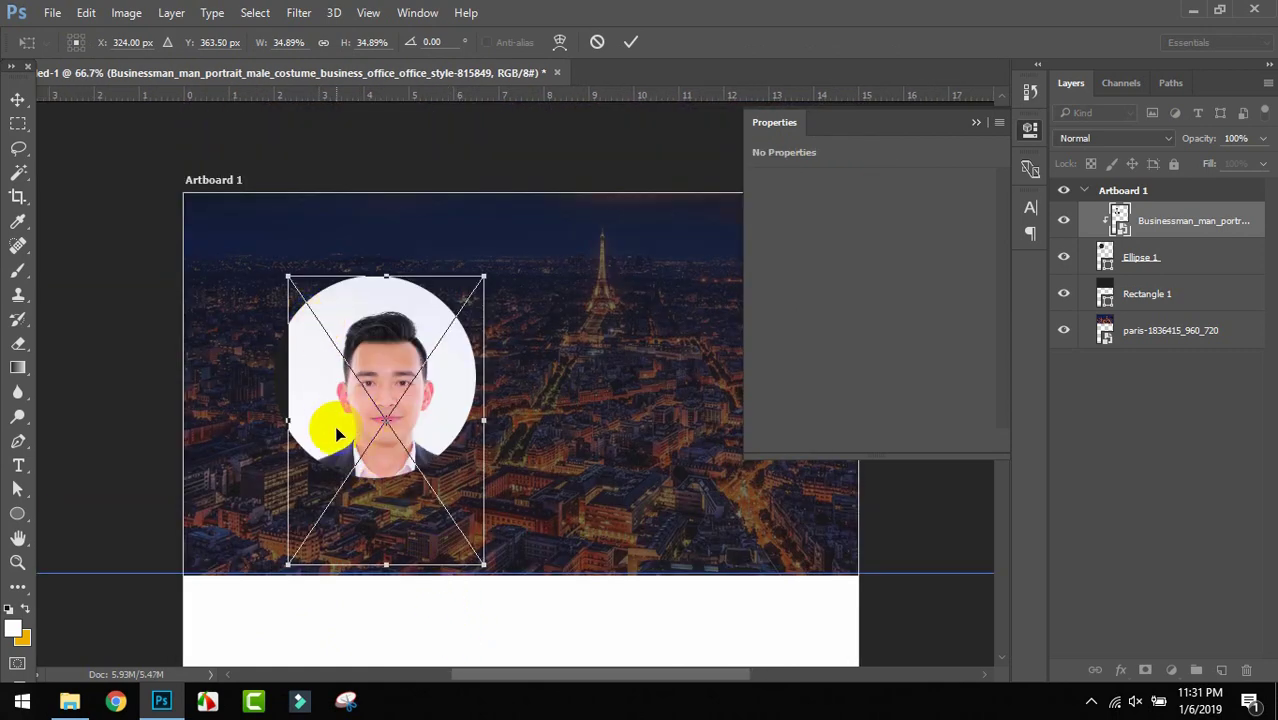
drag(337, 432, 276, 405)
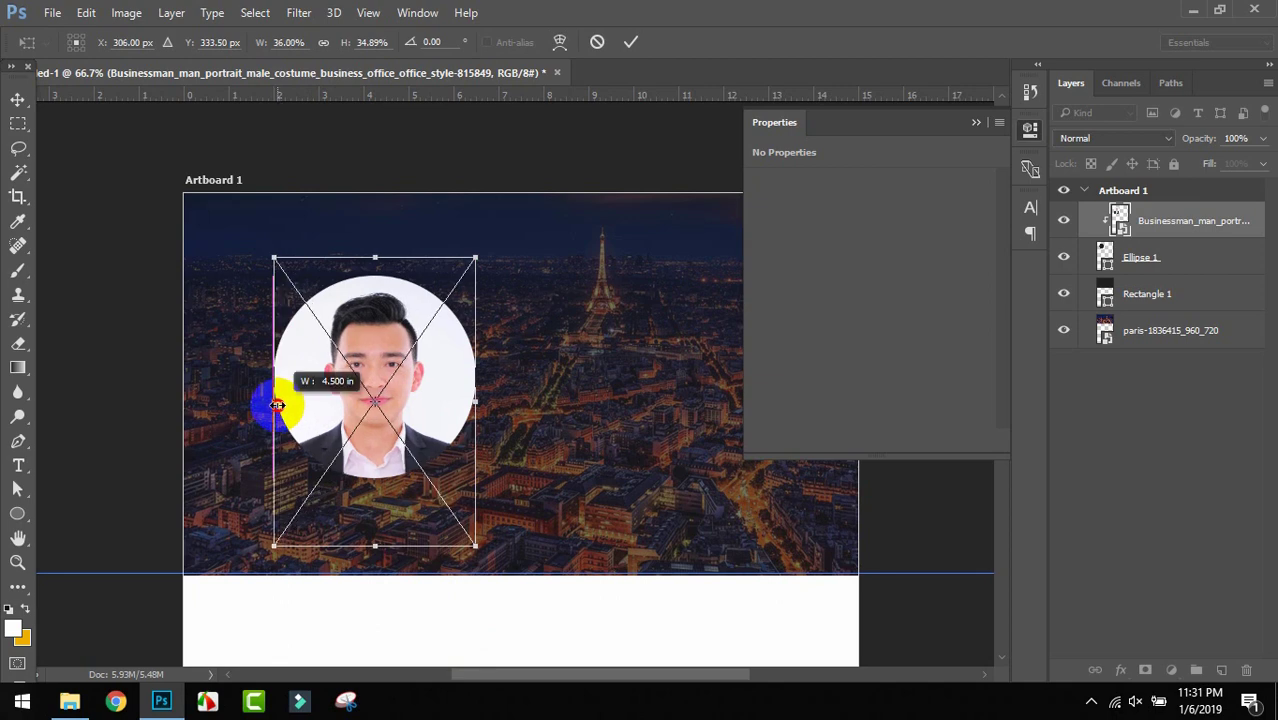
key(Return)
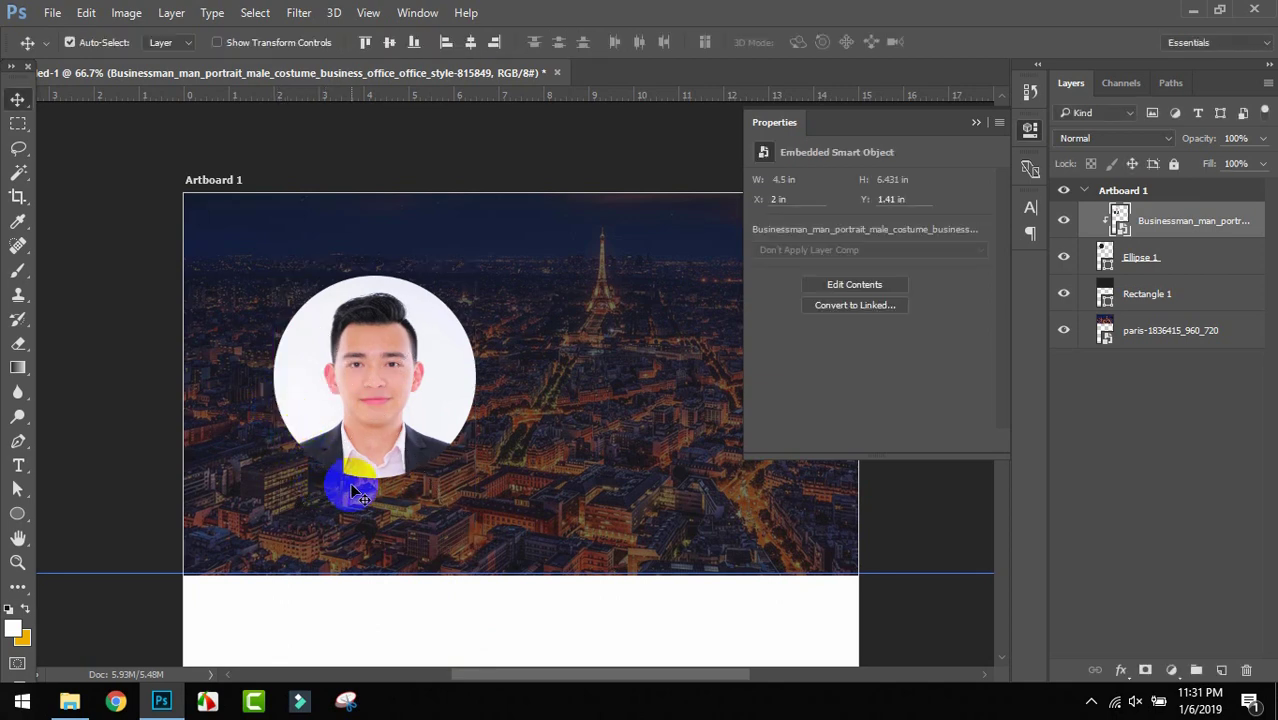
Lock the dark rectangle layer and the Paris photo layer.
scroll(352, 490, down, 1)
scroll(352, 490, down, 2)
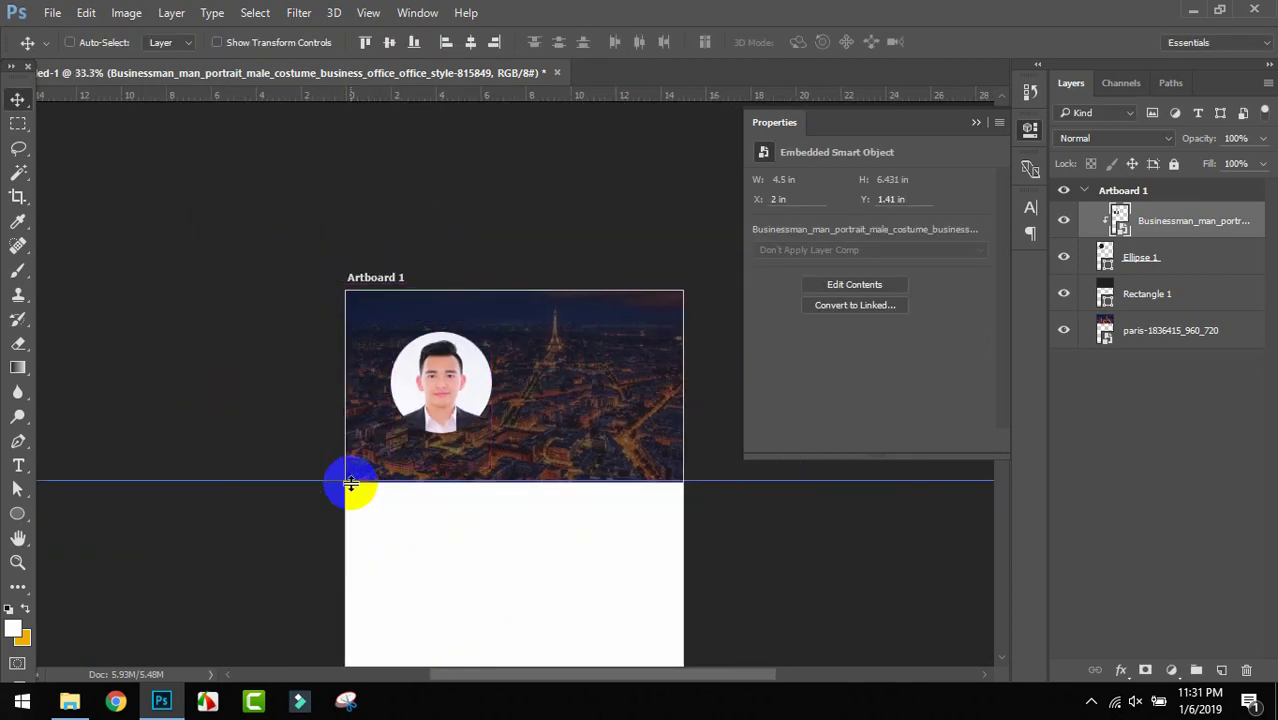
scroll(352, 490, down, 1)
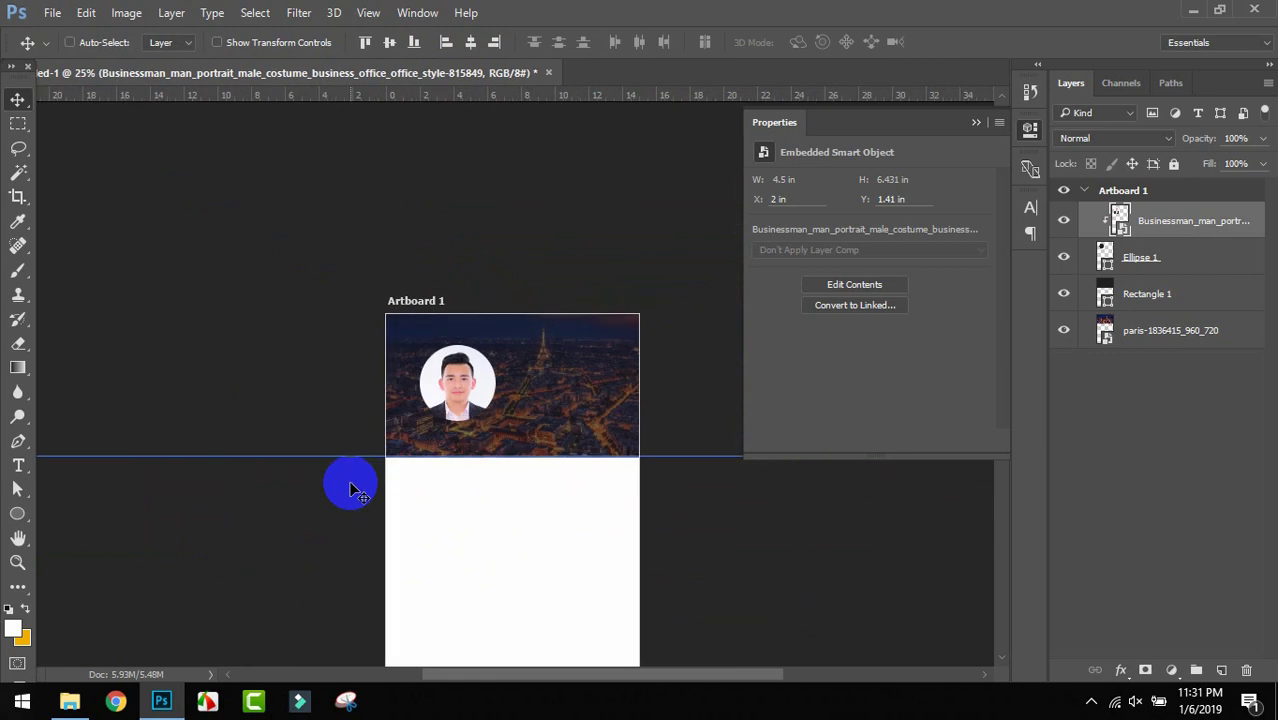
scroll(352, 490, up, 2)
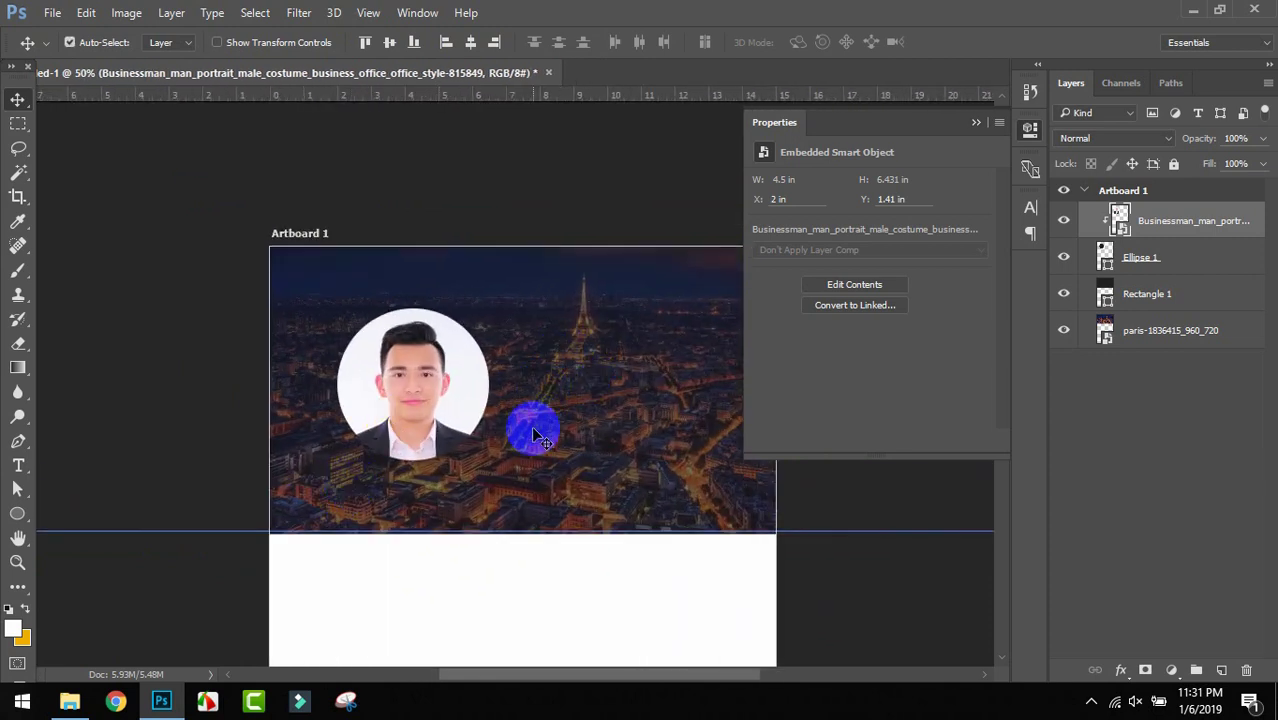
click(533, 435)
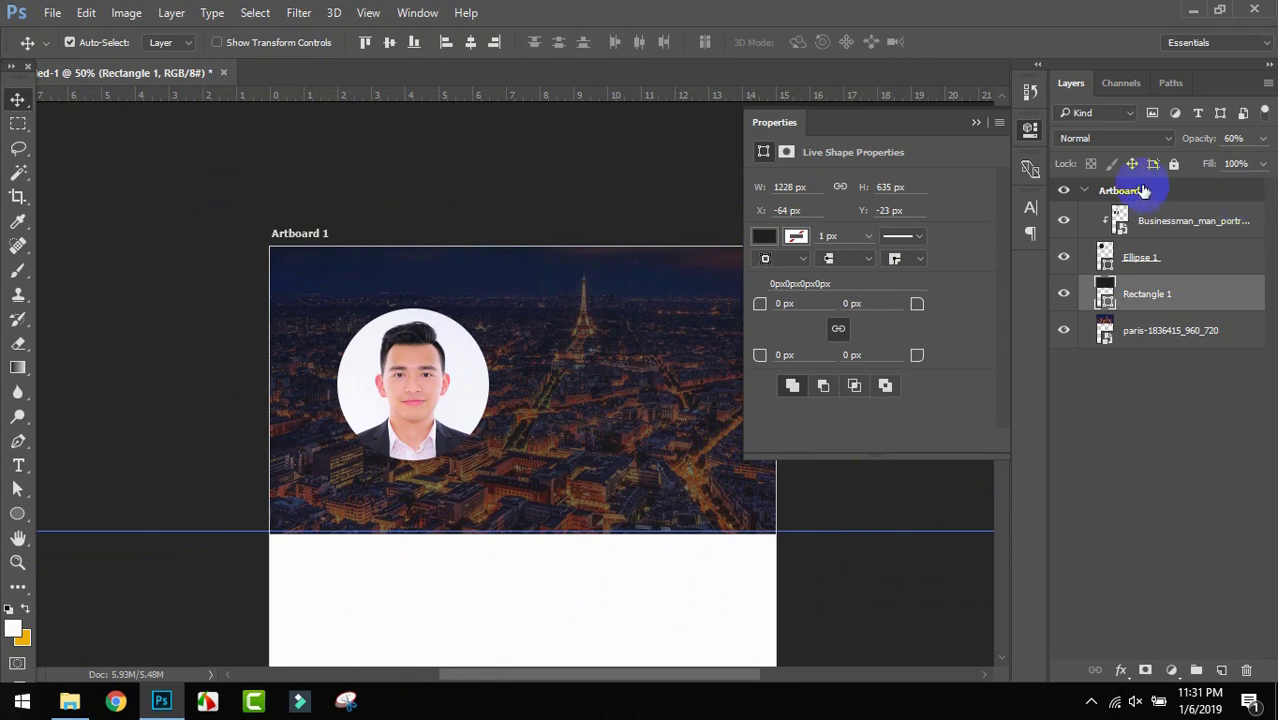
click(1174, 164)
click(1135, 331)
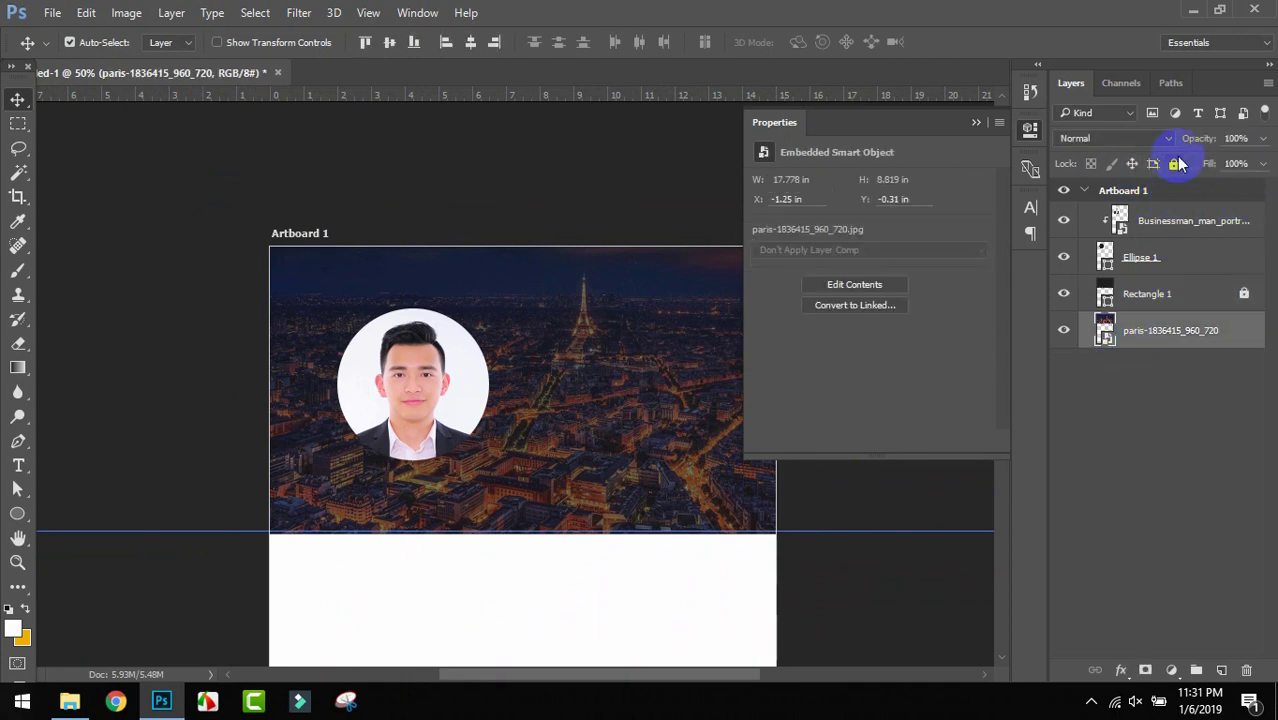
click(1175, 164)
Scale the portrait and its circle together down to about 252 px wide and move them to the header's upper centre.
drag(670, 349, 392, 399)
key(ctrl+t)
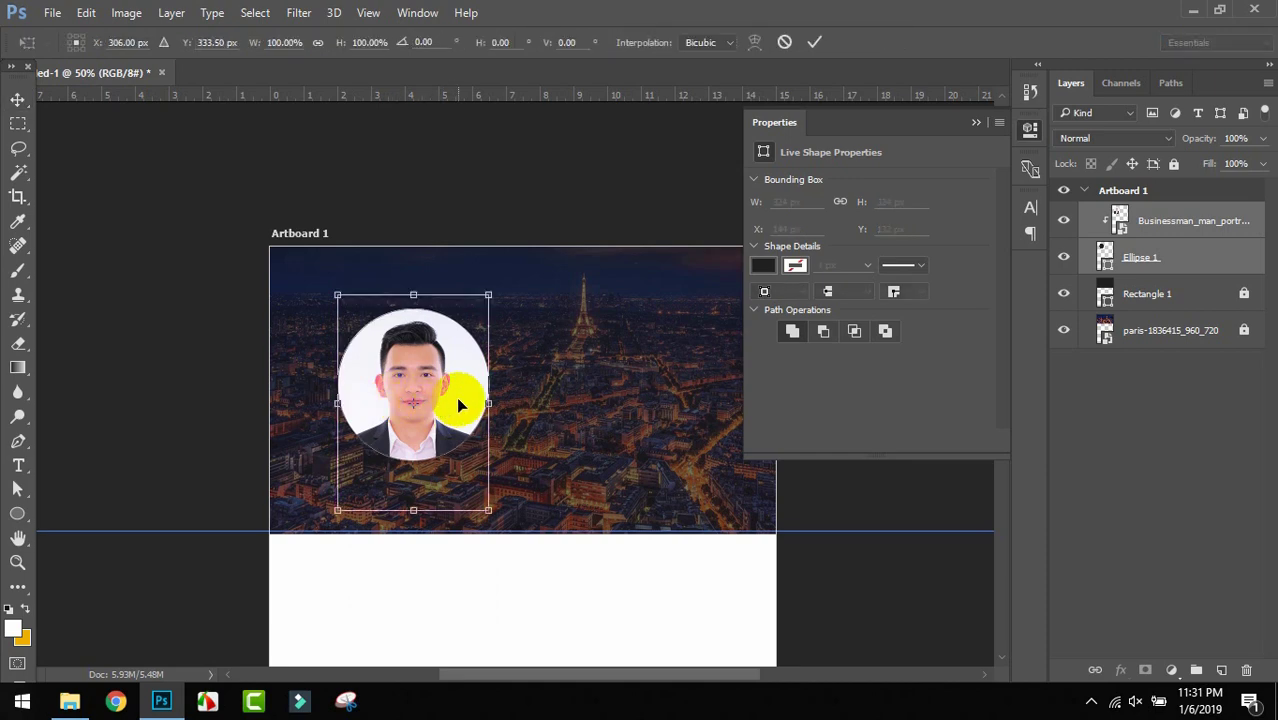
drag(487, 297, 473, 321)
key(Return)
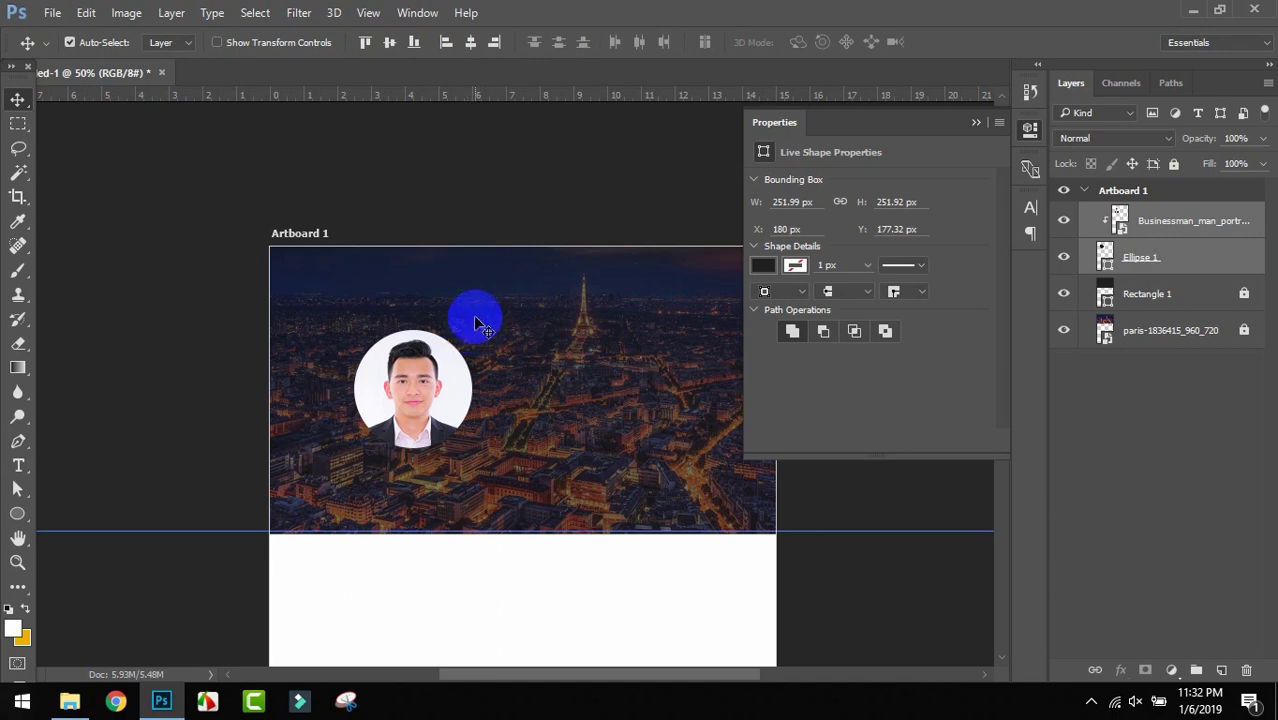
drag(445, 402, 547, 351)
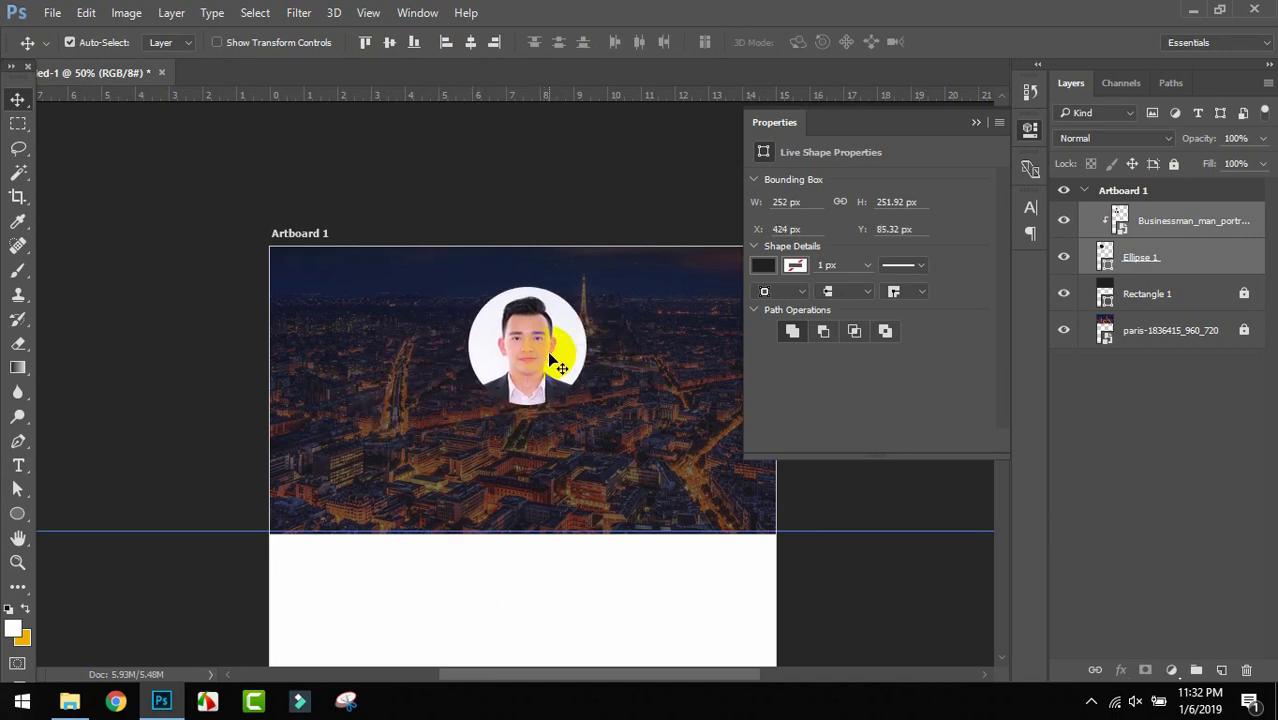
Add the text "CC DESIGNER" in white 72 pt Dosis over the lower part of the header photo.
click(19, 468)
click(364, 478)
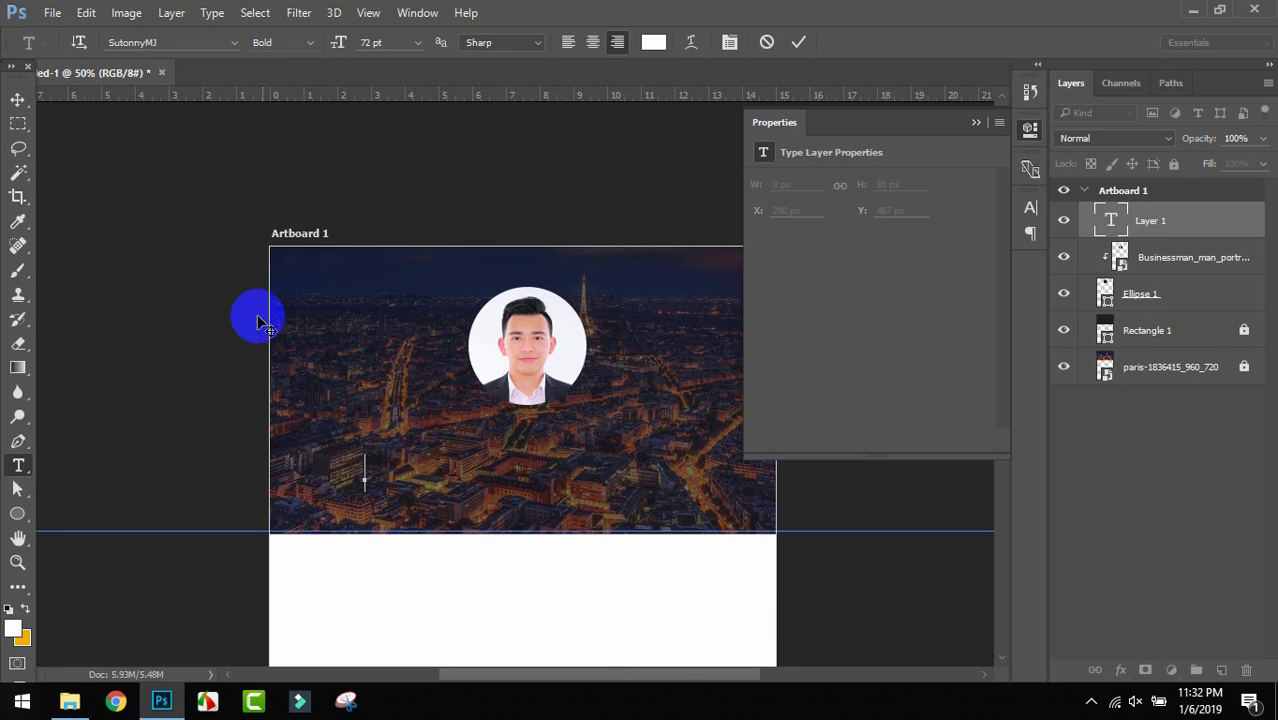
click(1031, 207)
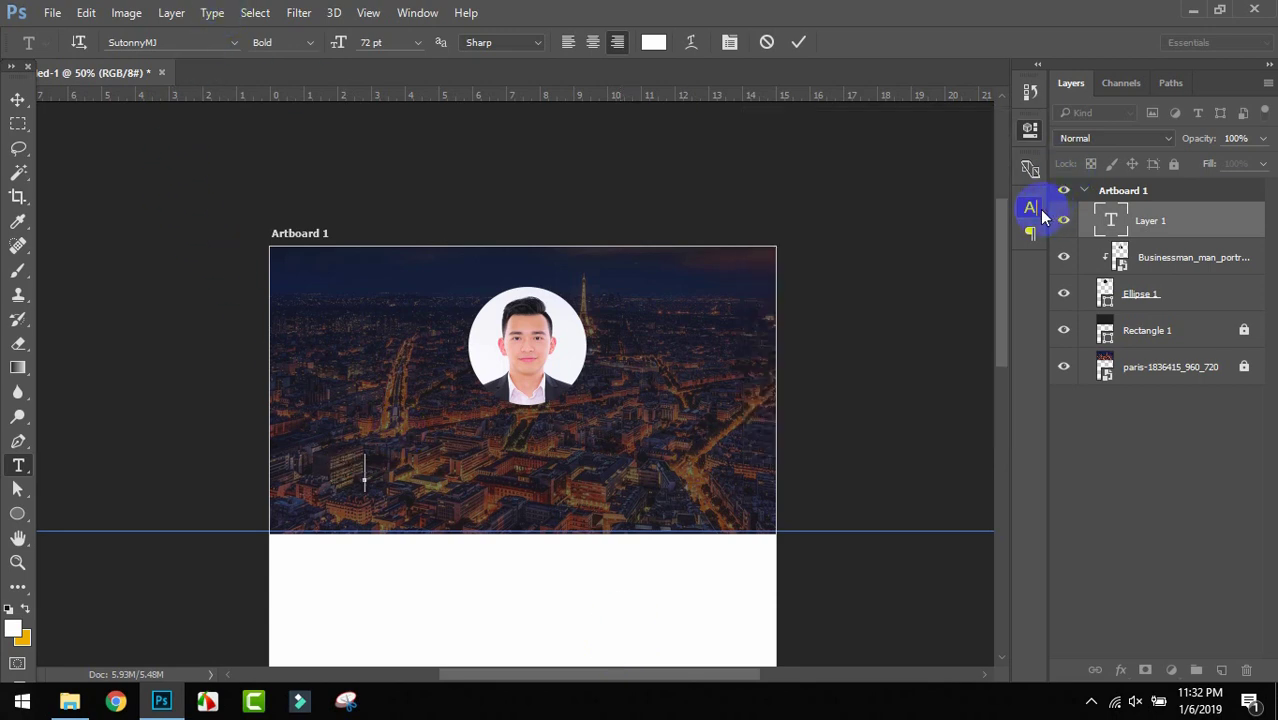
click(920, 231)
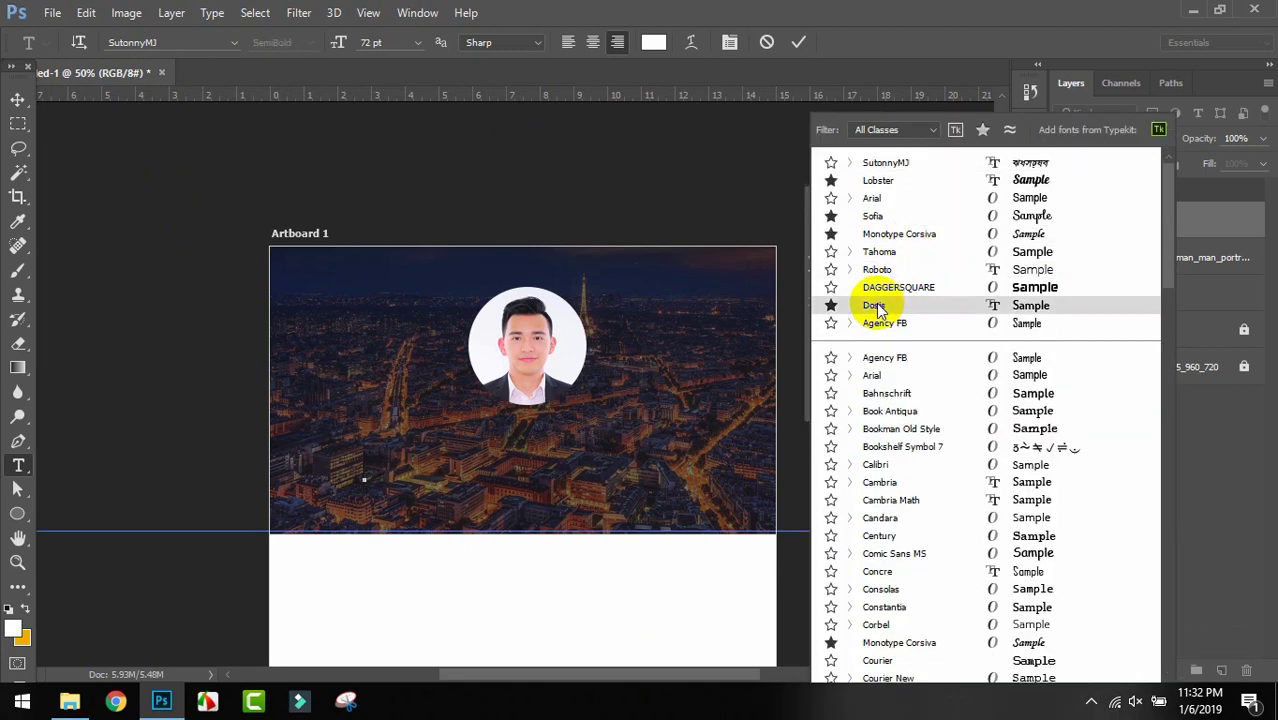
click(877, 307)
text(CC)
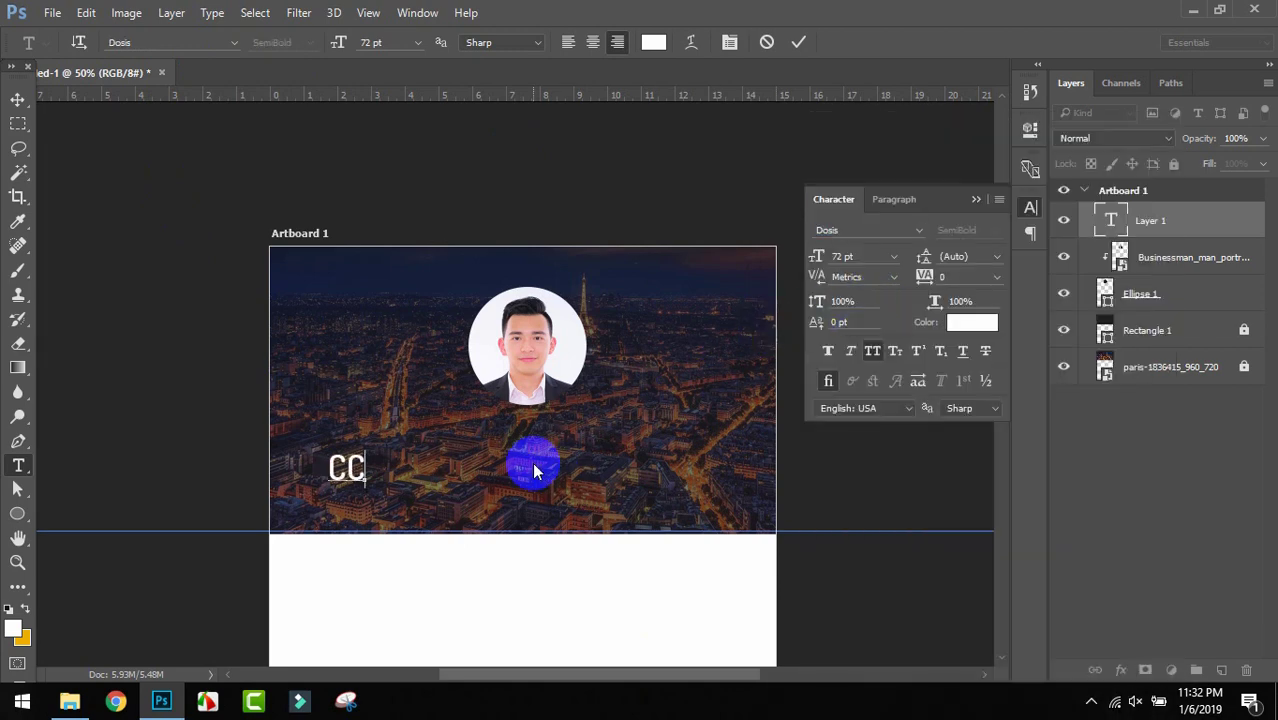
text( D)
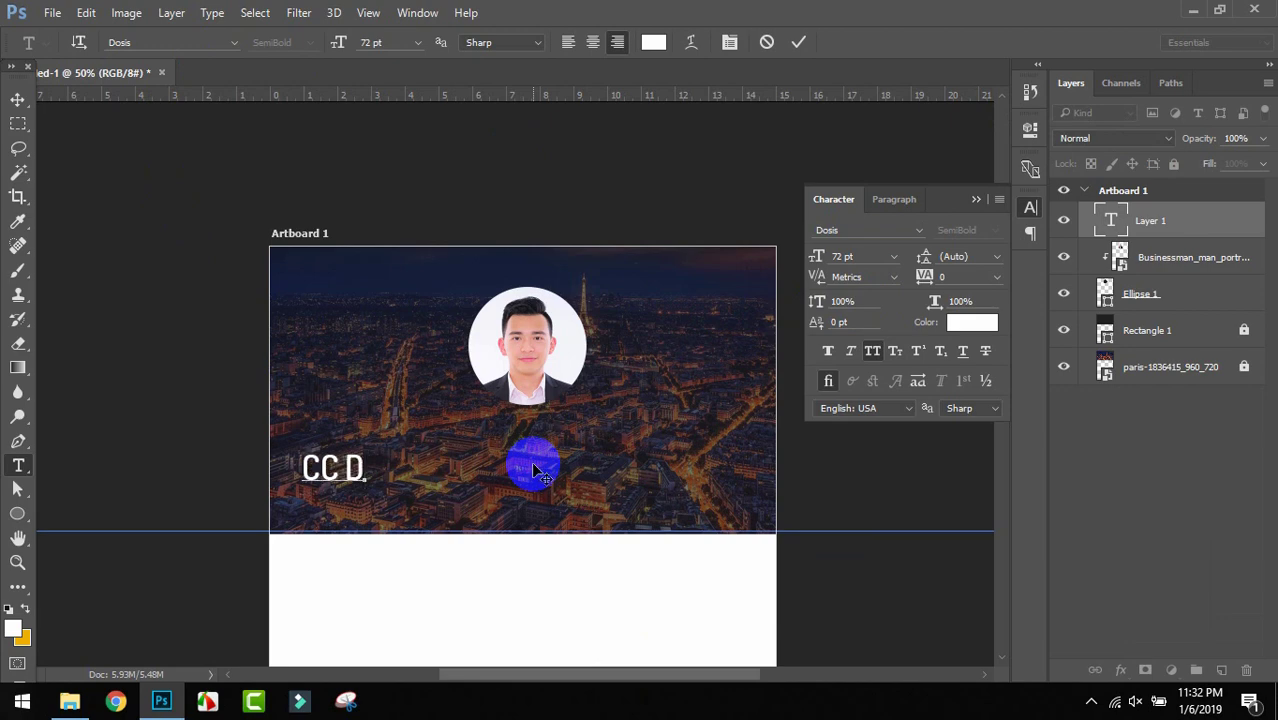
text(ESIGNE)
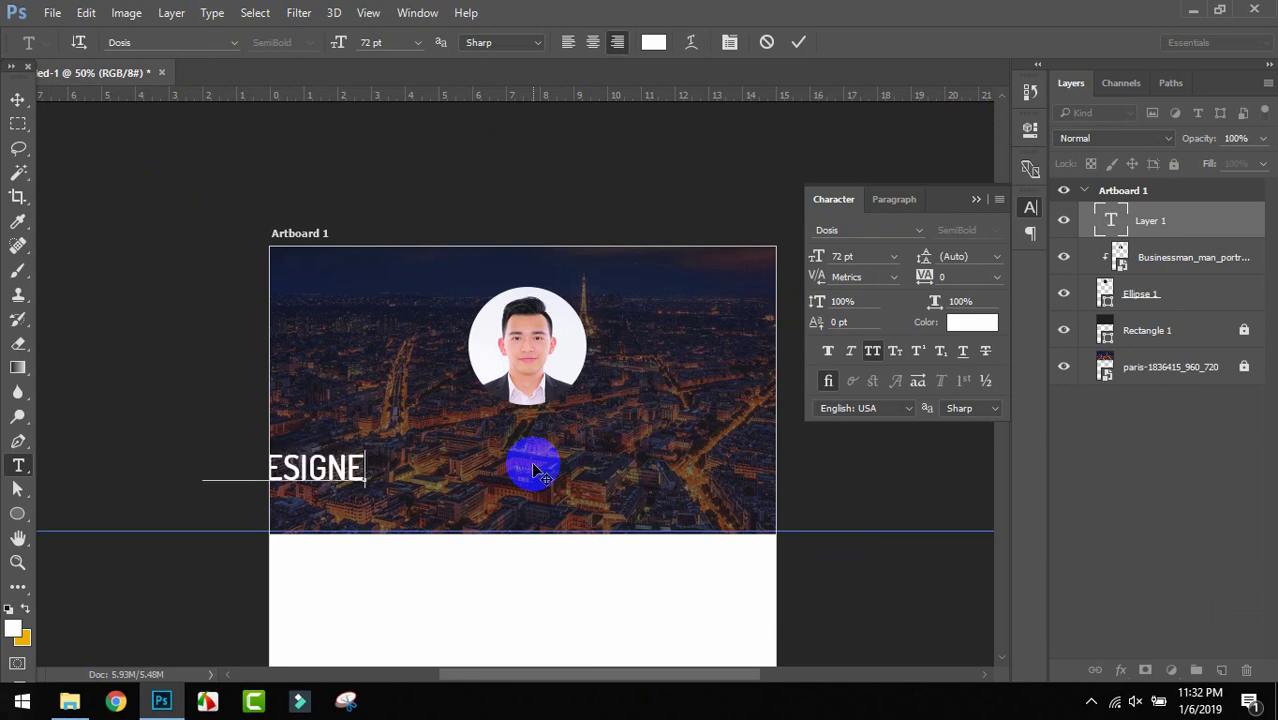
text(R)
click(16, 94)
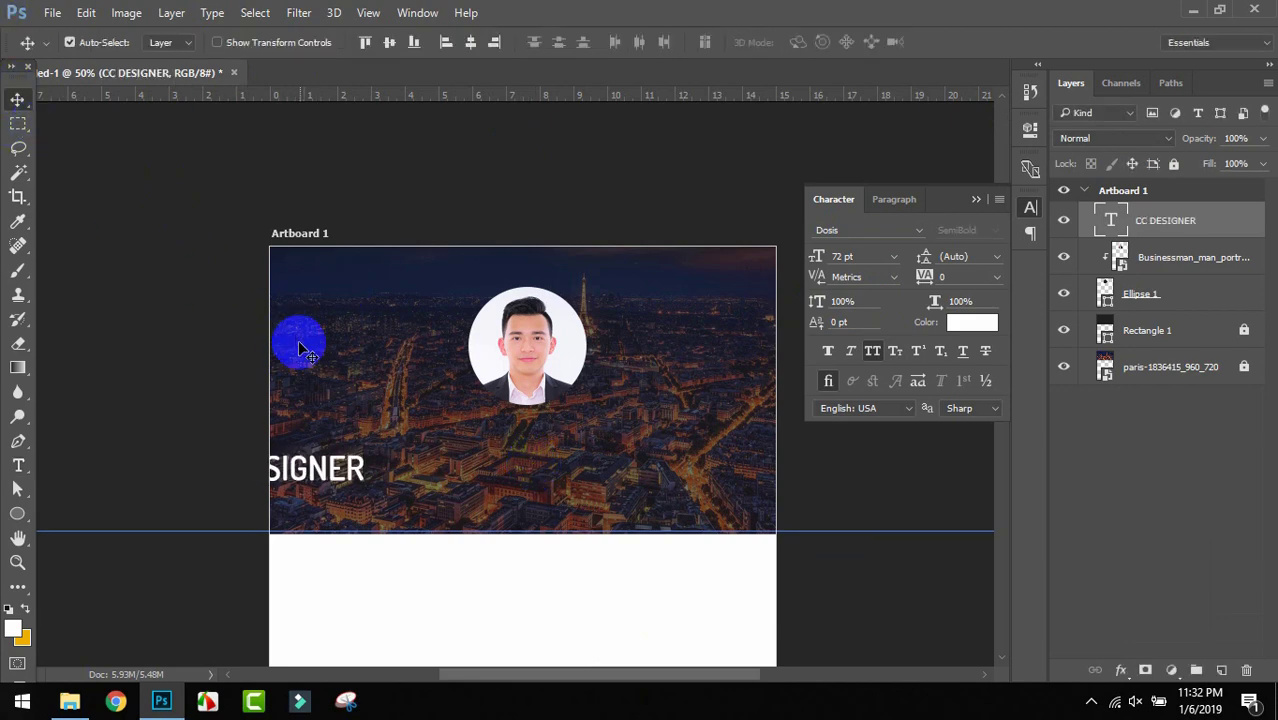
Reduce the CC DESIGNER text to 48 pt and centre it directly below the portrait.
drag(341, 480, 588, 436)
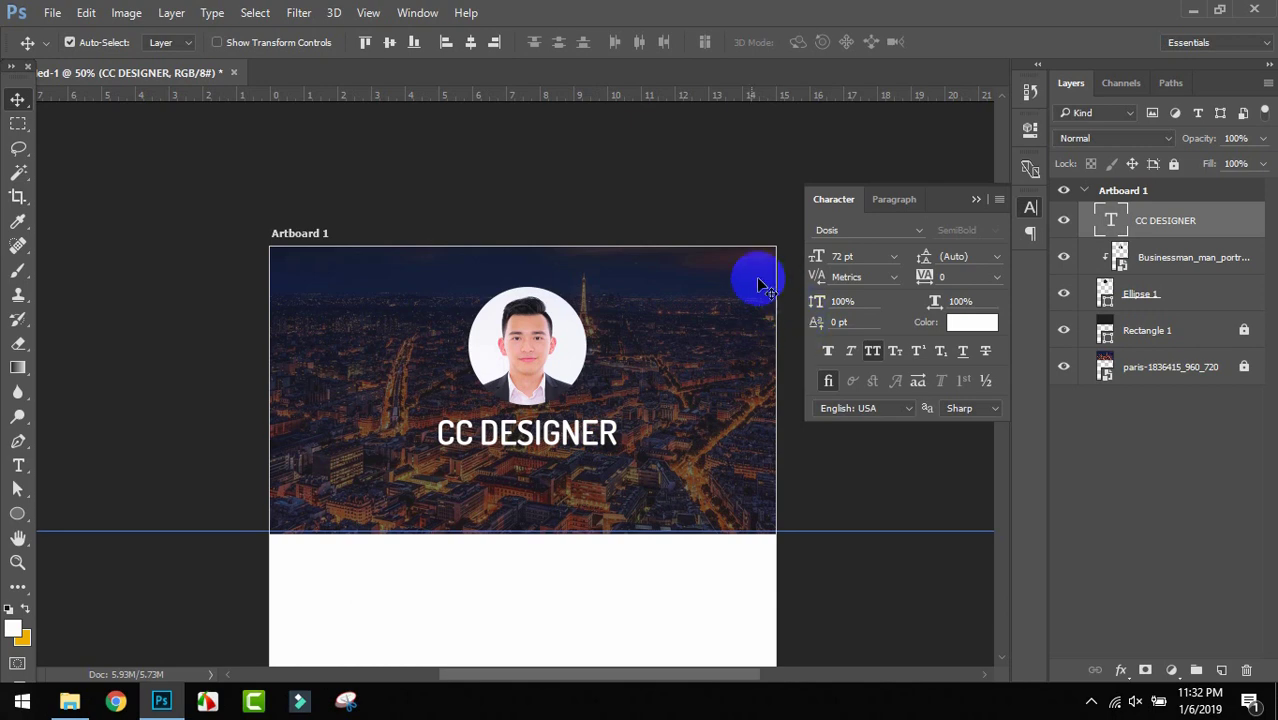
click(894, 256)
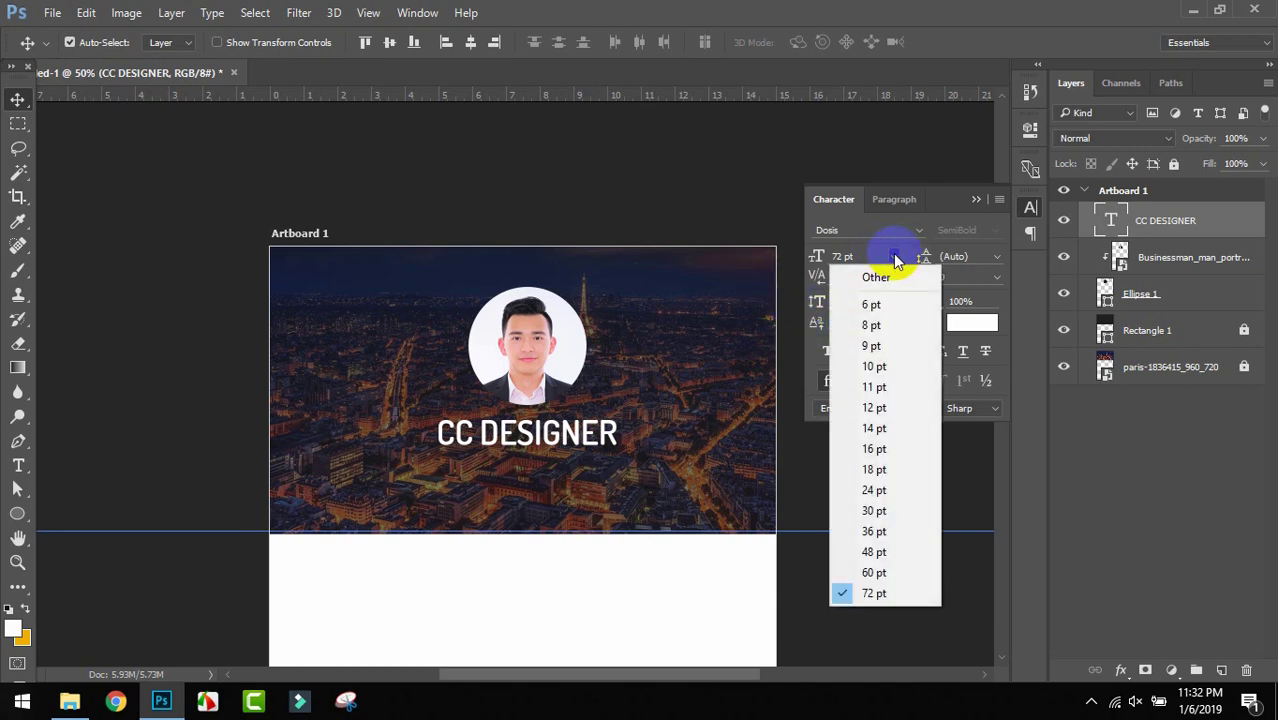
click(890, 491)
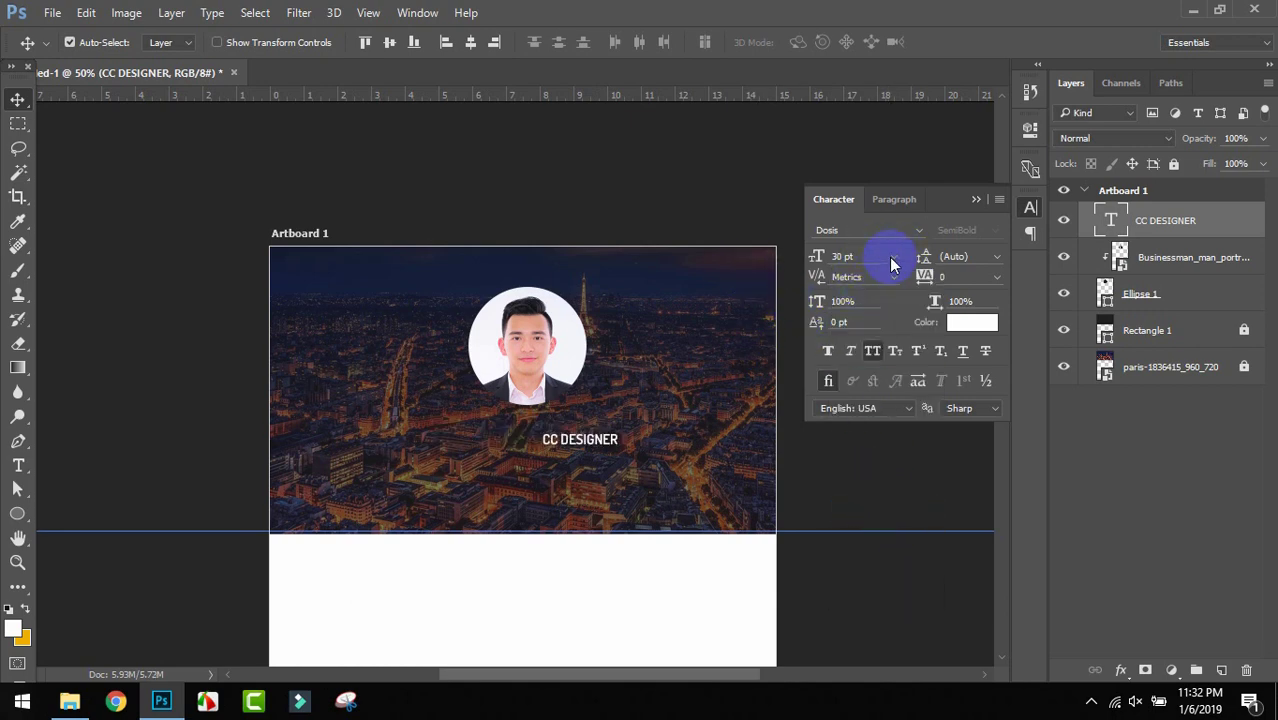
click(893, 258)
click(883, 551)
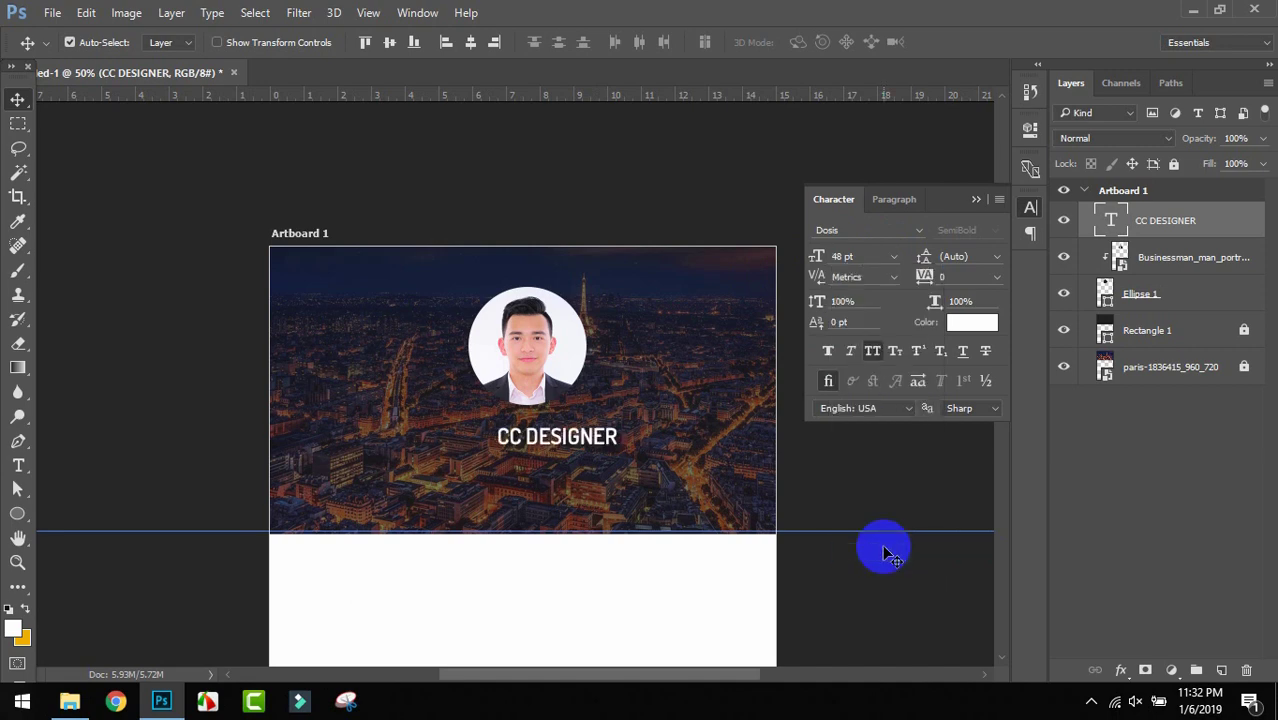
drag(577, 452, 545, 429)
click(685, 440)
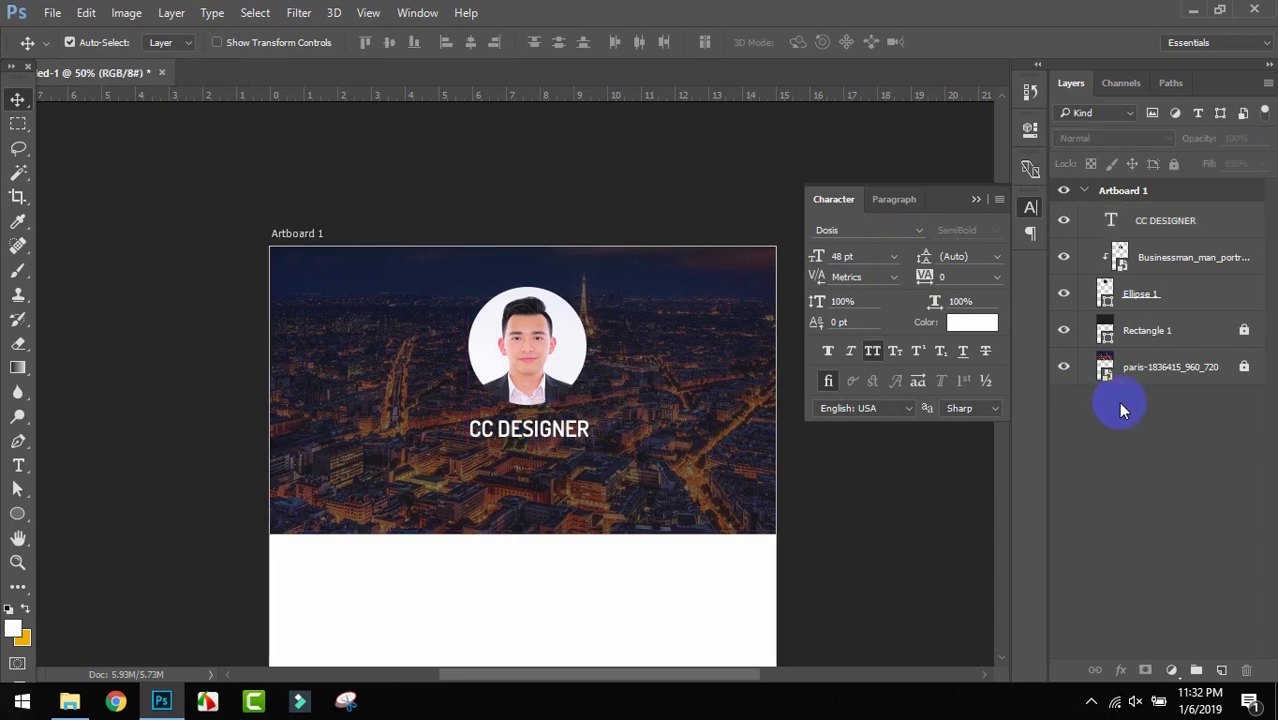
Unlock the dark rectangle layer and set its opacity to 80%.
click(1244, 330)
click(1178, 338)
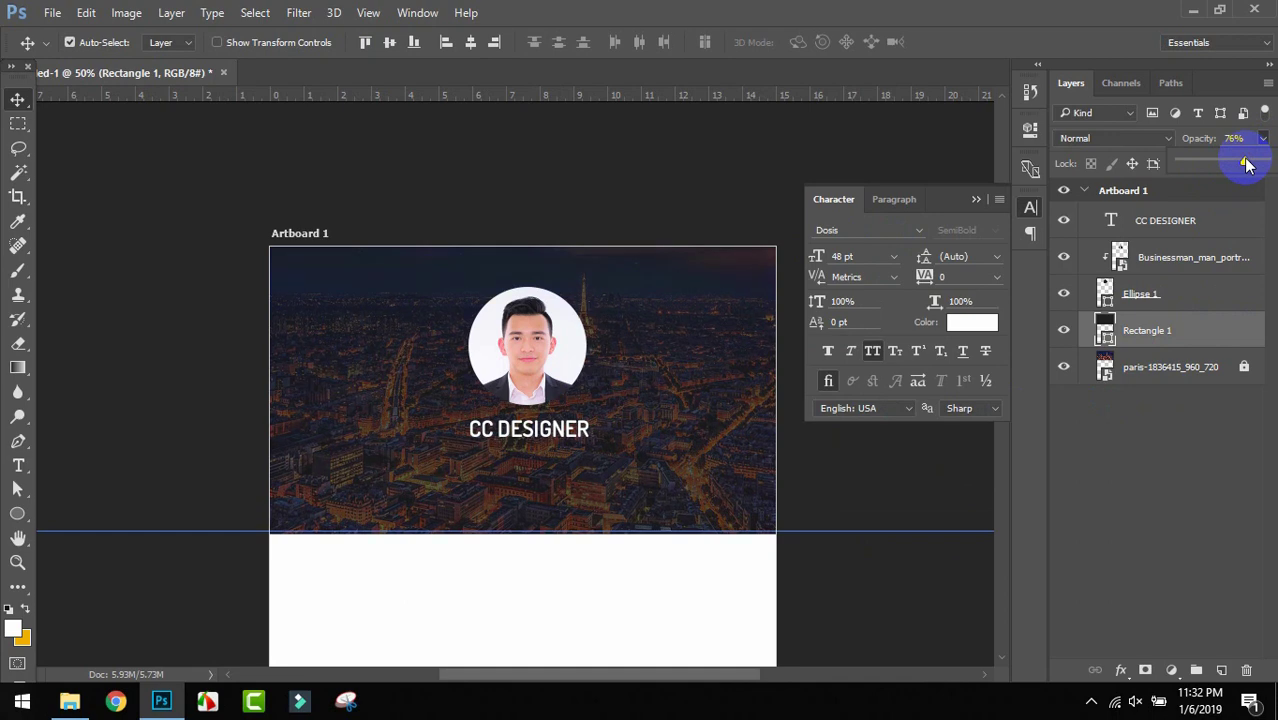
drag(1255, 165, 1258, 166)
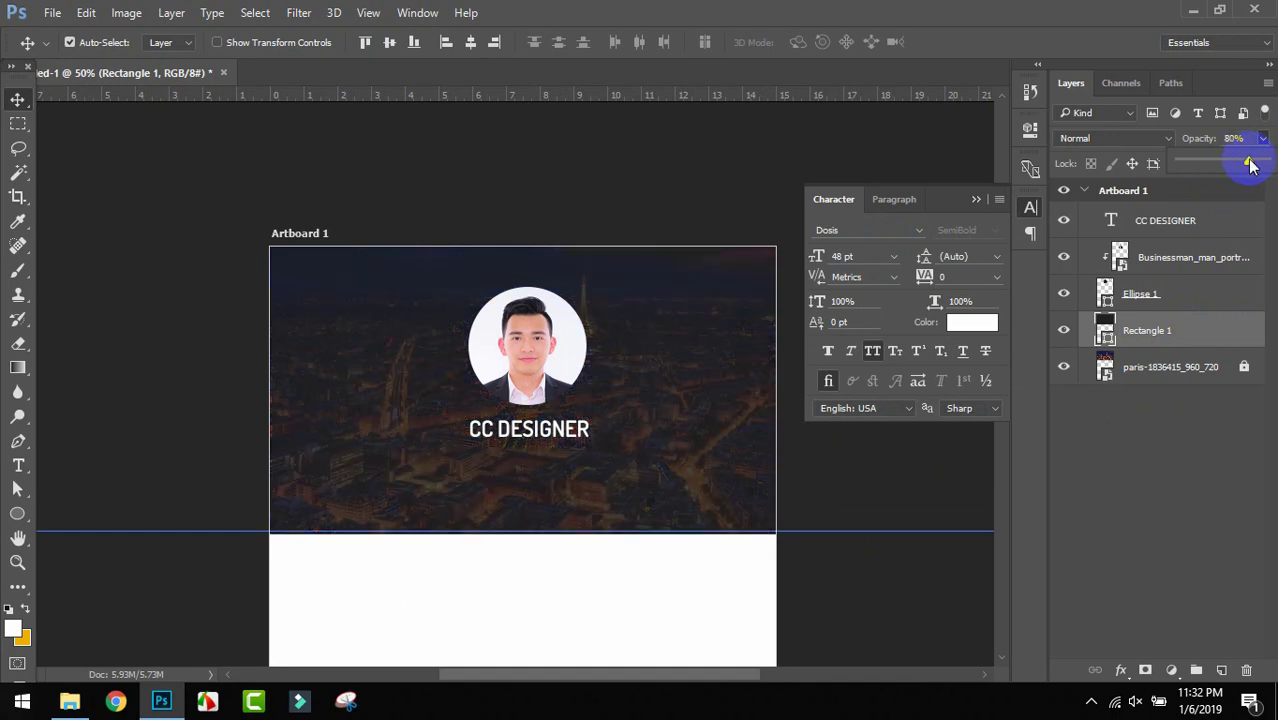
click(13, 106)
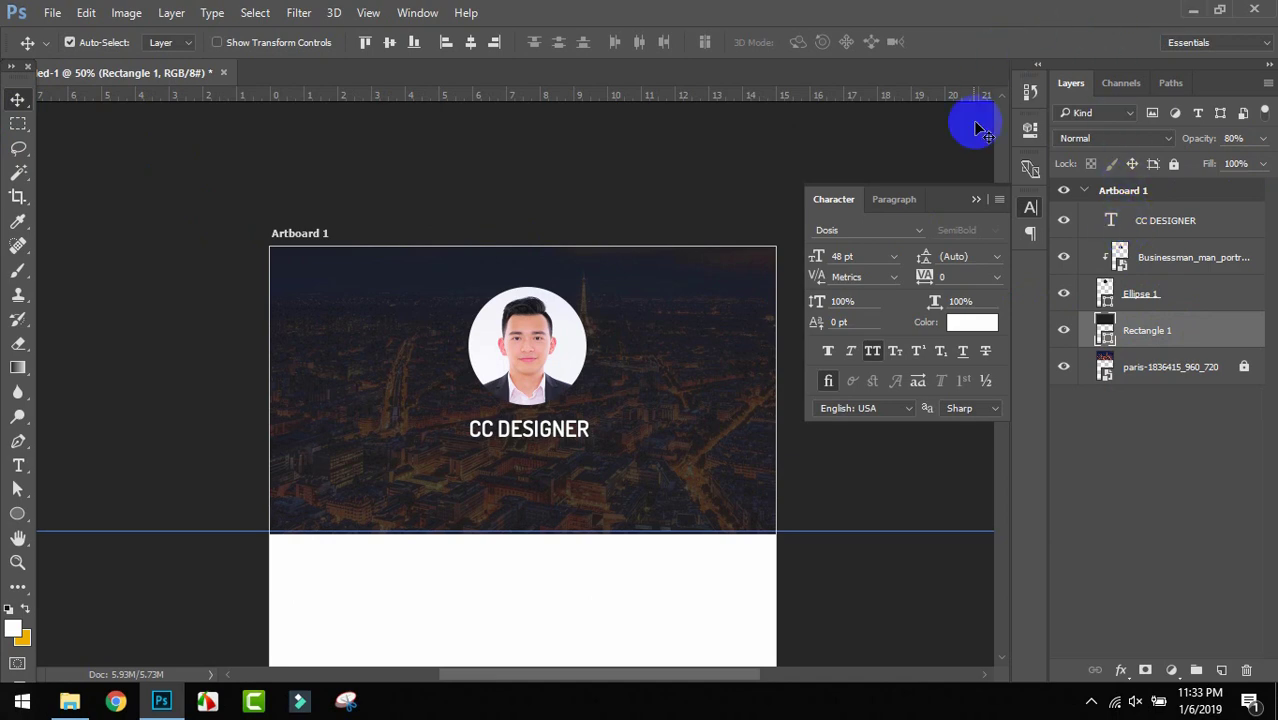
drag(577, 372, 1092, 340)
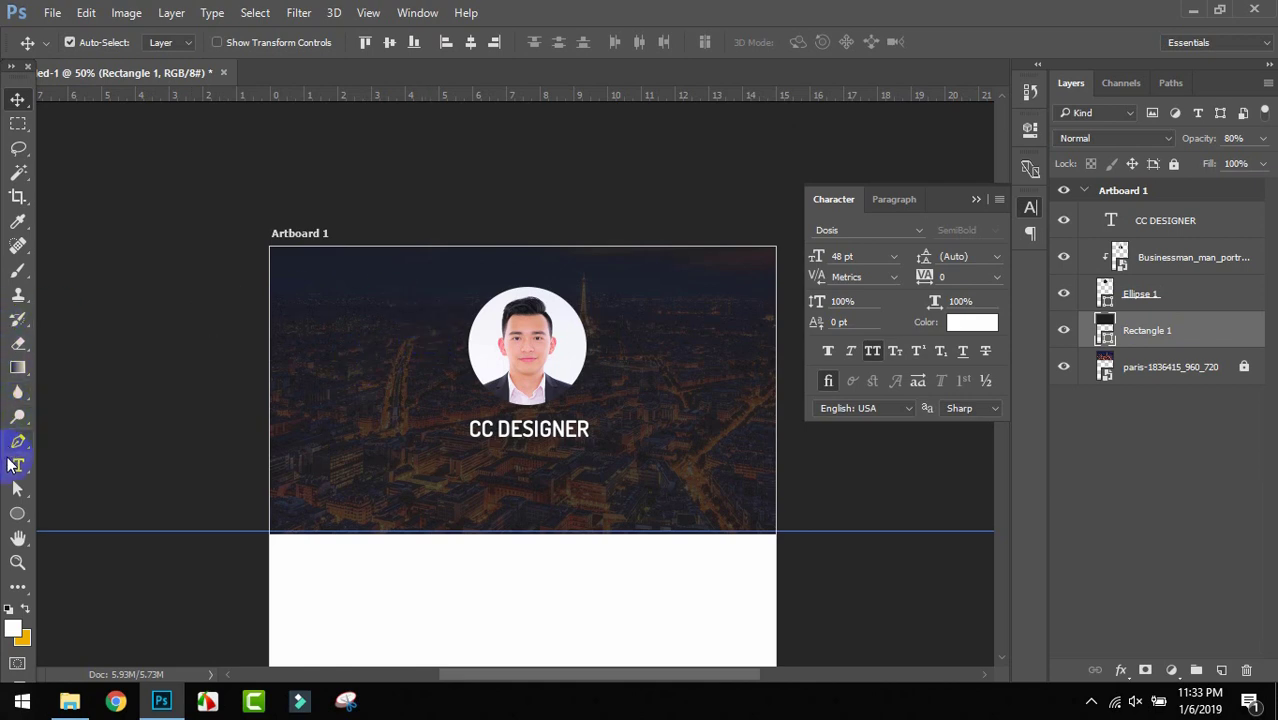
Try to add an "ID" text line below CC DESIGNER while the dark rectangle layer is selected.
click(16, 468)
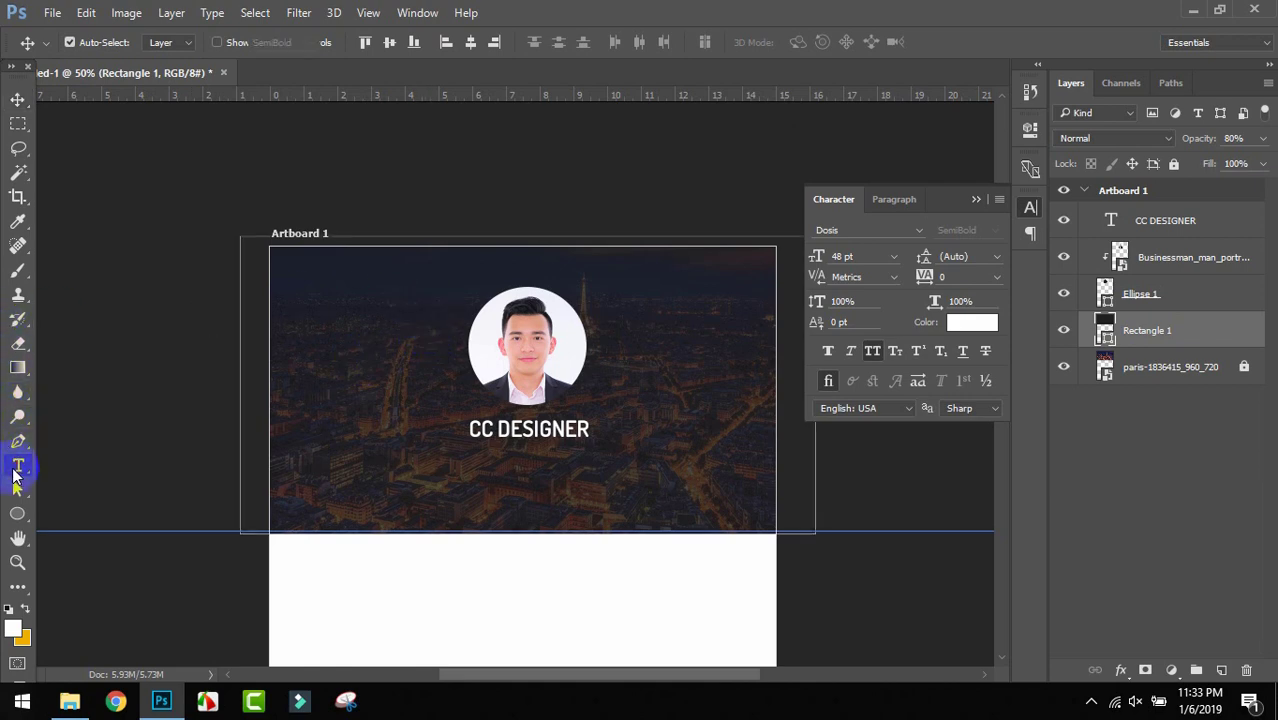
click(476, 465)
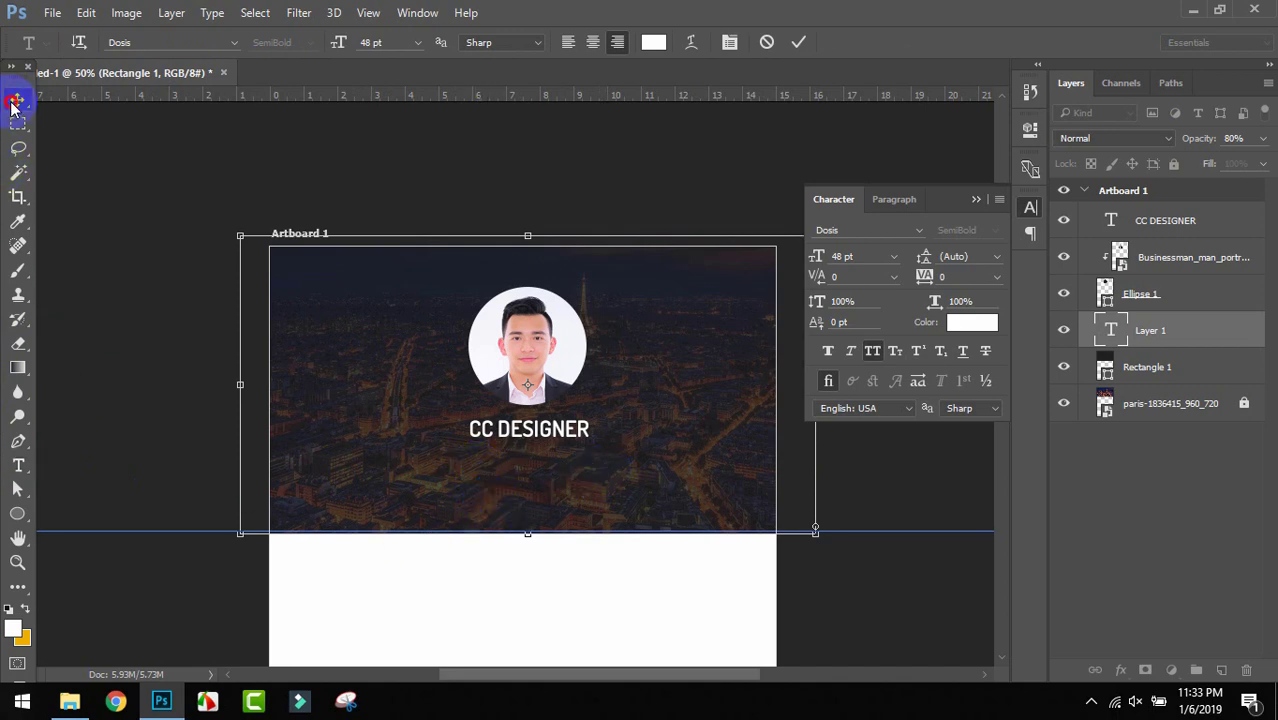
click(14, 102)
Lock the dark rectangle layer above the Paris photo.
click(1195, 400)
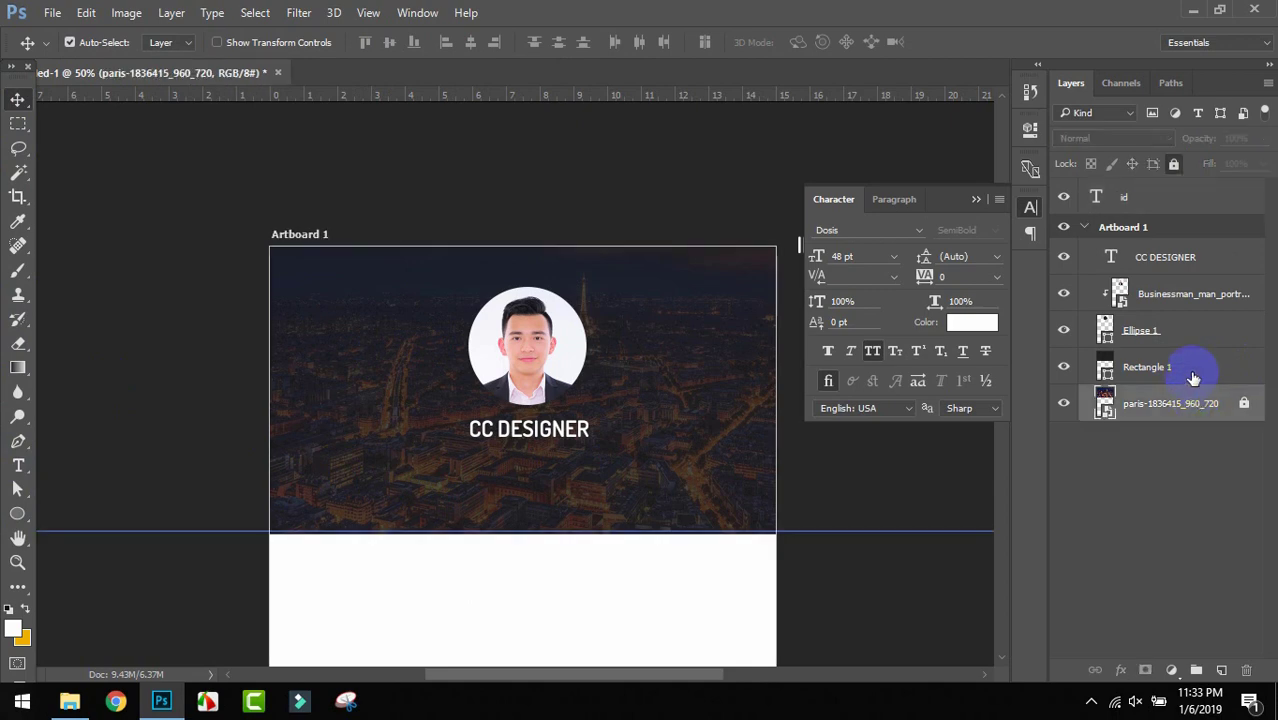
click(1192, 366)
click(1174, 165)
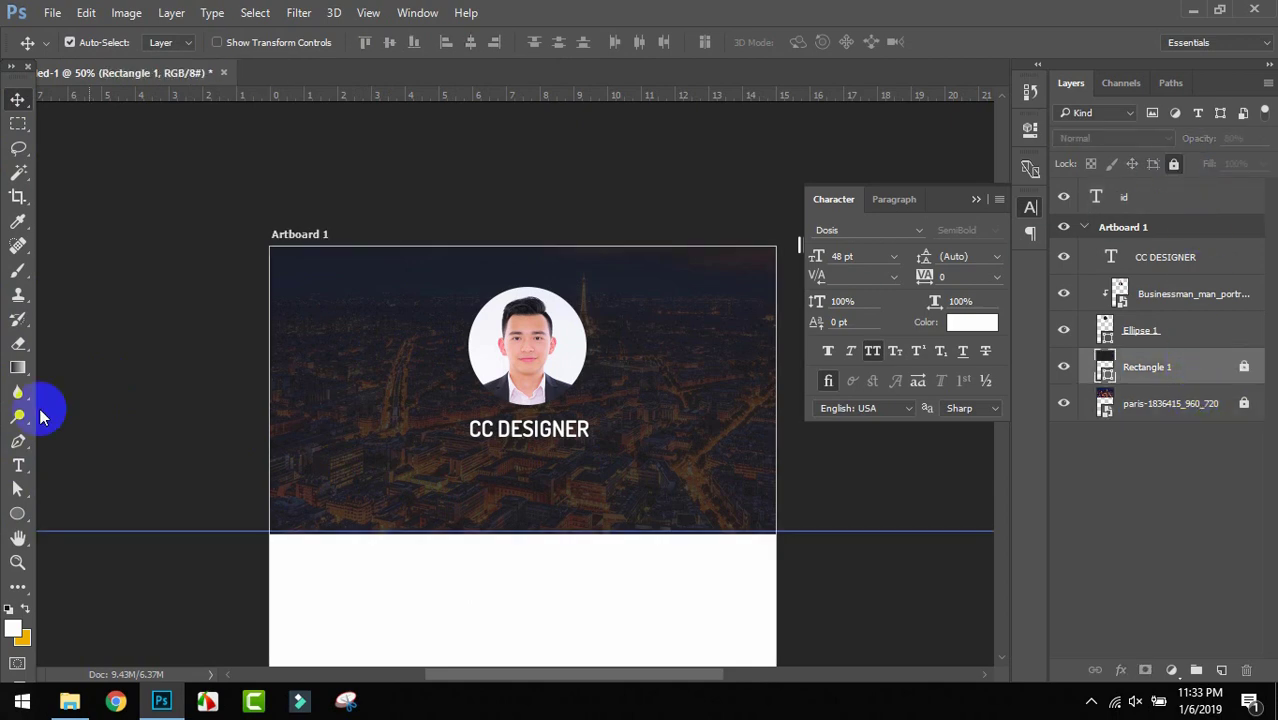
Add a white 48 pt Dosis text line with "ID" and the ID number, and place it beneath CC DESIGNER.
click(17, 469)
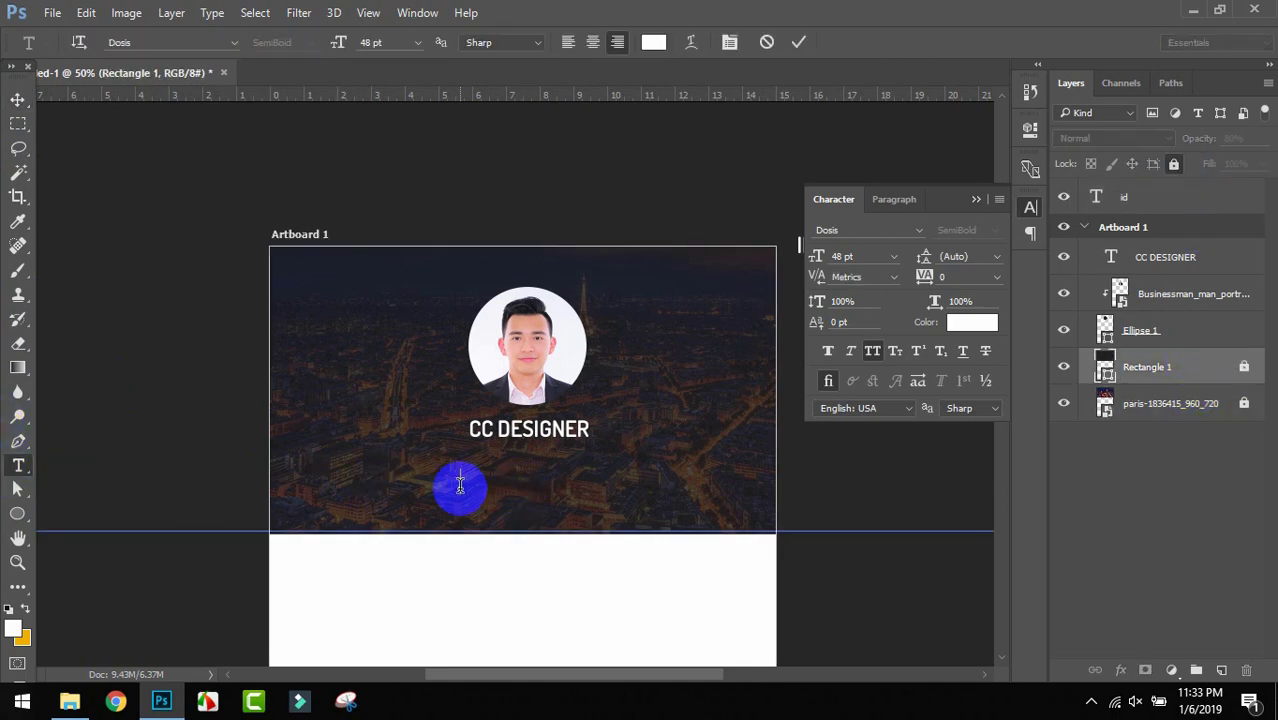
click(460, 486)
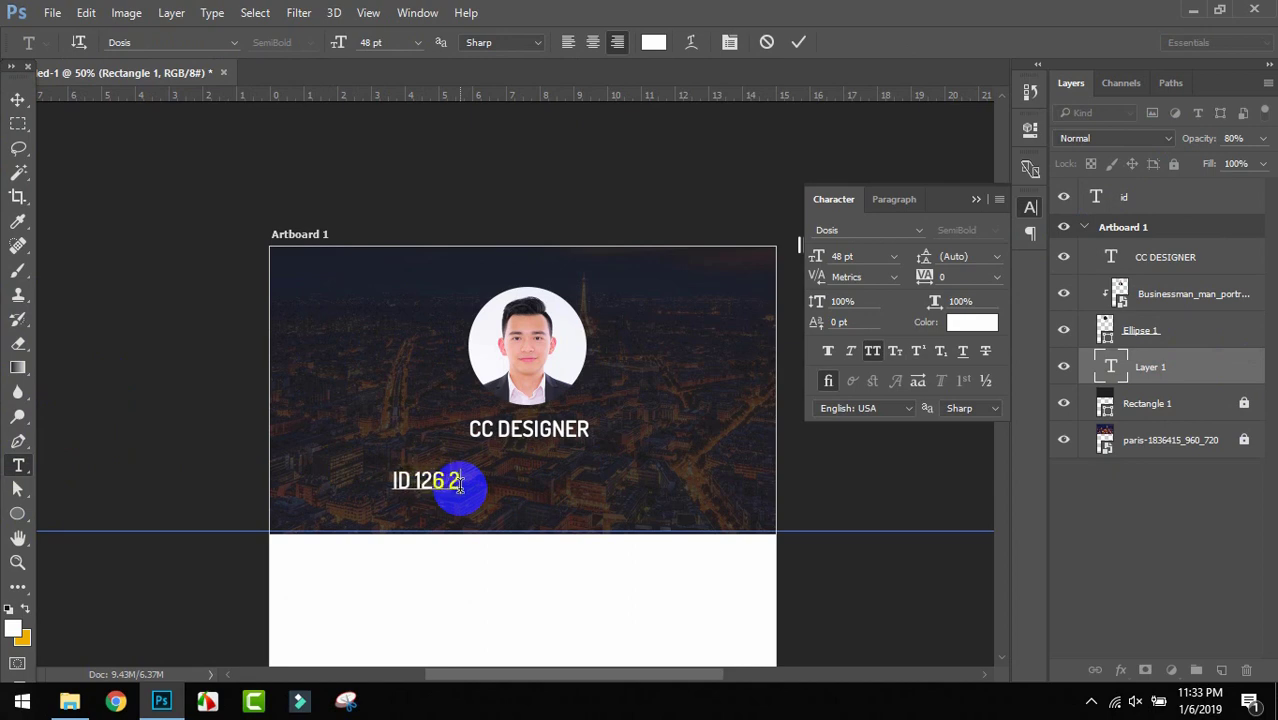
click(365, 450)
click(17, 99)
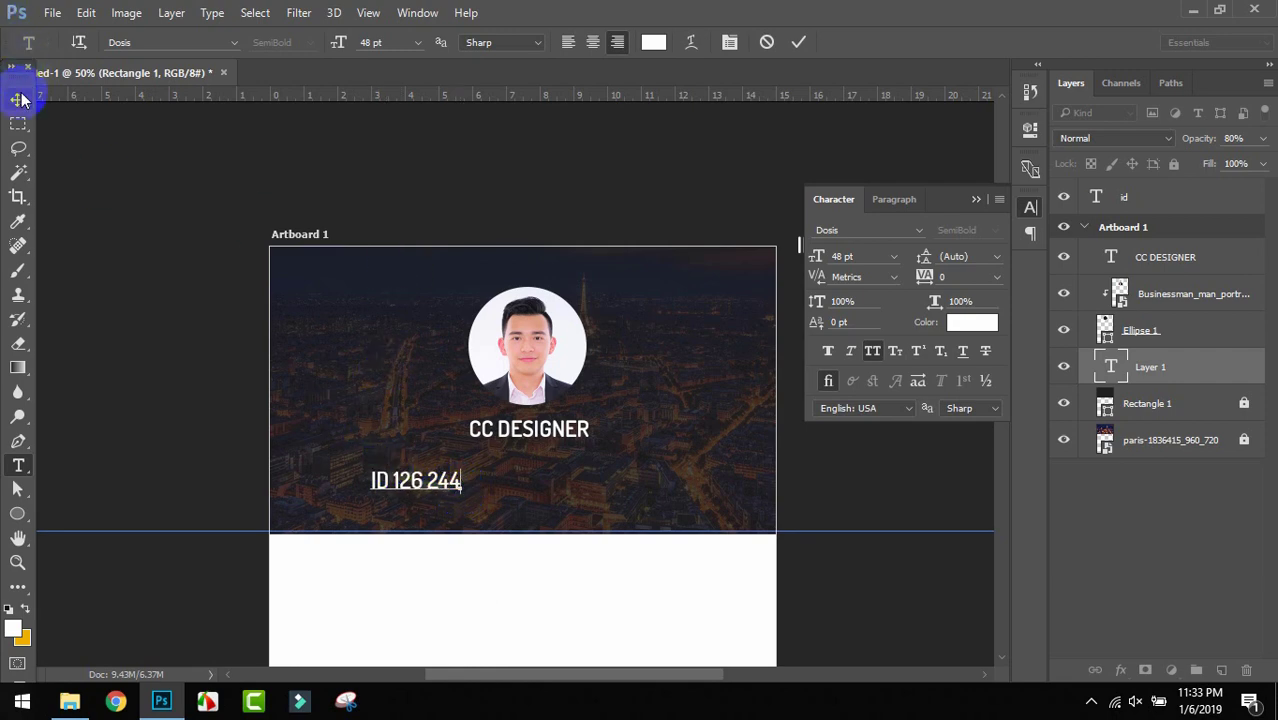
click(302, 360)
drag(425, 488, 538, 453)
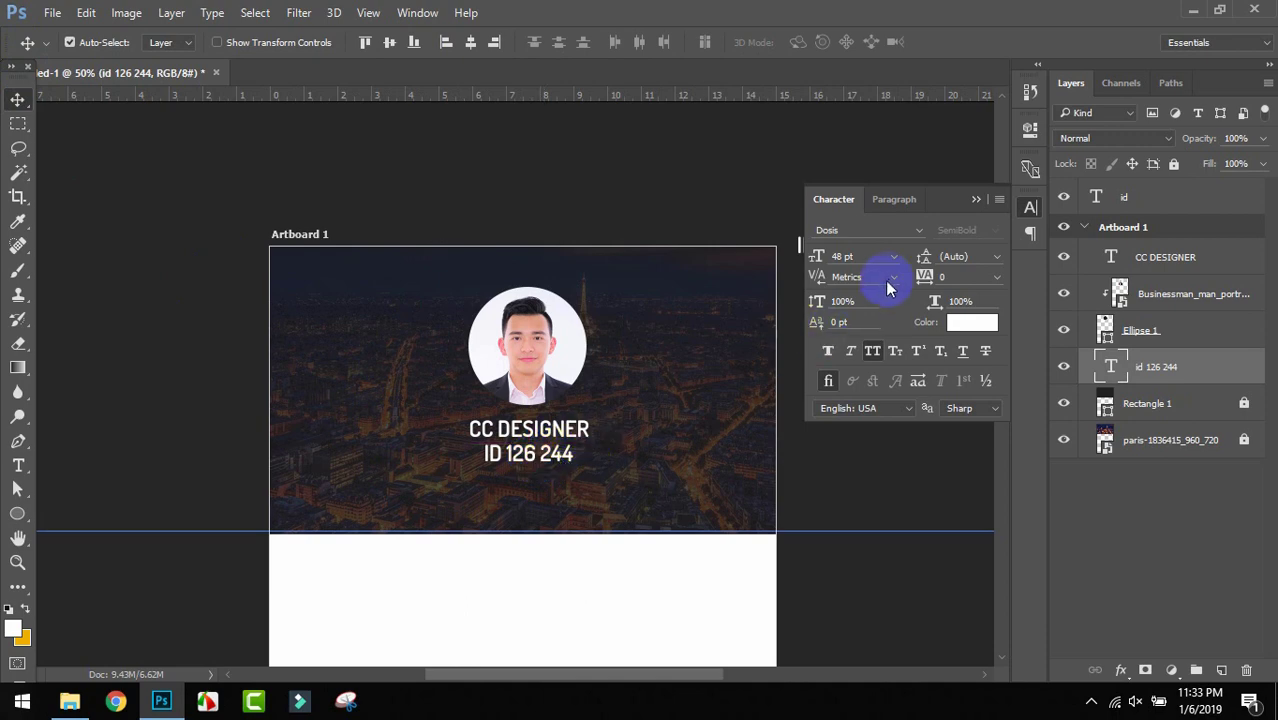
Reduce the ID number line to 36 pt and centre it below the CC DESIGNER text.
click(893, 259)
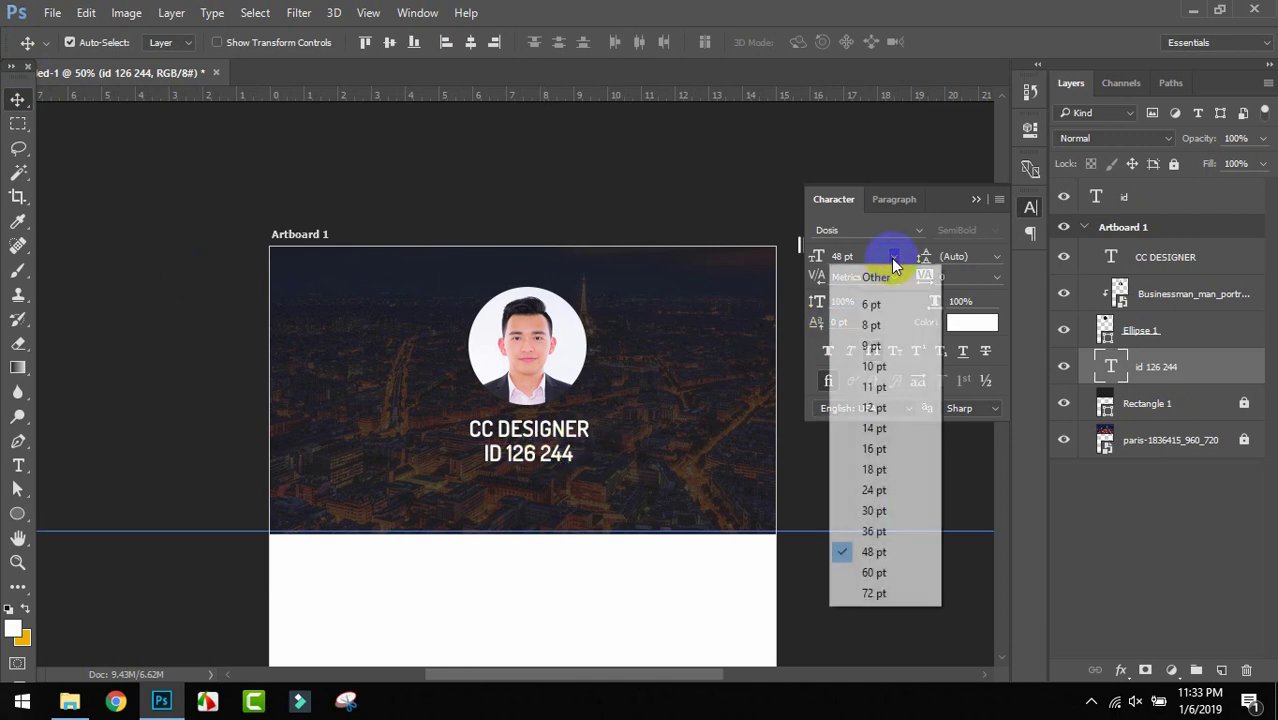
click(880, 491)
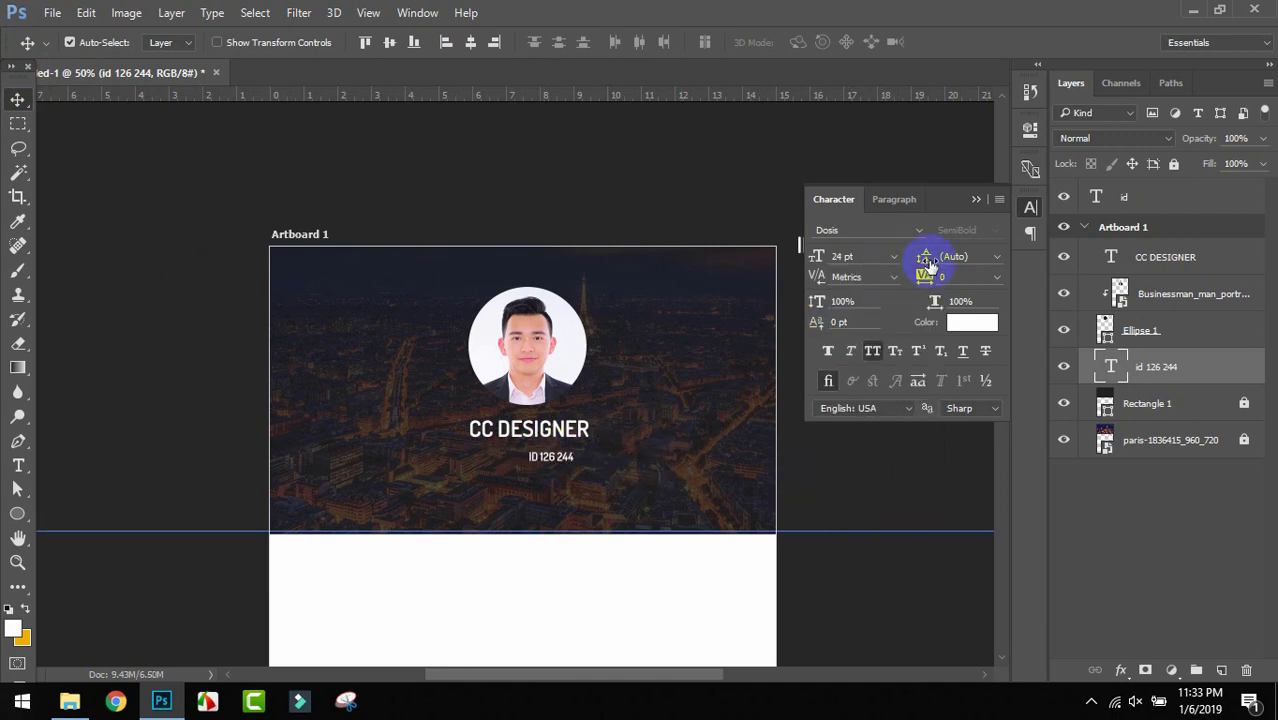
click(893, 257)
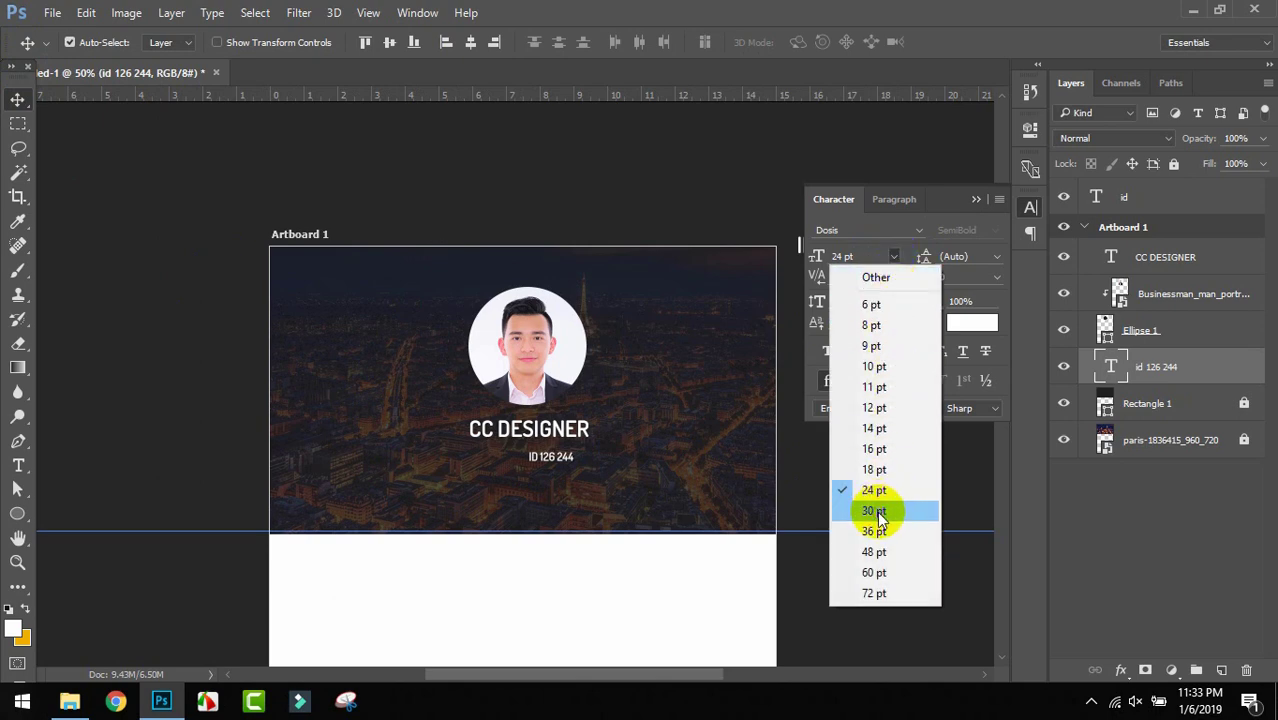
click(877, 511)
drag(568, 454, 529, 455)
click(893, 262)
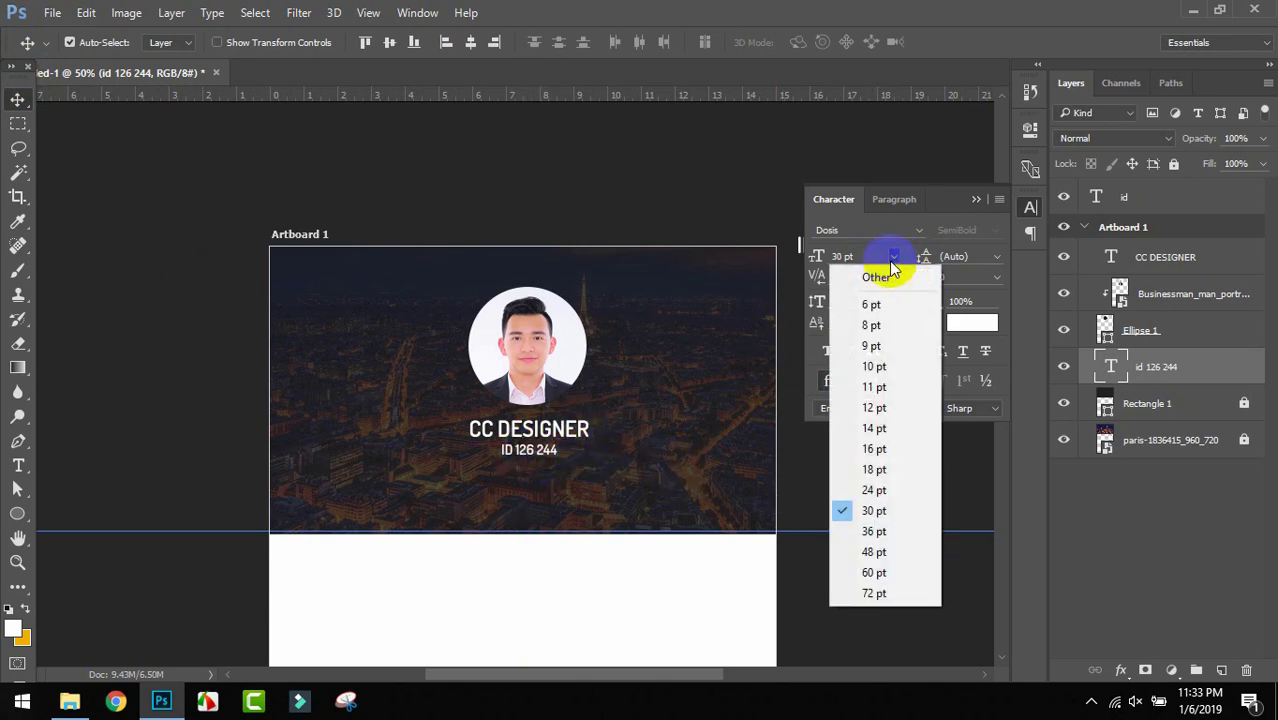
click(834, 527)
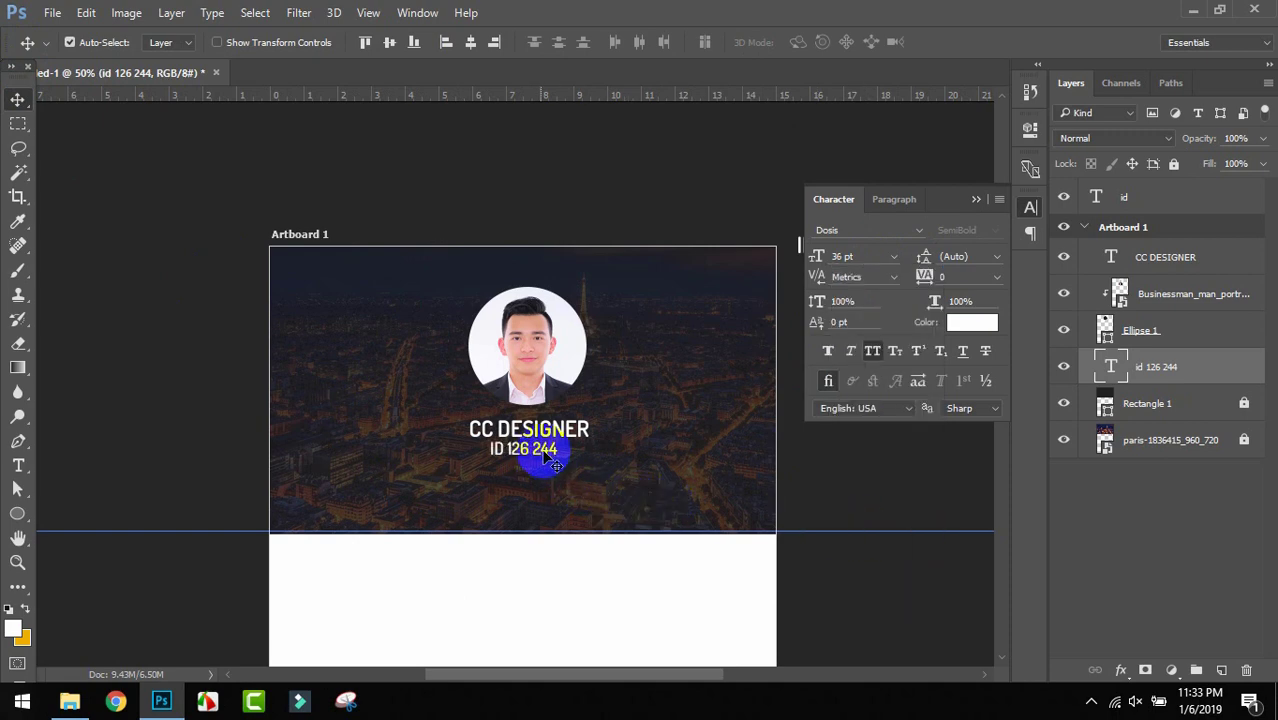
mouse_move(541, 453)
mouse_down()
mouse_move(582, 450)
mouse_move(506, 454)
mouse_move(533, 452)
mouse_up()
key(ctrl+z)
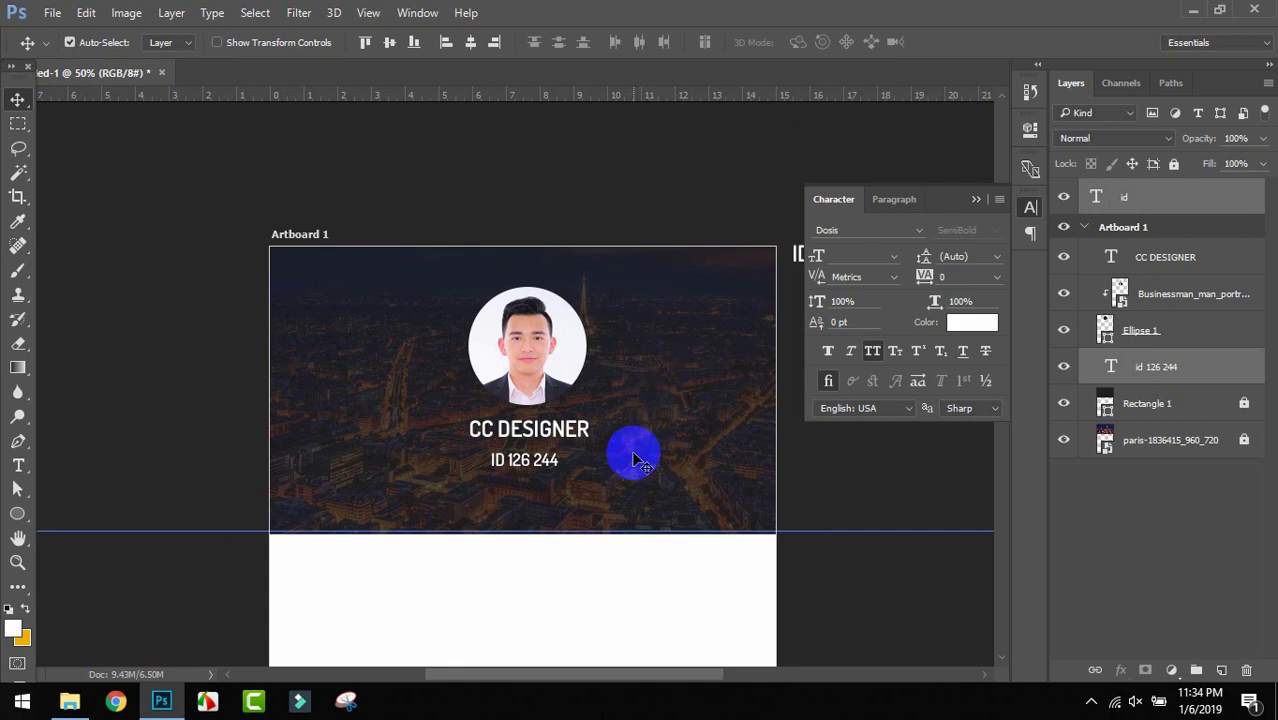
scroll(674, 350, down, 2)
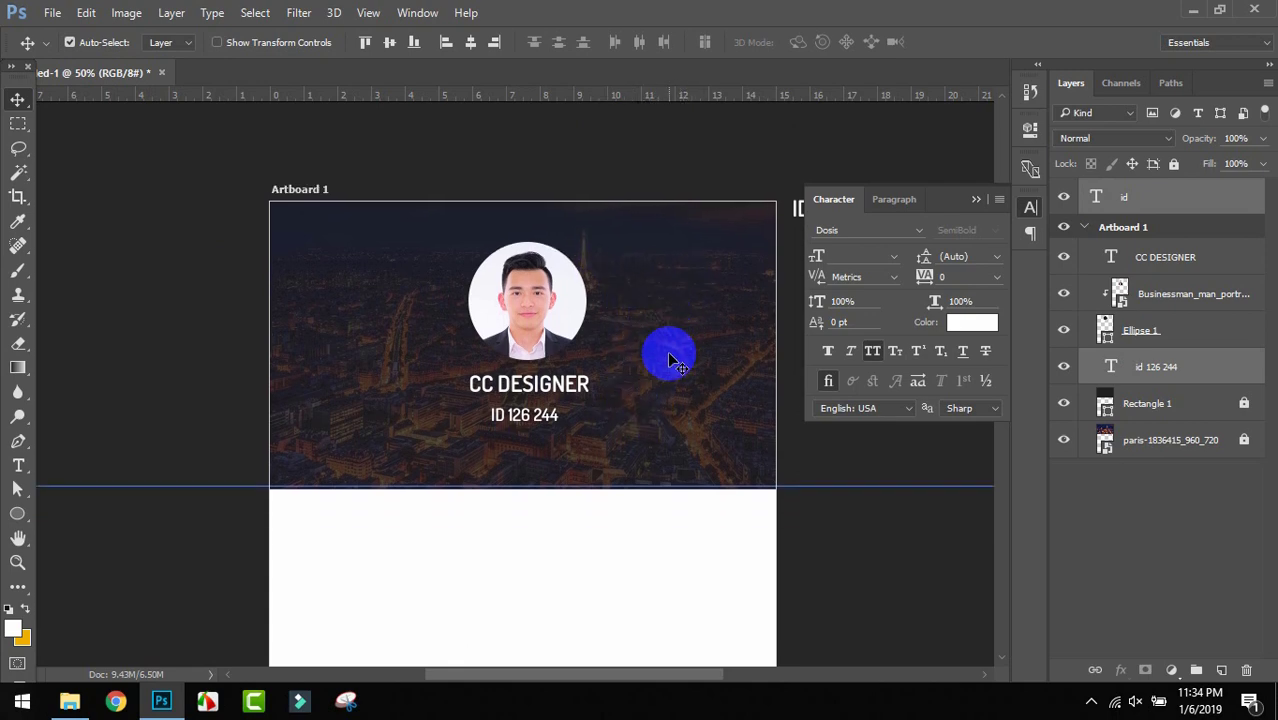
scroll(750, 288, down, 4)
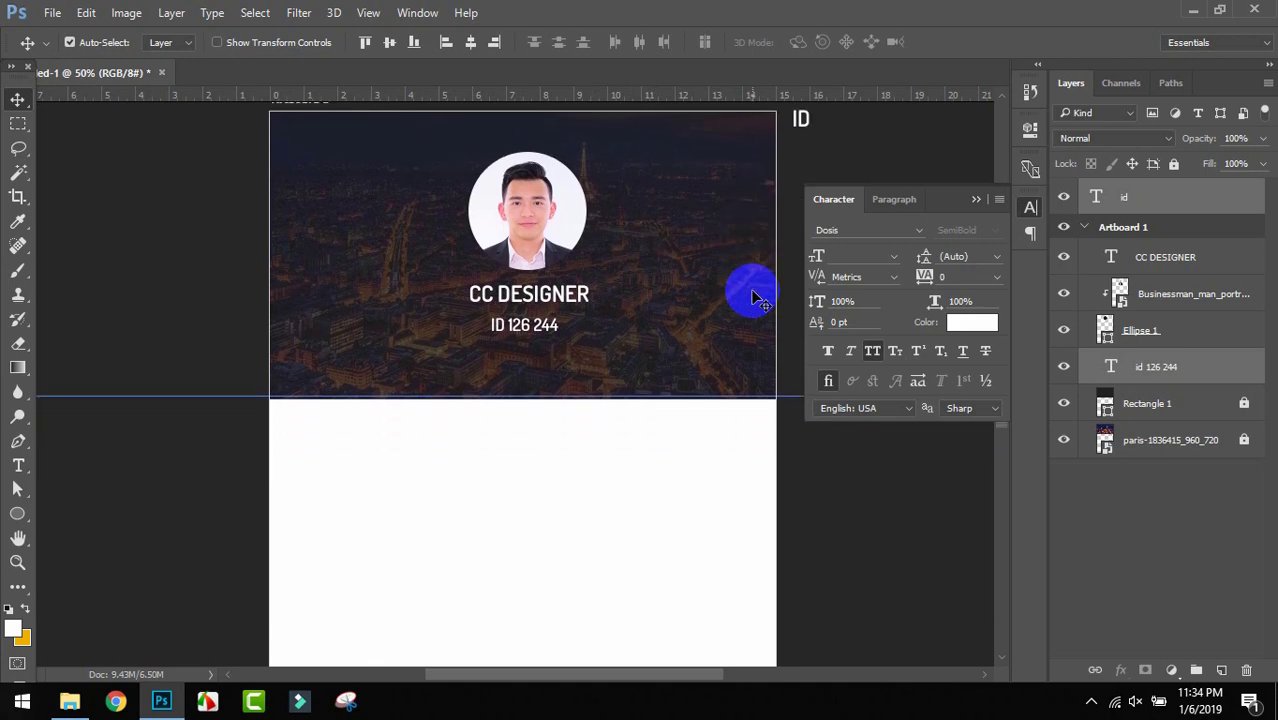
Unlock the Rectangle 1 overlay above the Paris photo and change its fill colour to dark olive #584e20.
click(790, 310)
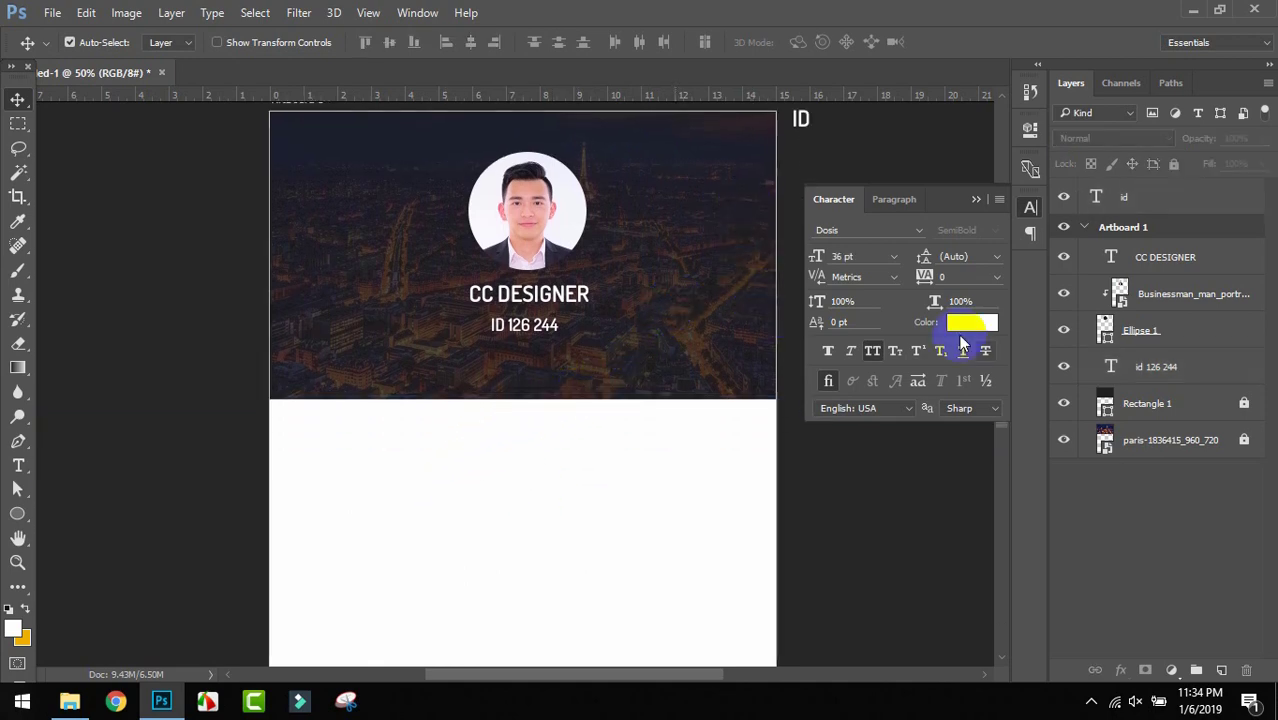
click(1246, 404)
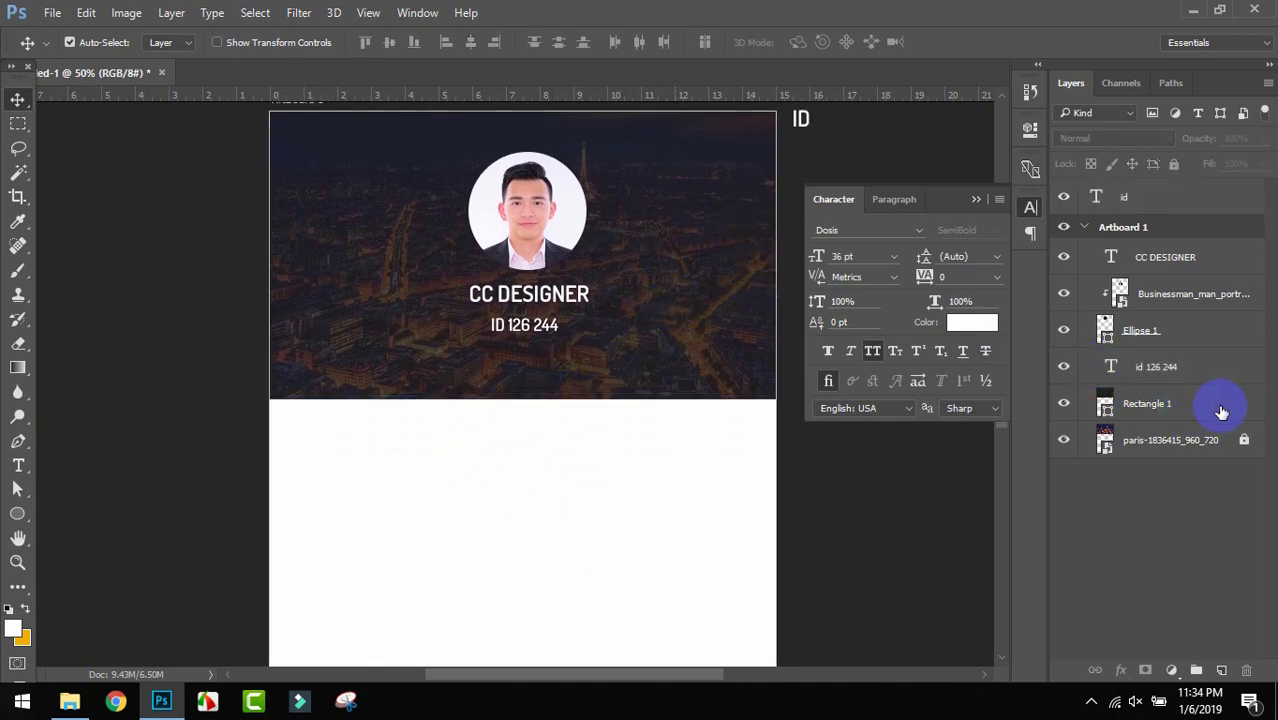
click(1221, 405)
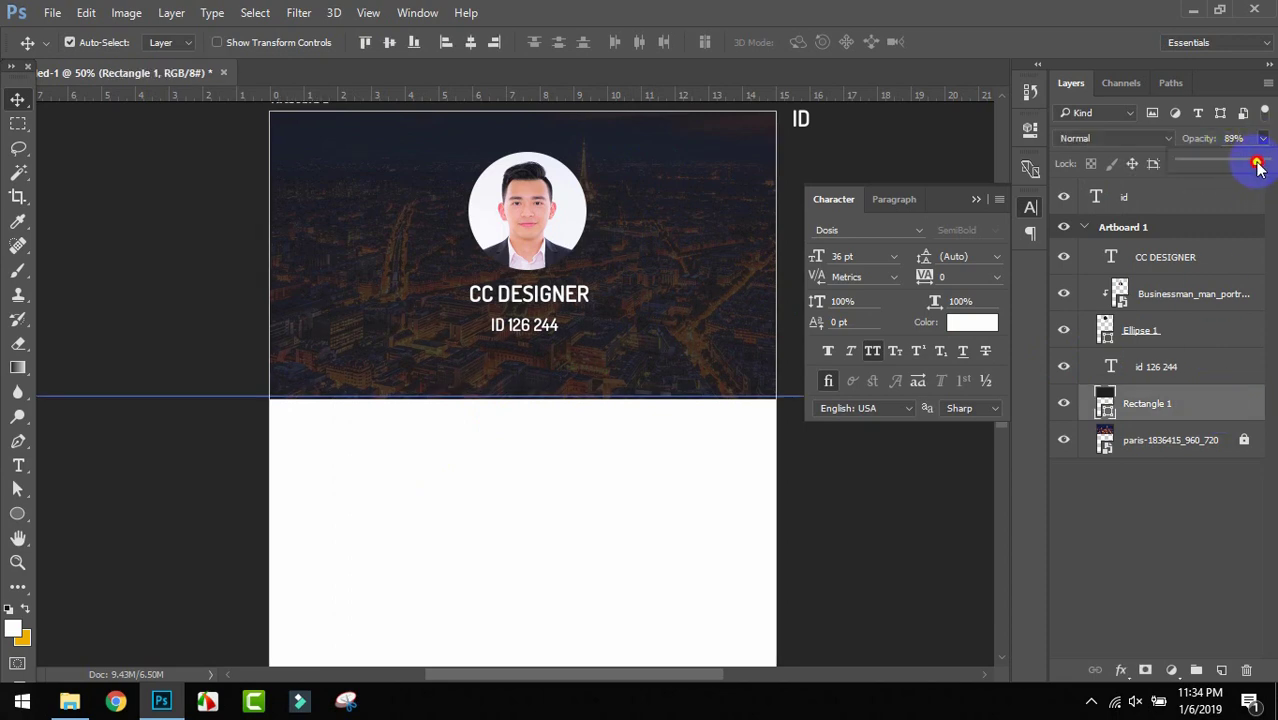
double_click(1106, 406)
drag(973, 123, 925, 146)
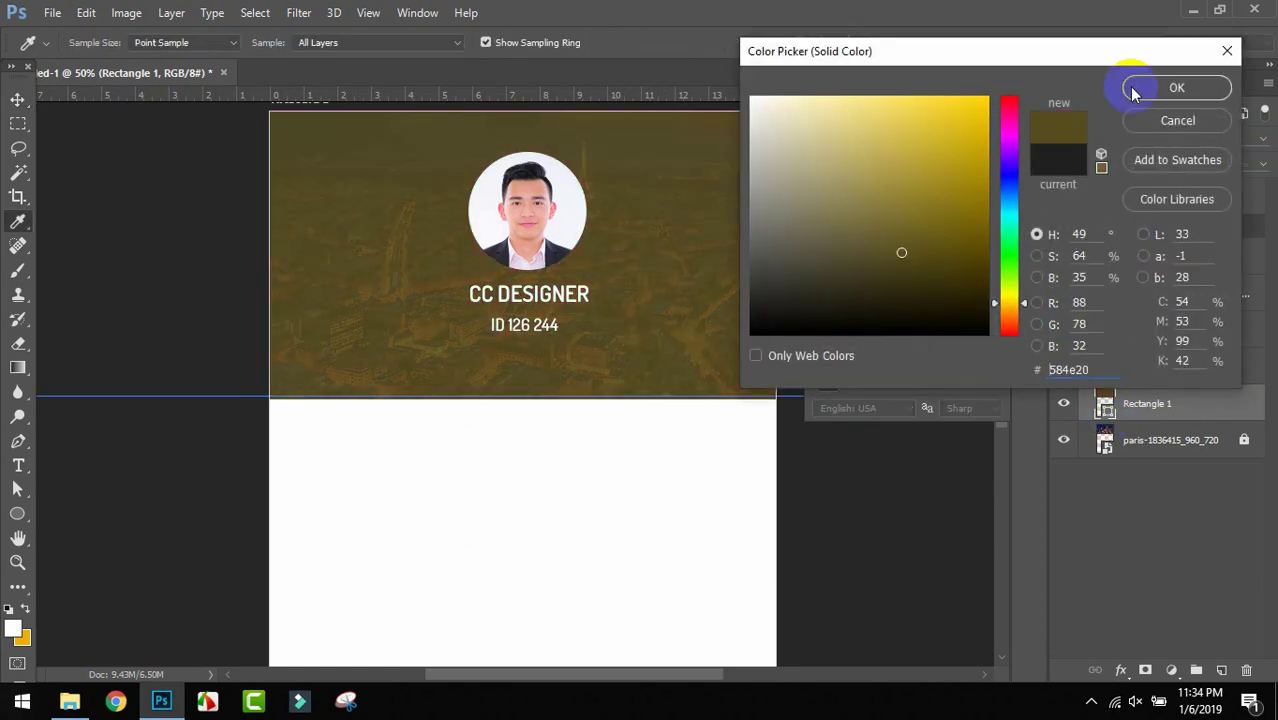
click(1176, 88)
Place the round-account-button-with-user-inside icon just below the header near the artboard's left edge.
scroll(548, 288, down, 3)
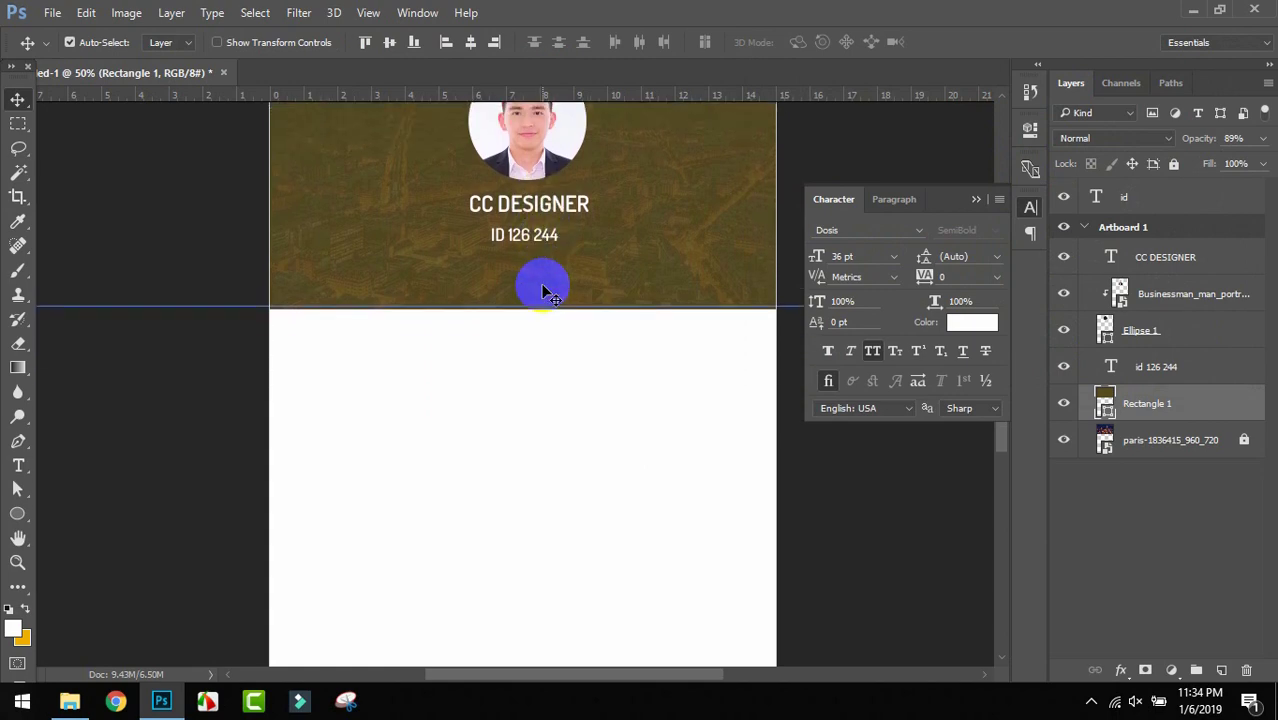
scroll(543, 290, up, 3)
scroll(545, 290, down, 3)
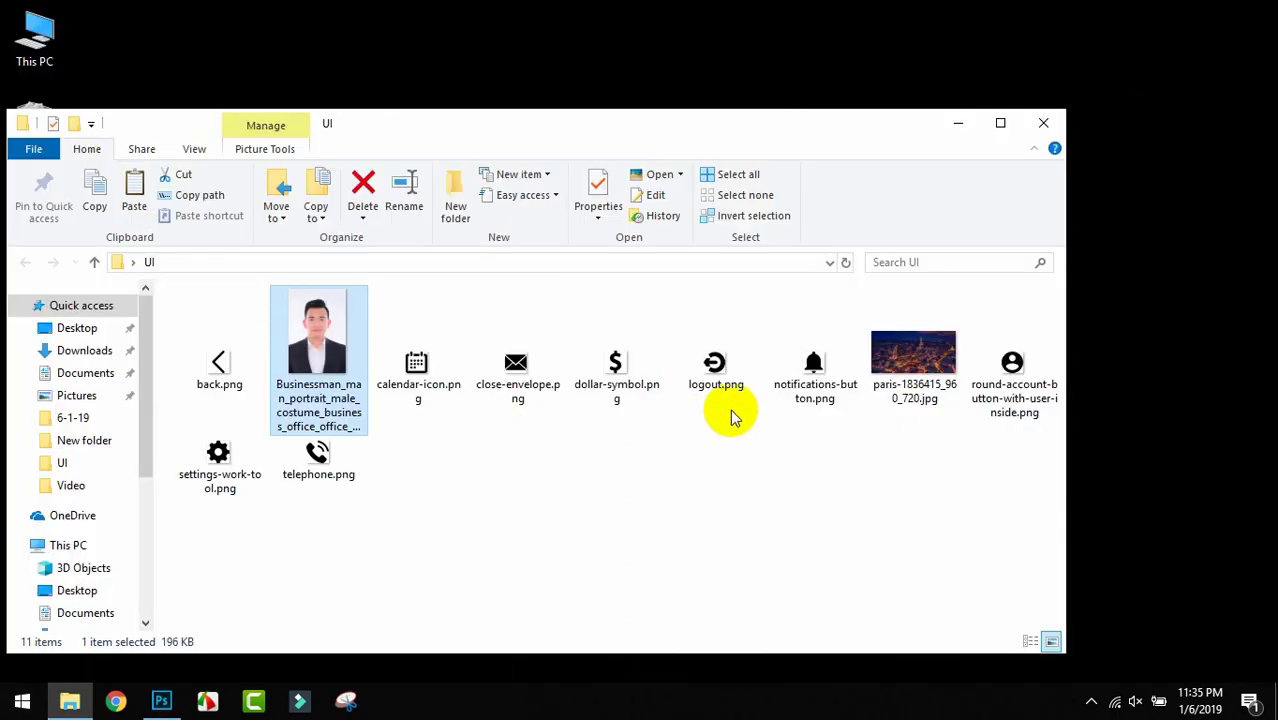
click(850, 420)
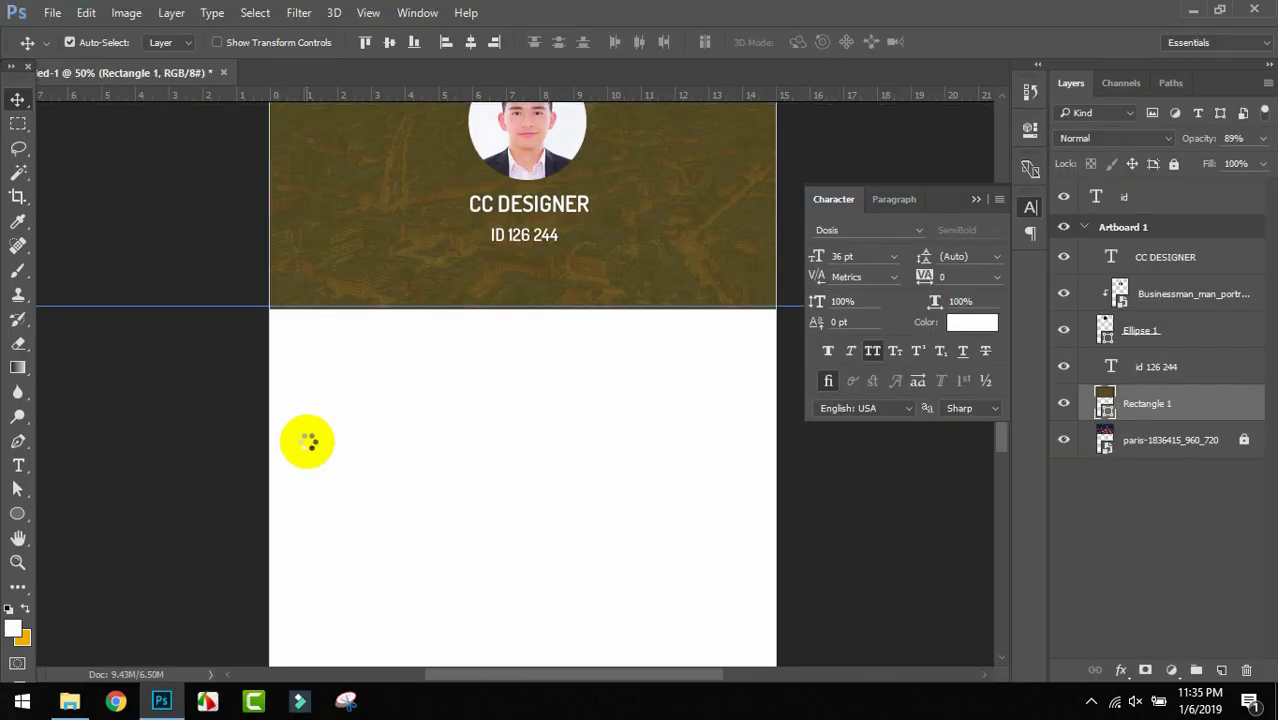
drag(524, 382, 307, 362)
Add an "Account" label in black 48 pt Dosis without all caps and align it beside the account icon.
click(18, 465)
click(406, 430)
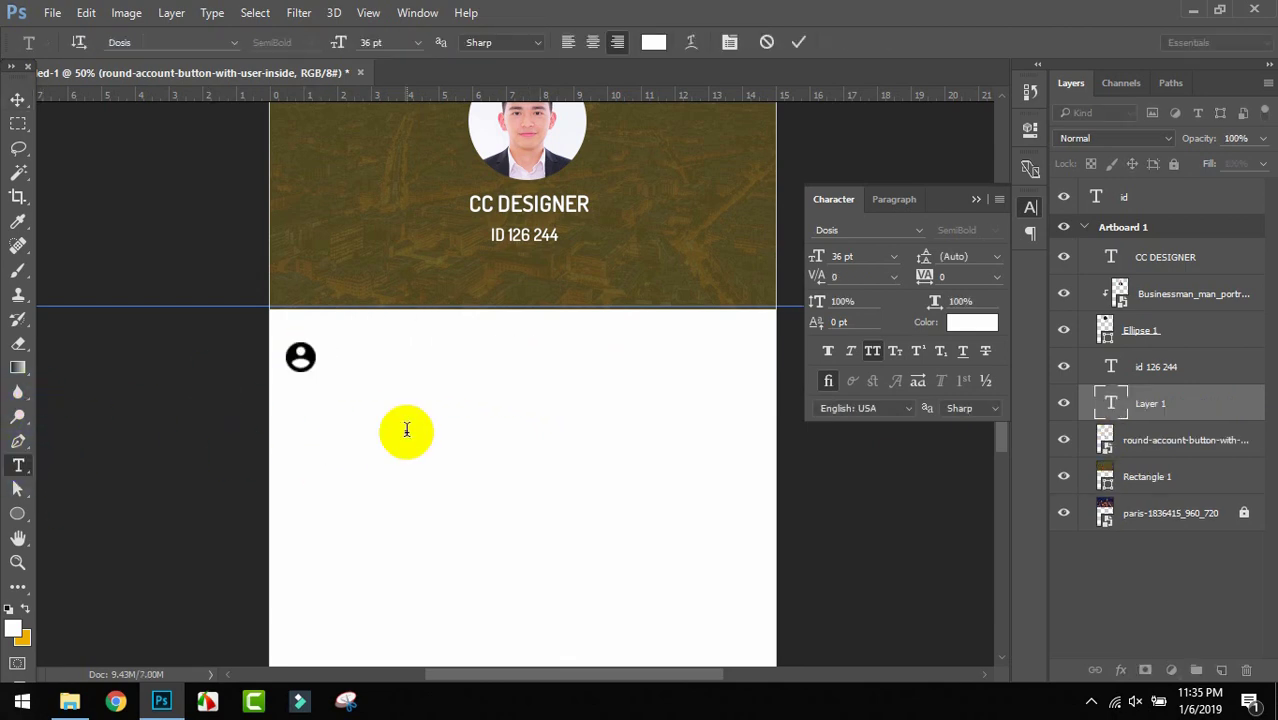
click(18, 99)
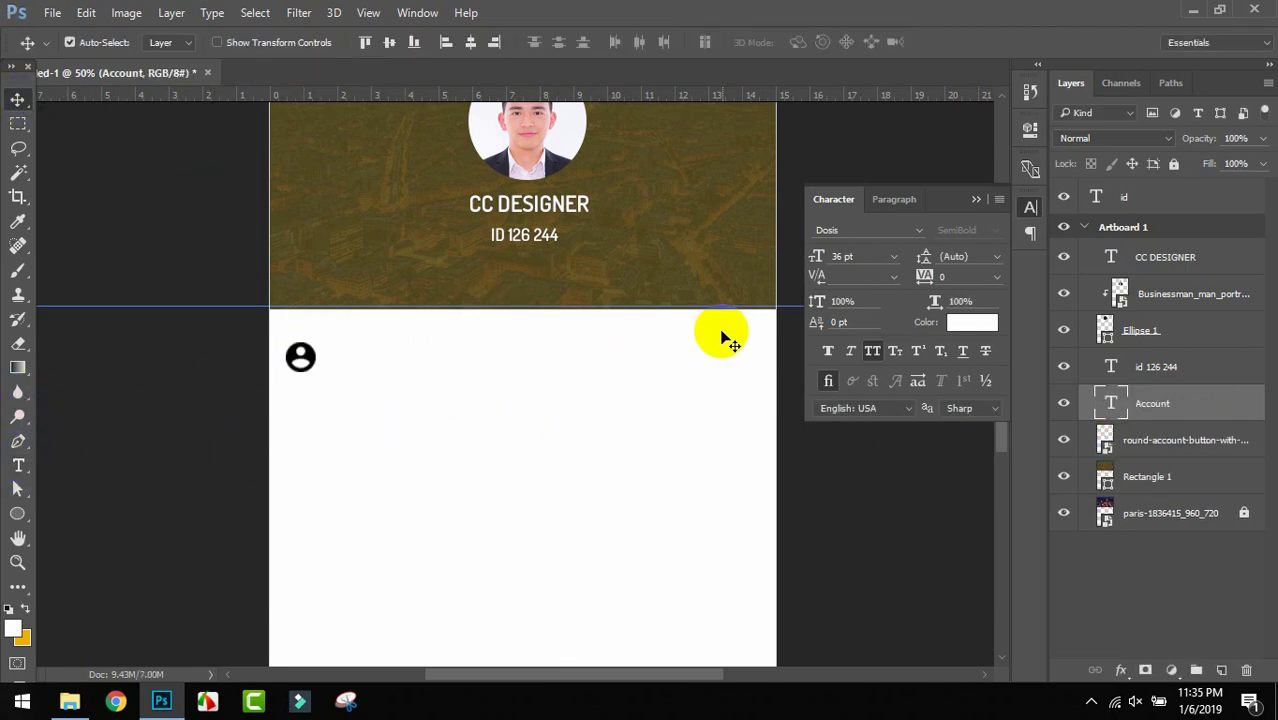
click(972, 322)
drag(775, 310, 656, 373)
click(1175, 88)
click(876, 350)
drag(384, 427, 381, 361)
click(894, 257)
click(887, 551)
Place the settings-work-tool icon directly beneath the account icon and scale it to match.
click(70, 701)
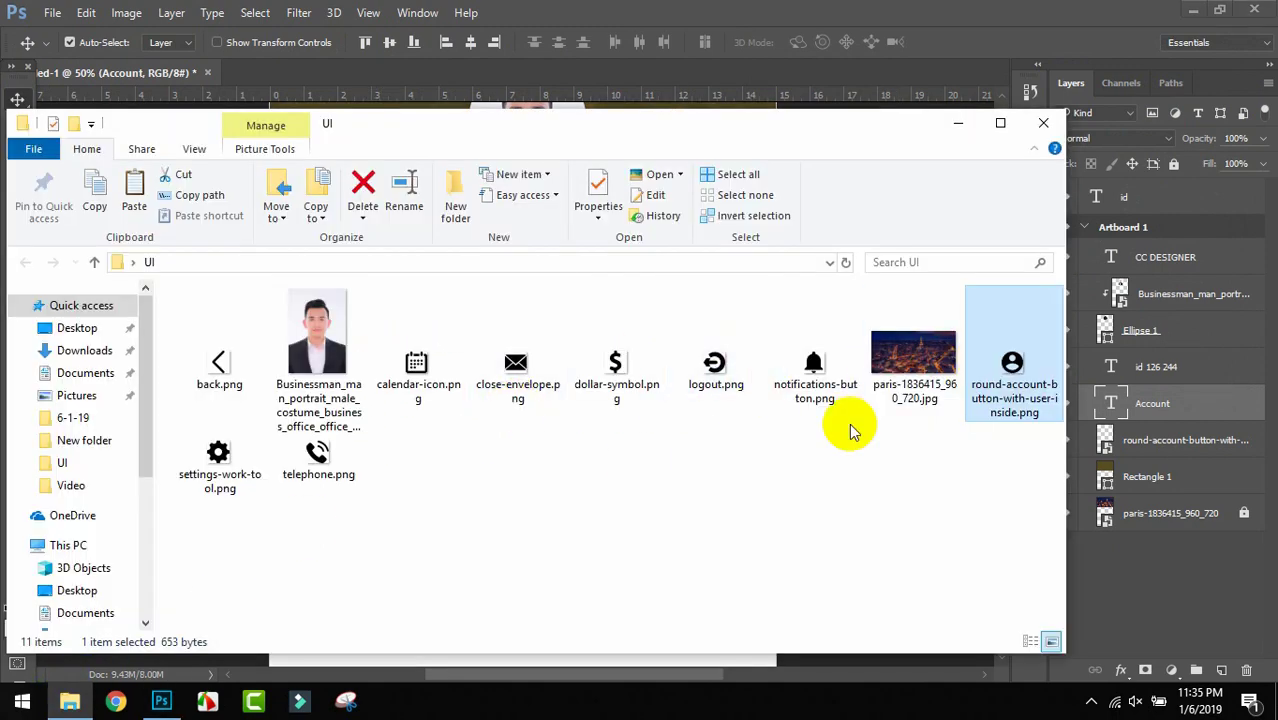
drag(218, 455, 371, 410)
key(Return)
key(ctrl+t)
key(Return)
Add a "Settings" text label beside the gear icon, in line with the Account label.
key(t)
click(376, 416)
text(Settings)
click(18, 99)
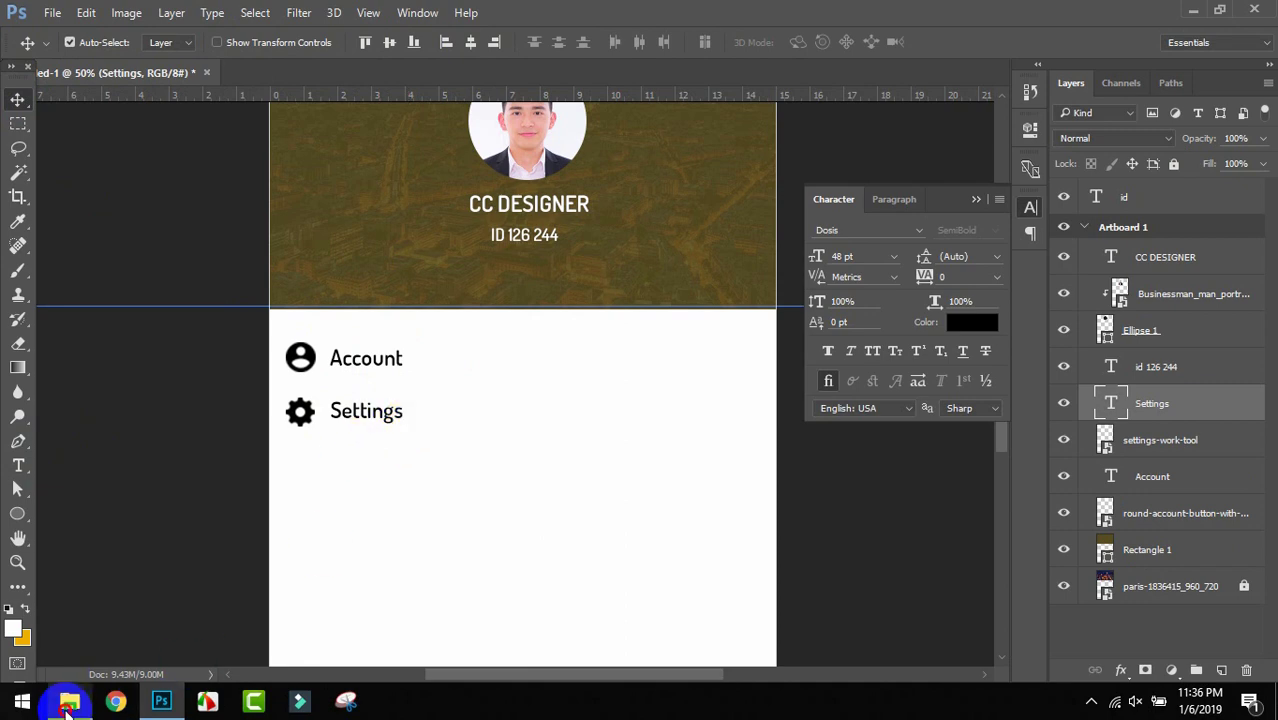
Place the calendar-icon image beneath the gear icon and enlarge it to match the other menu icons.
click(69, 700)
drag(416, 335, 345, 494)
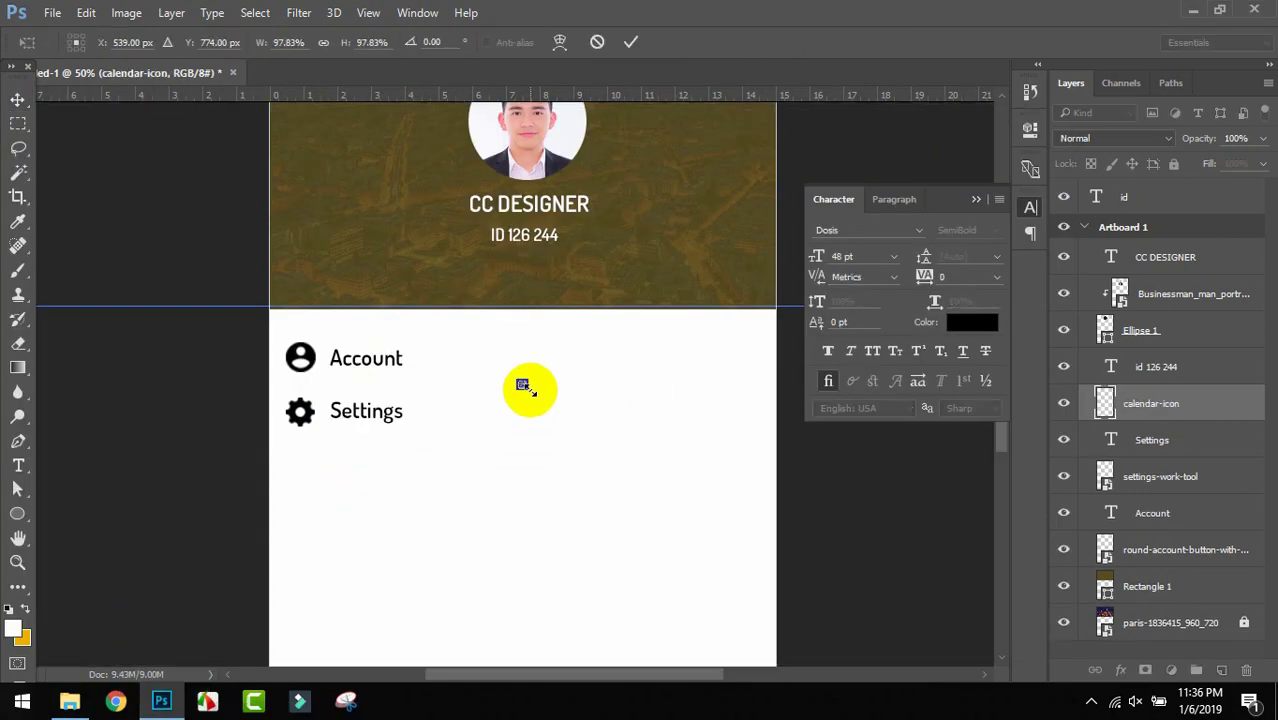
key(Return)
drag(533, 408, 424, 484)
key(ctrl+z)
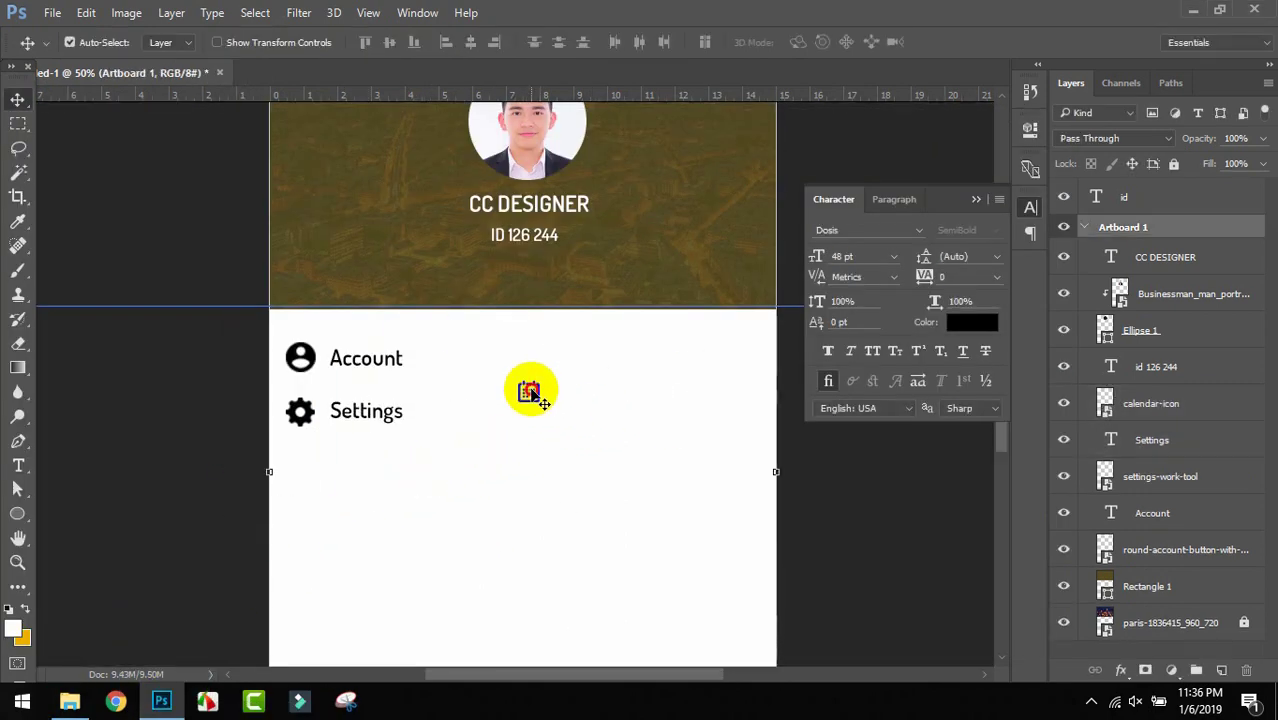
drag(528, 388, 300, 452)
key(ctrl+t)
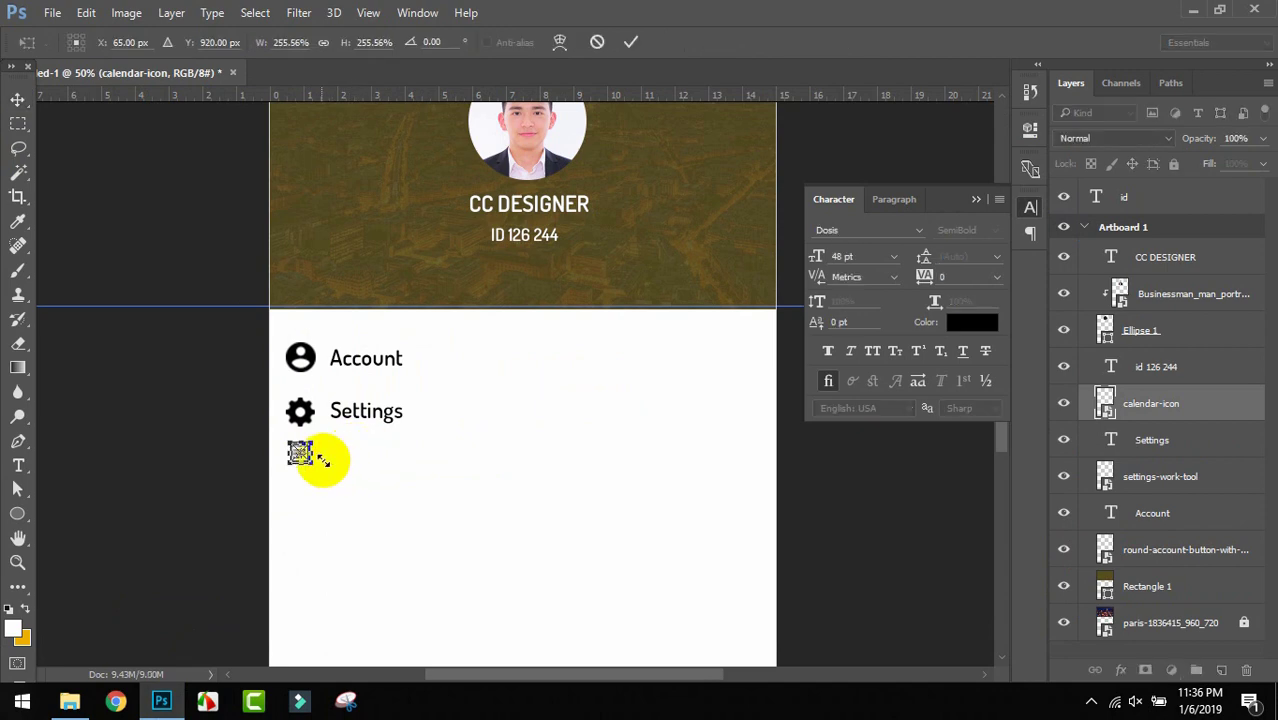
drag(311, 461, 308, 470)
key(Return)
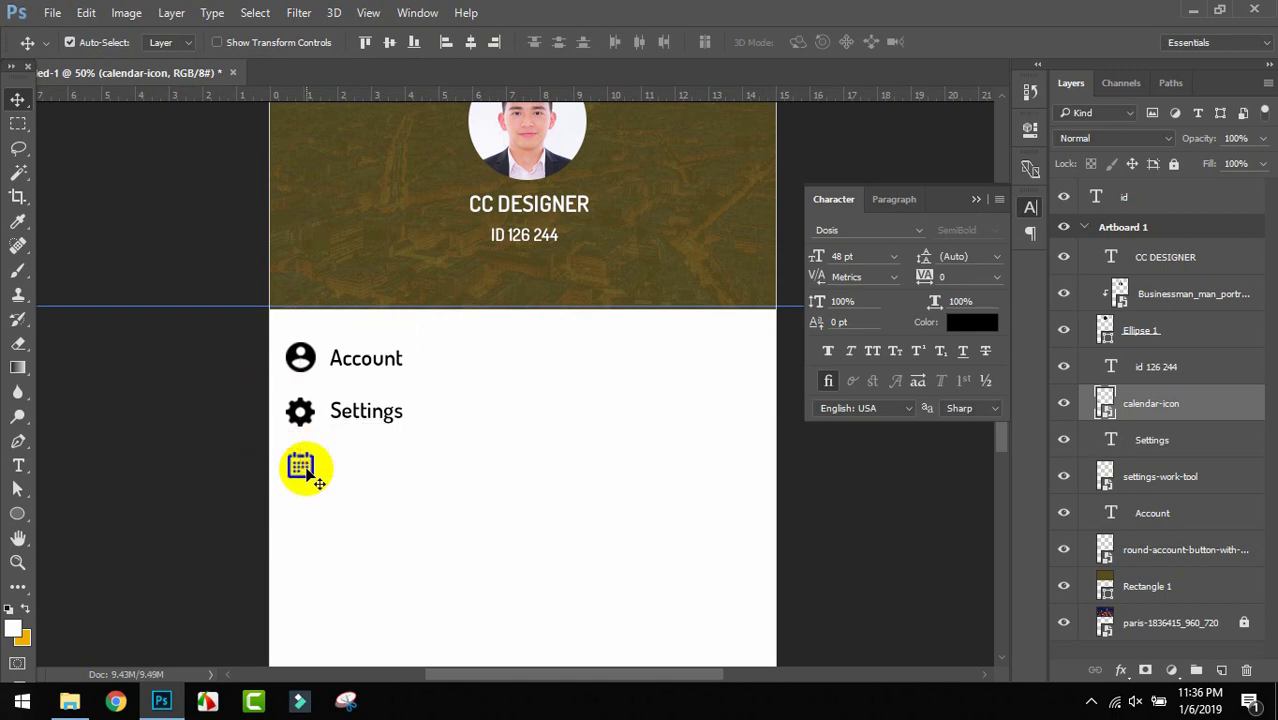
Place the close-envelope, dollar-symbol, logout, notifications-button, telephone and back icons together on the artboard.
click(69, 700)
click(608, 375)
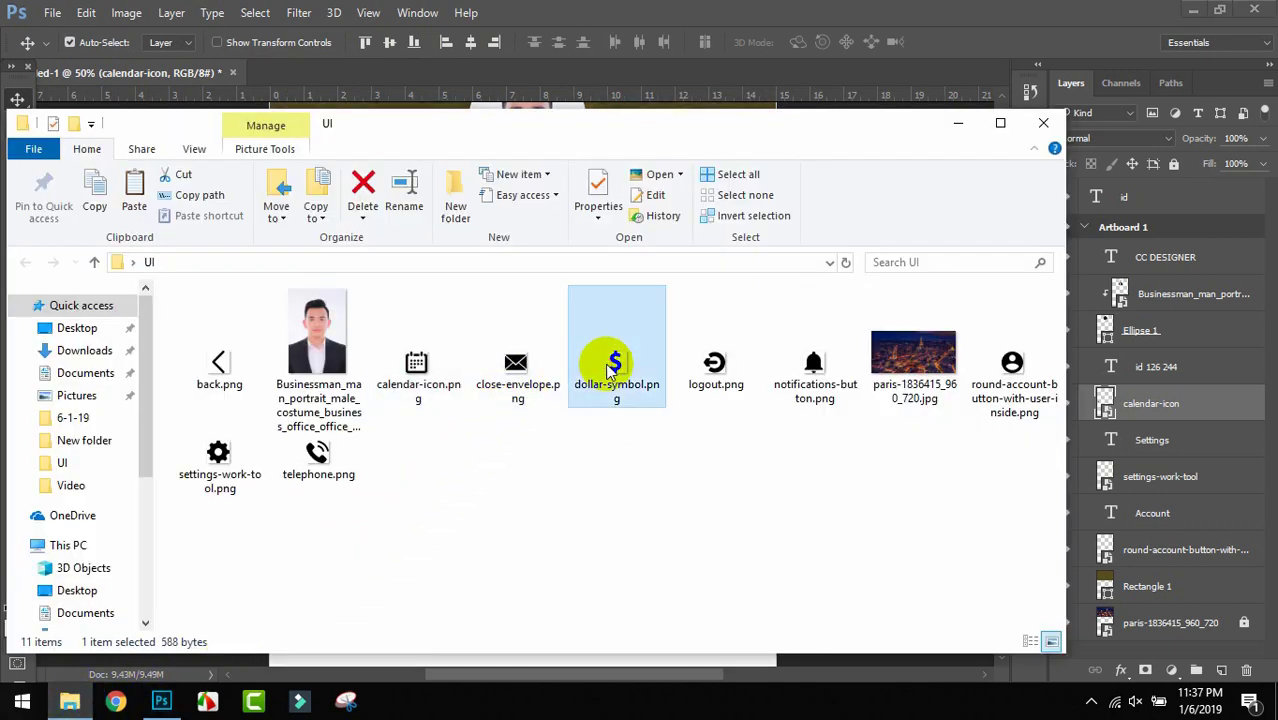
ctrl+click(699, 365)
ctrl+click(783, 376)
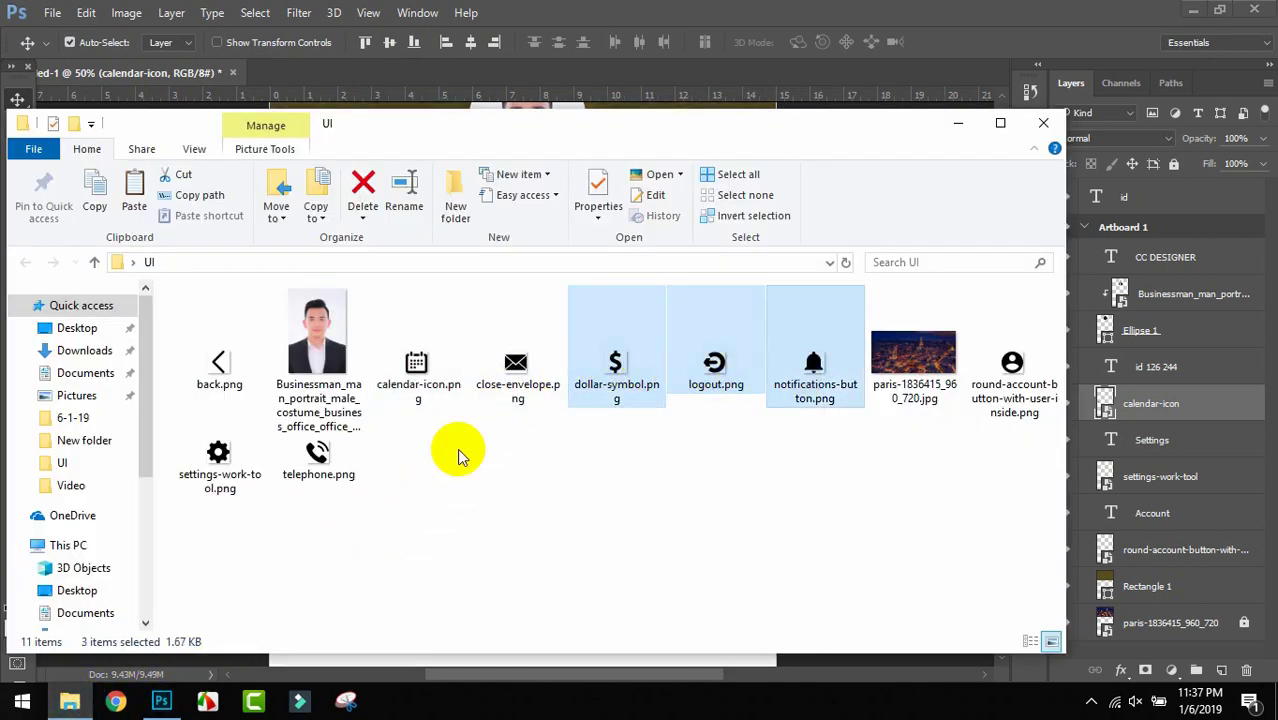
ctrl+click(310, 465)
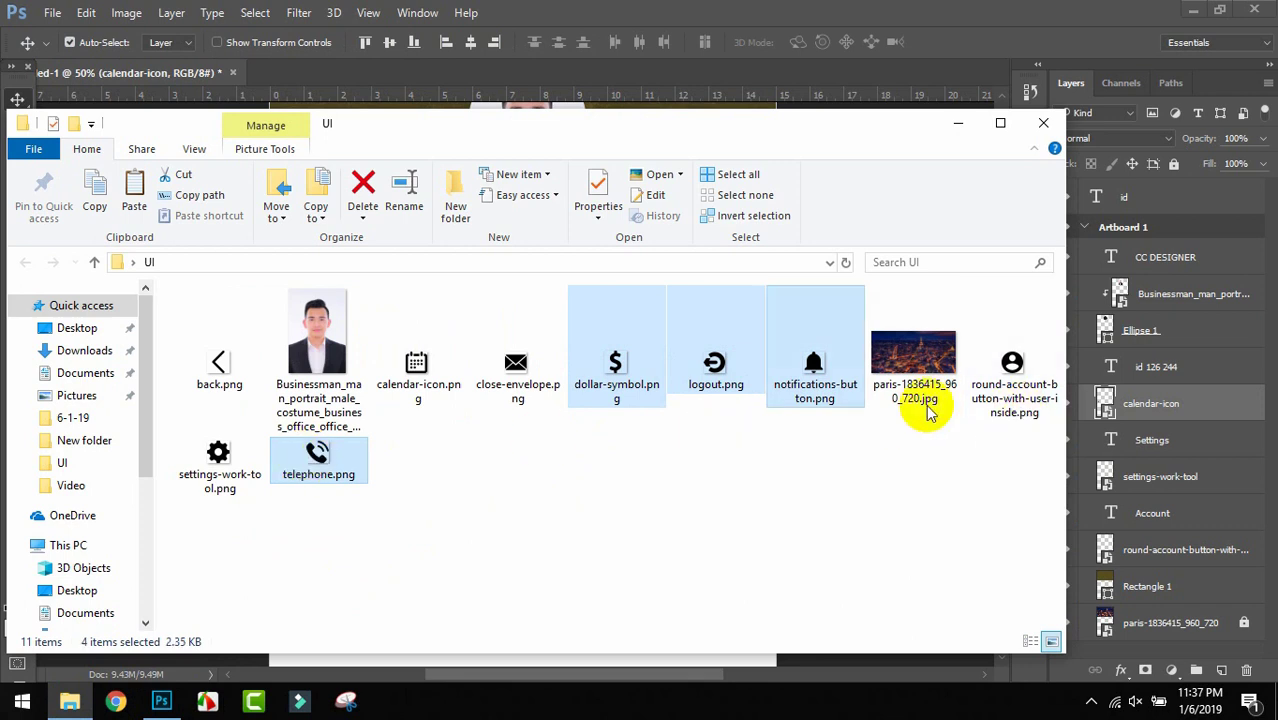
ctrl+click(218, 368)
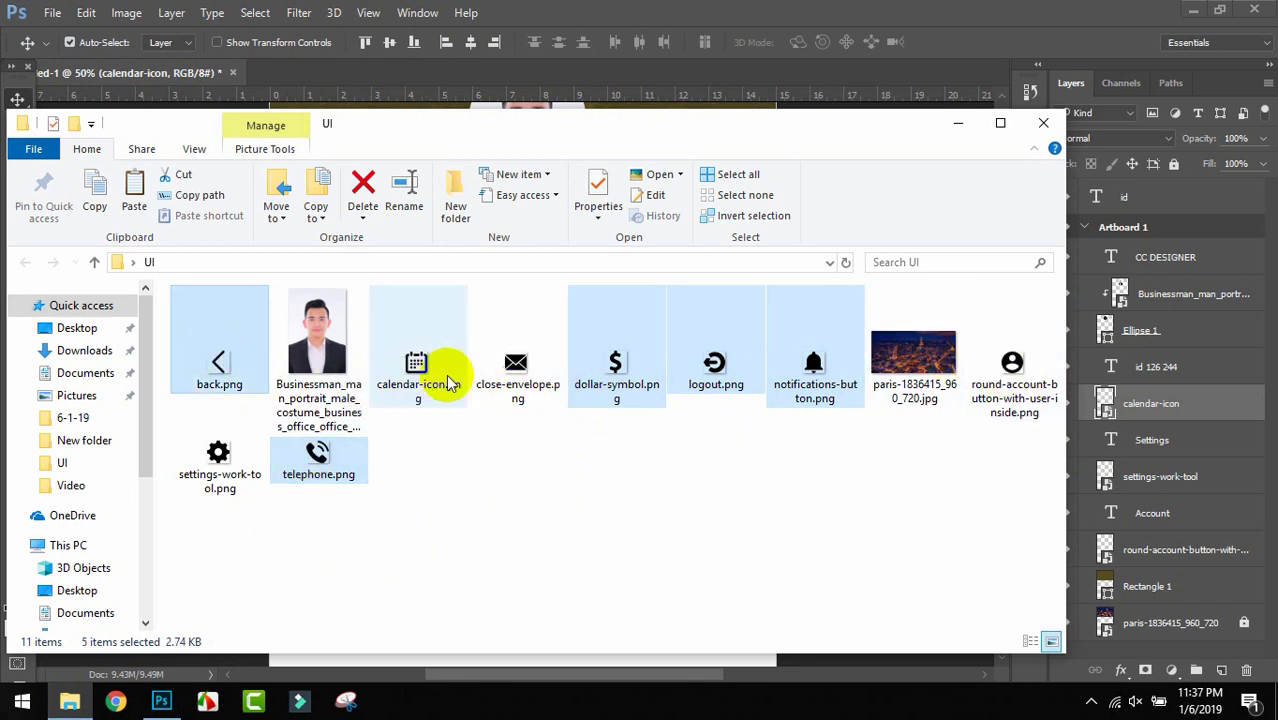
drag(527, 376, 487, 500)
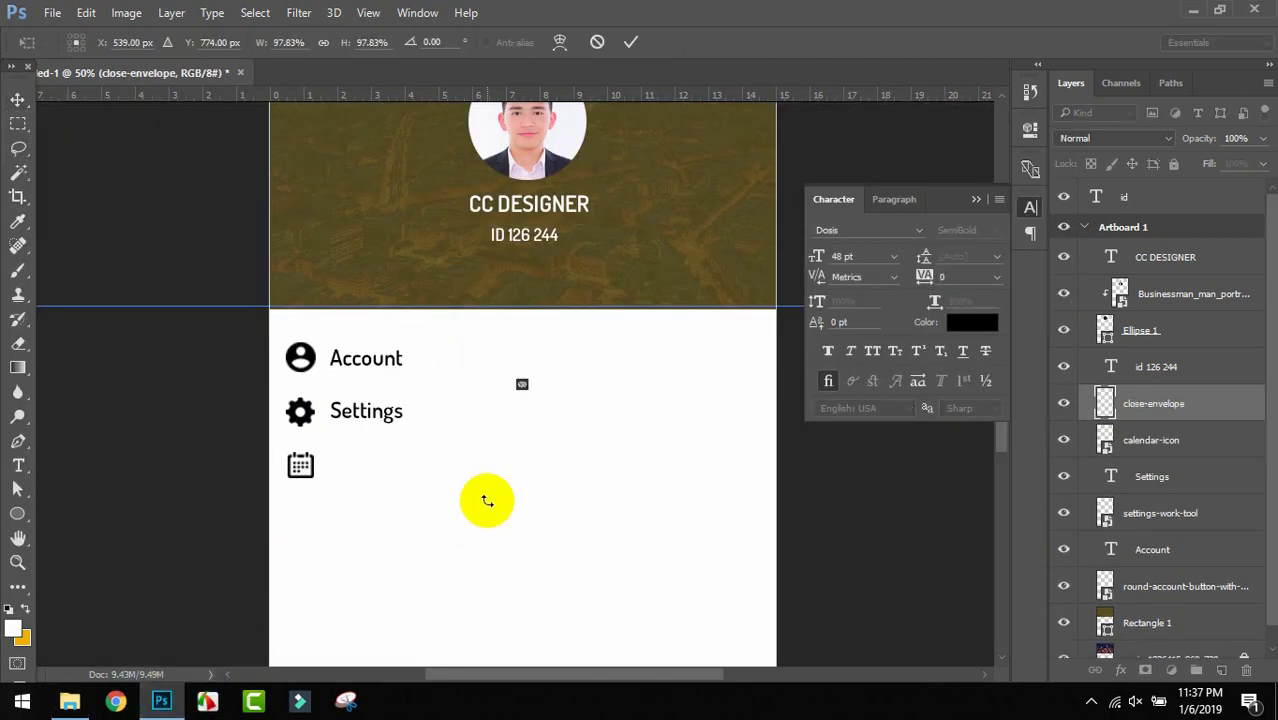
drag(527, 391, 533, 400)
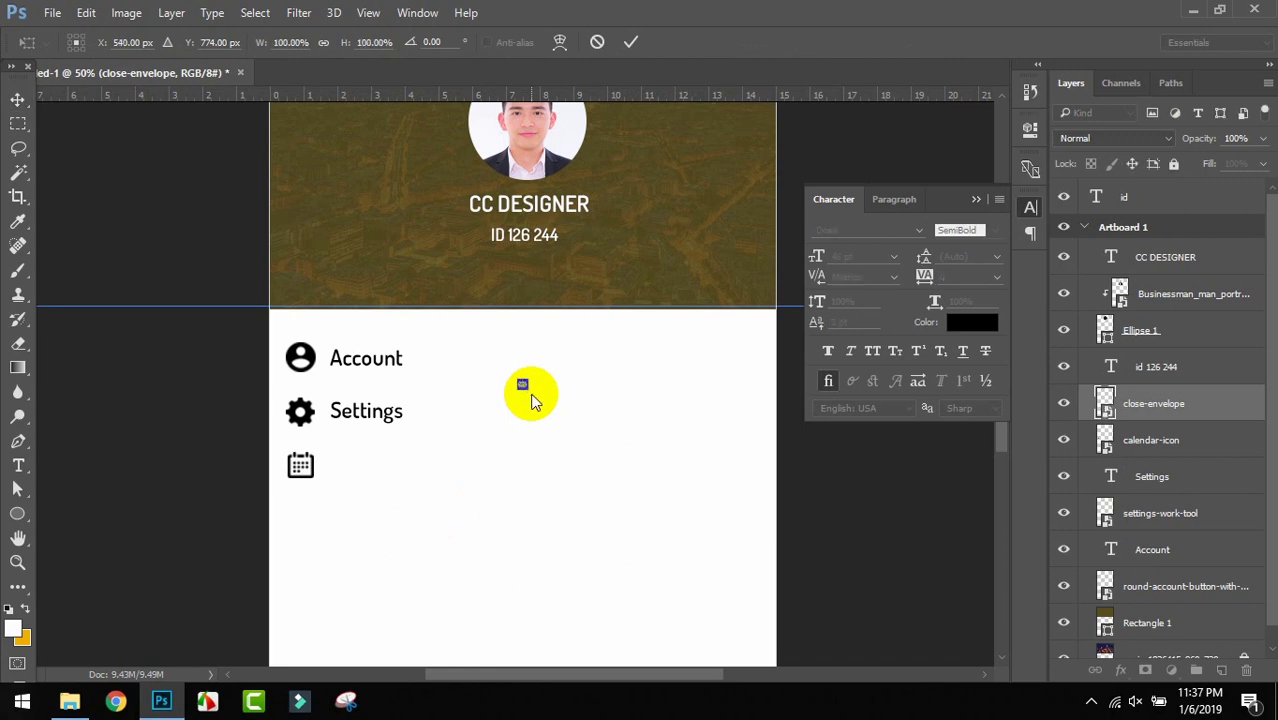
key(Return)
key(Return)
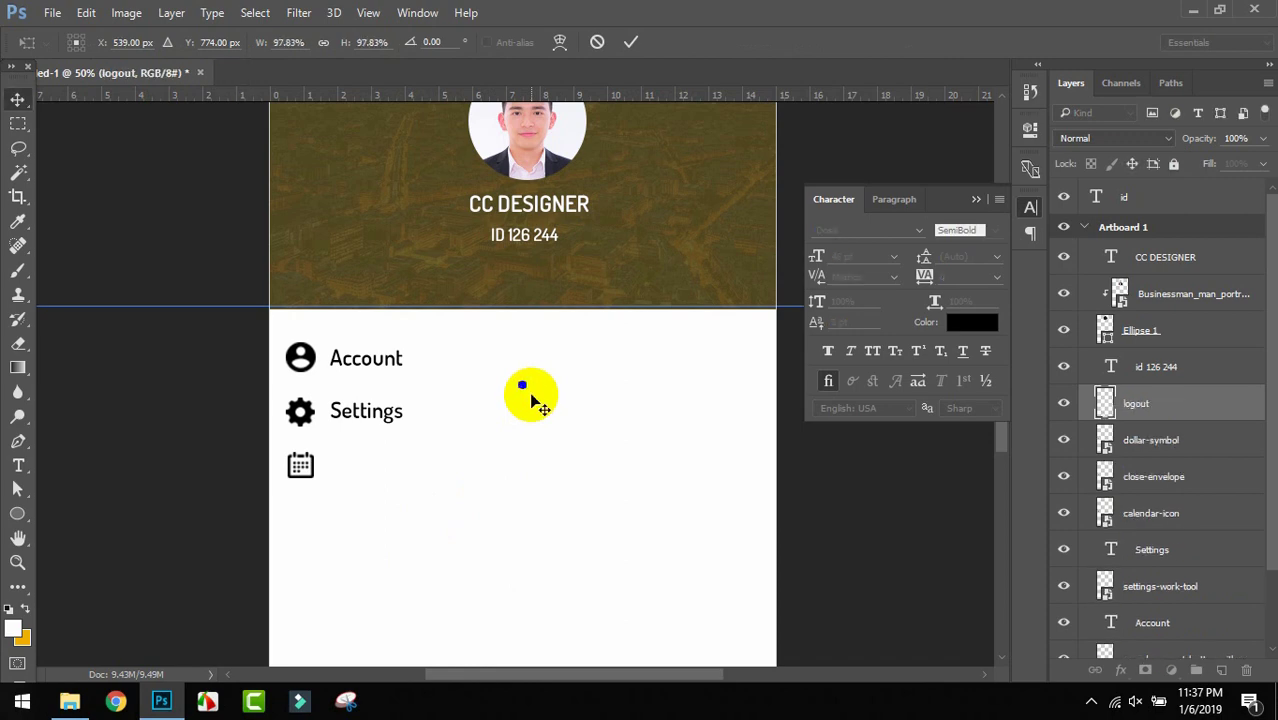
key(Return)
key(Return)
key(Return)
key(Return)
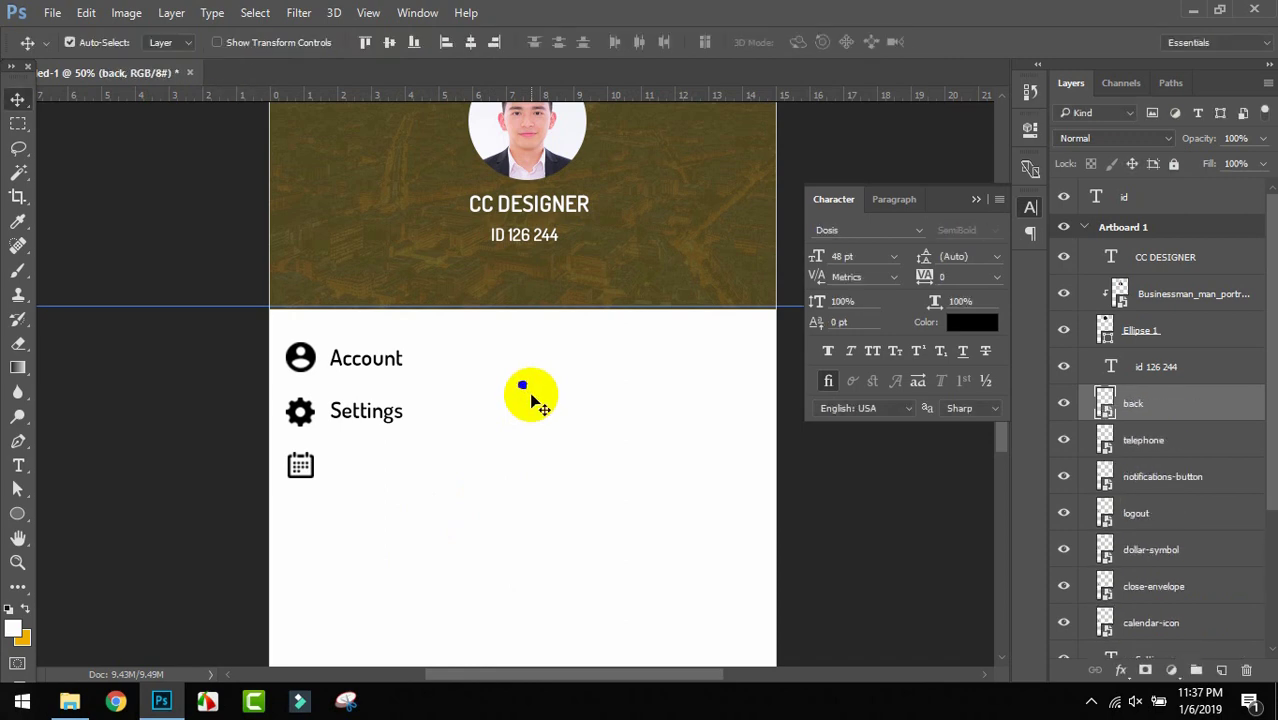
Select the six newly placed overlapping icons and enlarge them together to about 270%.
key(ctrl+t)
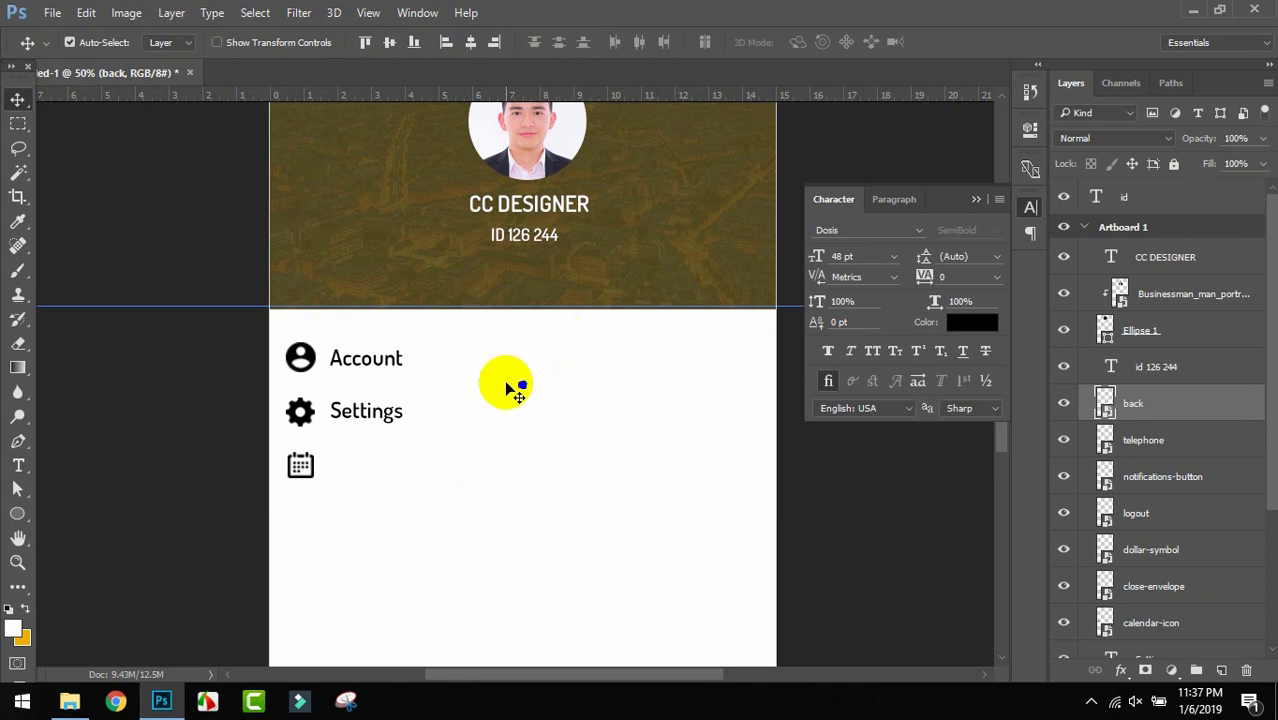
drag(525, 388, 552, 415)
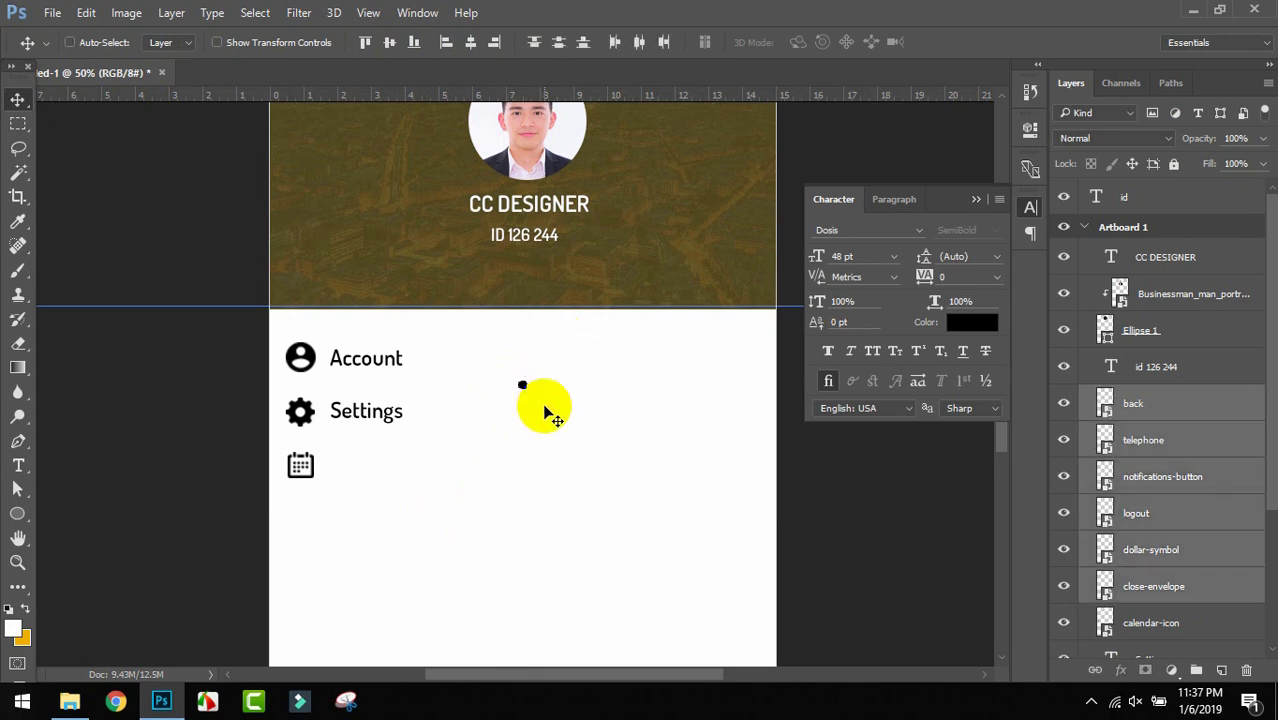
key(ctrl+t)
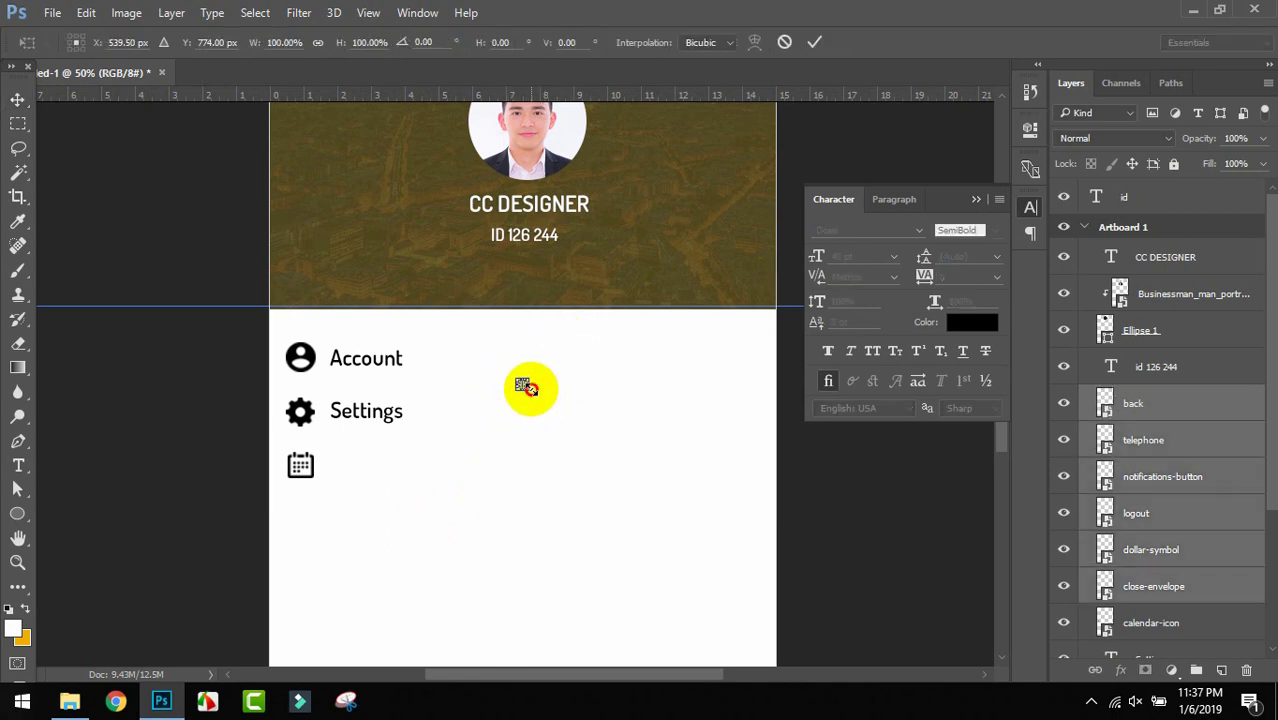
drag(530, 390, 531, 399)
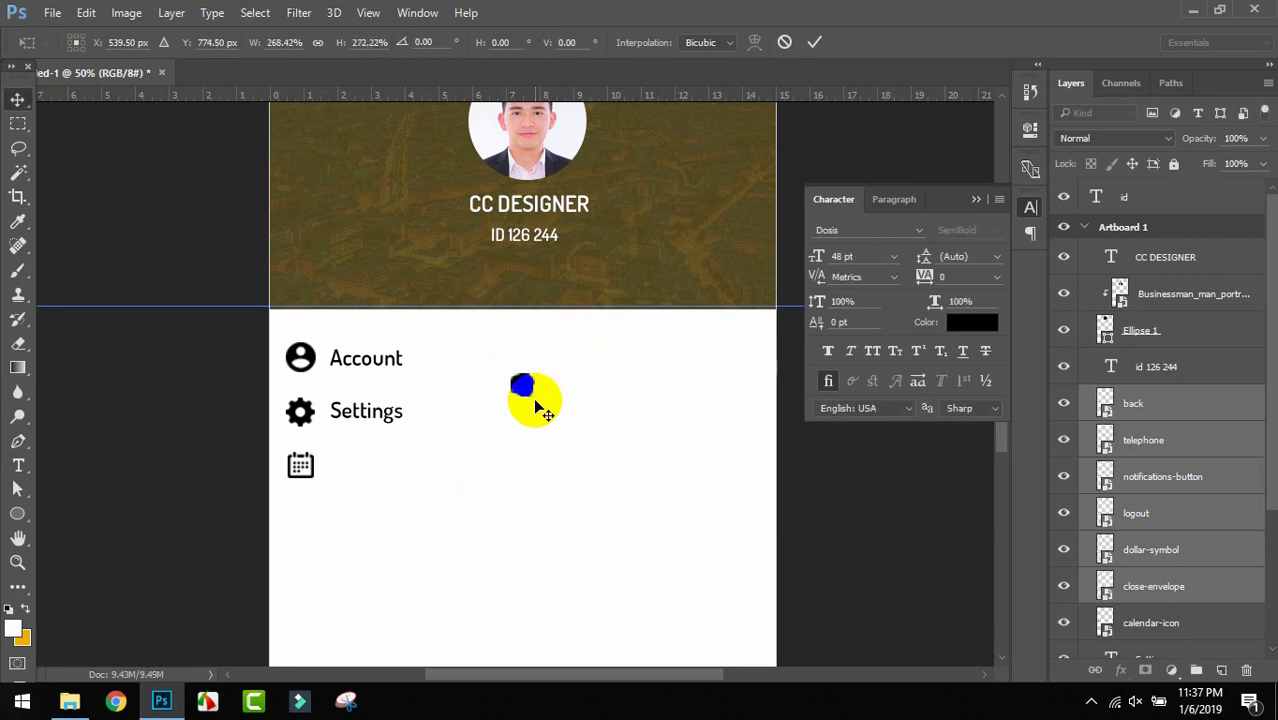
key(Return)
Spread the stacked bell, dollar, logout, envelope and telephone icons apart across the empty white area.
drag(524, 386, 536, 451)
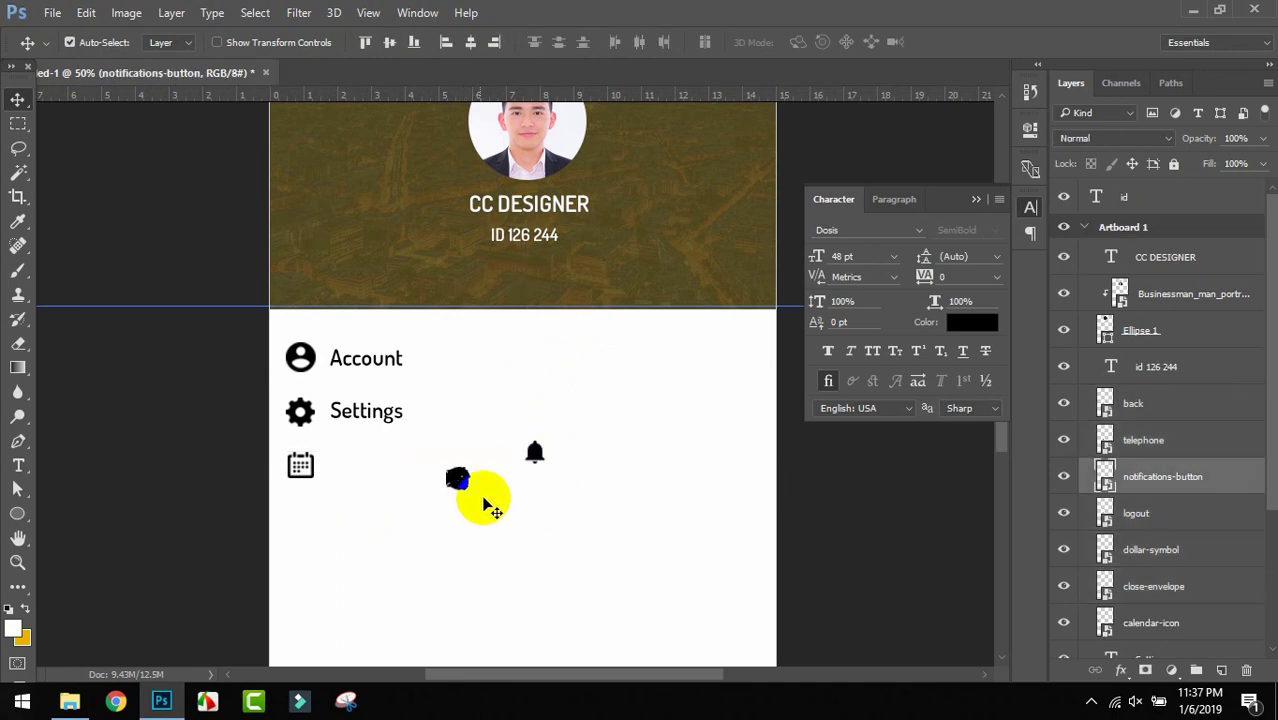
drag(457, 478, 419, 532)
drag(474, 500, 467, 432)
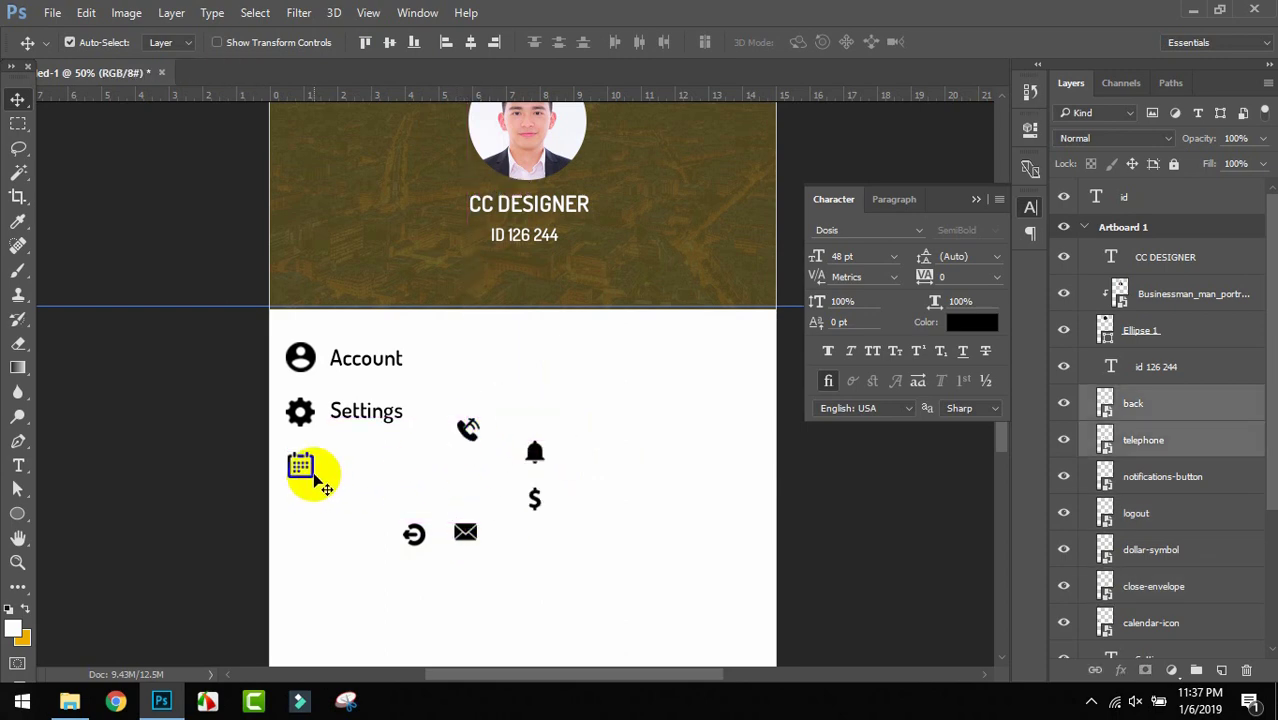
Add an "Event" text label and align it beside the calendar icon, beneath the Settings label.
click(24, 462)
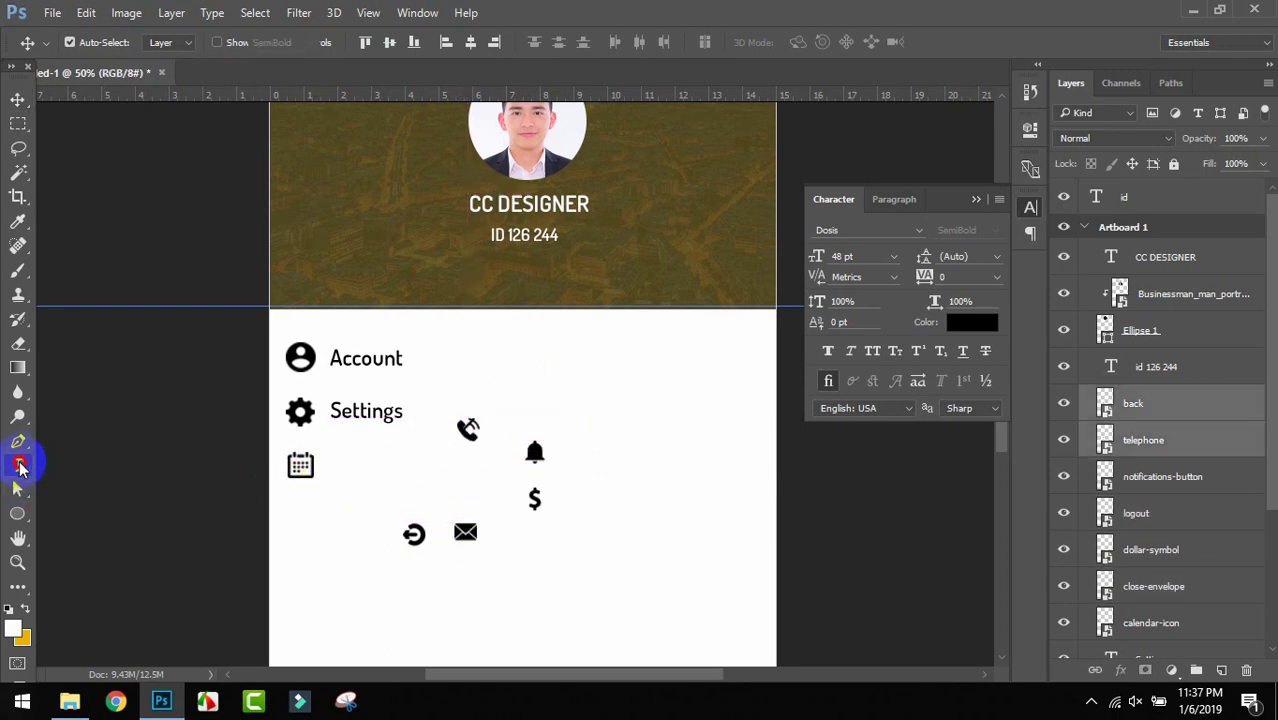
click(344, 465)
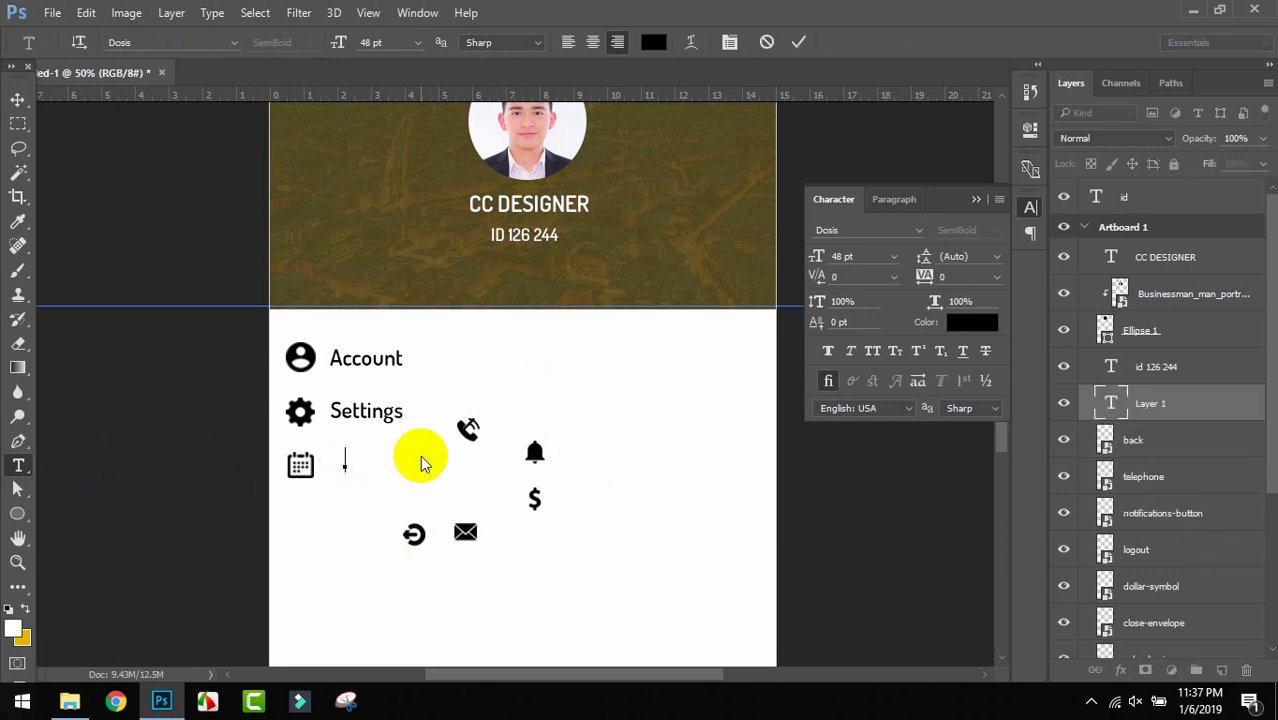
text(Events)
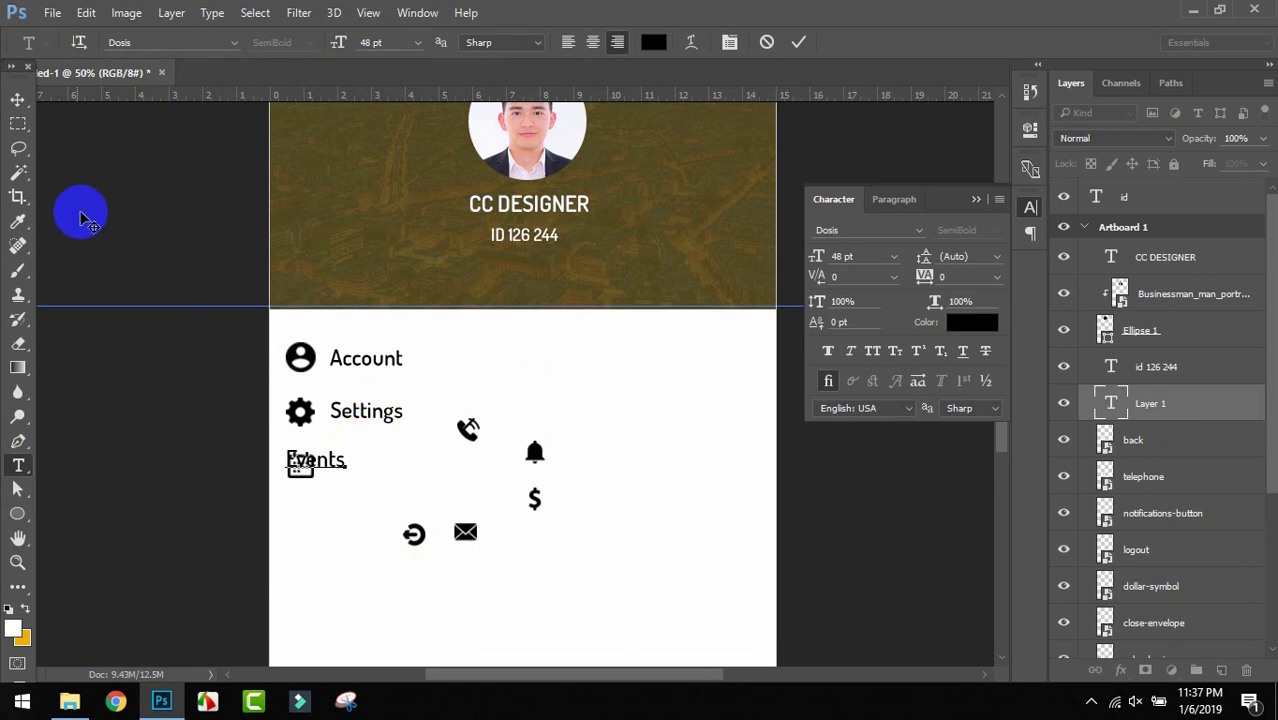
key(BackSpace)
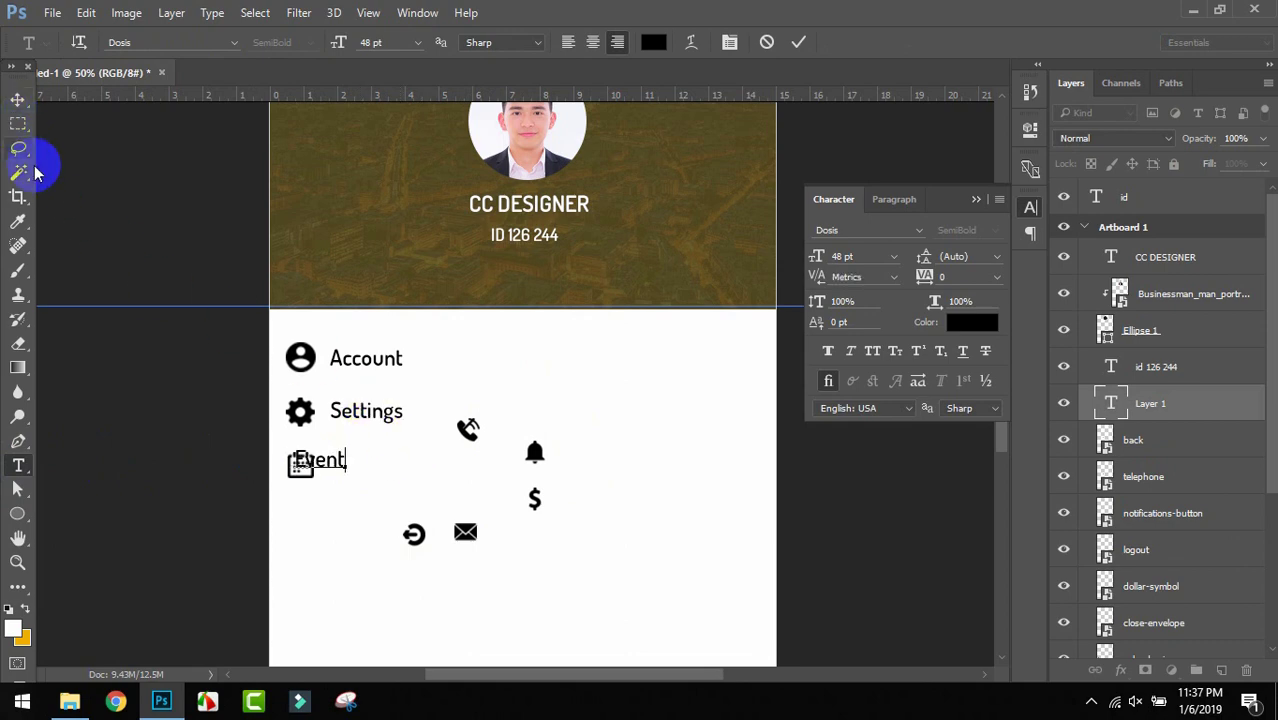
click(17, 98)
drag(319, 460, 360, 468)
Place the envelope icon beneath the calendar icon, add a "Messages" label beside it, and move the logout icon farther away.
drag(478, 545, 314, 530)
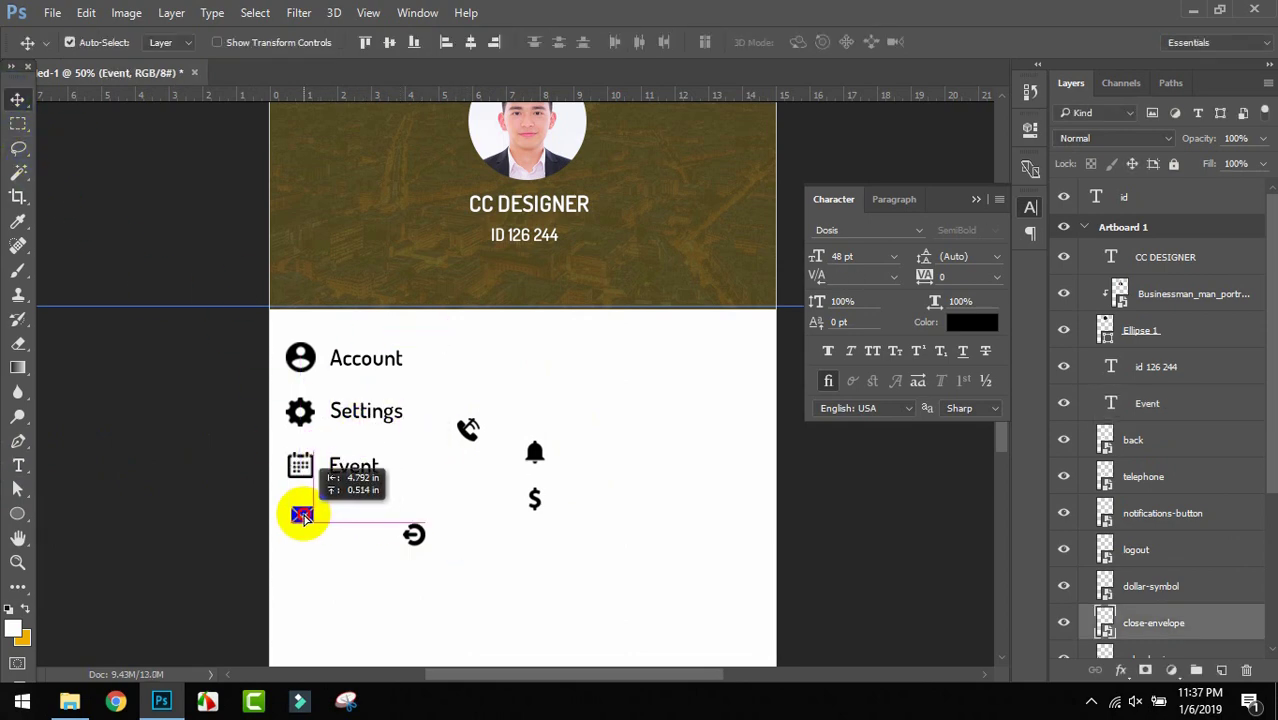
click(18, 465)
click(354, 508)
text(Message)
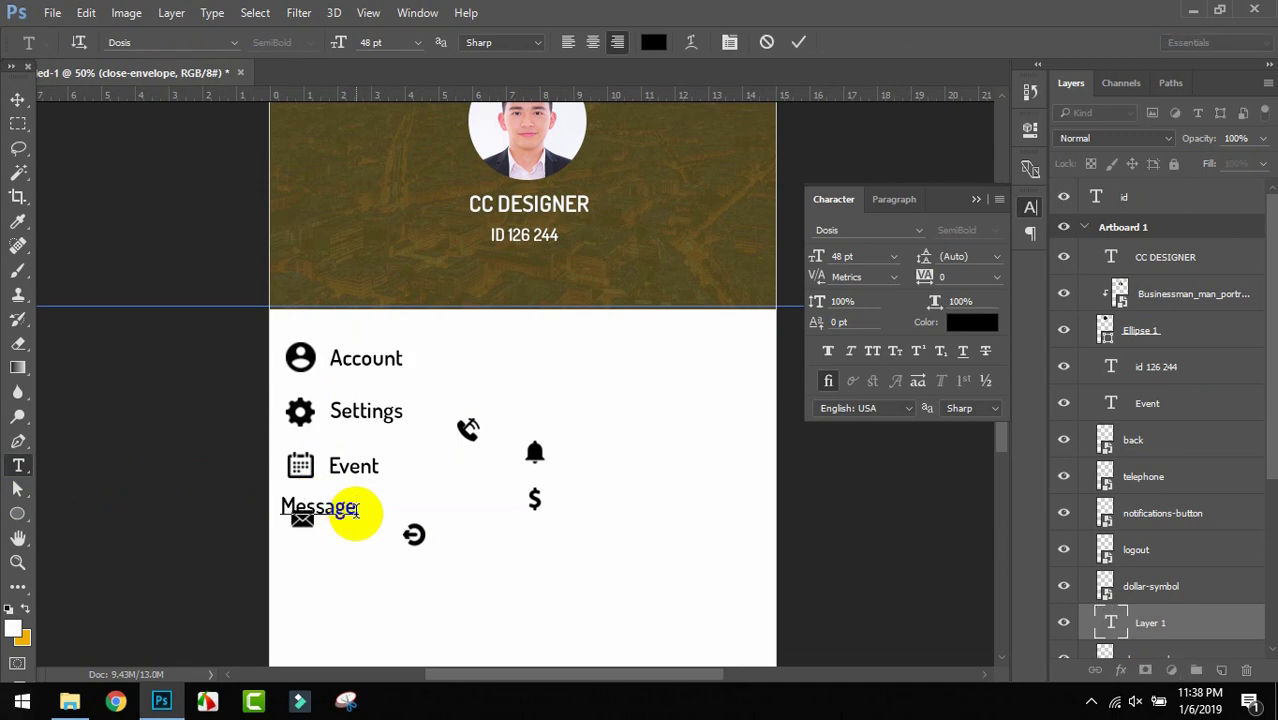
text(s)
click(17, 99)
drag(342, 504, 595, 565)
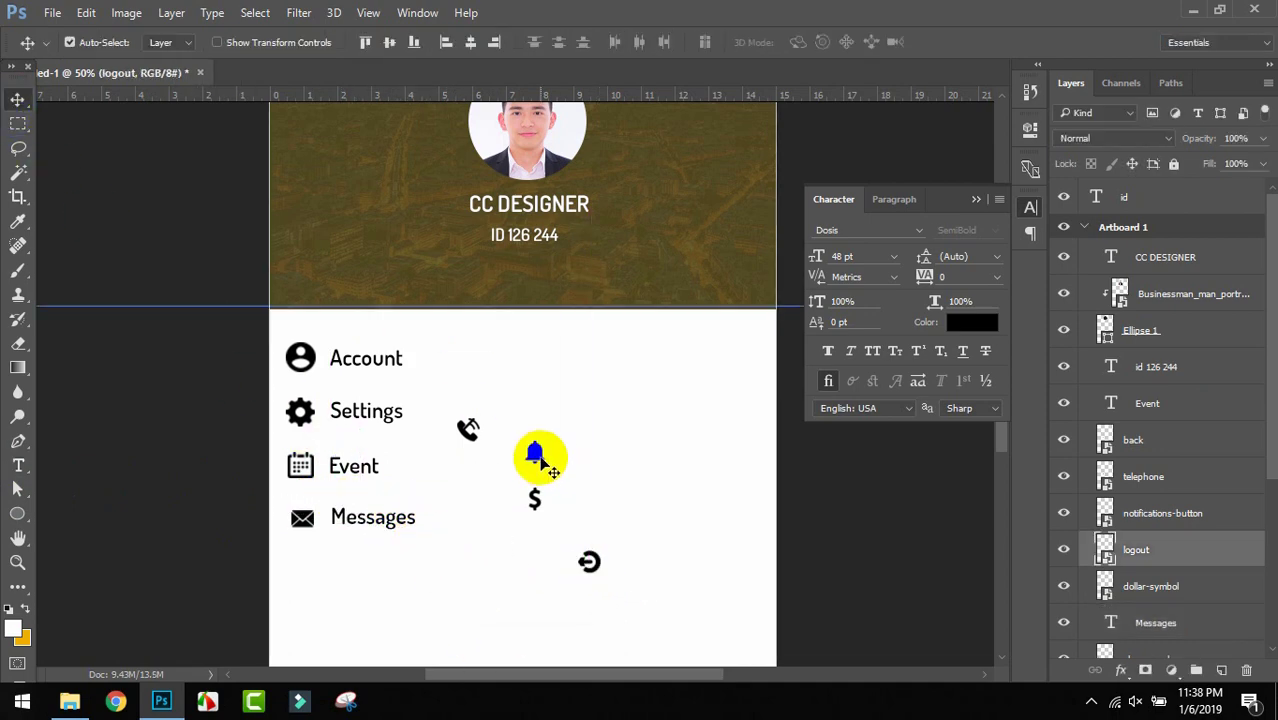
Place the bell icon beneath the envelope and add a "Notification" label aligned beside it.
drag(540, 460, 305, 562)
key(t)
click(354, 558)
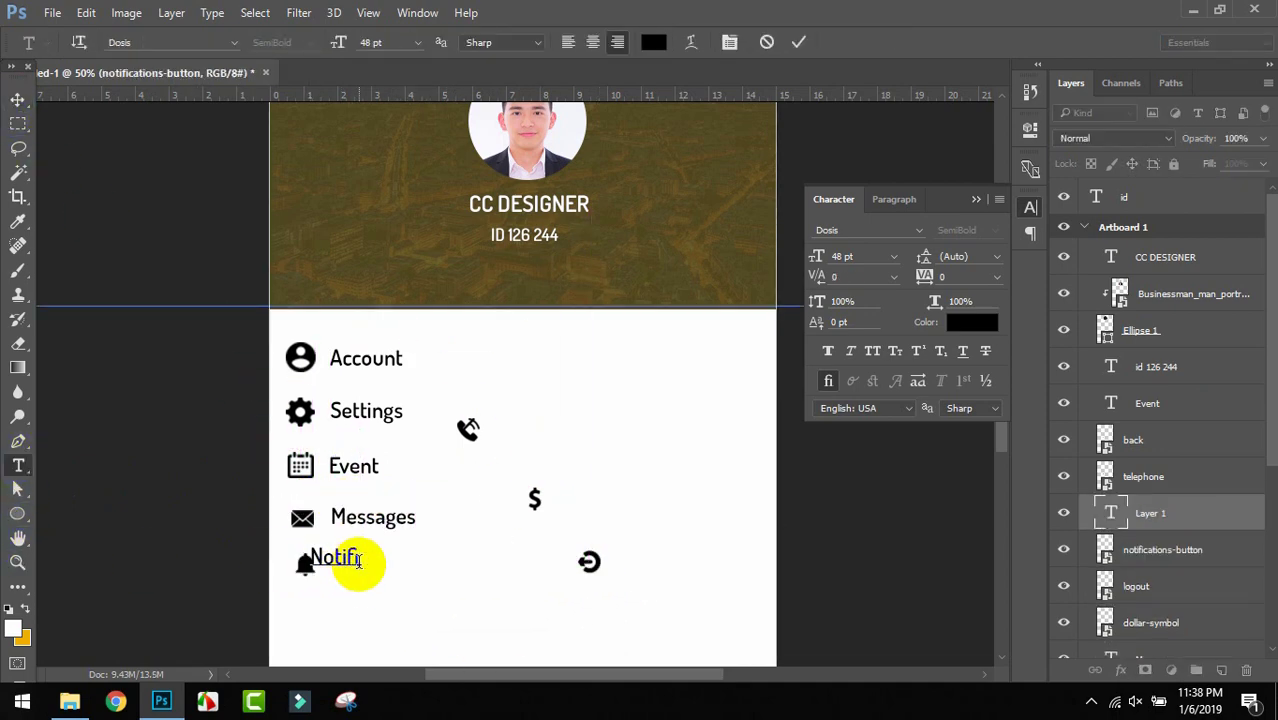
key(ctrl+Return)
key(v)
drag(357, 579, 414, 565)
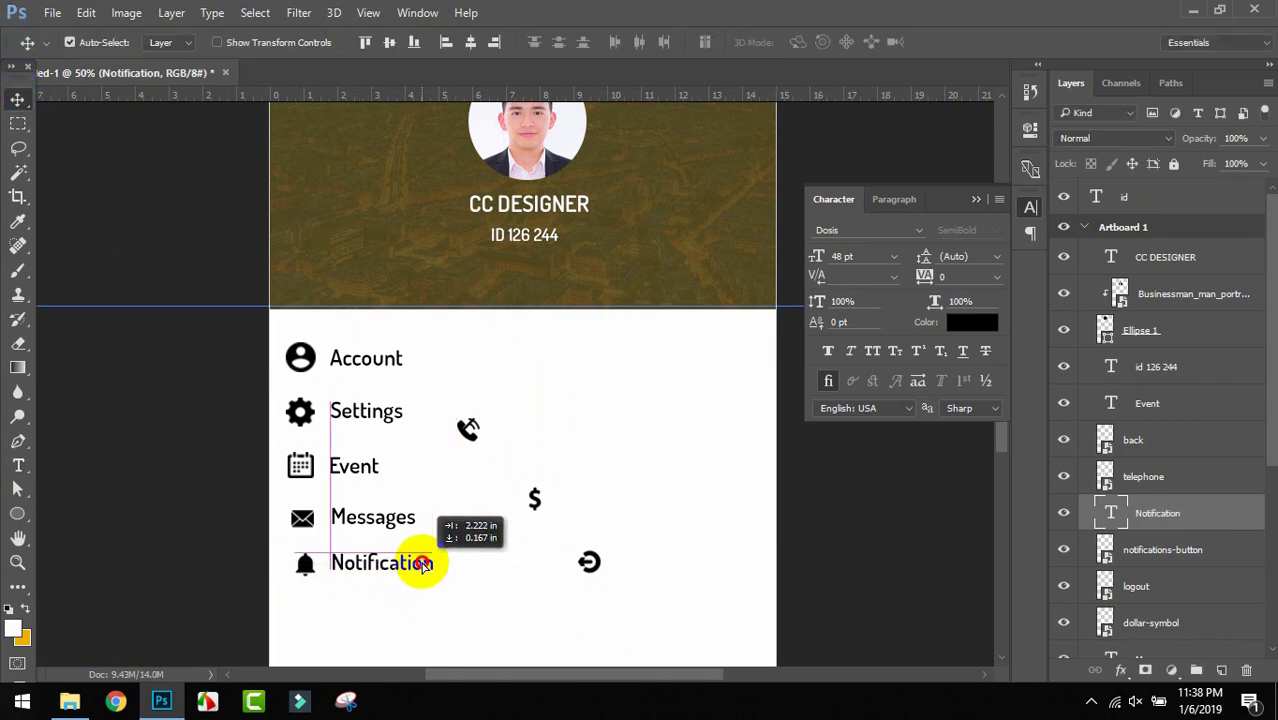
click(374, 517)
Move the back icon off the dollar symbol, then place the telephone icon beneath the bell with a "Call" label.
drag(539, 499, 616, 399)
scroll(442, 499, down, 3)
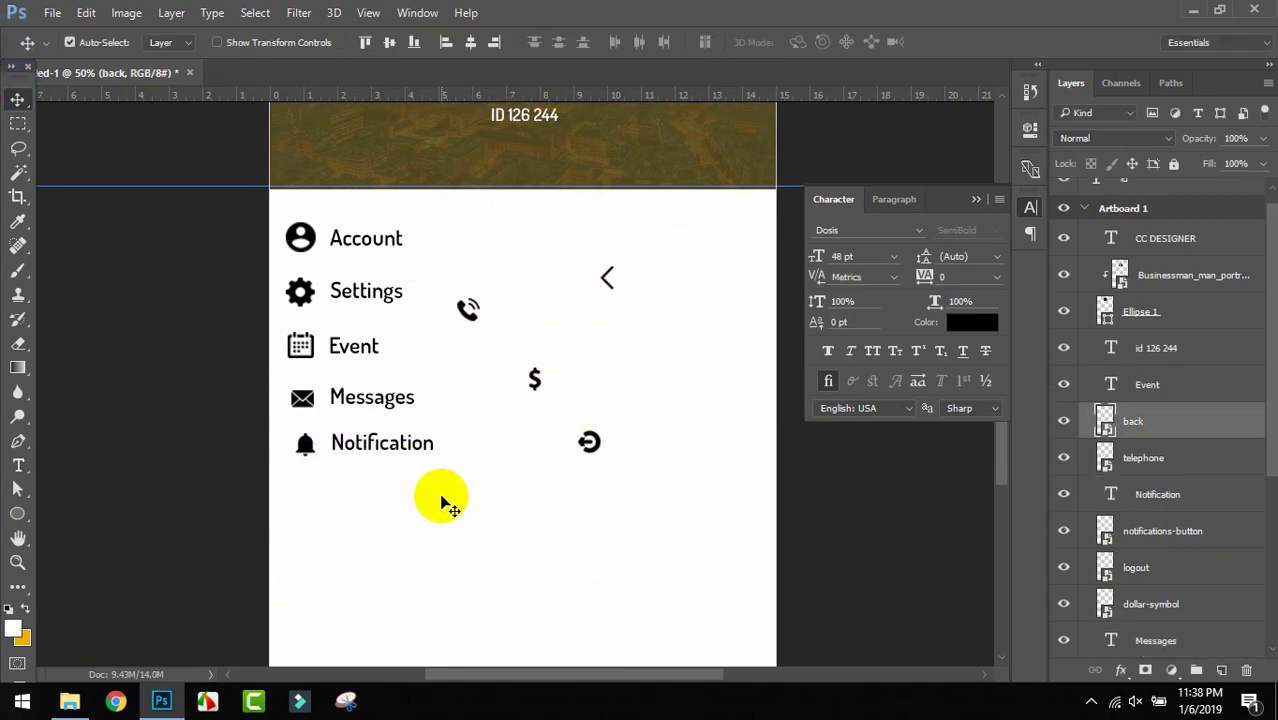
drag(468, 265, 364, 458)
key(t)
click(359, 452)
text(Call)
key(ctrl+Return)
key(v)
Place the dollar icon beneath the telephone icon and add a "Balance" label beside it.
drag(534, 333, 371, 497)
key(t)
click(340, 497)
text(Balance)
key(ctrl+Return)
key(v)
Place the logout icon beneath the dollar icon and add a "Logout" label beside it.
drag(589, 397, 375, 557)
key(t)
click(358, 547)
text(Logout)
key(ctrl+Return)
scroll(352, 540, up, 1)
key(v)
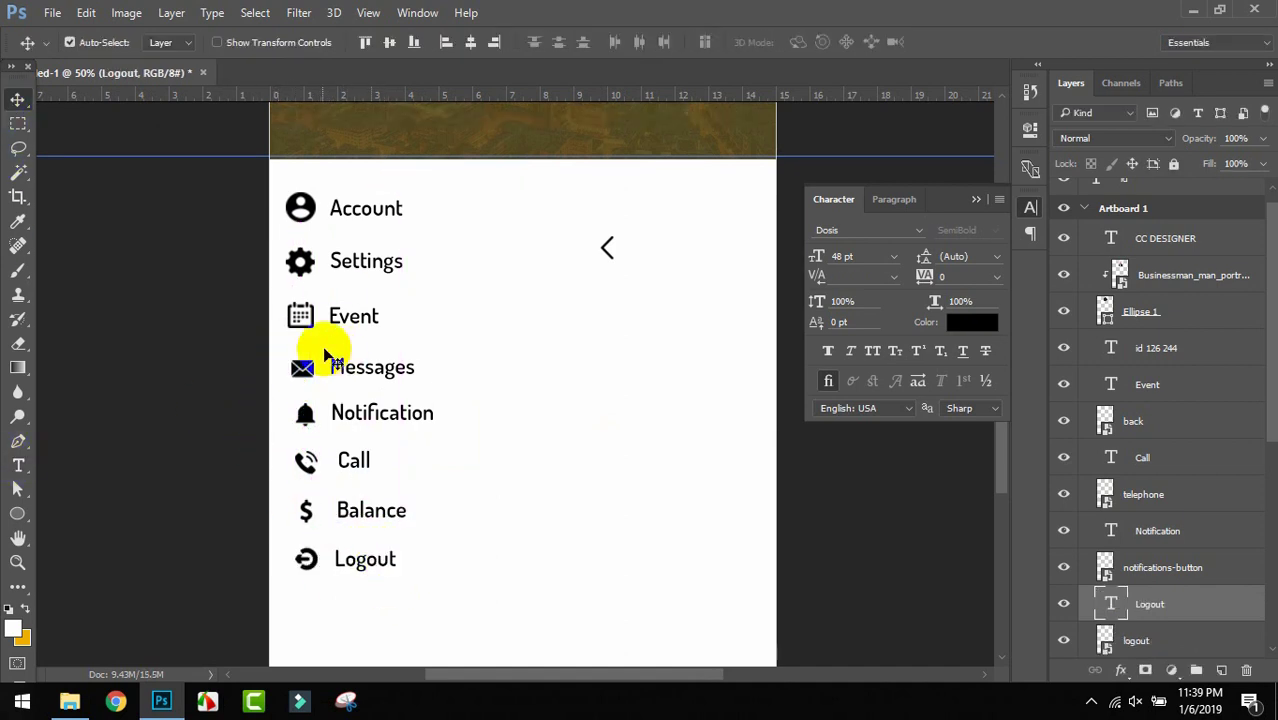
Select the envelope, bell, telephone, dollar and logout icons and enlarge them together to about 123%.
drag(283, 361, 306, 562)
key(ctrl+t)
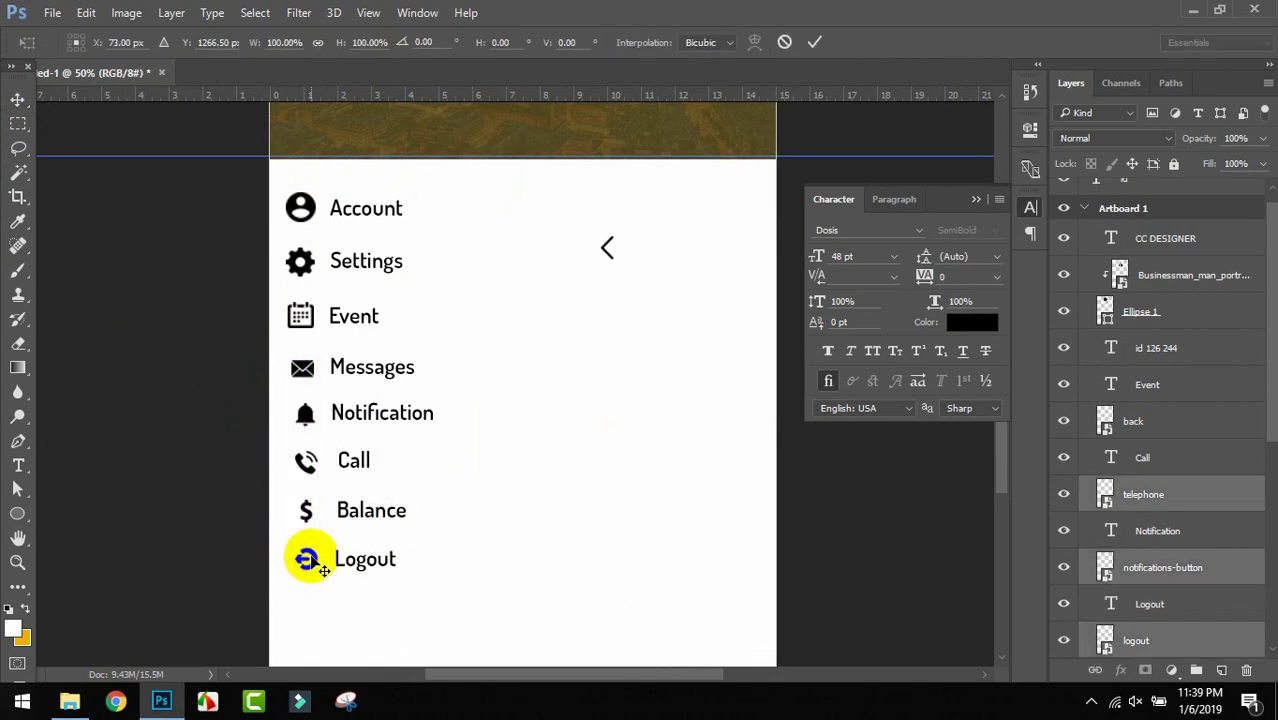
drag(312, 567, 322, 572)
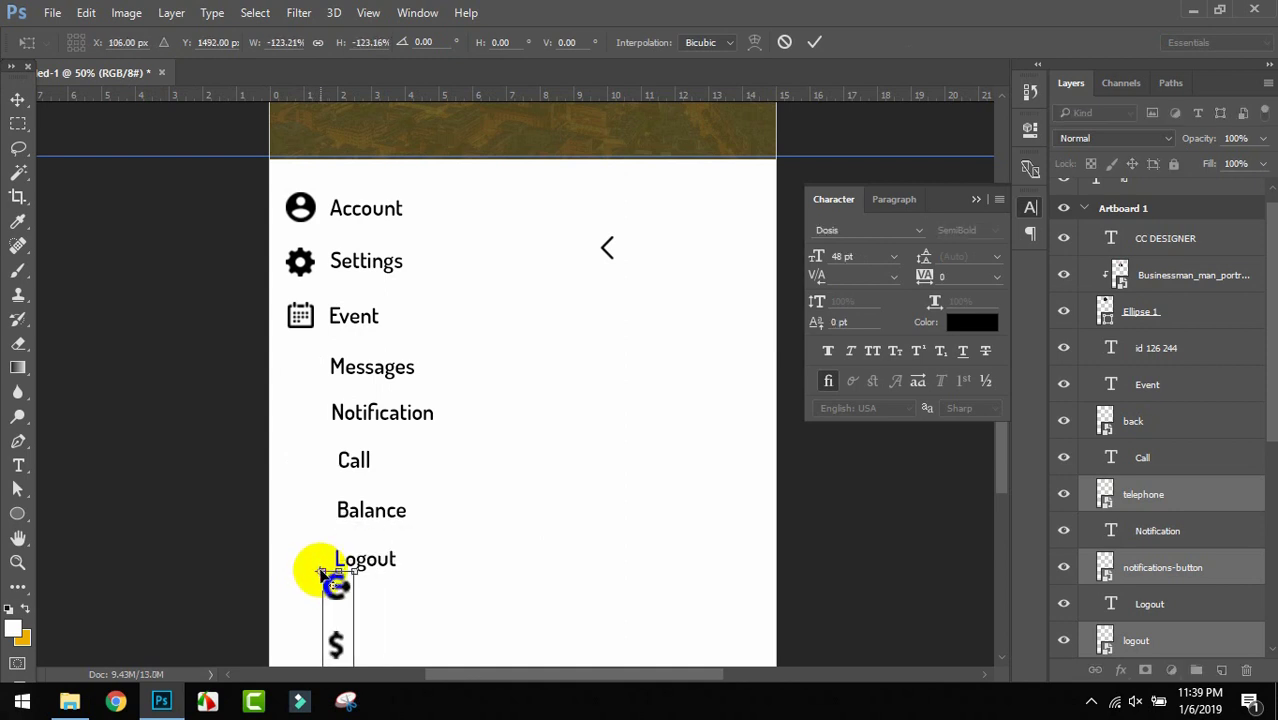
key(ctrl+z)
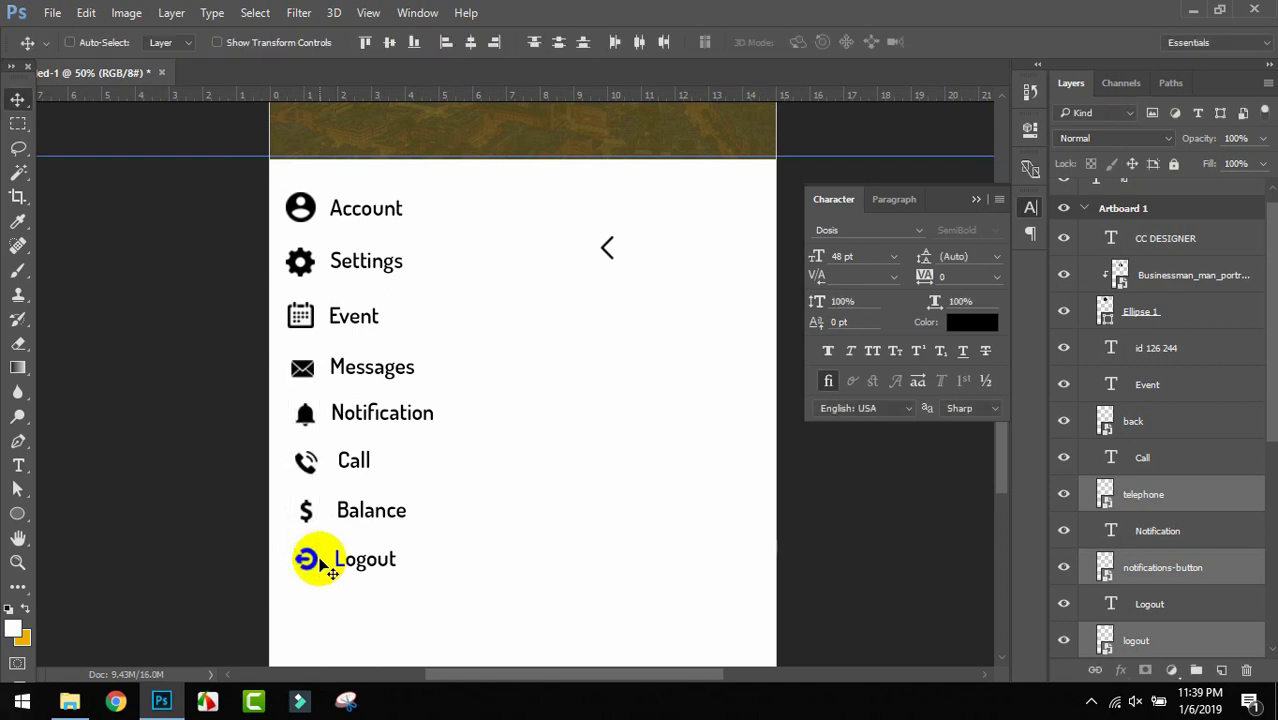
key(ctrl+t)
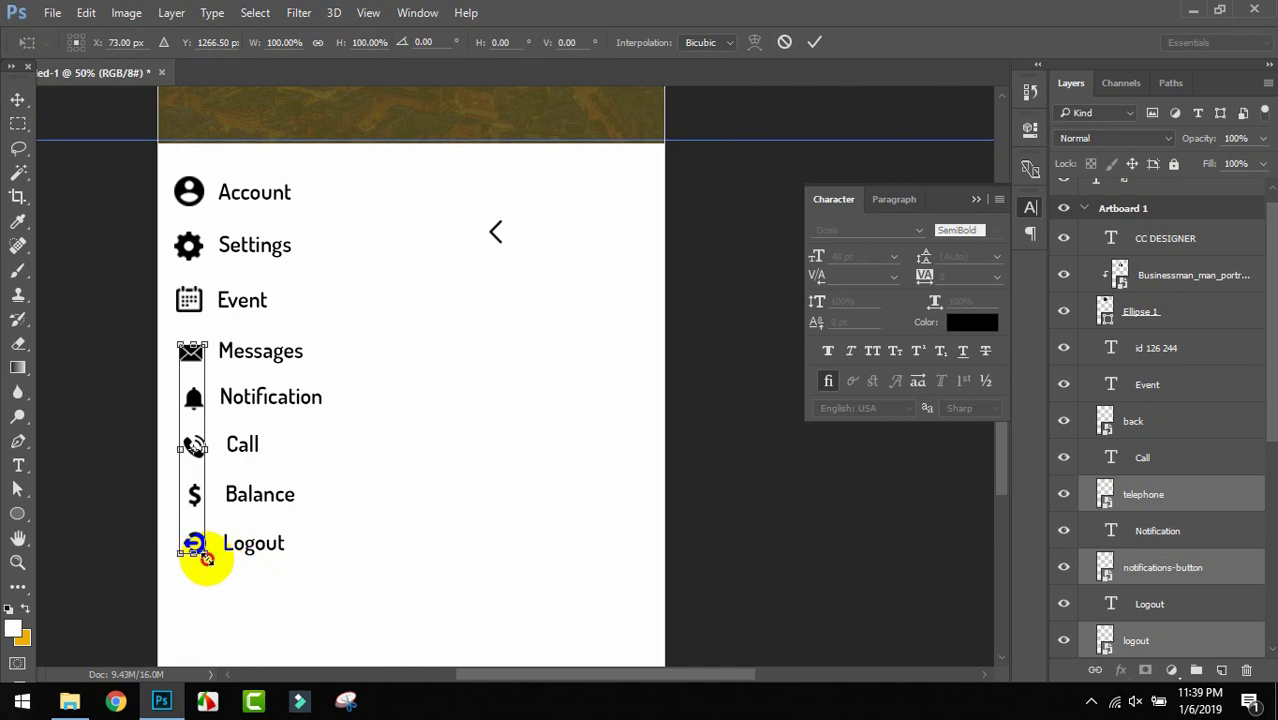
drag(207, 559, 218, 584)
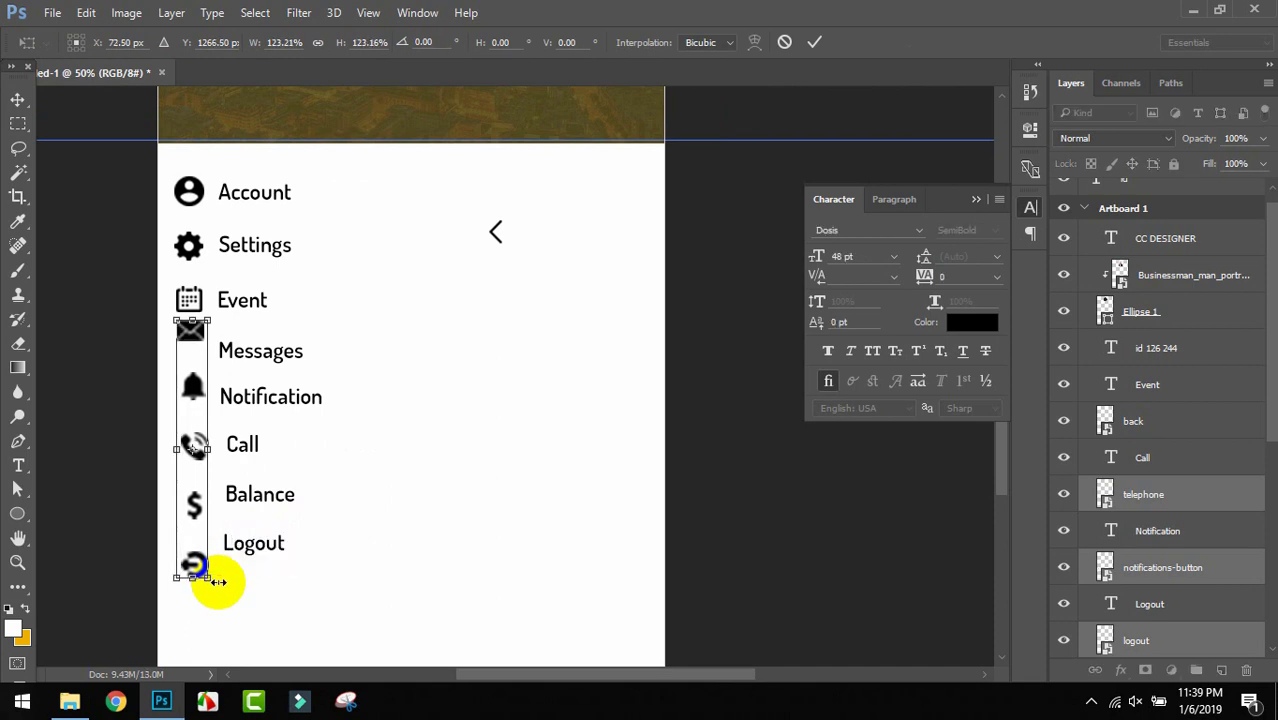
key(Return)
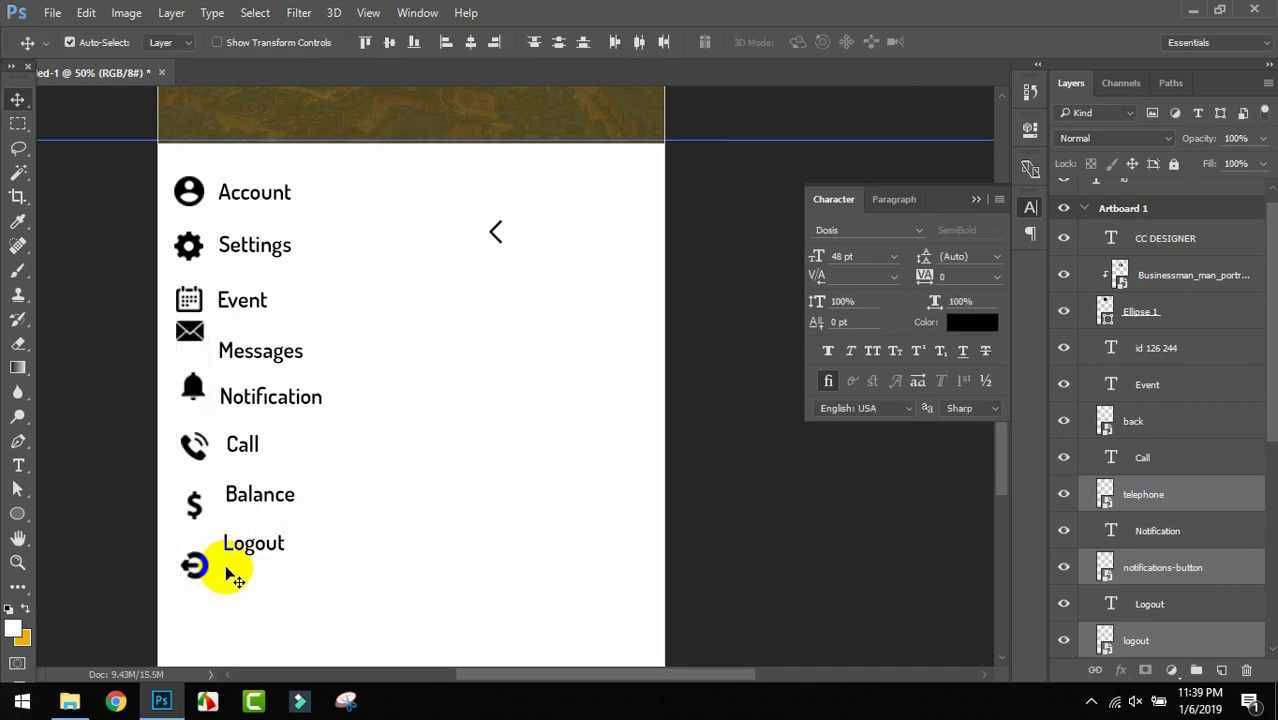
Move the calendar icon and its Event label together out of the list into the empty white area.
key(ctrl+r)
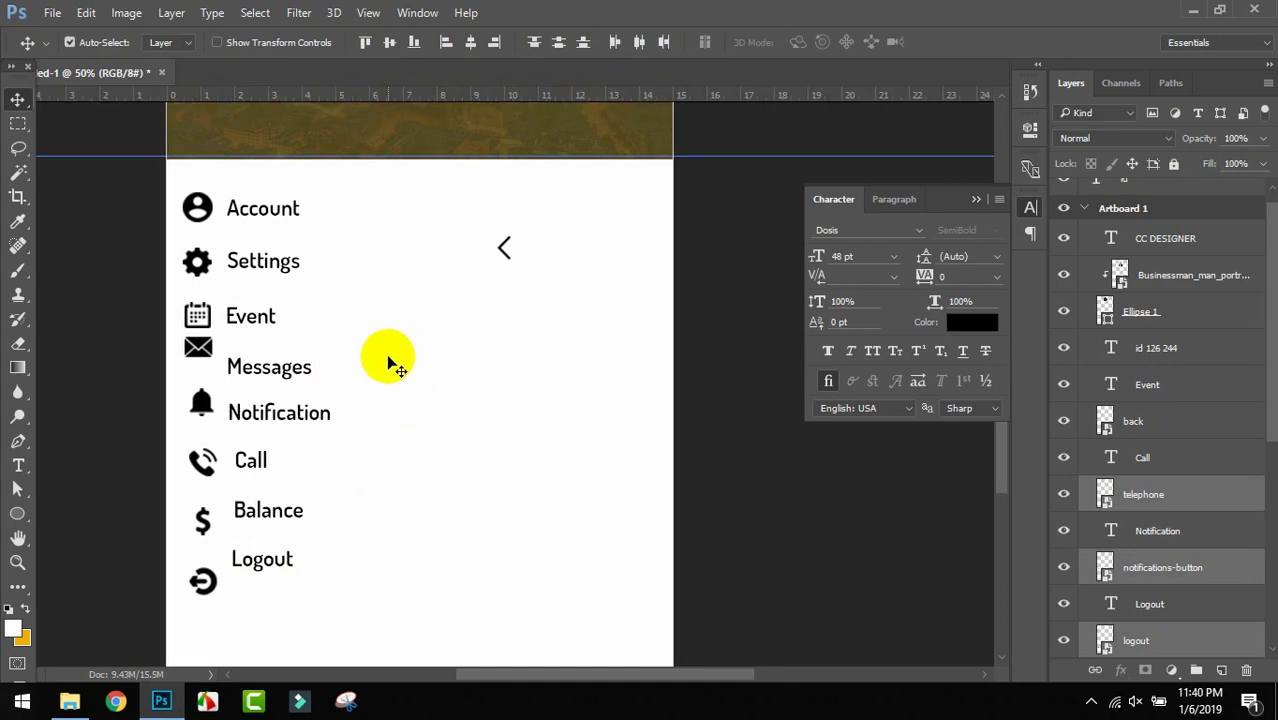
drag(388, 357, 334, 579)
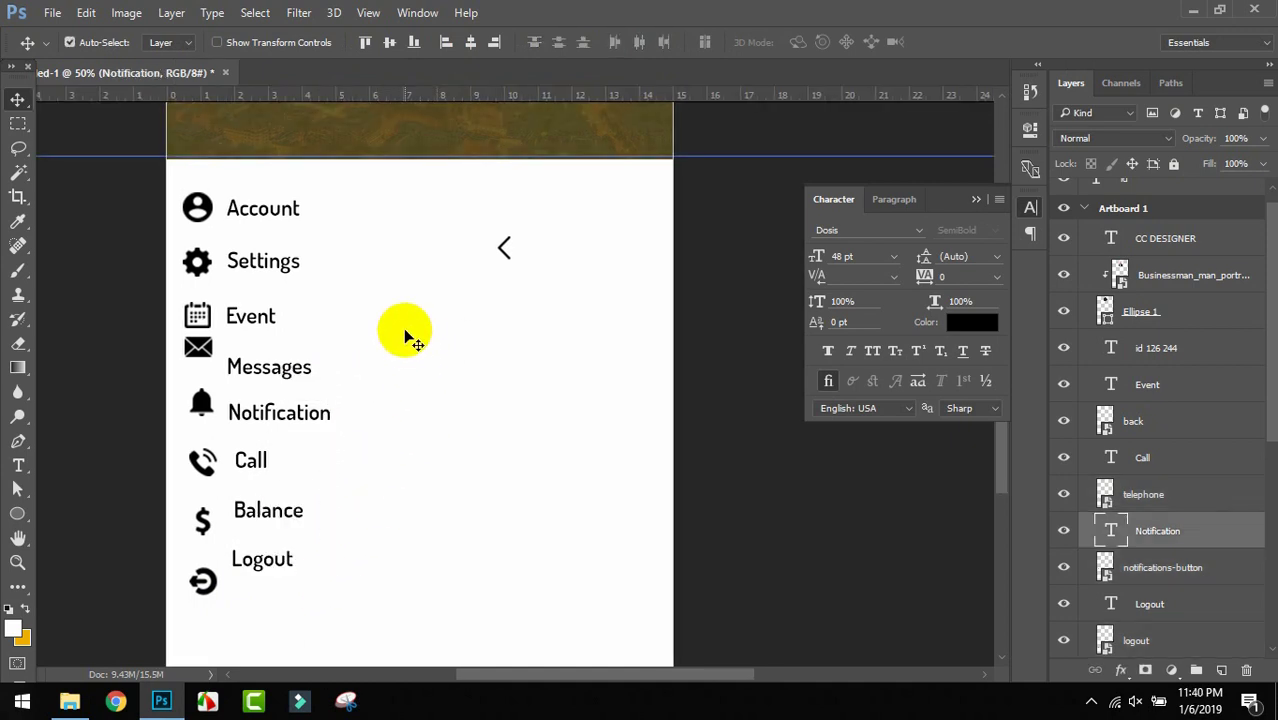
drag(163, 308, 450, 357)
drag(345, 317, 192, 320)
drag(196, 319, 431, 328)
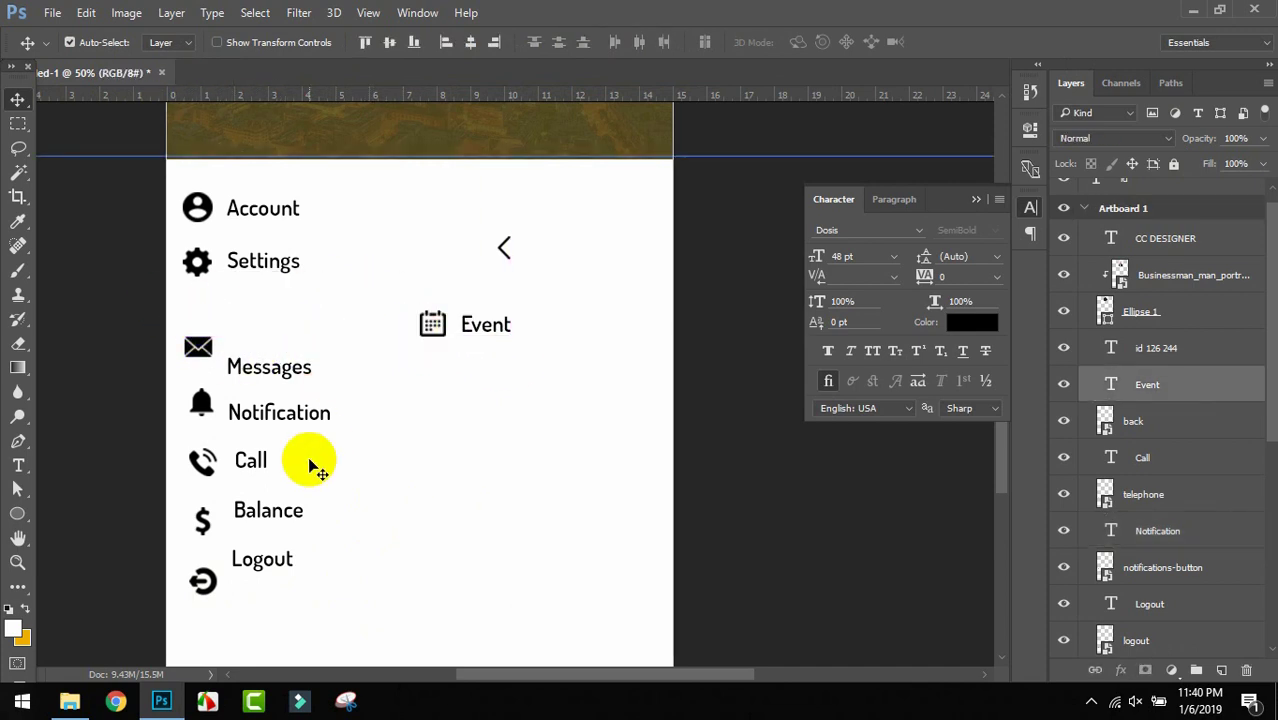
Move the dollar icon and Balance label up to form the row directly beneath Settings.
drag(206, 525, 196, 310)
drag(268, 510, 272, 316)
drag(178, 318, 196, 308)
Rearrange the Call, Messages and Notification icons and labels into aligned rows in that order beneath Balance.
drag(200, 348, 354, 448)
drag(202, 466, 227, 497)
drag(254, 462, 213, 504)
drag(272, 413, 275, 481)
drag(340, 445, 185, 411)
mouse_move(234, 491)
mouse_down()
mouse_move(274, 412)
mouse_move(197, 465)
mouse_move(248, 473)
mouse_up()
Place the Event row beneath Notification and move the Logout icon and label up beneath it.
drag(432, 335, 205, 513)
drag(202, 579, 274, 583)
key(shift+Up)
key(shift+Up)
Widen the spacing above the Settings, Balance and Call rows by shifting each one down with all rows beneath it.
scroll(322, 580, down, 3)
key(ctrl+minus)
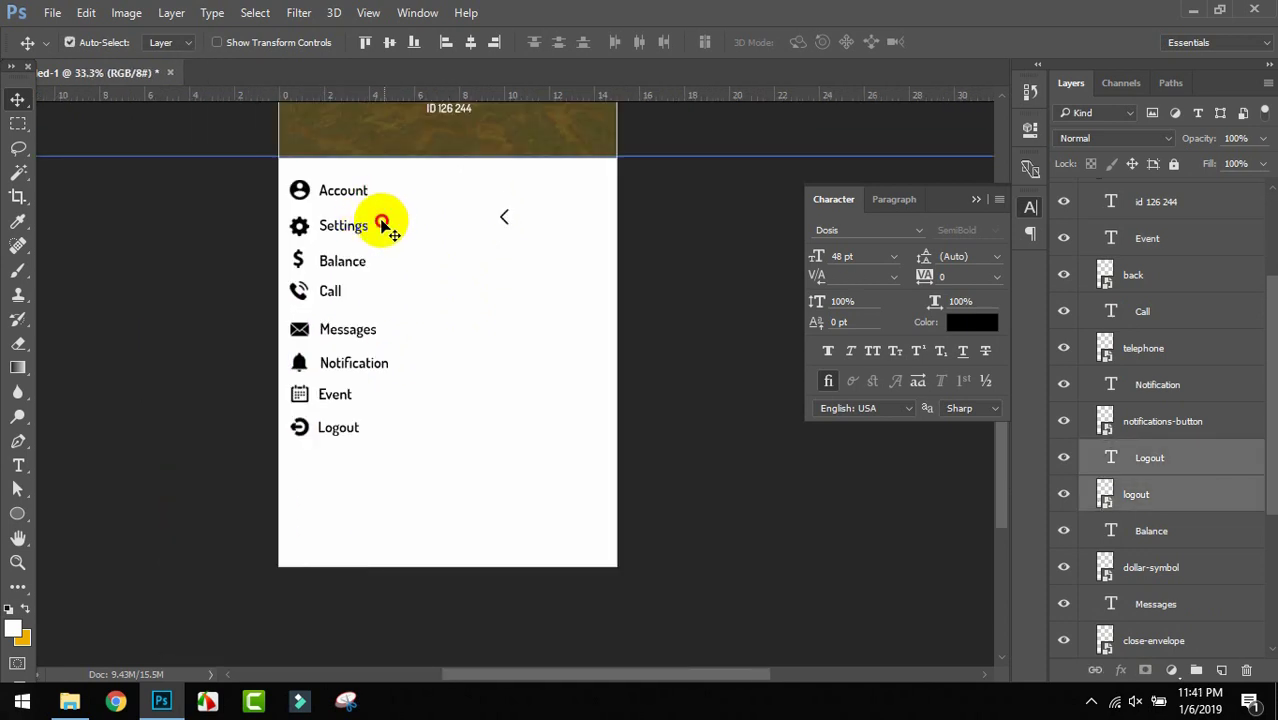
drag(383, 218, 277, 448)
key(shift+Down)
drag(417, 265, 256, 440)
key(shift+Down)
drag(456, 301, 325, 449)
key(shift+Down)
key(shift+Down)
key(shift+Down)
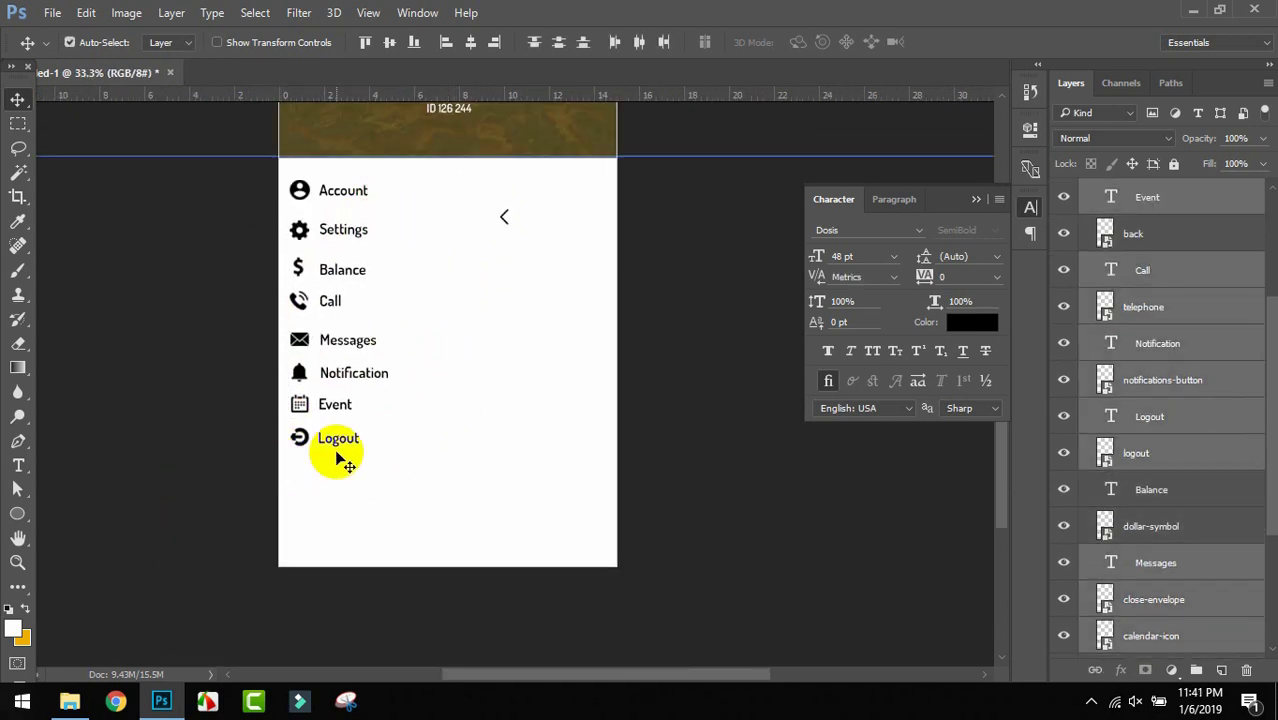
Even out the lower list spacing by shifting the Messages, Notification, Event and Logout rows down one after another.
drag(445, 341, 257, 471)
key(shift+Down)
drag(403, 379, 216, 459)
key(shift+Down)
key(shift+Down)
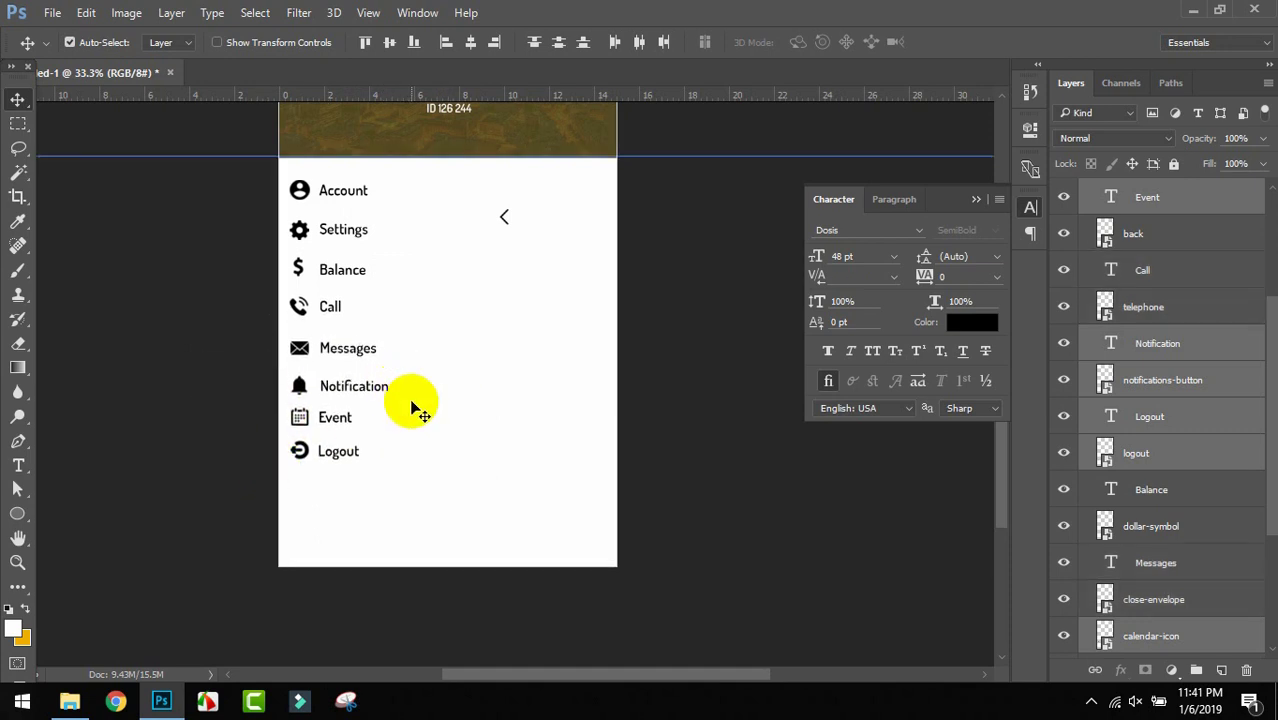
drag(411, 404, 230, 457)
key(shift+Down)
drag(380, 438, 259, 482)
key(shift+Down)
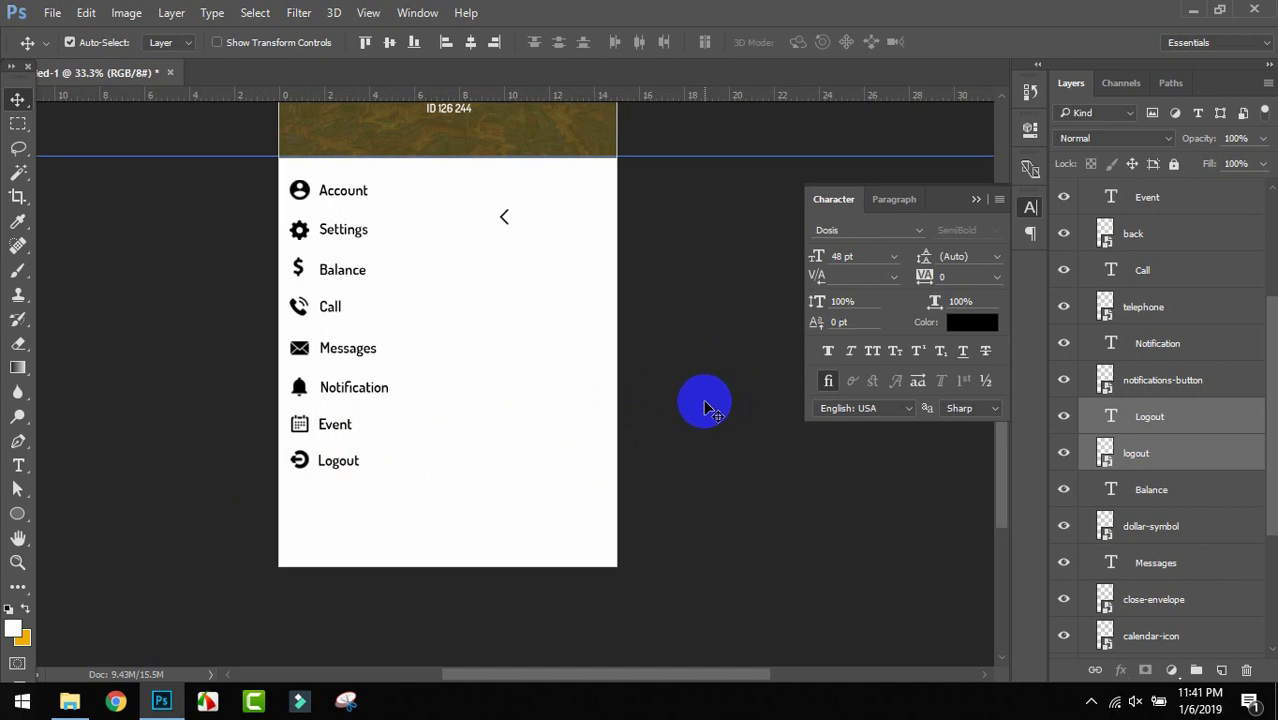
Move the back icon to the upper-left corner of the photo header and put its layer above the header layers.
scroll(690, 400, up, 3)
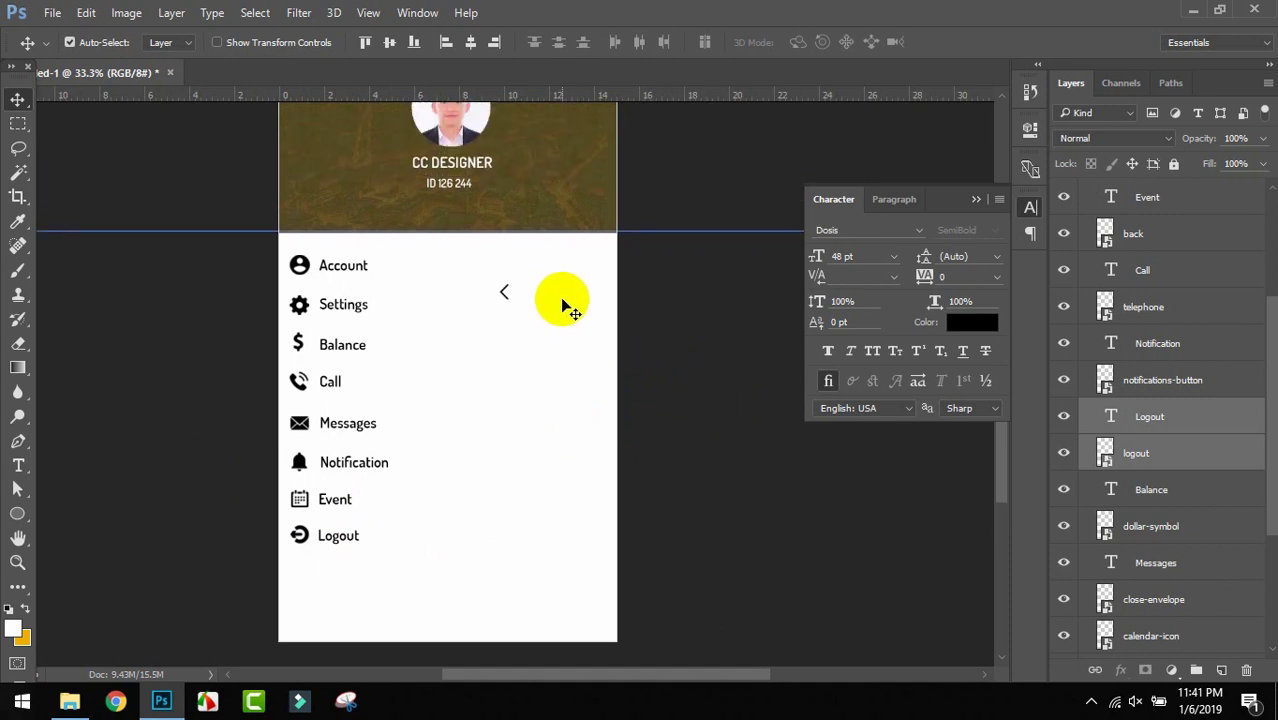
scroll(563, 302, up, 5)
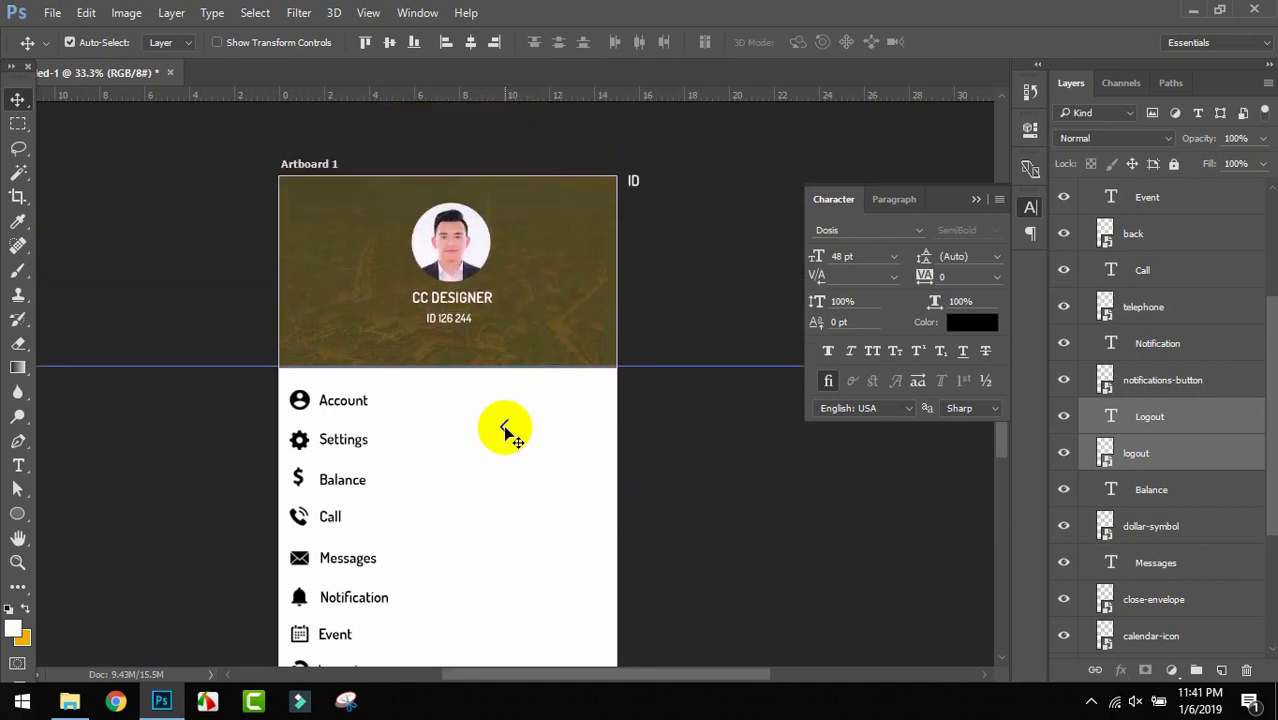
click(505, 430)
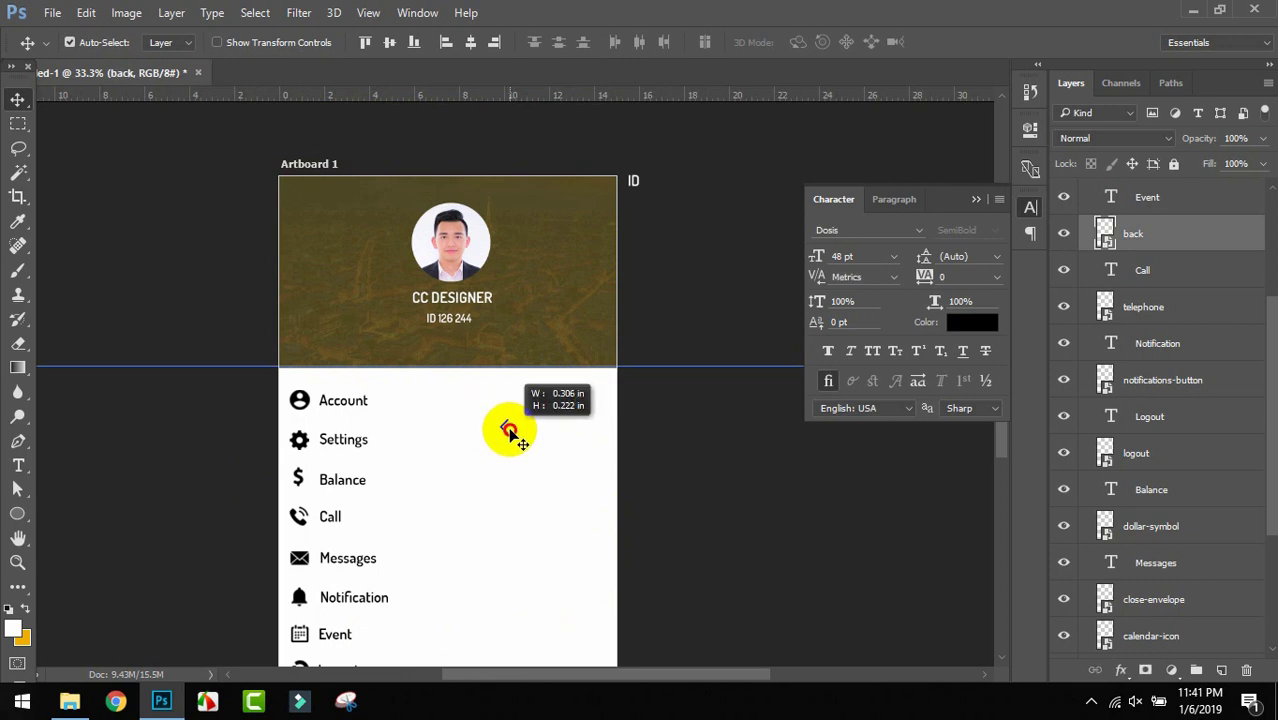
drag(502, 430, 302, 203)
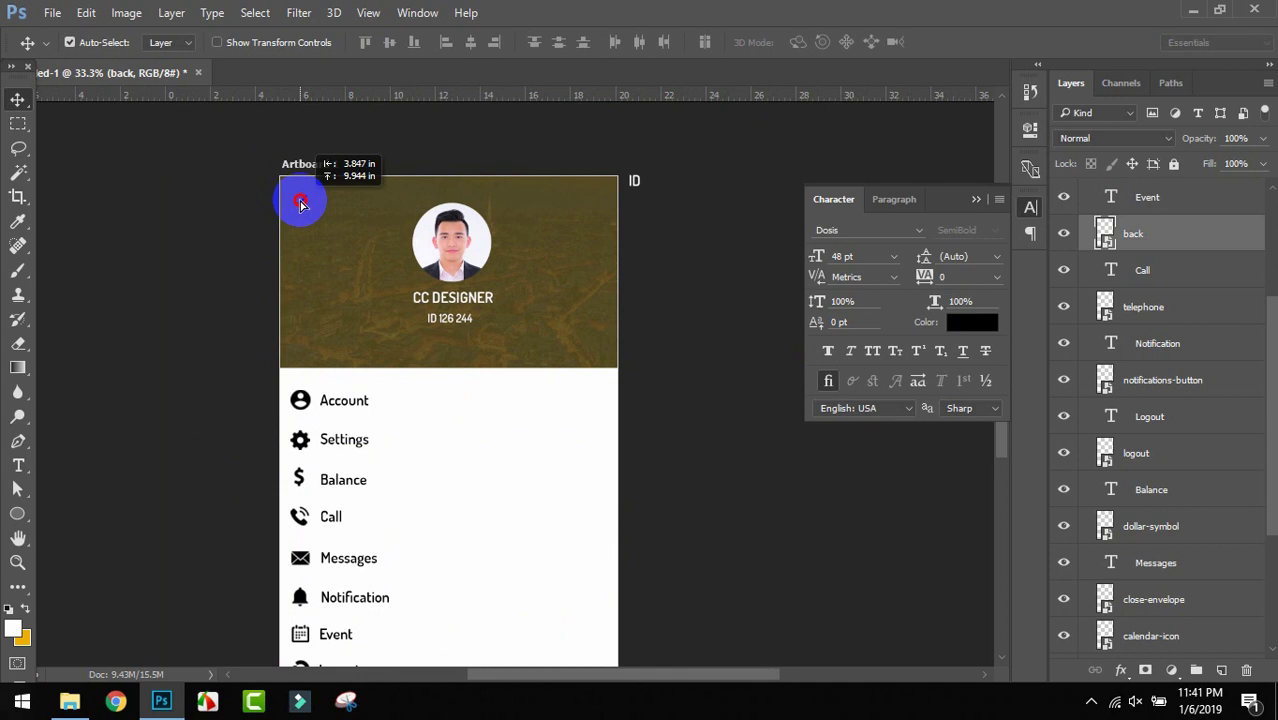
drag(302, 203, 303, 203)
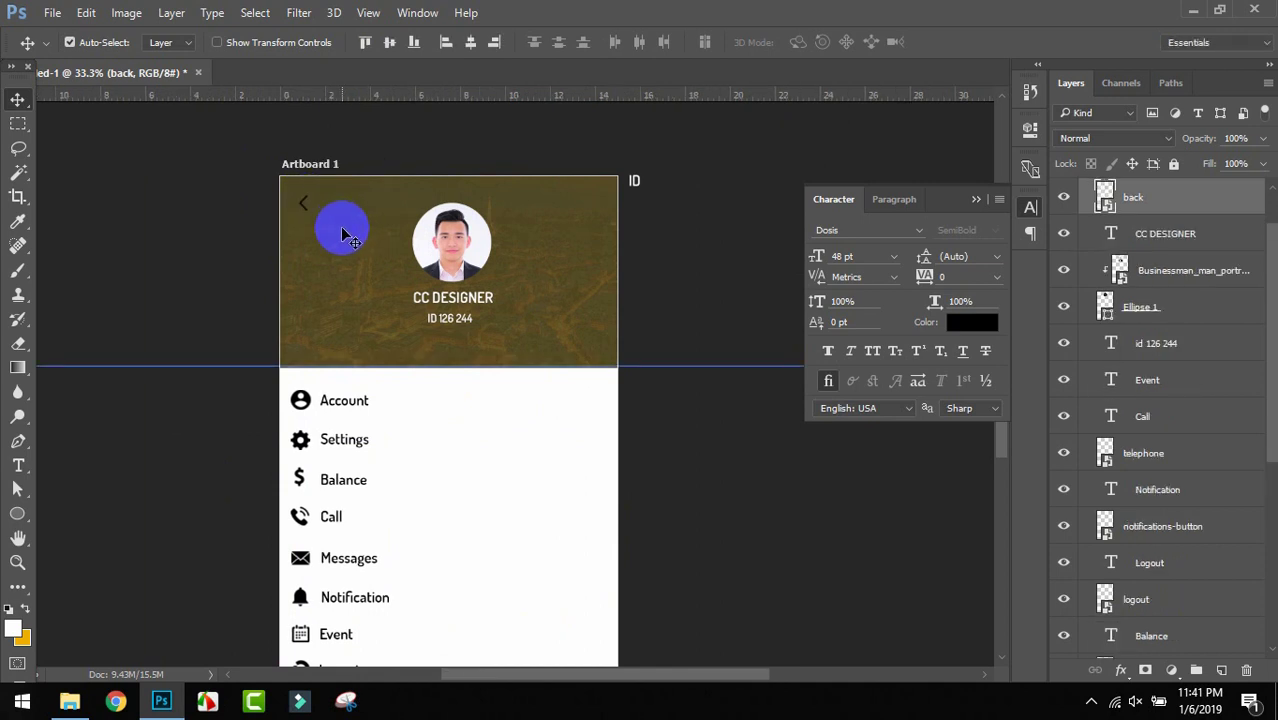
Select all menu icons and labels from Account to Logout and combine their layers into one group.
scroll(430, 350, down, 2)
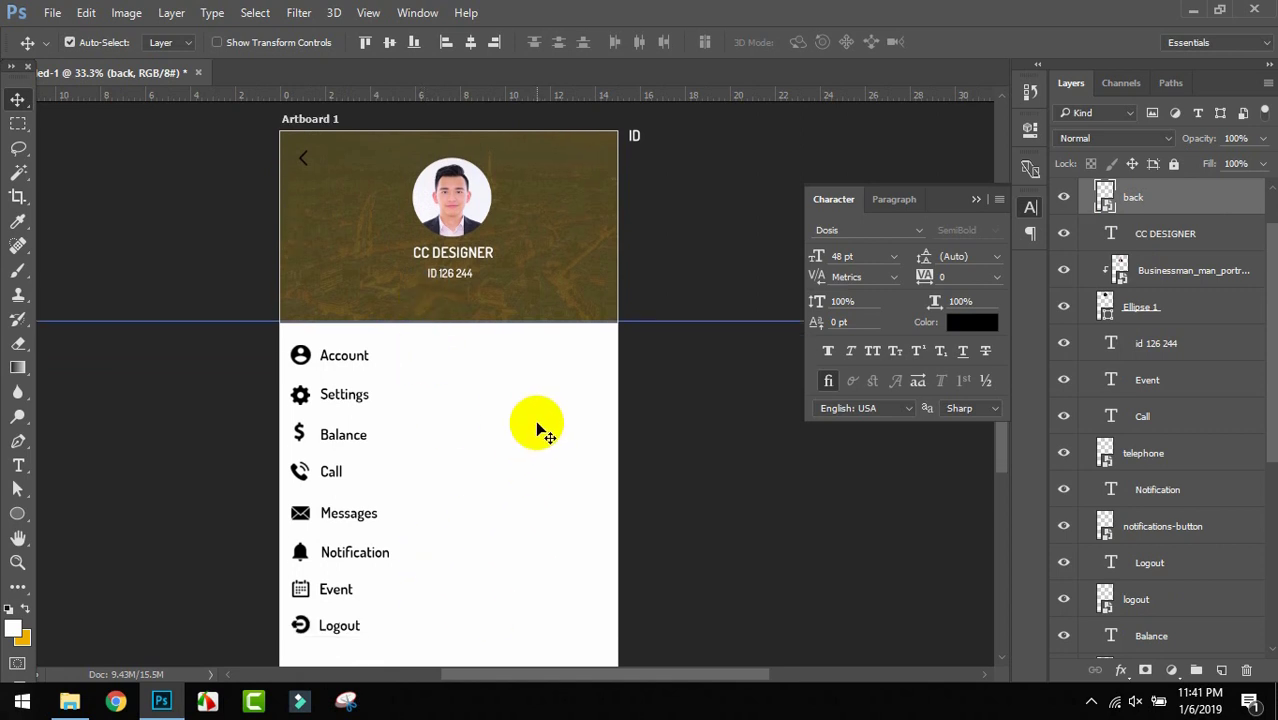
scroll(519, 412, down, 3)
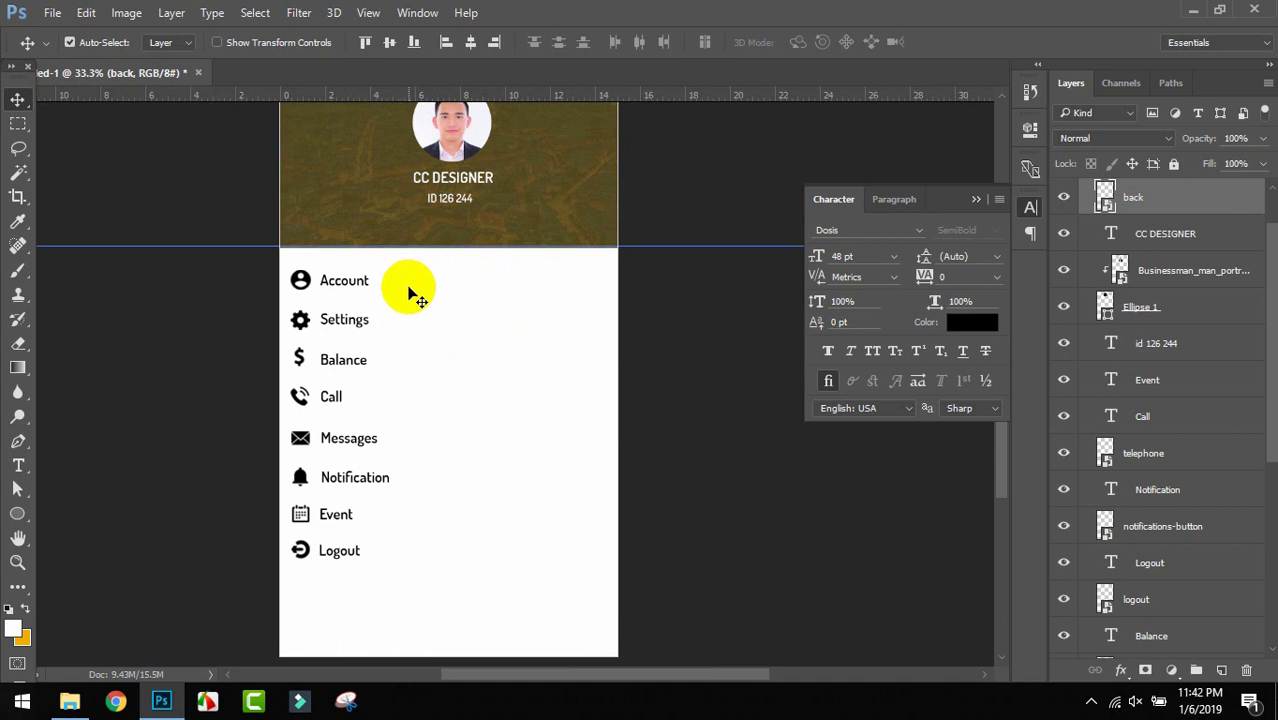
drag(410, 277, 285, 576)
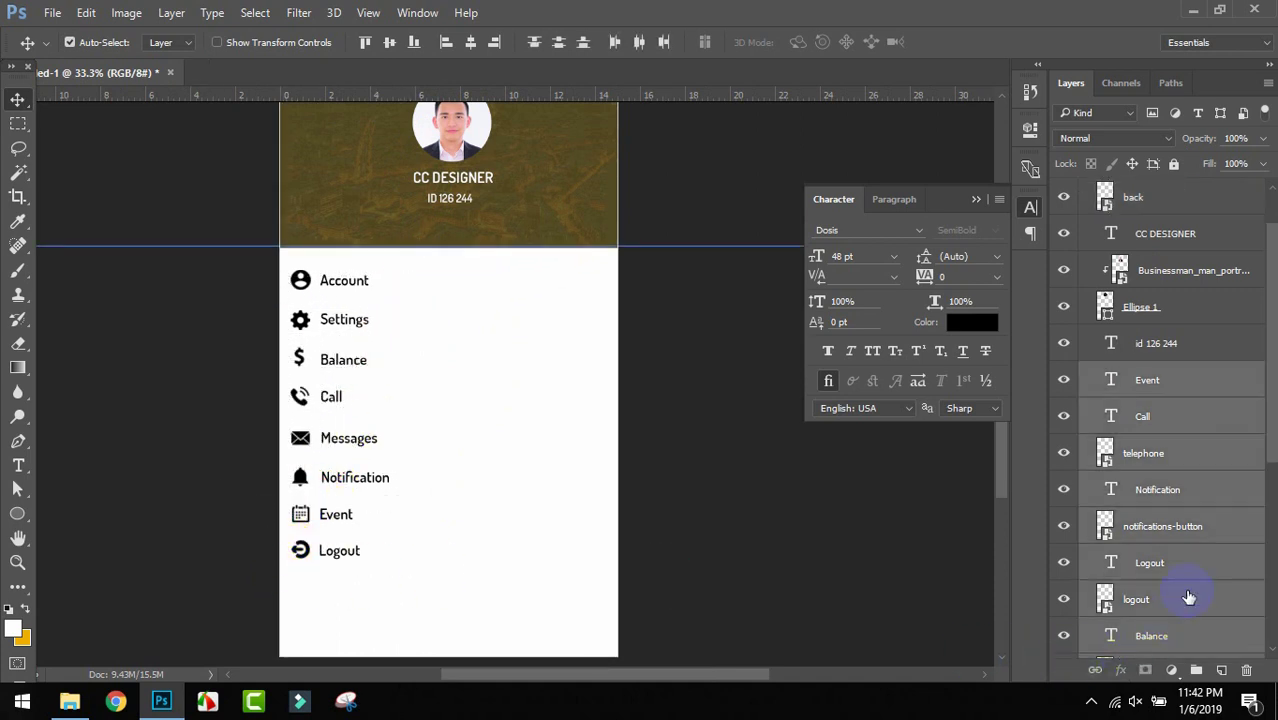
drag(1178, 567, 1183, 595)
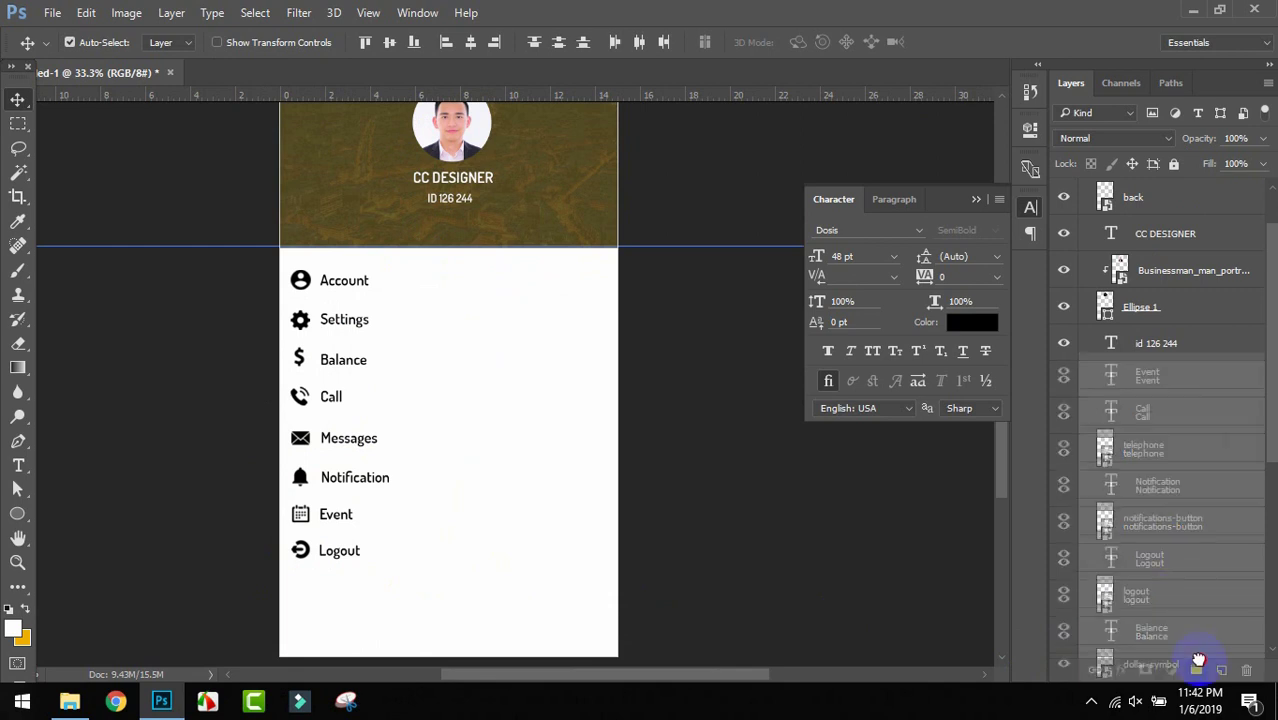
drag(1200, 675, 1198, 670)
Add a Color Overlay in near-black grey #262525 to the group of menu icons and labels.
right_click(1171, 440)
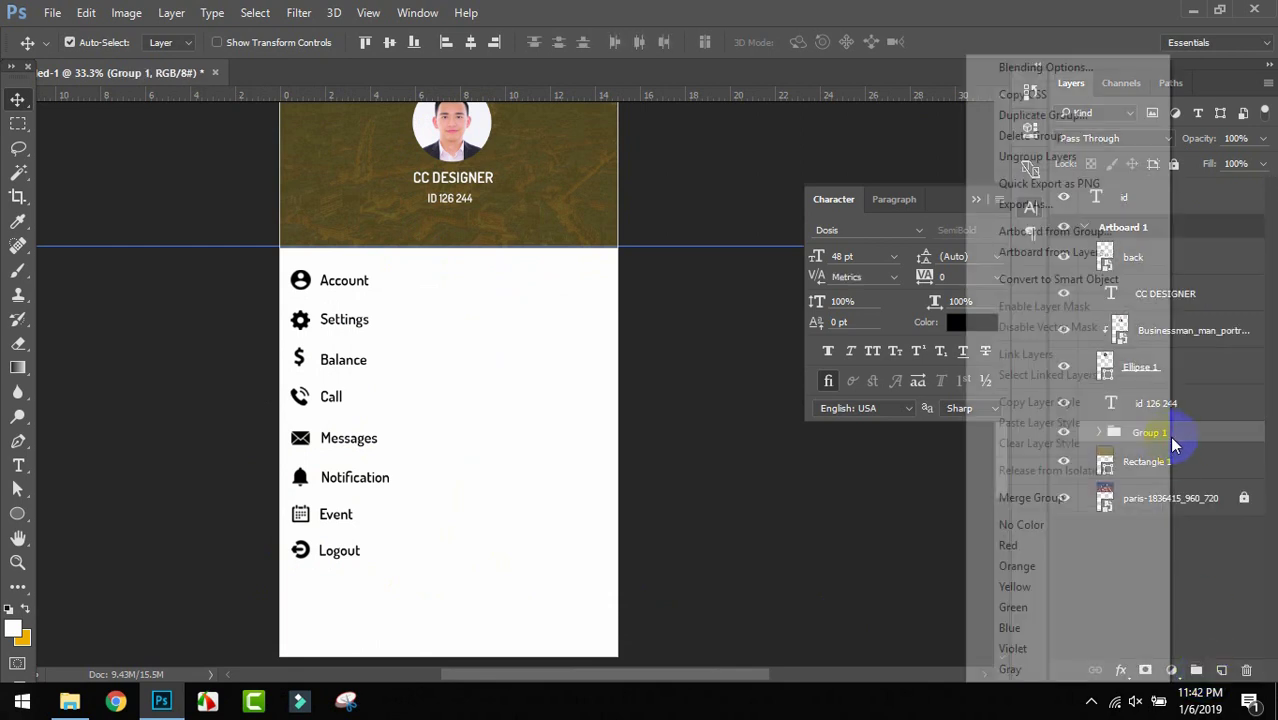
click(1057, 71)
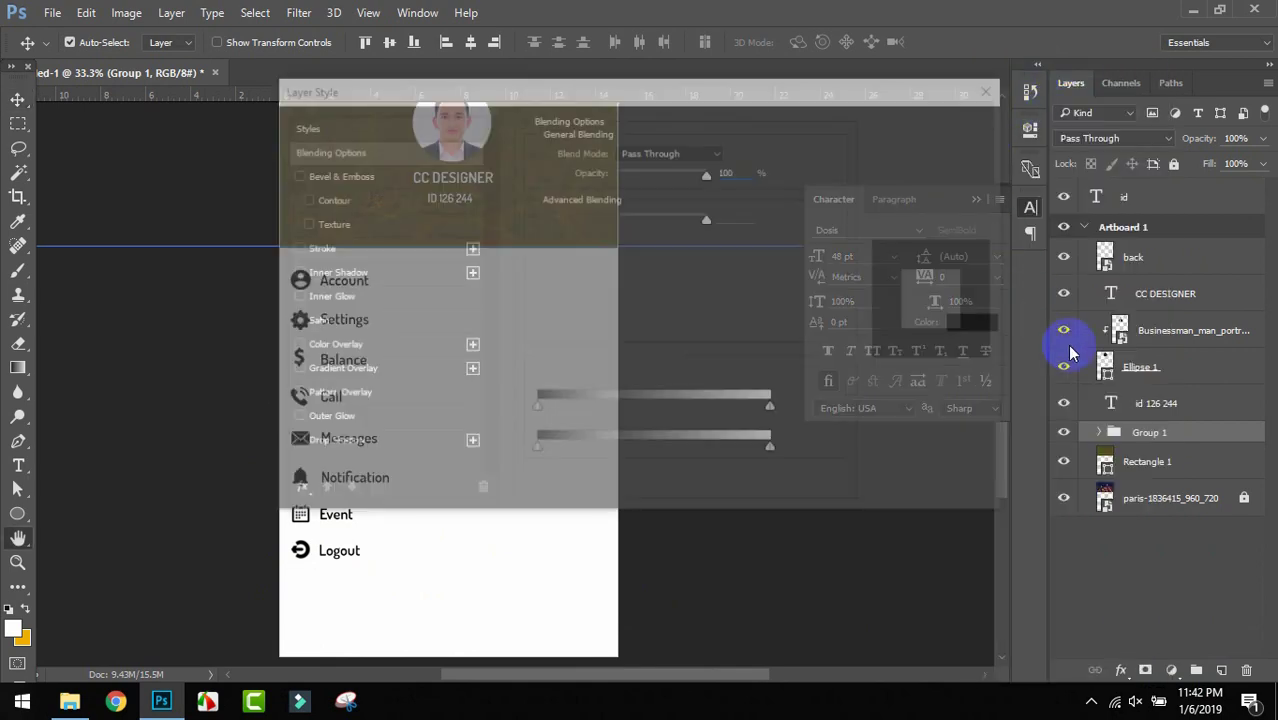
drag(534, 80, 957, 70)
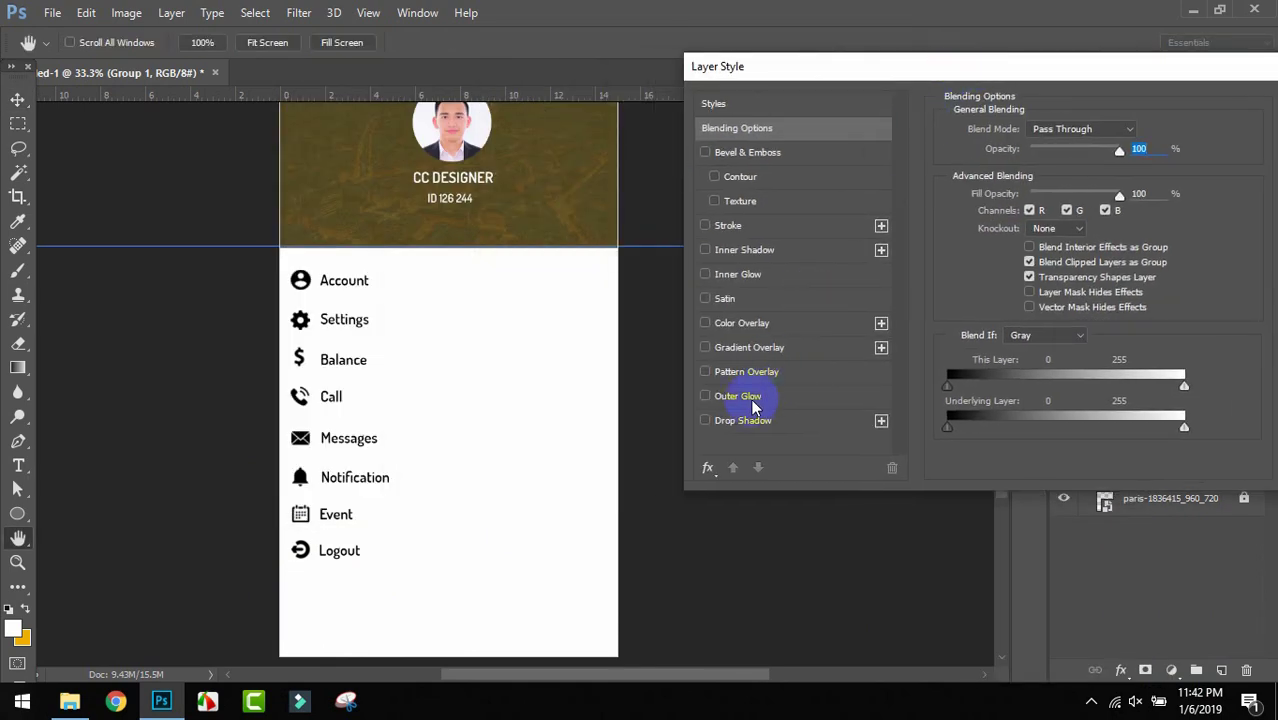
click(740, 323)
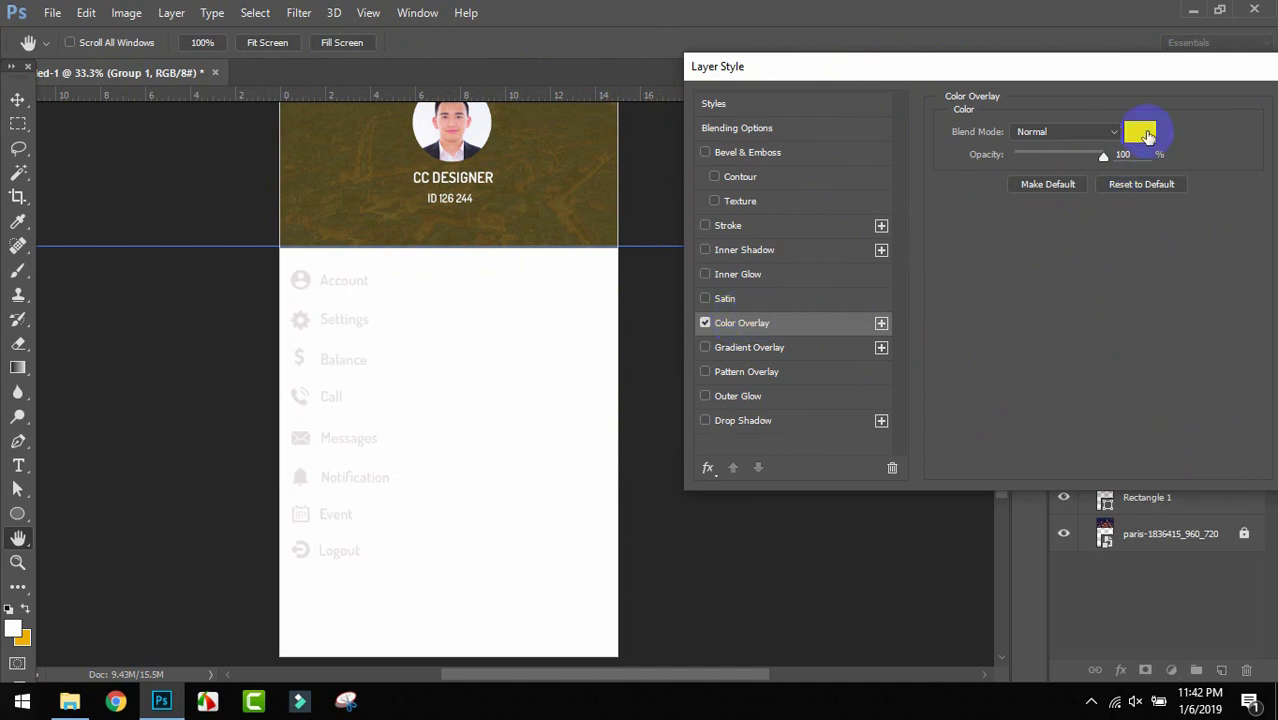
click(1140, 131)
click(736, 311)
drag(736, 311, 713, 371)
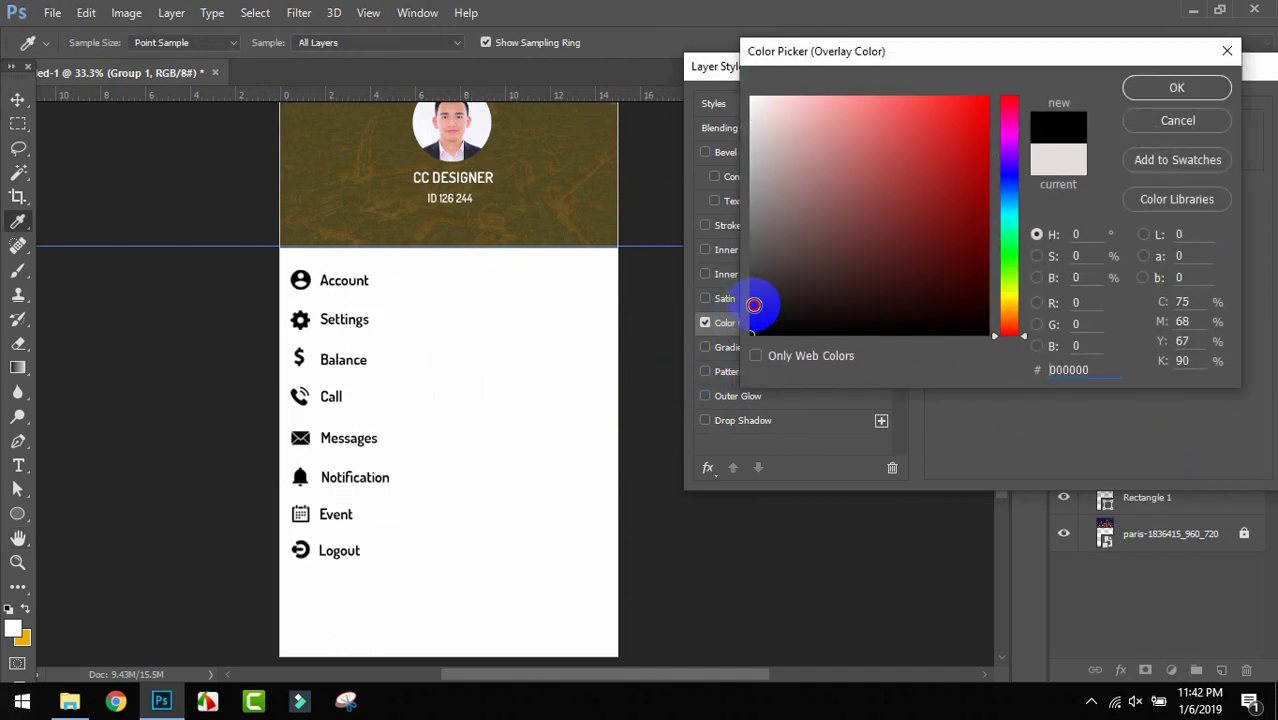
click(754, 305)
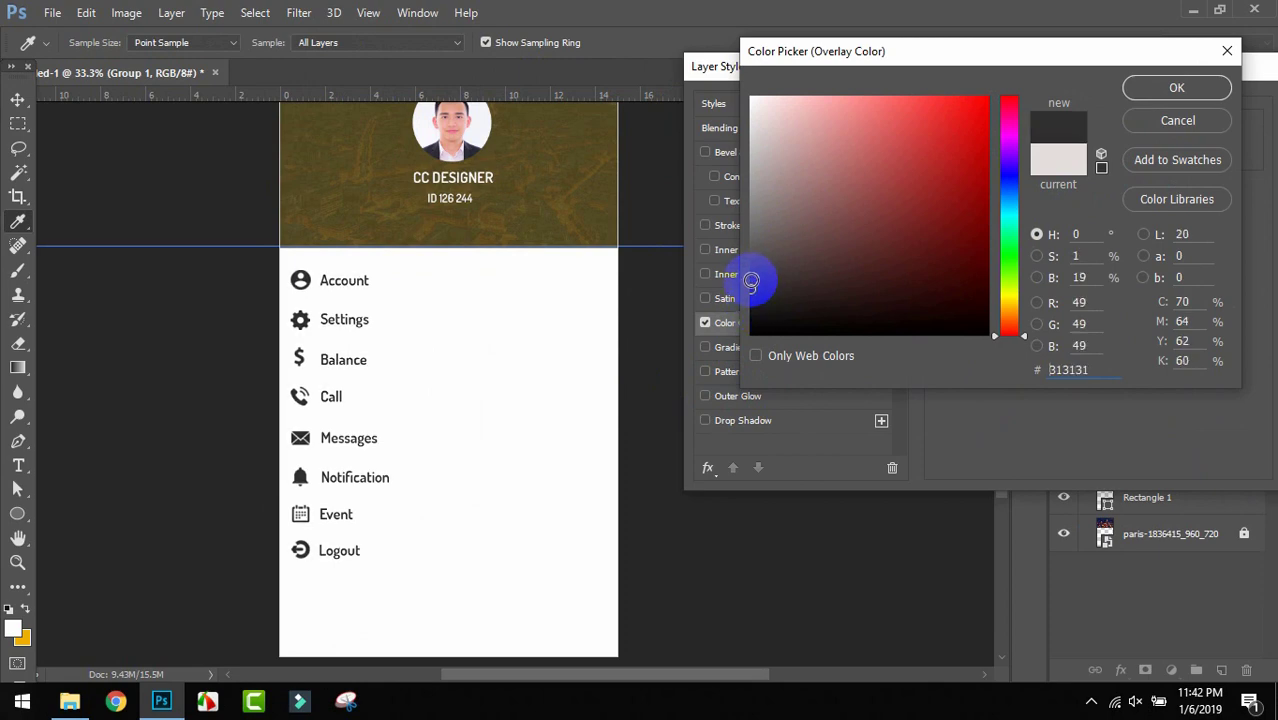
click(759, 299)
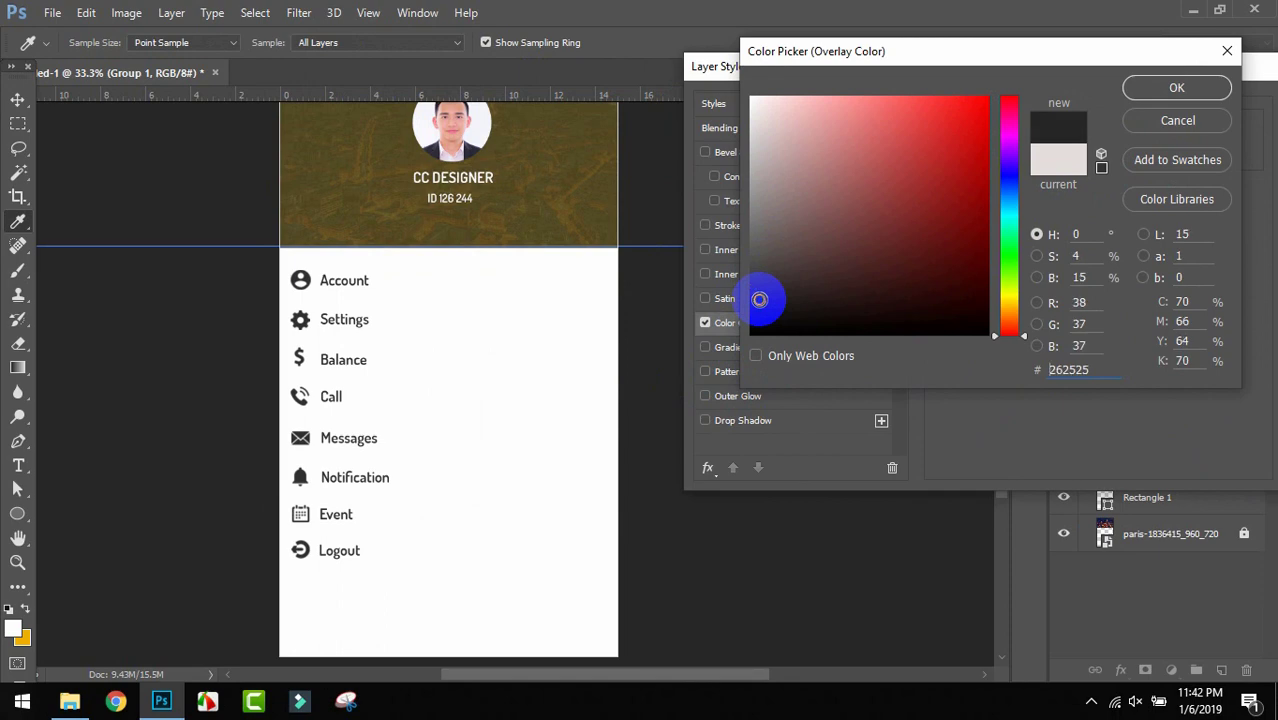
click(1176, 87)
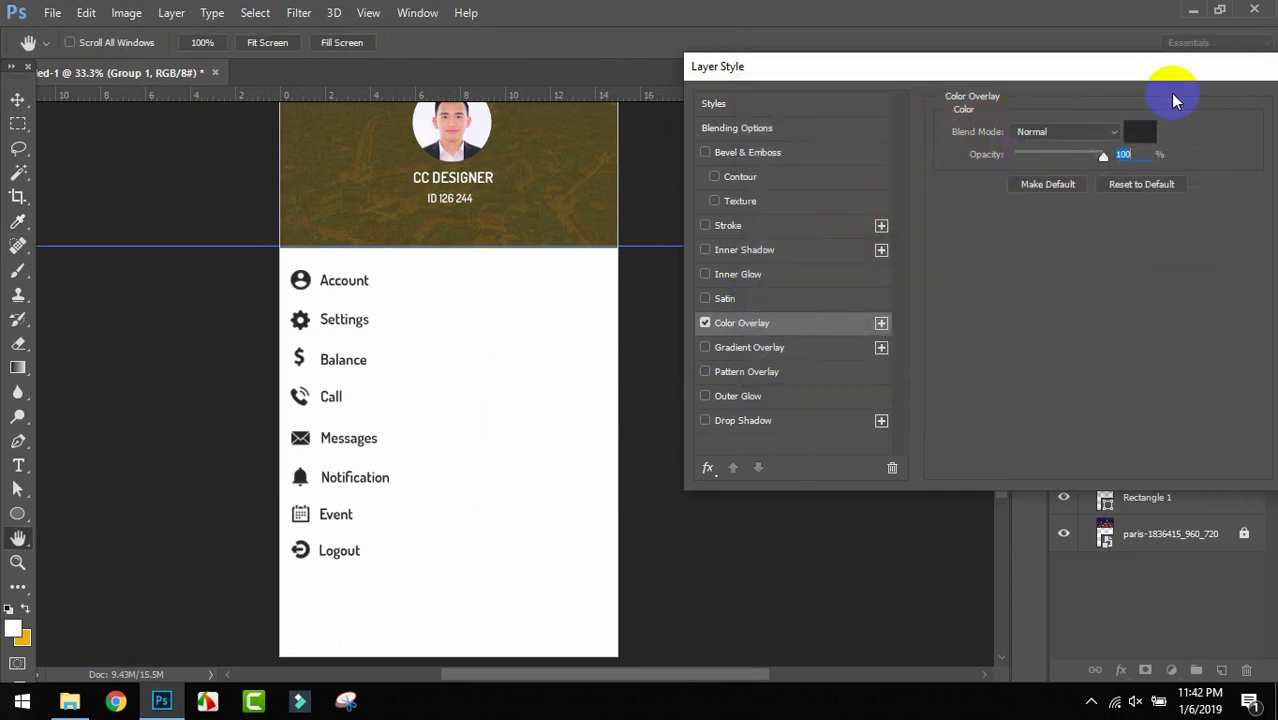
click(1100, 119)
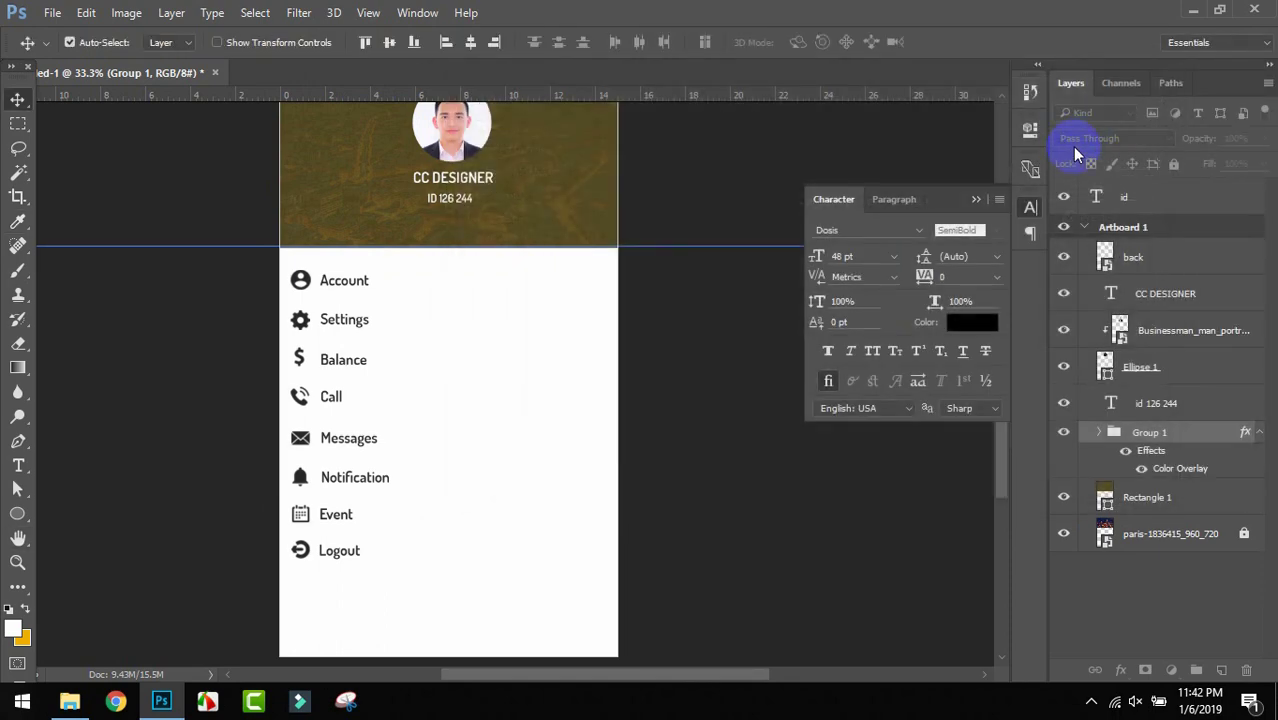
Draw a full-width rectangle about 1084 × 118 px across the Notification row and put its layer inside the menu group.
click(17, 513)
mouse_move(281, 460)
mouse_down()
mouse_move(342, 491)
mouse_move(620, 496)
mouse_up()
drag(1158, 440, 1150, 469)
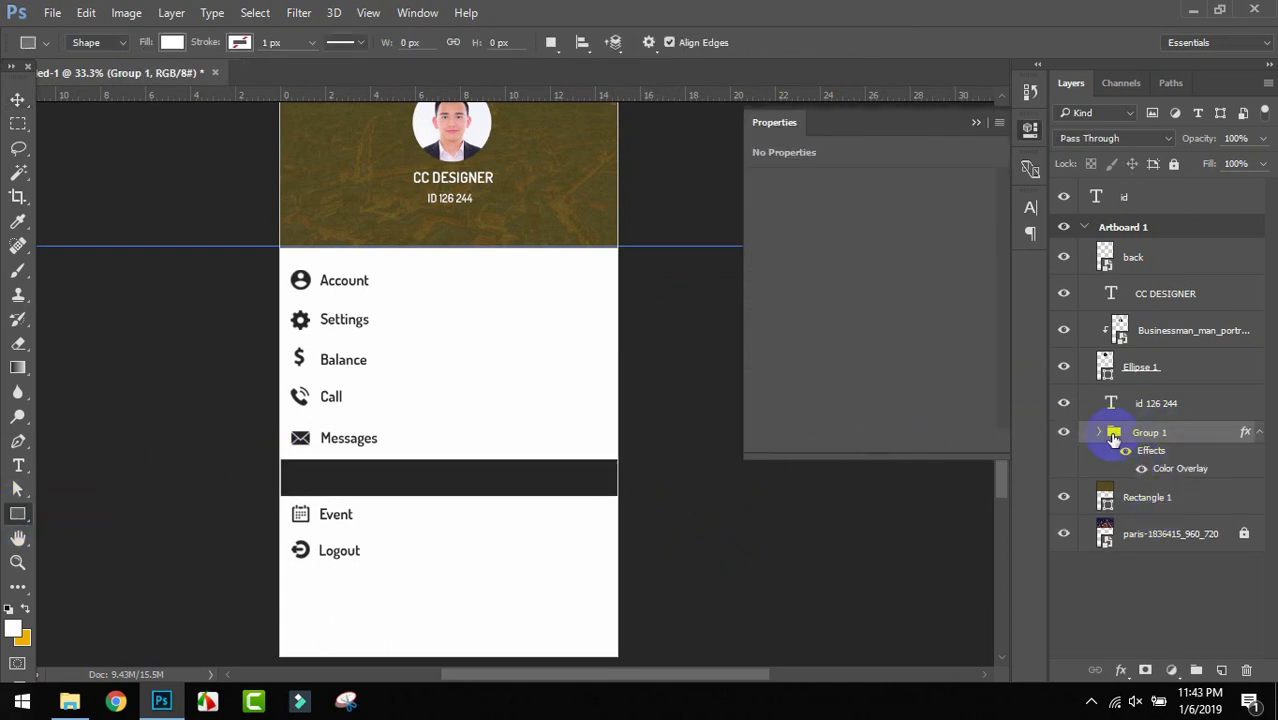
click(1100, 434)
key(v)
click(563, 472)
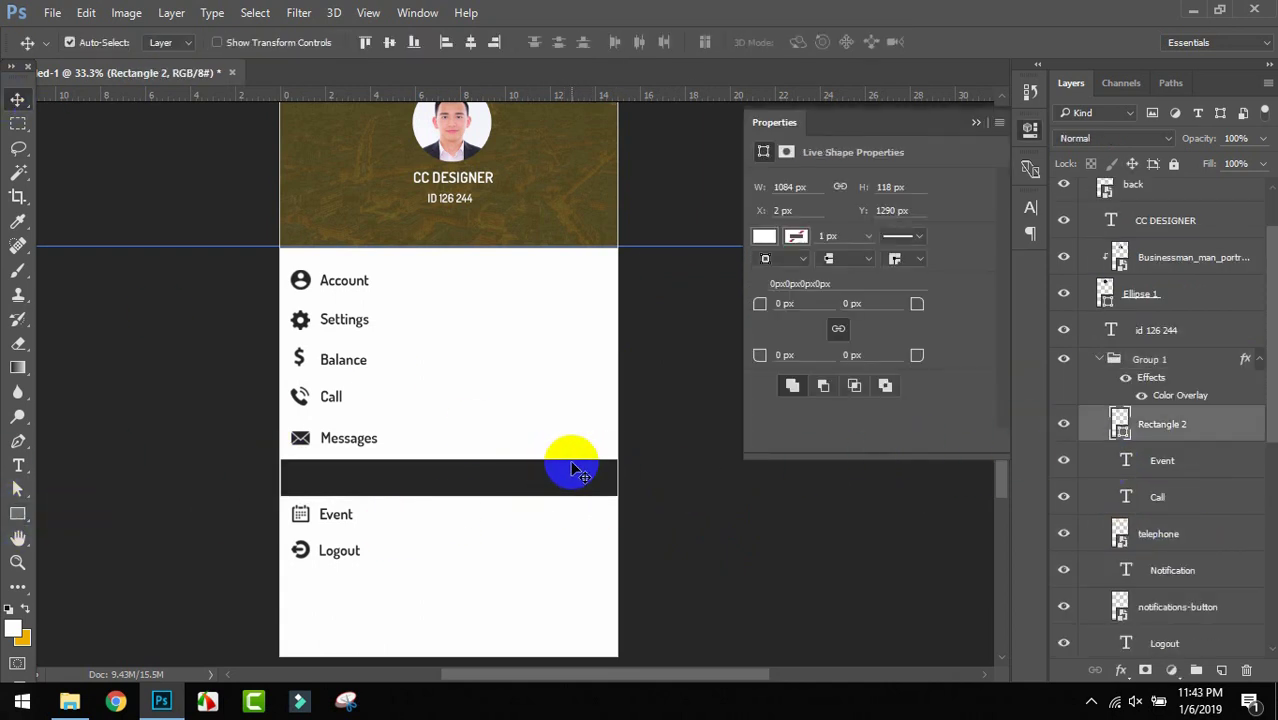
Reposition the rectangle over the Notification row and place its layer directly below the notification icon's layer.
drag(491, 474, 419, 512)
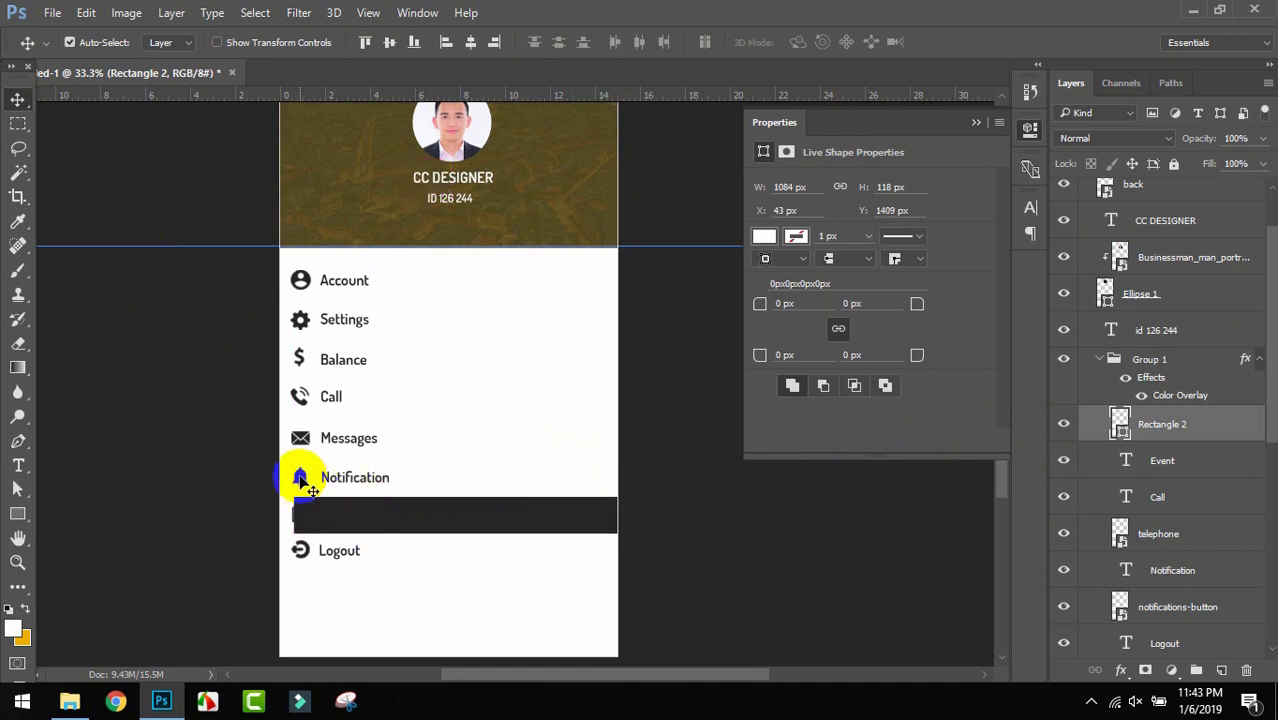
click(305, 482)
click(362, 484)
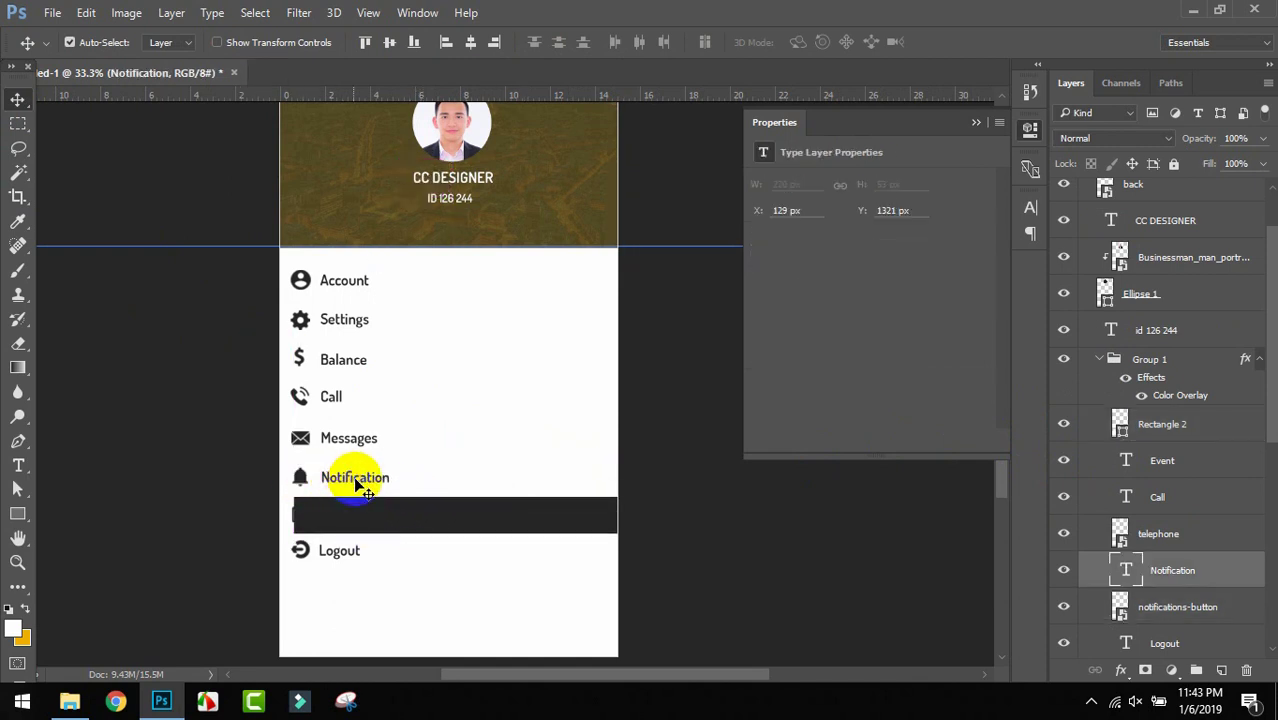
click(452, 521)
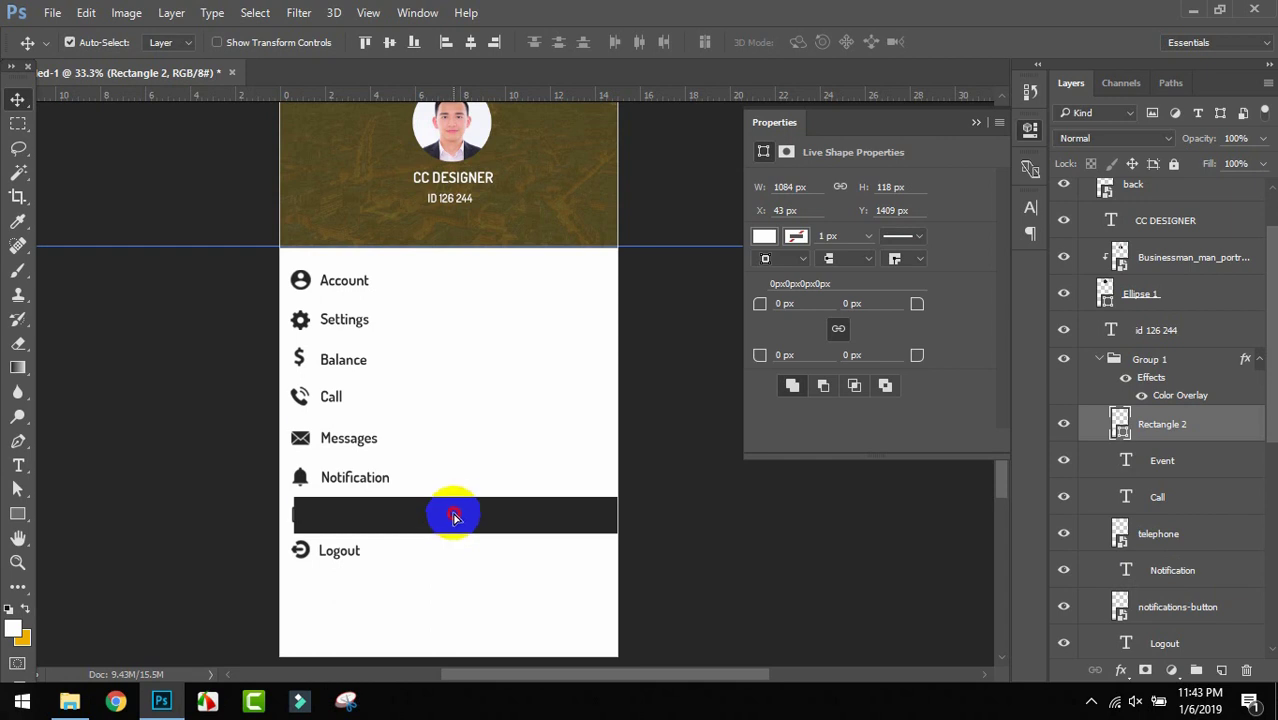
mouse_move(453, 516)
mouse_down()
mouse_move(448, 477)
mouse_move(465, 497)
mouse_up()
drag(1175, 423, 1176, 616)
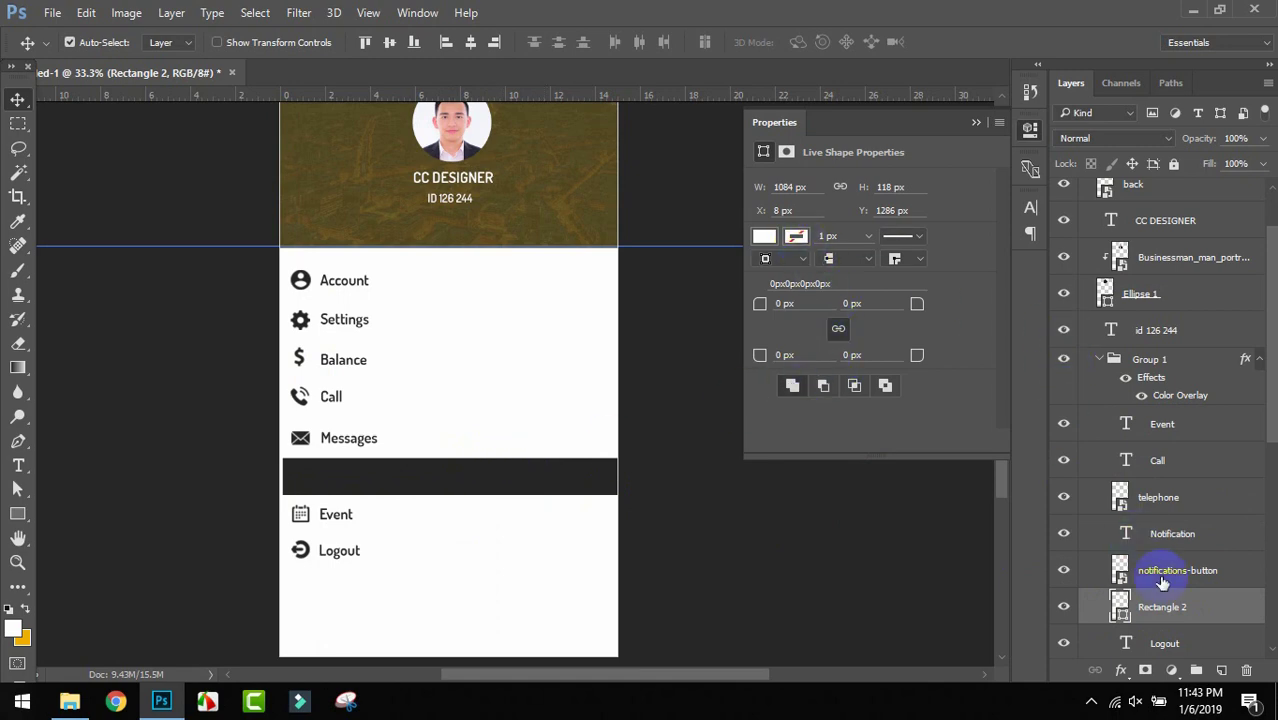
Fill the Notification row's rectangle with dark red #9a3131.
double_click(1119, 606)
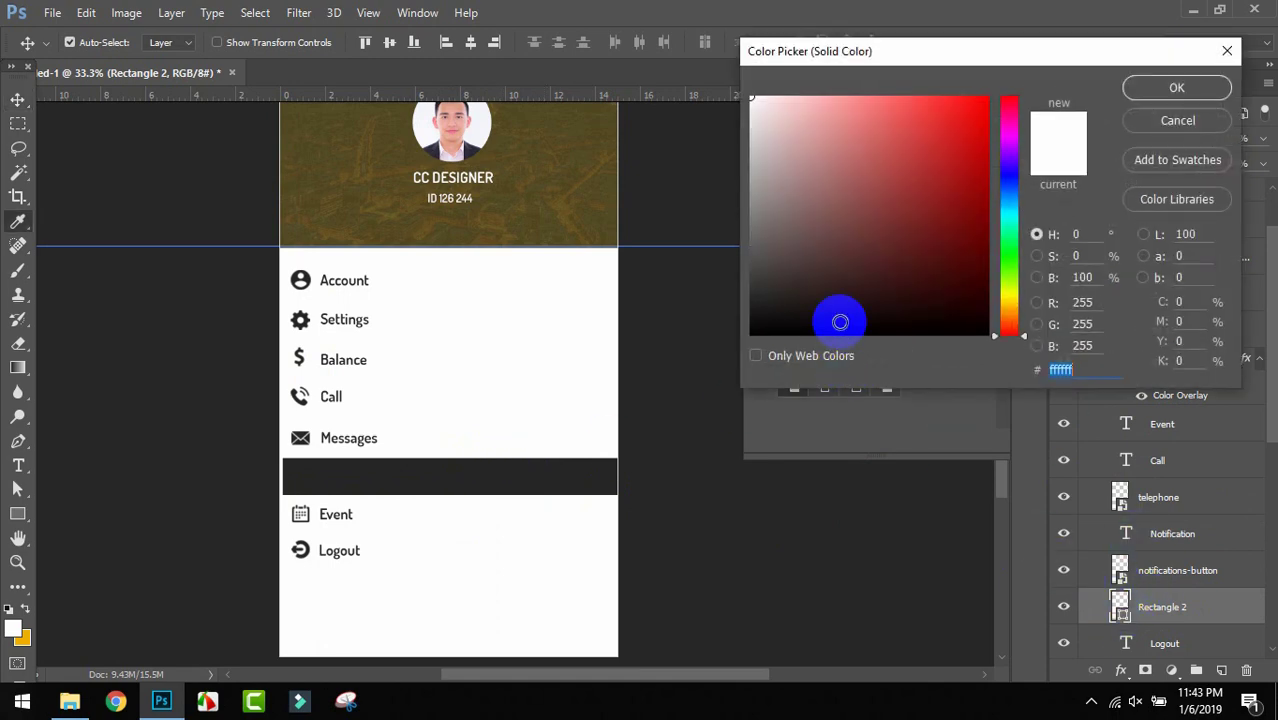
mouse_move(842, 314)
mouse_down()
mouse_move(832, 200)
mouse_move(912, 190)
mouse_up()
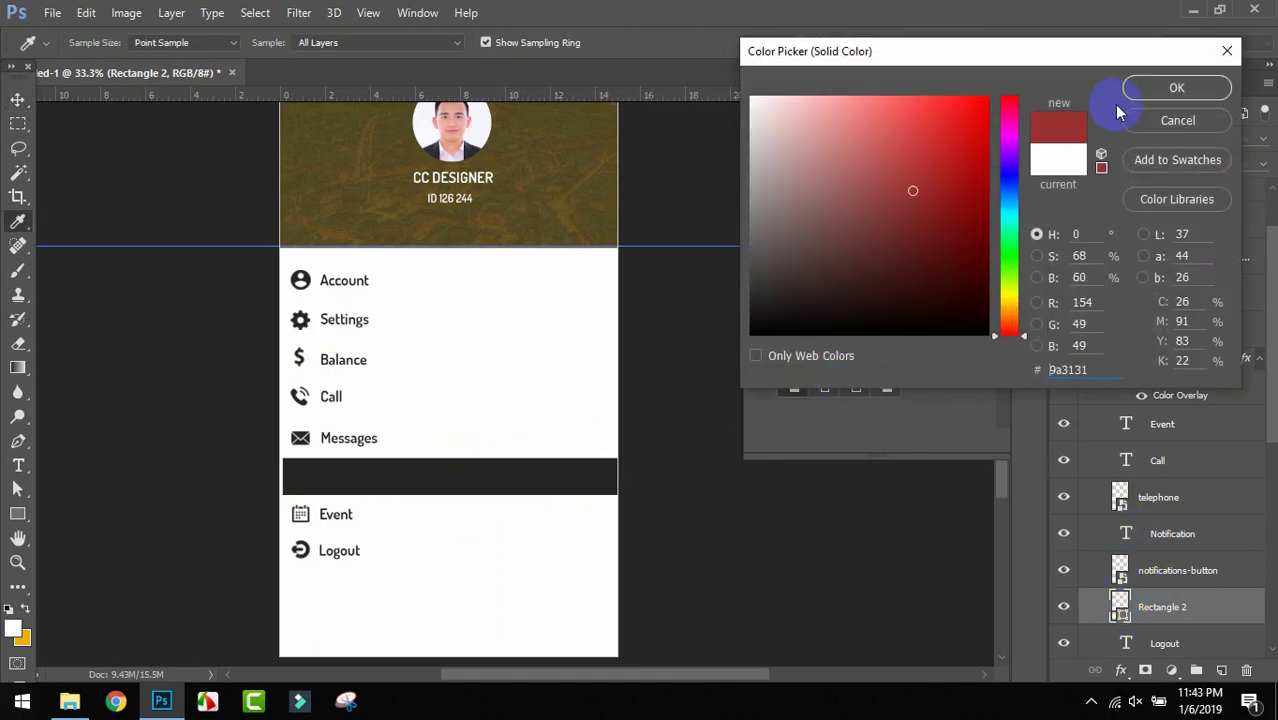
click(1168, 88)
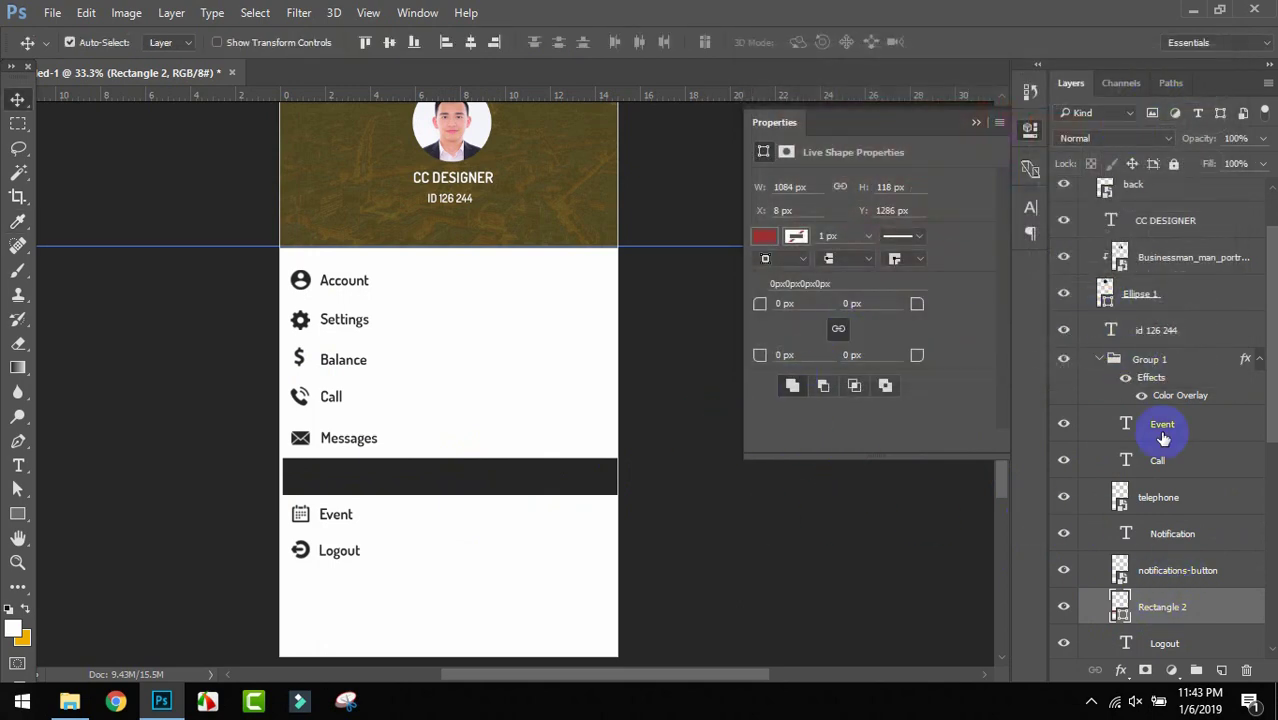
Move the rectangle's layer out of the menu group to just below the back icon and align it across the artboard's width.
drag(1188, 609, 1159, 260)
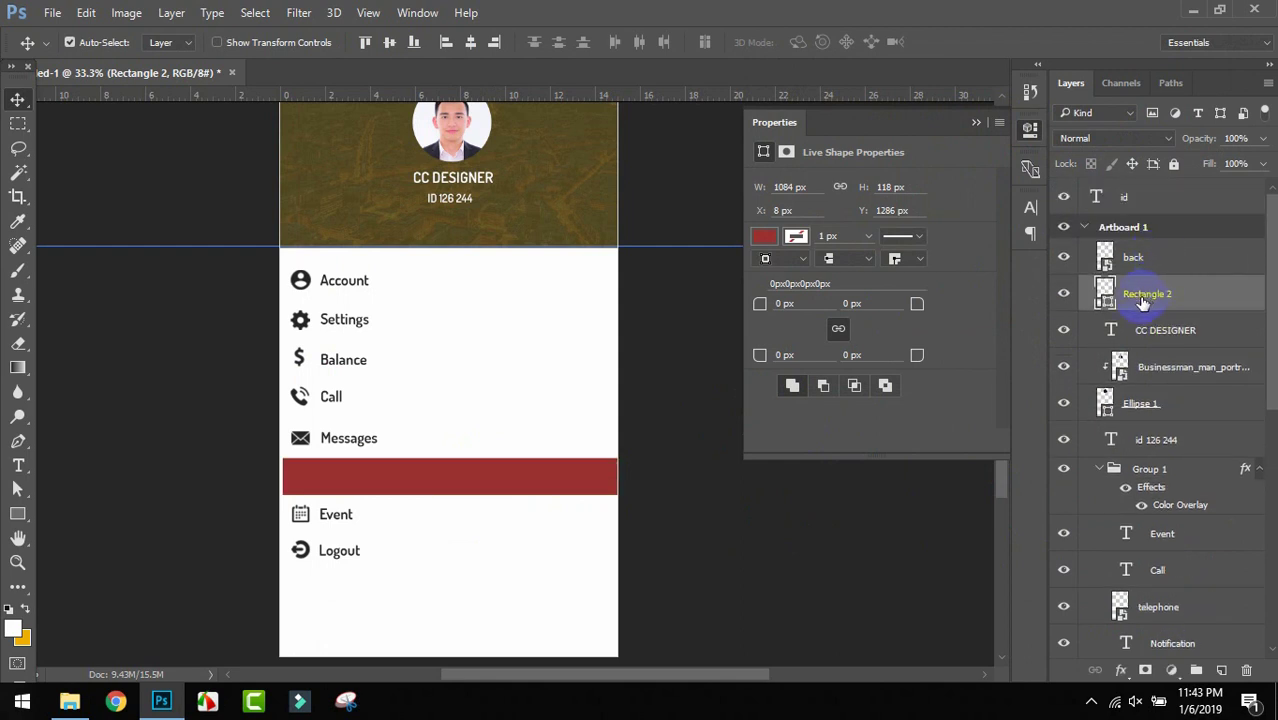
drag(508, 523, 489, 487)
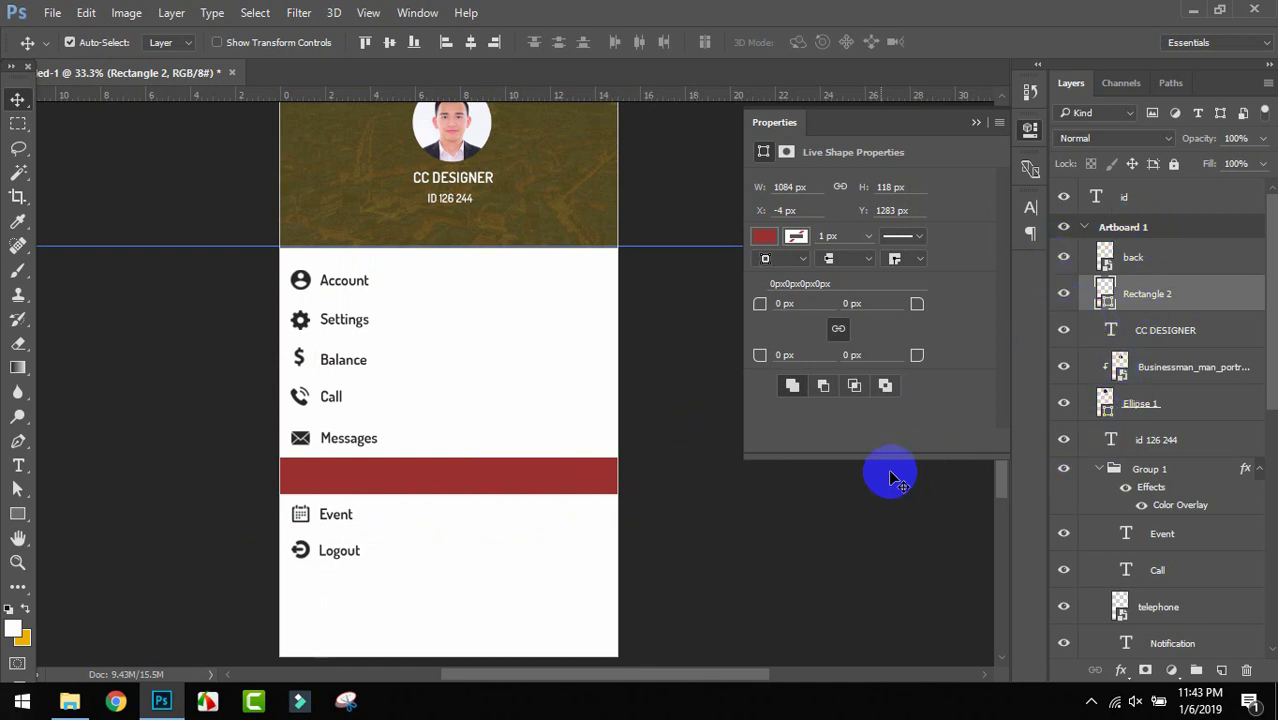
Label the menu group red and place the rectangle's layer directly beneath it, nudging the rectangle into line with the Notification row.
right_click(1100, 473)
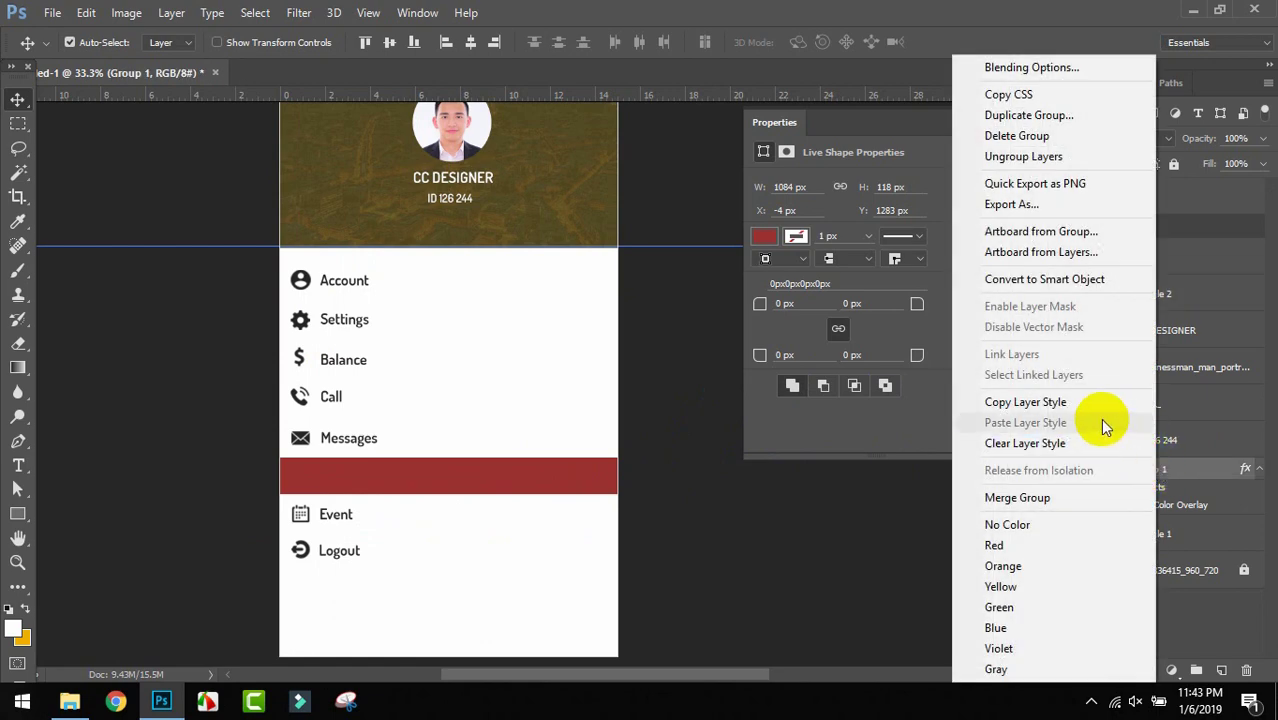
click(1045, 551)
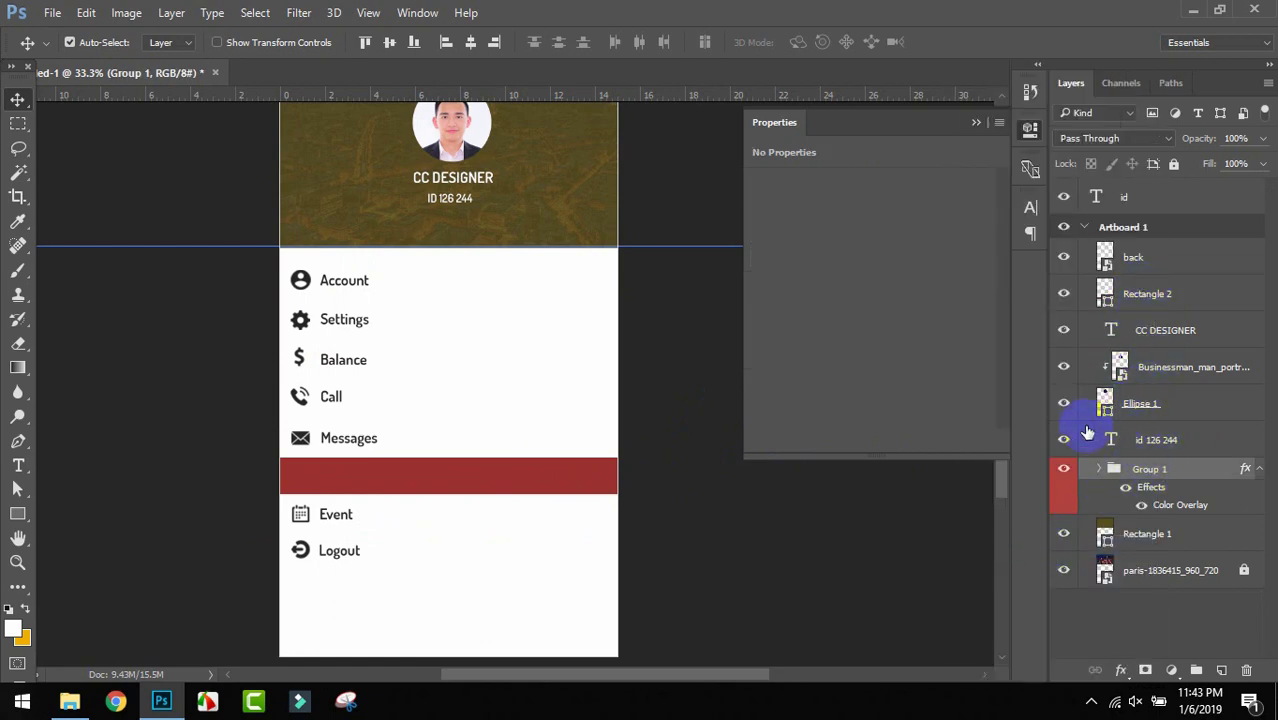
click(560, 488)
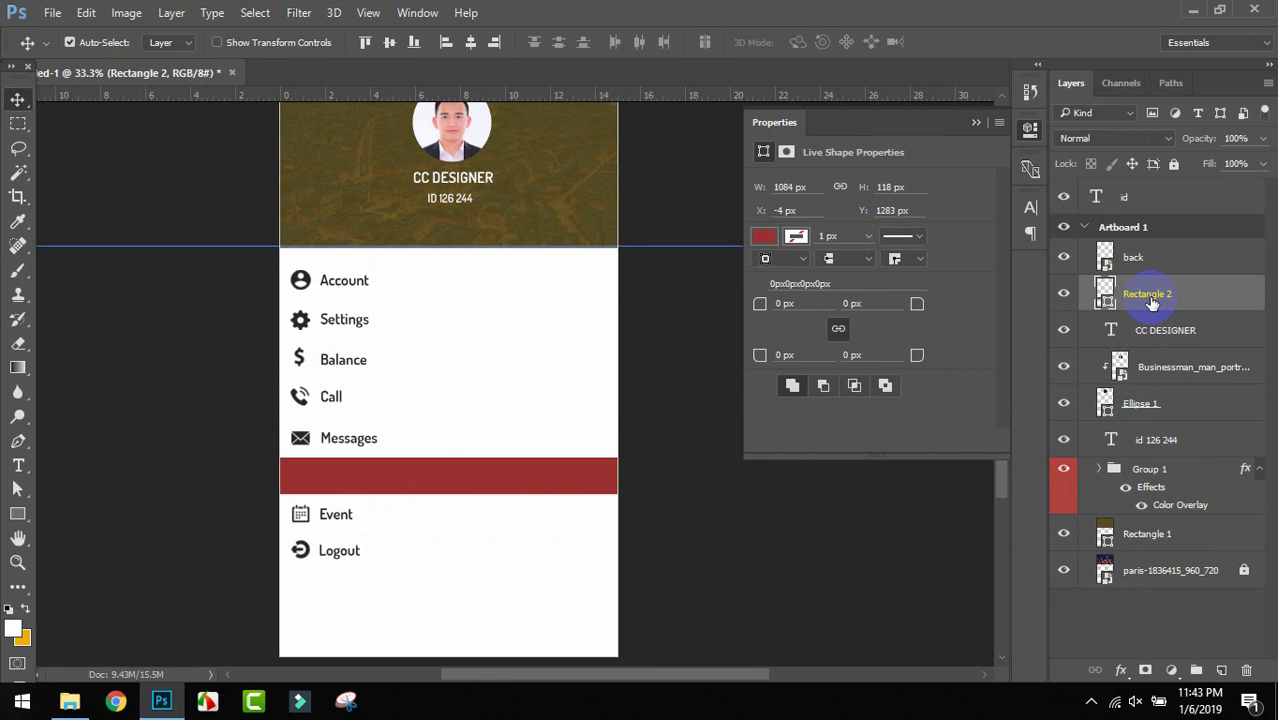
drag(1151, 305, 1140, 522)
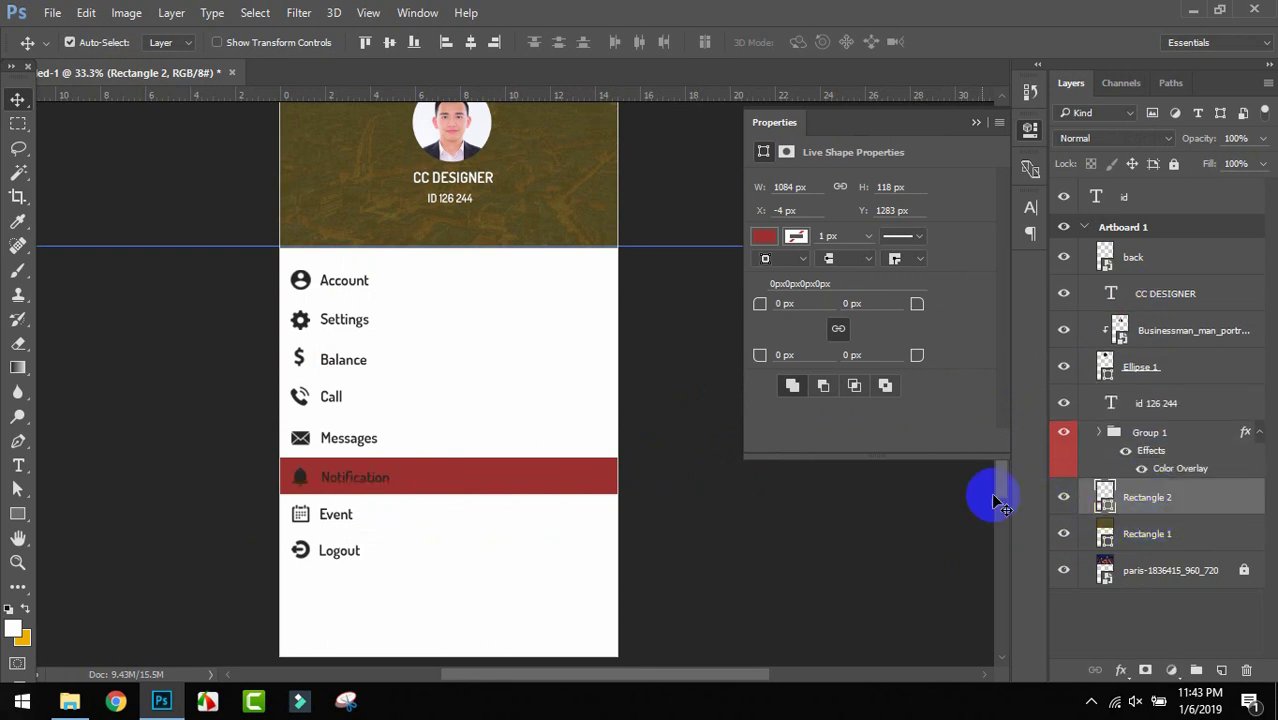
mouse_move(528, 477)
mouse_down()
mouse_move(508, 478)
mouse_move(528, 480)
mouse_up()
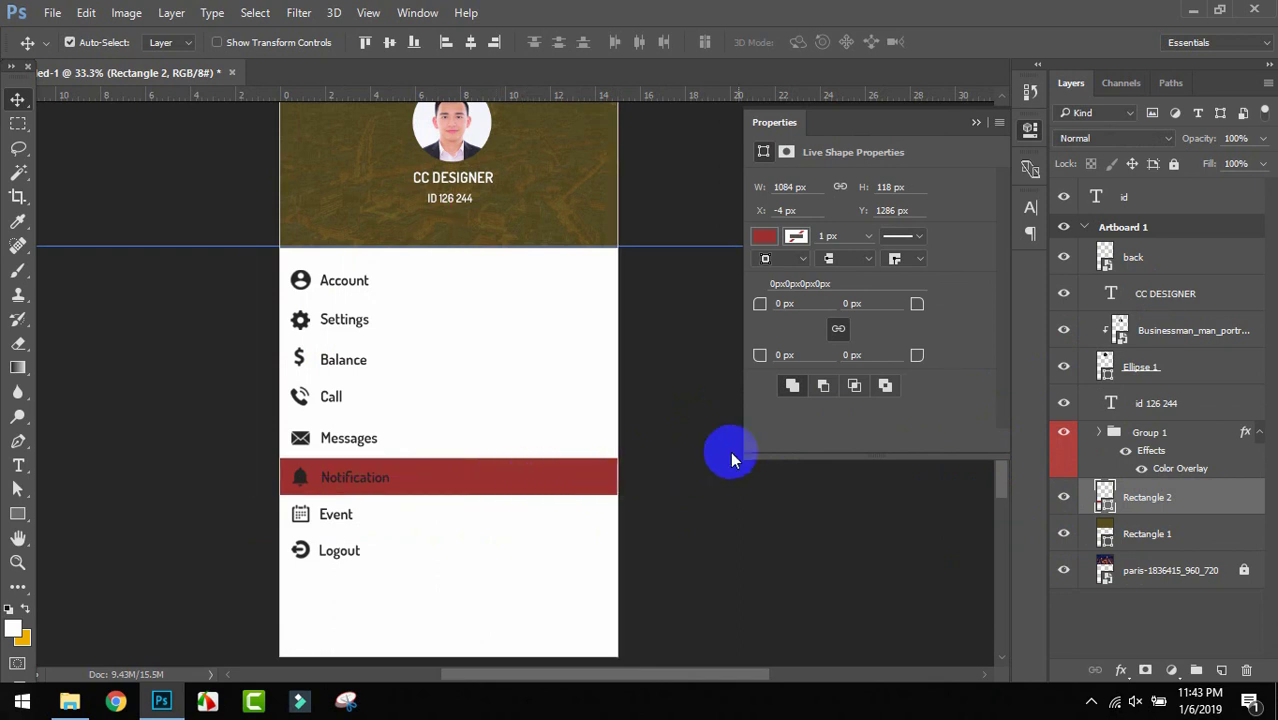
Change the Notification rectangle's fill to a light grey.
double_click(1108, 503)
drag(813, 200, 755, 145)
click(1177, 88)
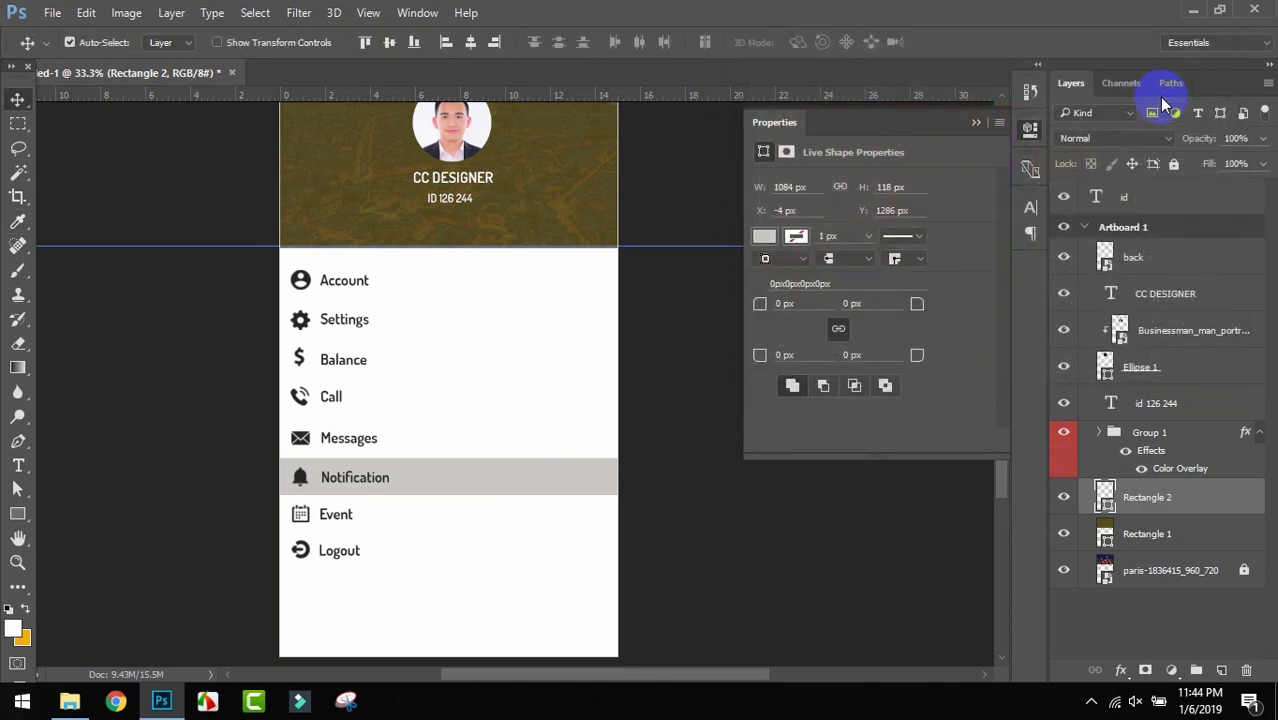
Add a Drop Shadow to the Notification rectangle with 0% spread and 12 px size.
right_click(1198, 491)
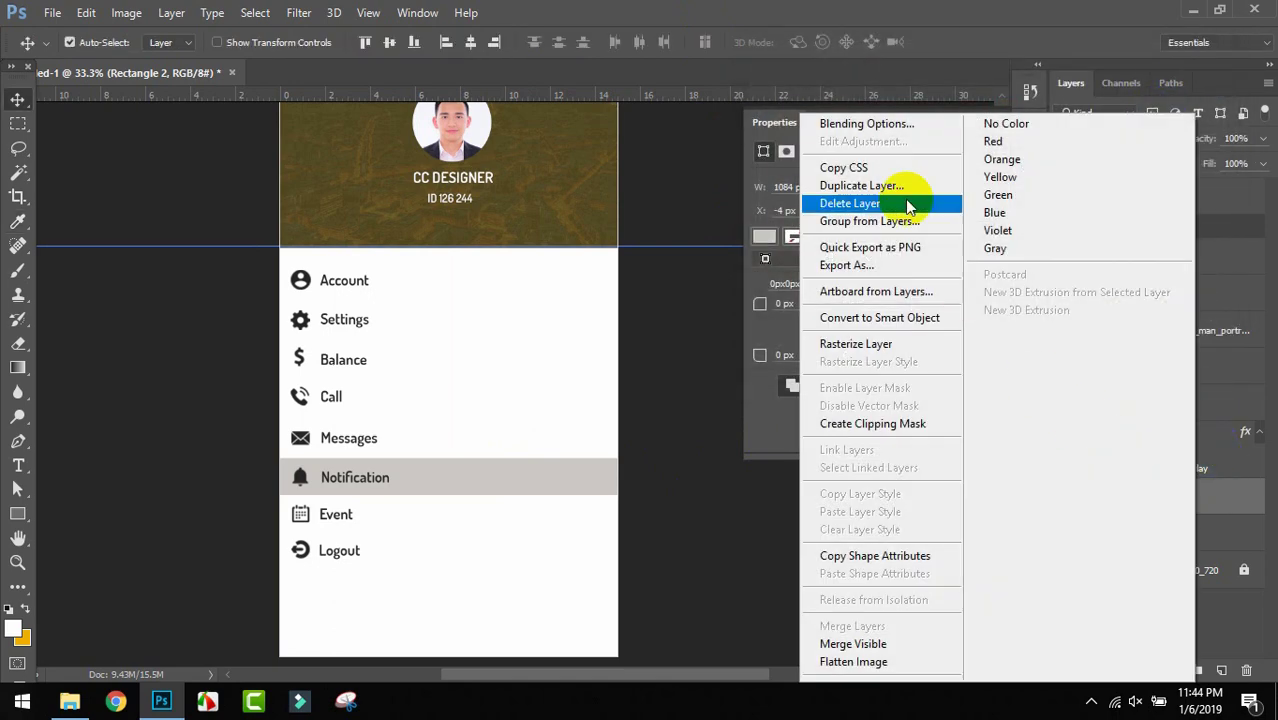
click(846, 124)
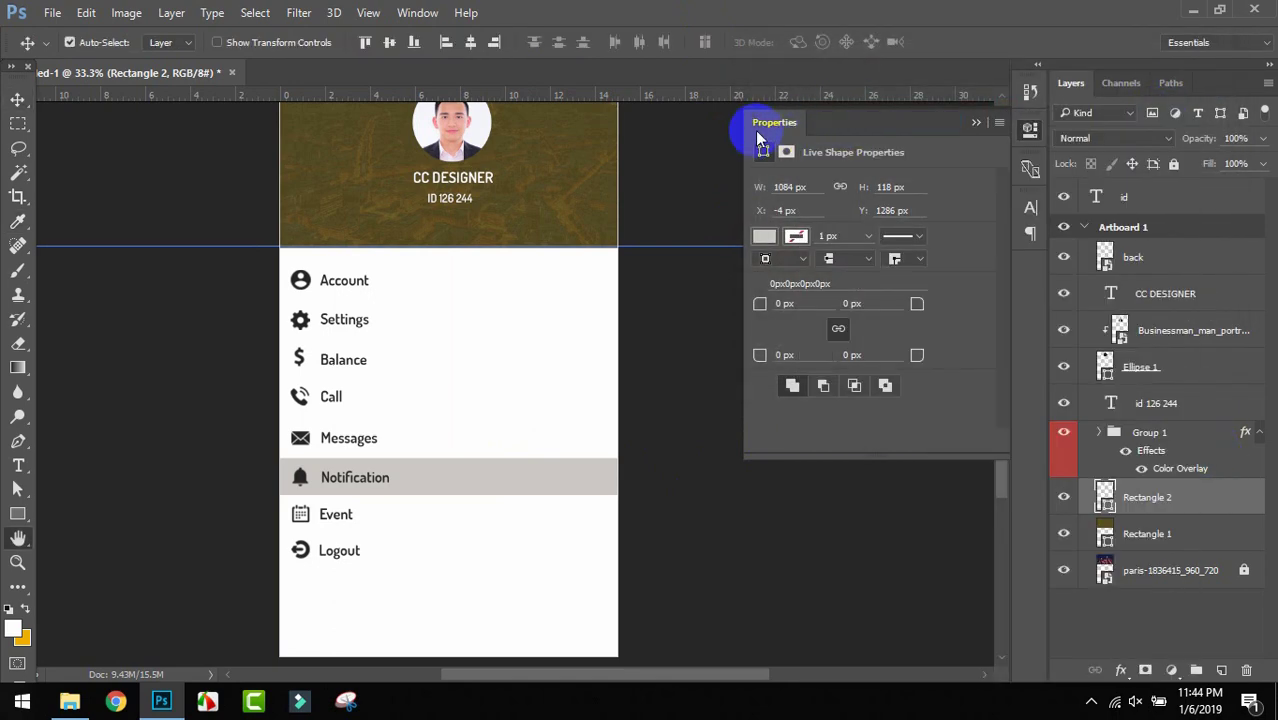
drag(605, 83, 772, 66)
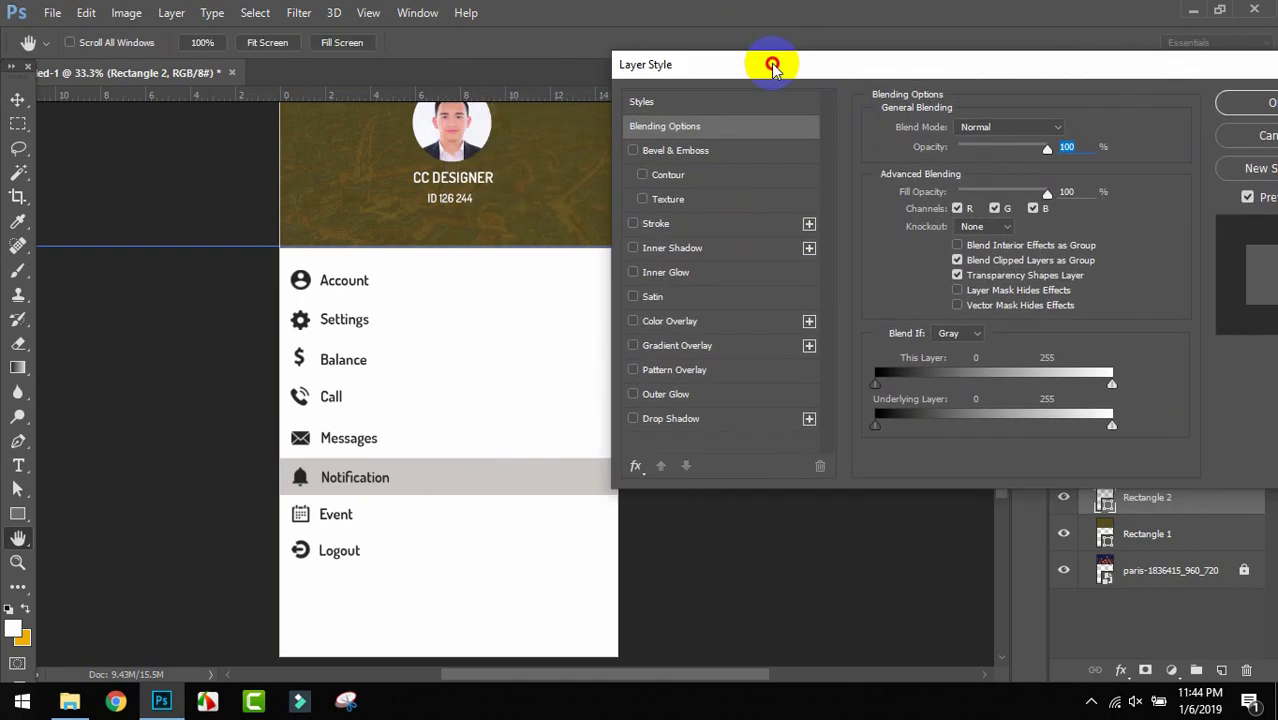
click(660, 422)
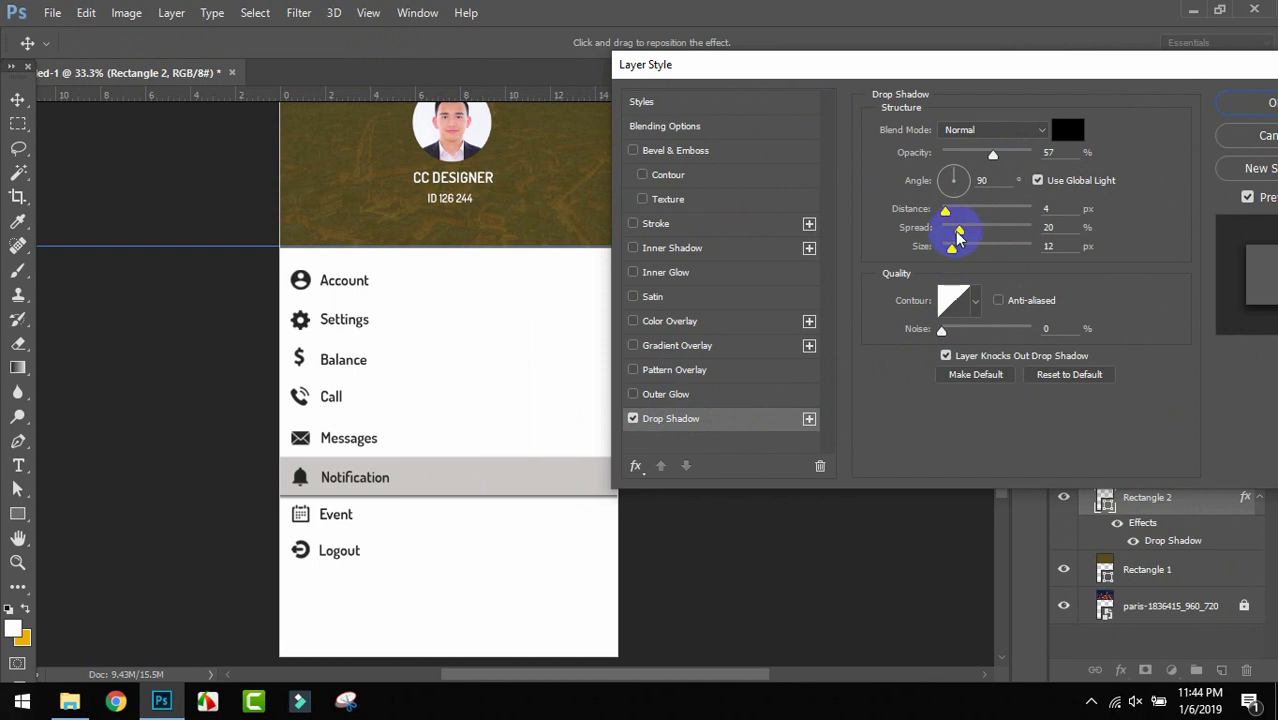
drag(958, 233, 948, 238)
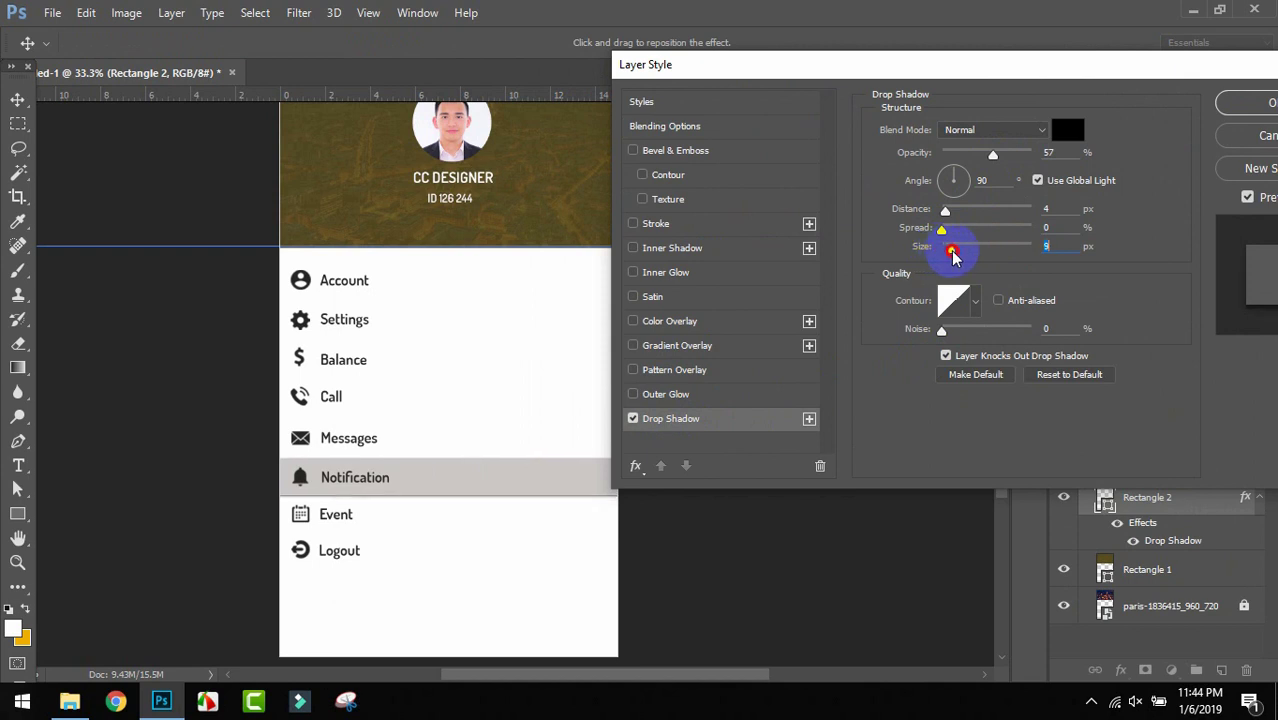
drag(952, 255, 959, 252)
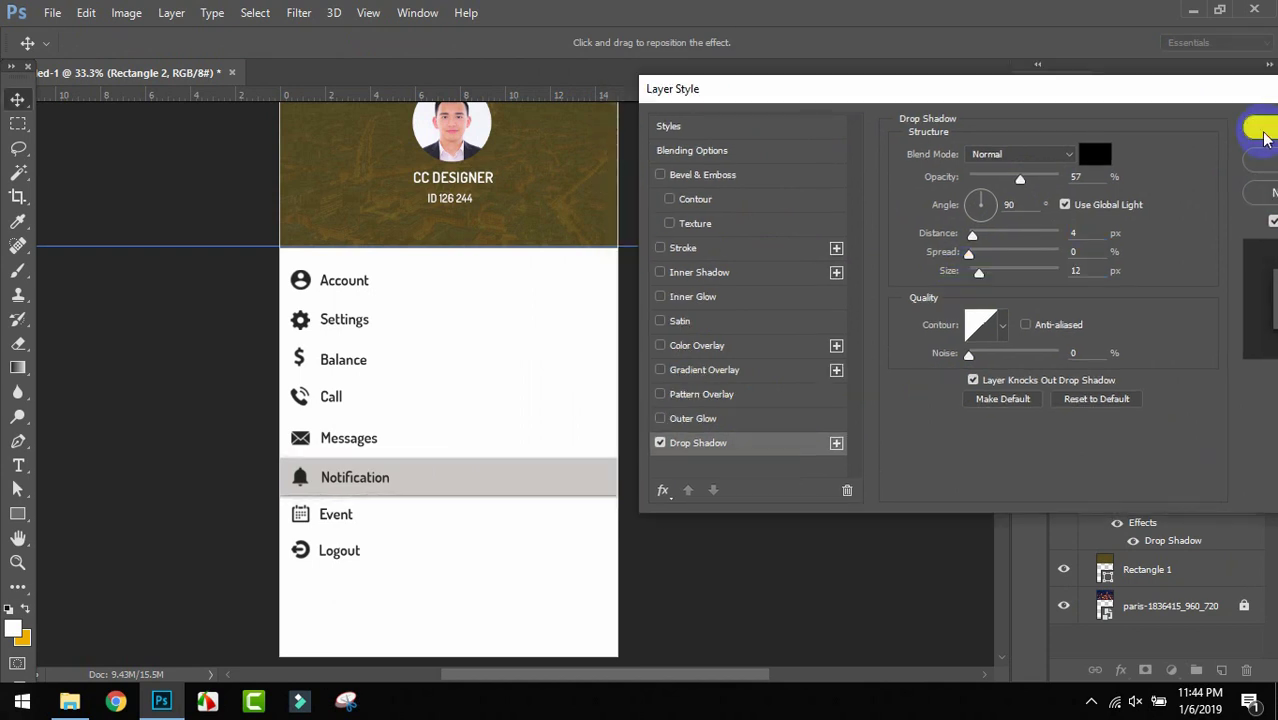
click(1262, 130)
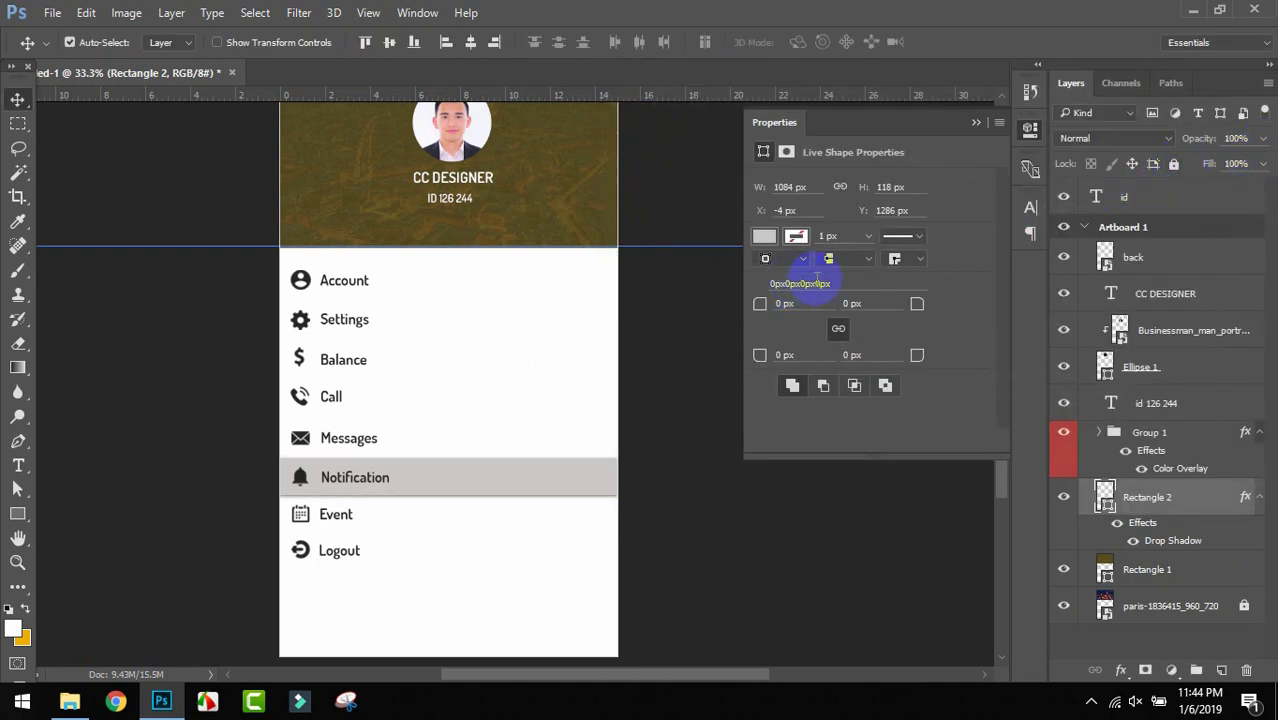
Change the Notification rectangle's fill to the lighter grey #d9d6d6.
double_click(1108, 505)
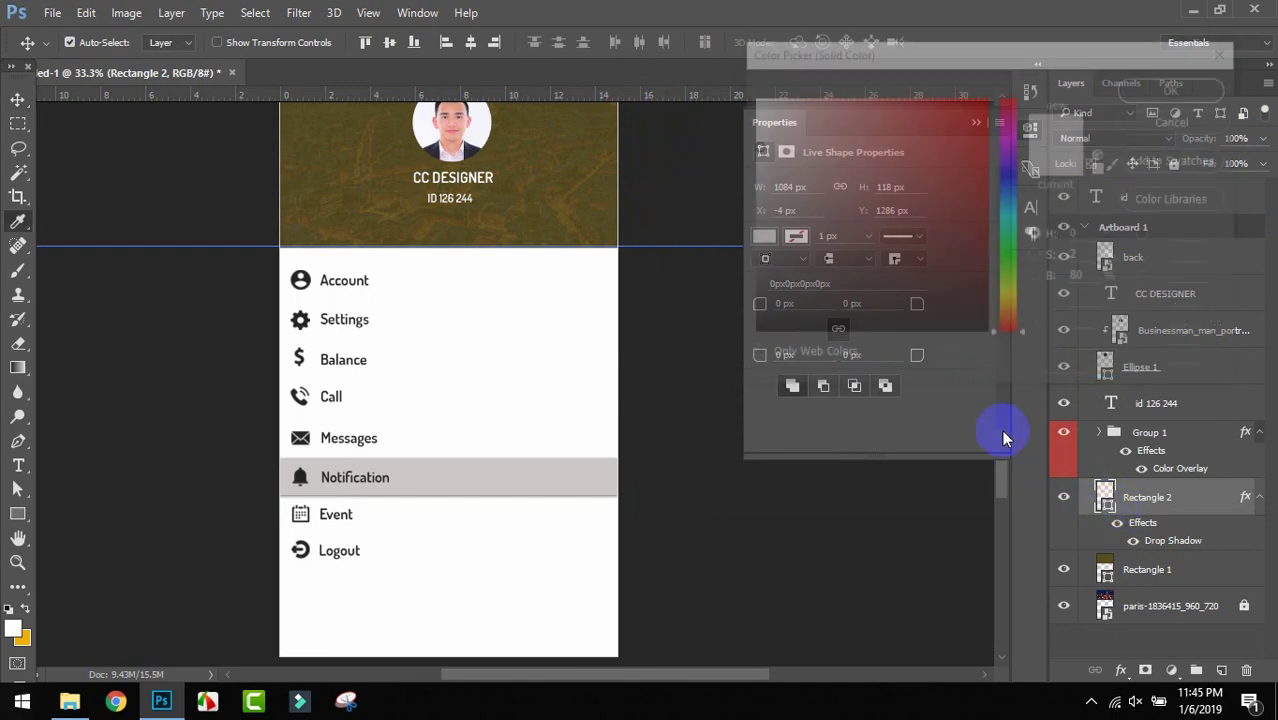
drag(756, 124, 753, 134)
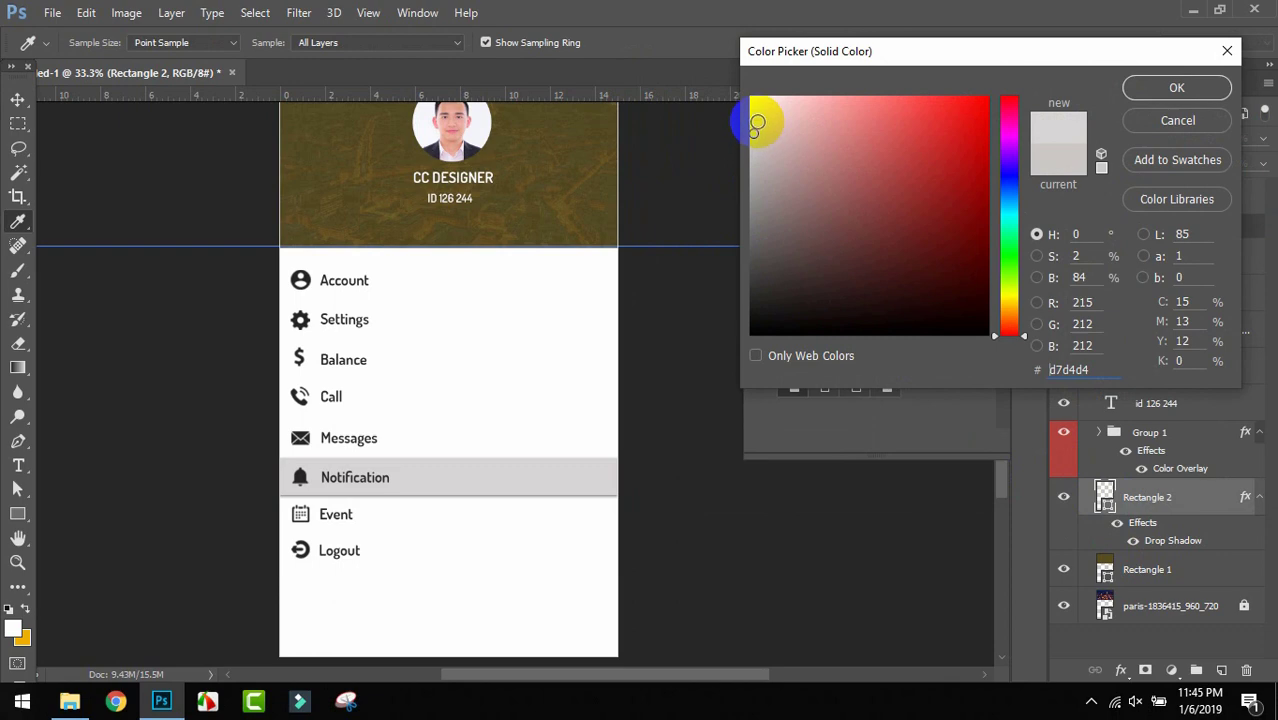
drag(753, 123, 753, 120)
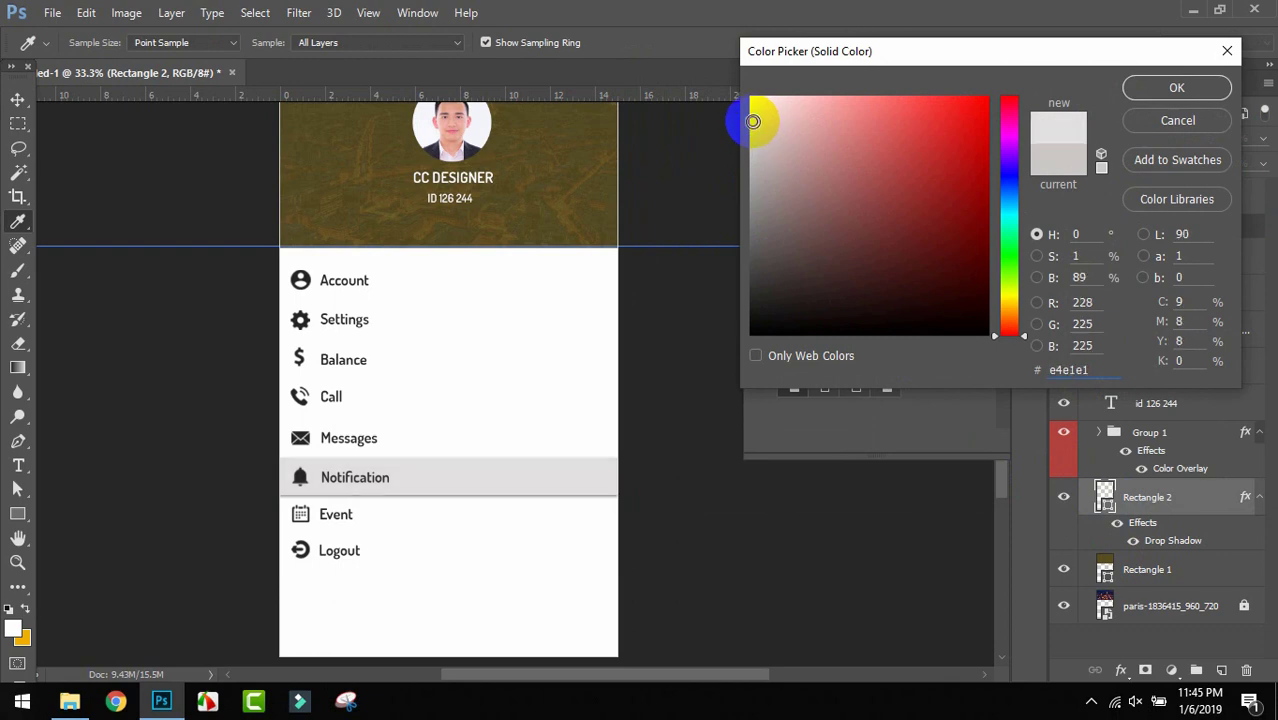
click(747, 128)
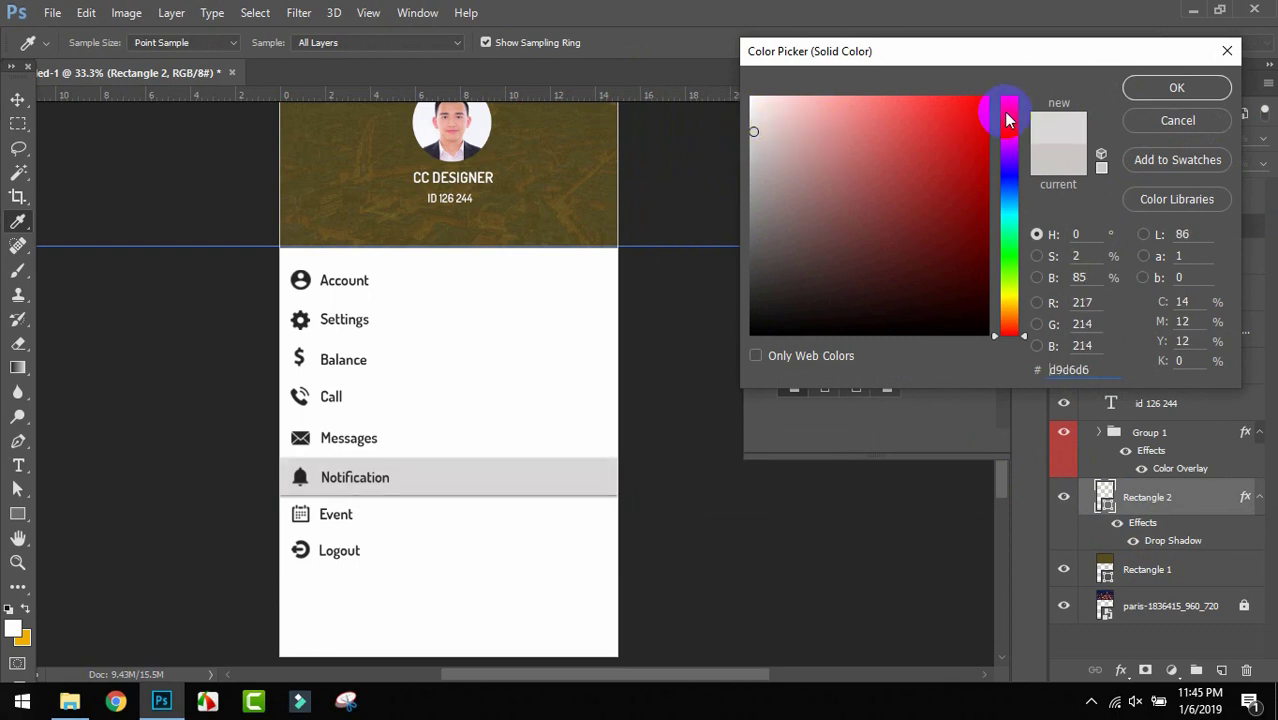
click(1177, 88)
key(v)
Draw a small square at the far end of the Notification row and fill it with red.
click(18, 465)
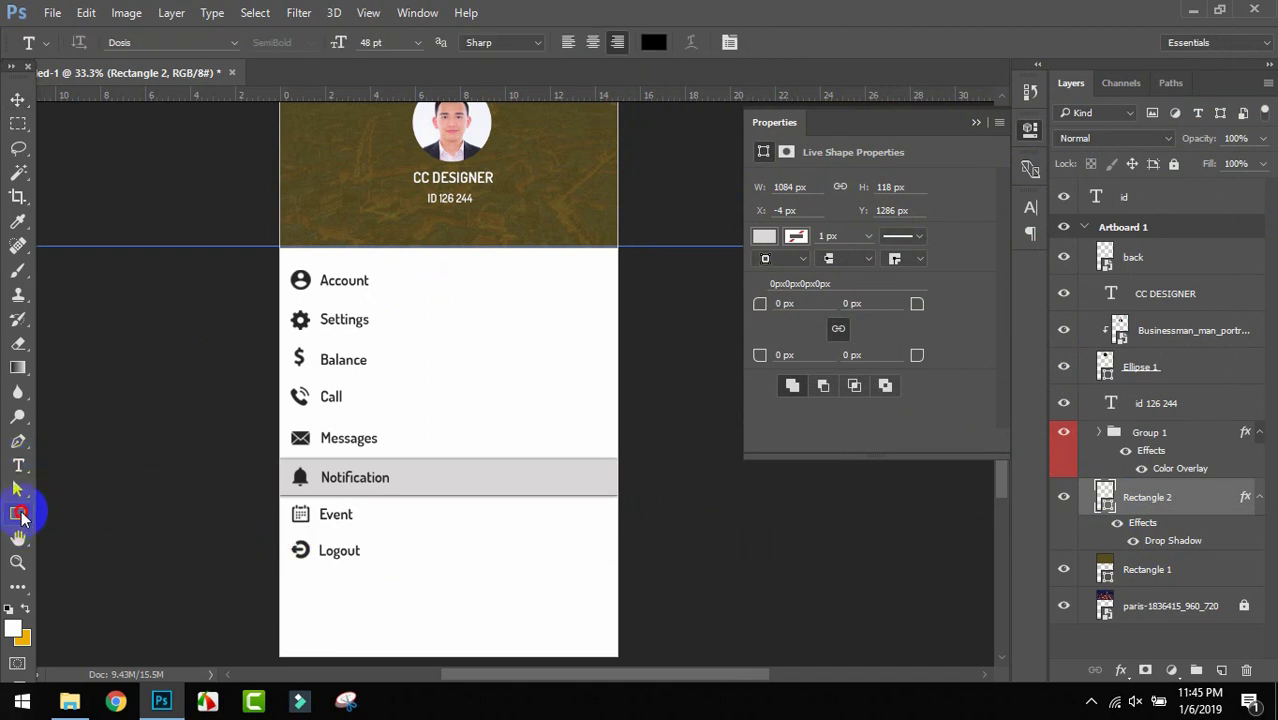
click(18, 513)
drag(442, 520, 606, 490)
click(18, 99)
double_click(1104, 497)
click(984, 96)
click(1106, 86)
Scale the red square down to about 78% so it fits inside the Notification row.
key(ctrl+t)
drag(610, 463, 584, 470)
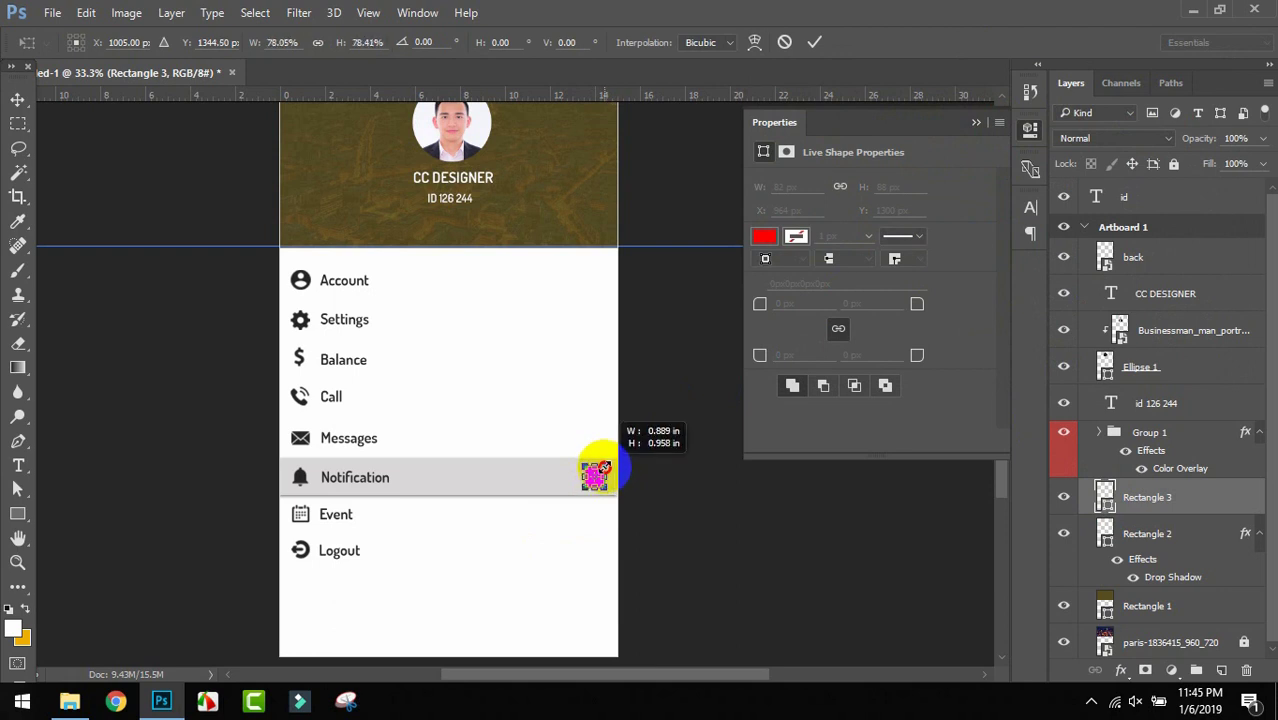
key(Return)
Add the text "4" and place it centred on the red square in the Notification row.
key(t)
click(479, 567)
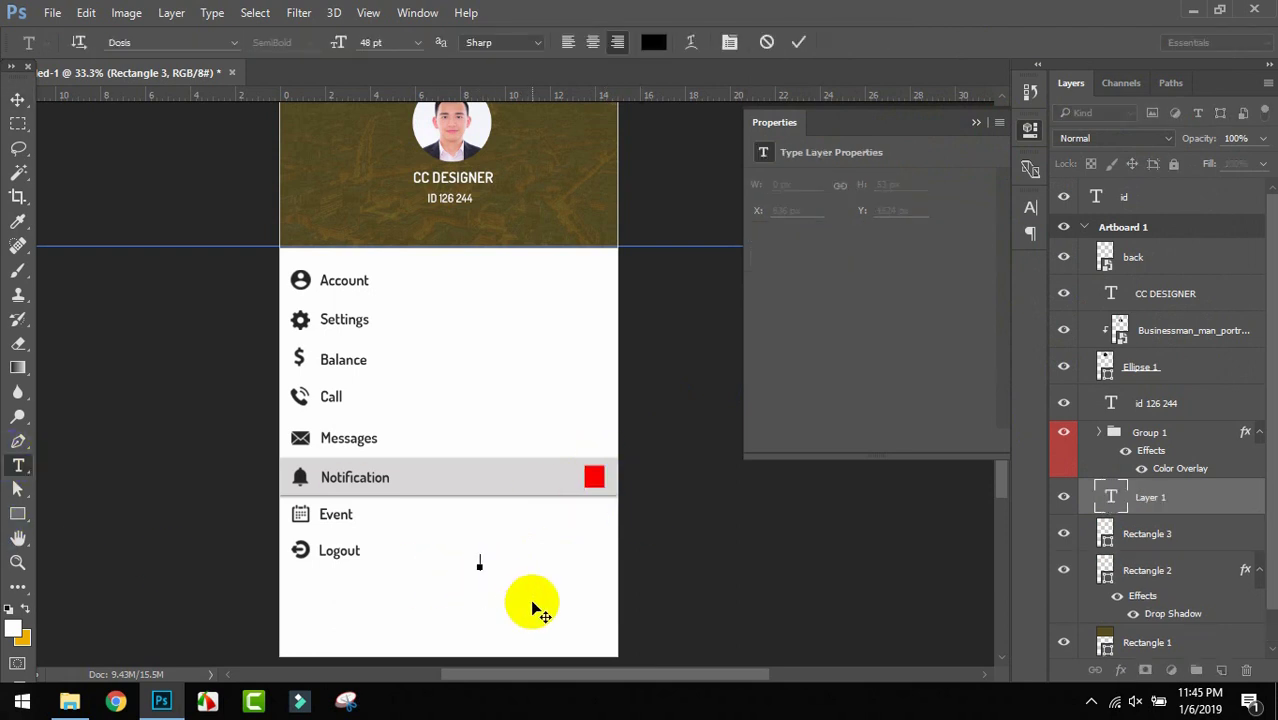
text(4)
key(ctrl+Return)
key(v)
drag(471, 556, 593, 477)
Colour the "4" text white and move its layer above the menu group.
click(1030, 207)
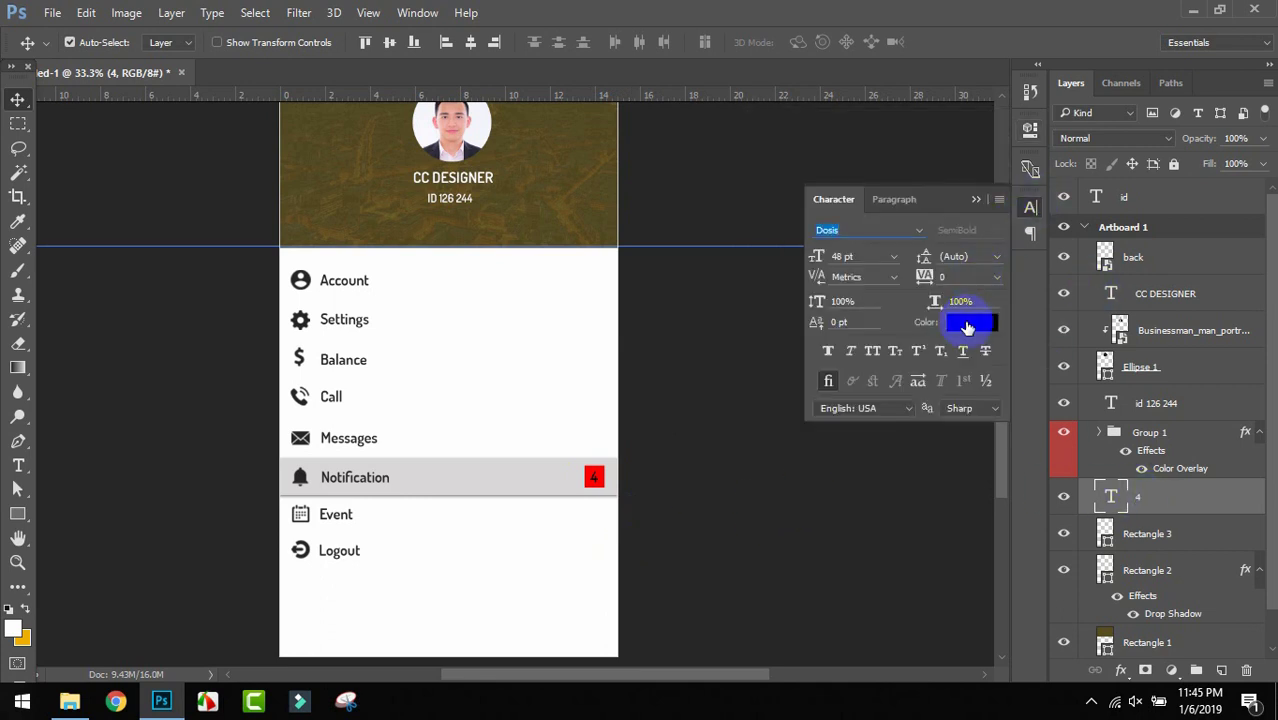
click(967, 323)
click(1145, 88)
drag(1150, 432, 1164, 400)
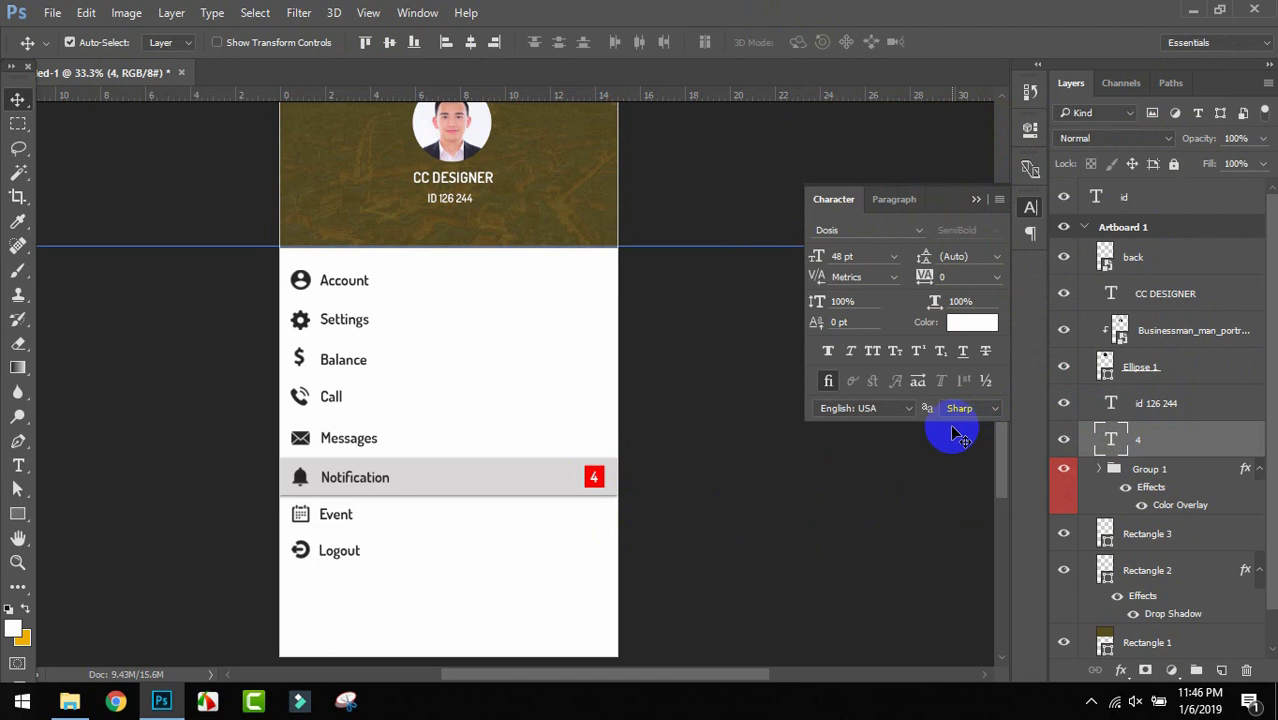
Draw a rectangle of about 1122 × 1324 px over the menu area and move its layer directly above the Paris photo layer.
click(17, 513)
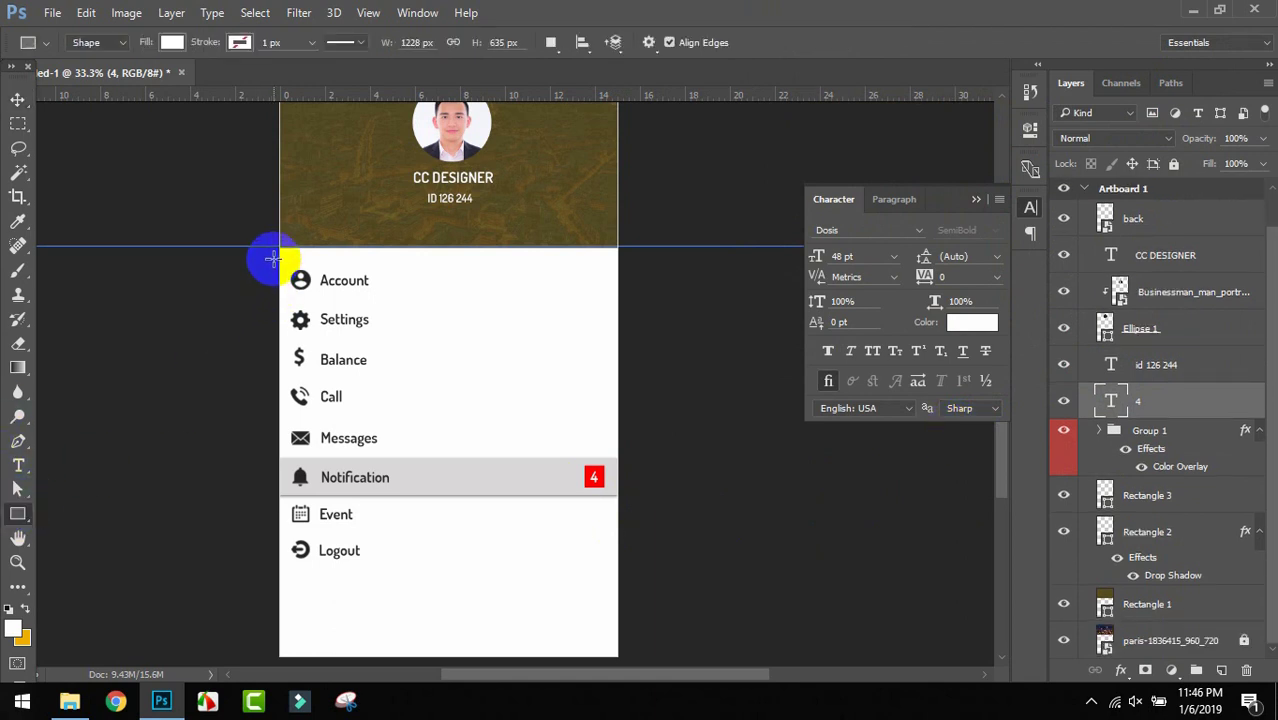
drag(275, 245, 626, 638)
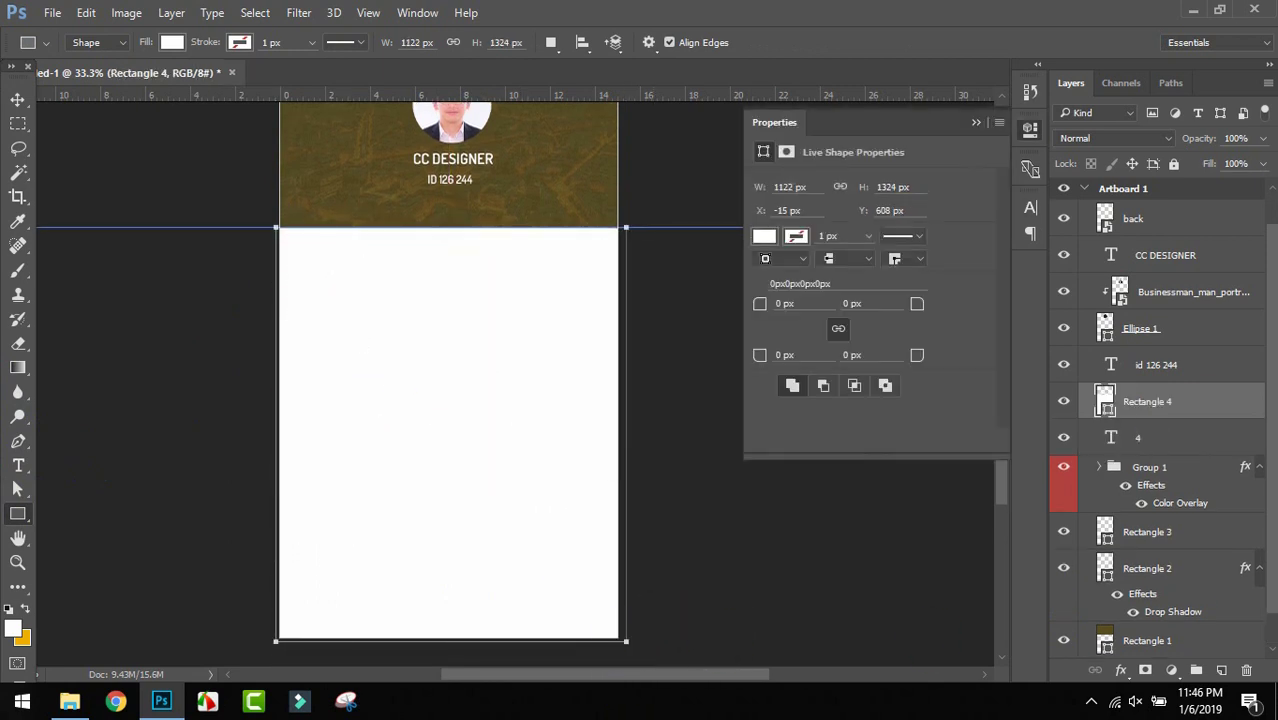
scroll(1250, 394, down, 1)
drag(1175, 371, 1152, 641)
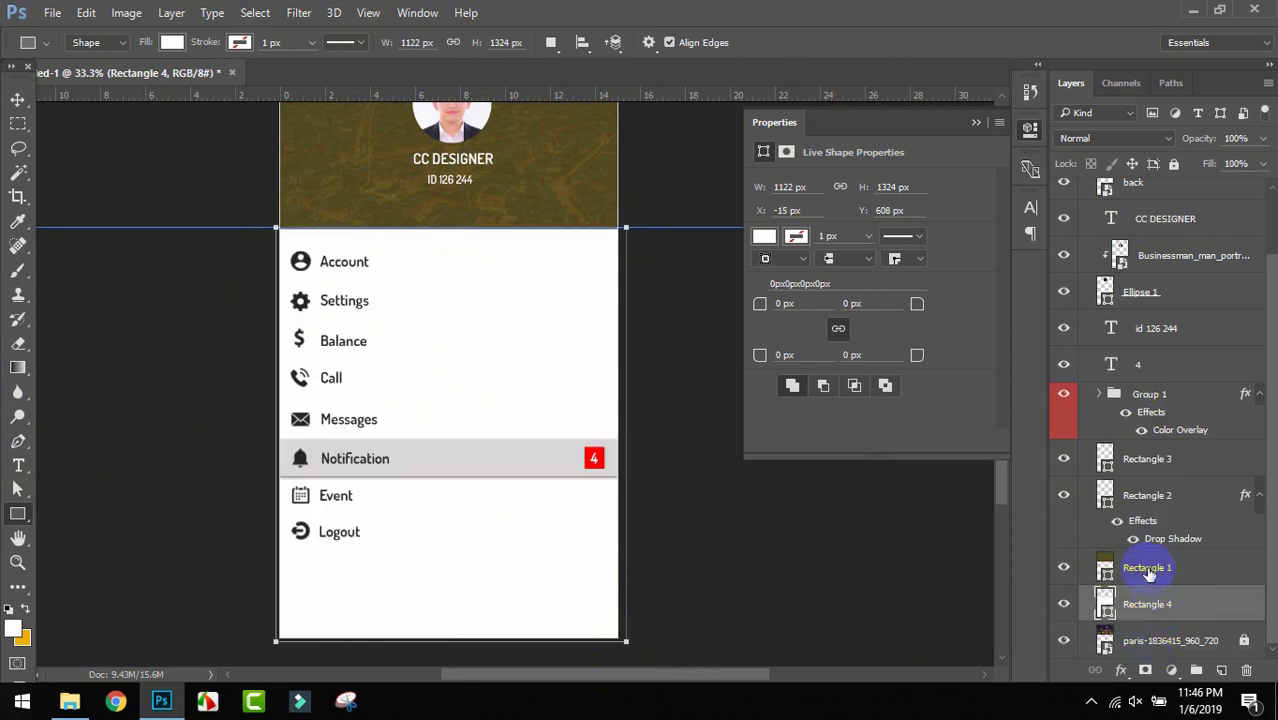
Fill the menu background rectangle with the very light grey #f1ecec and deselect it.
double_click(1105, 604)
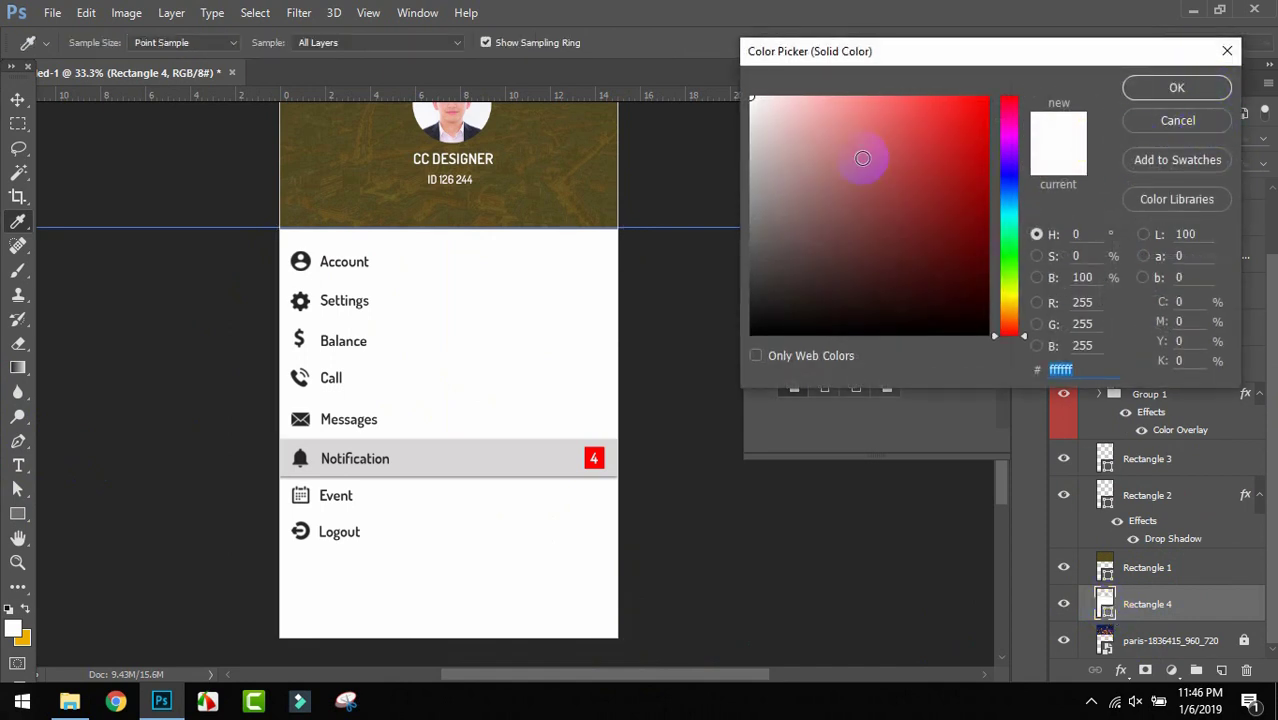
click(755, 109)
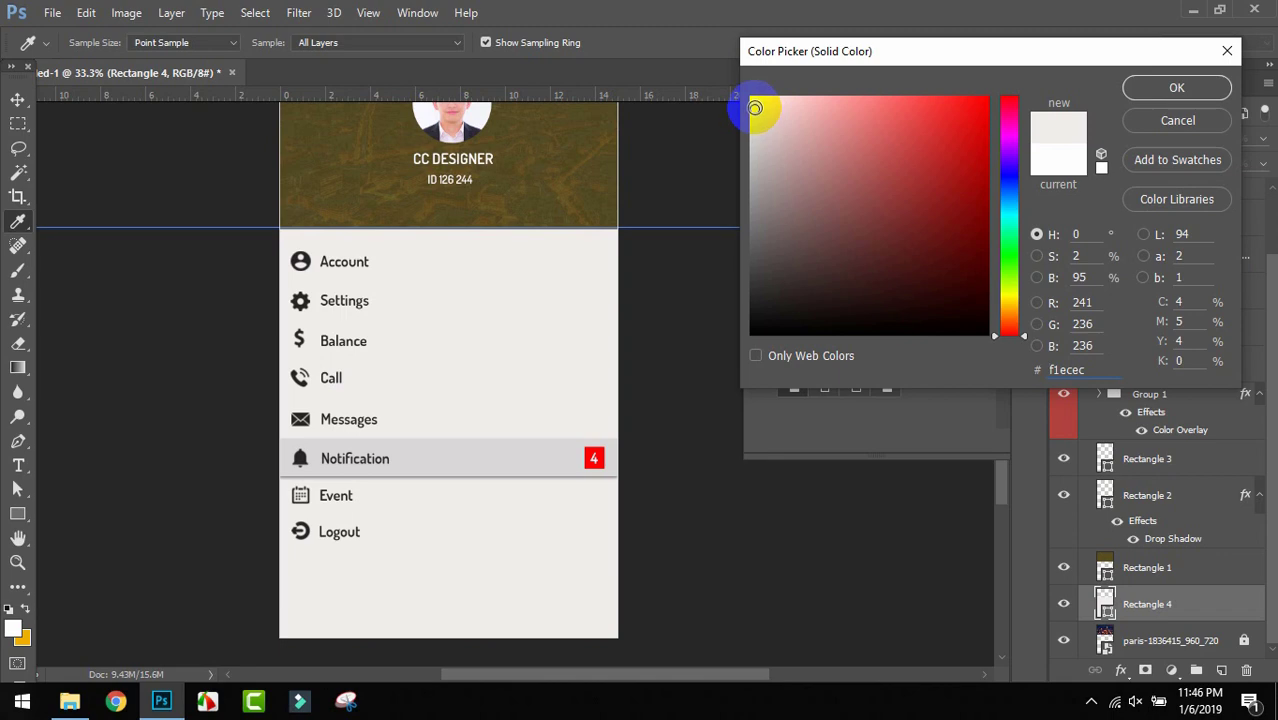
click(1176, 87)
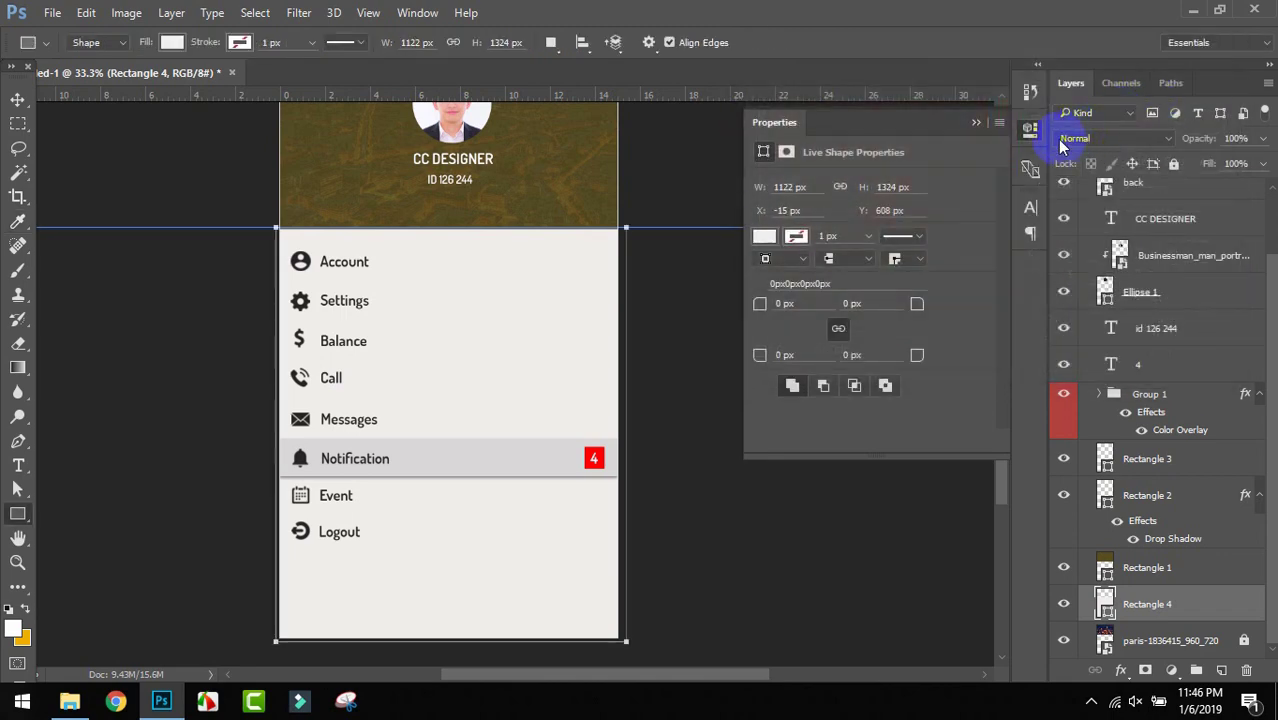
click(17, 99)
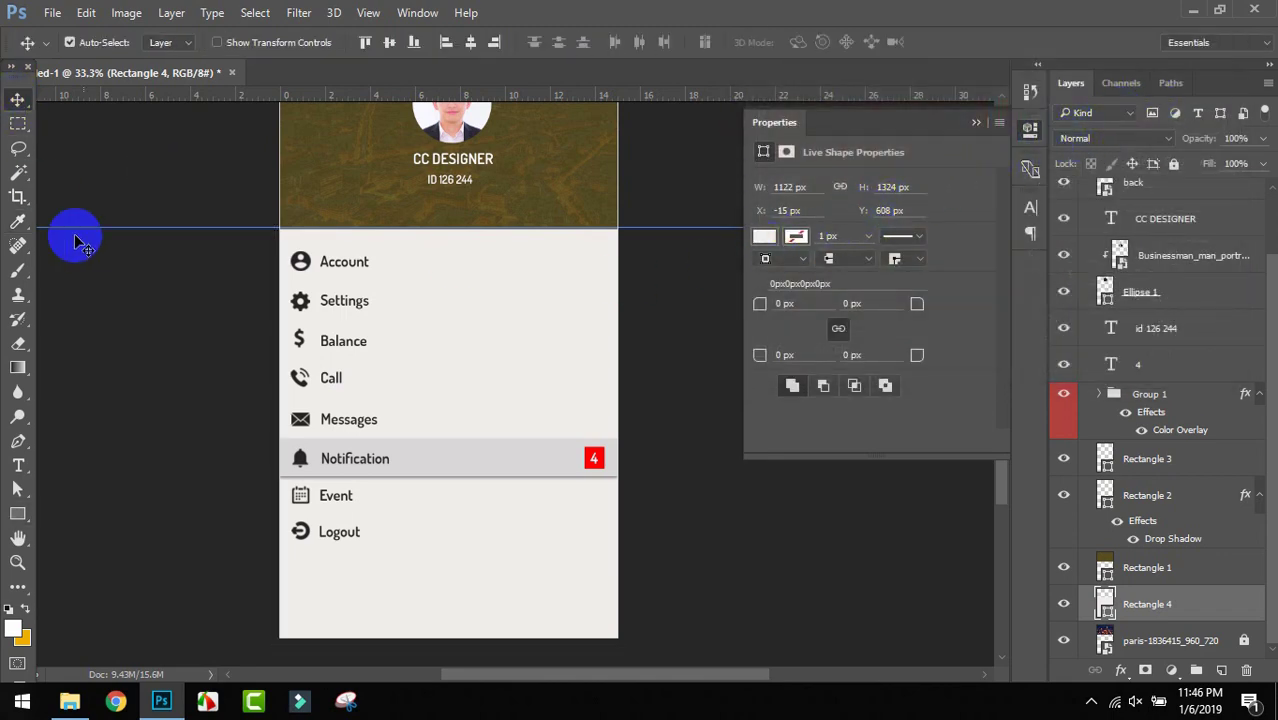
click(125, 370)
Set the opacity of the header's tint rectangle to 100%.
scroll(186, 370, up, 2)
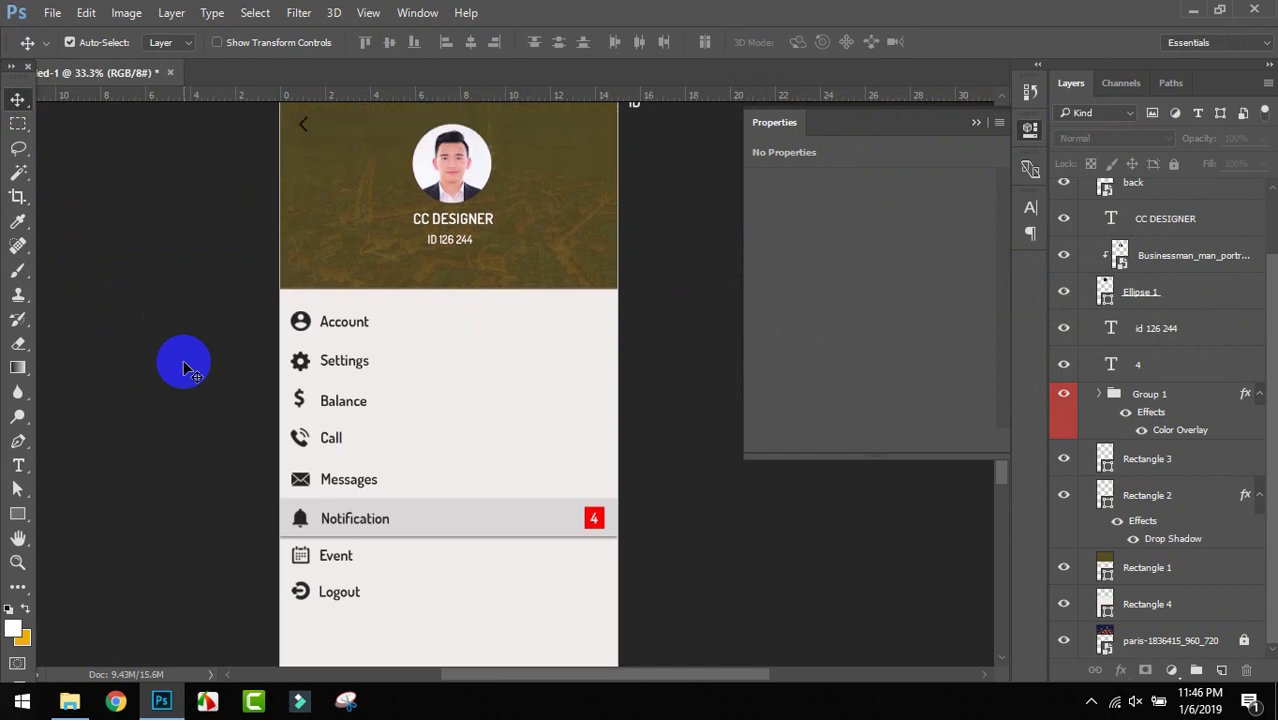
key(ctrl+minus)
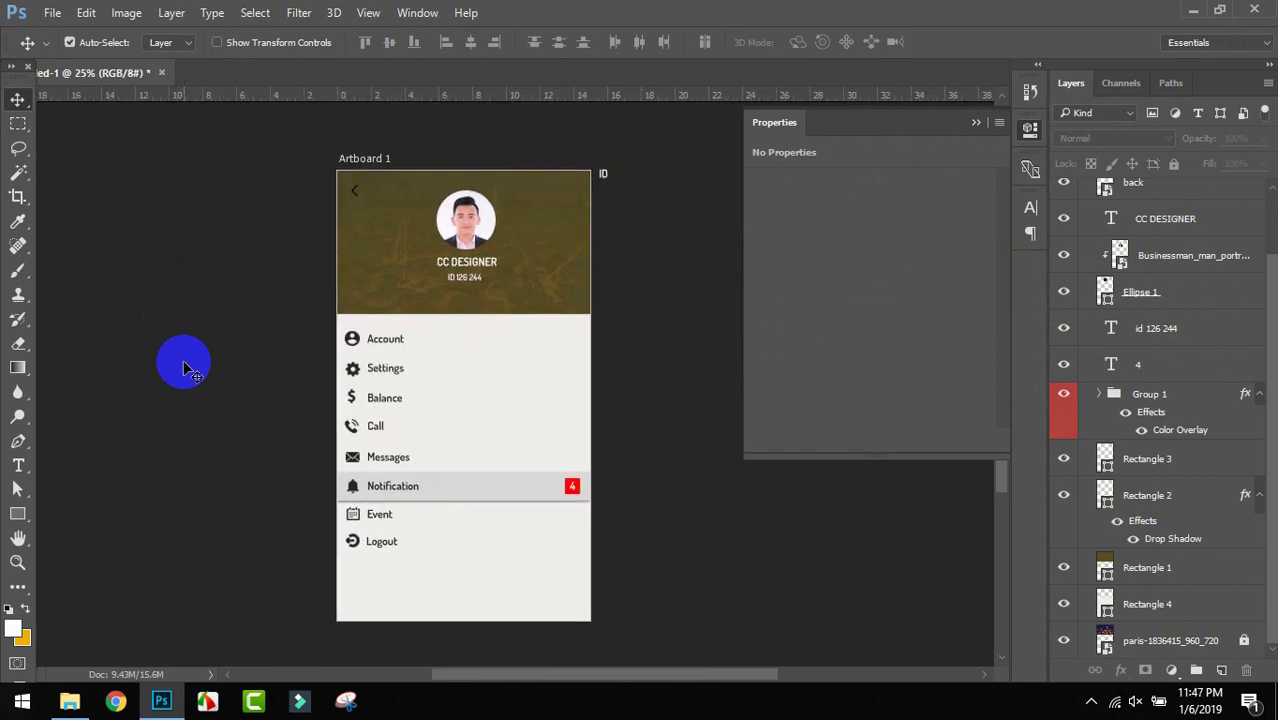
scroll(480, 305, up, 1)
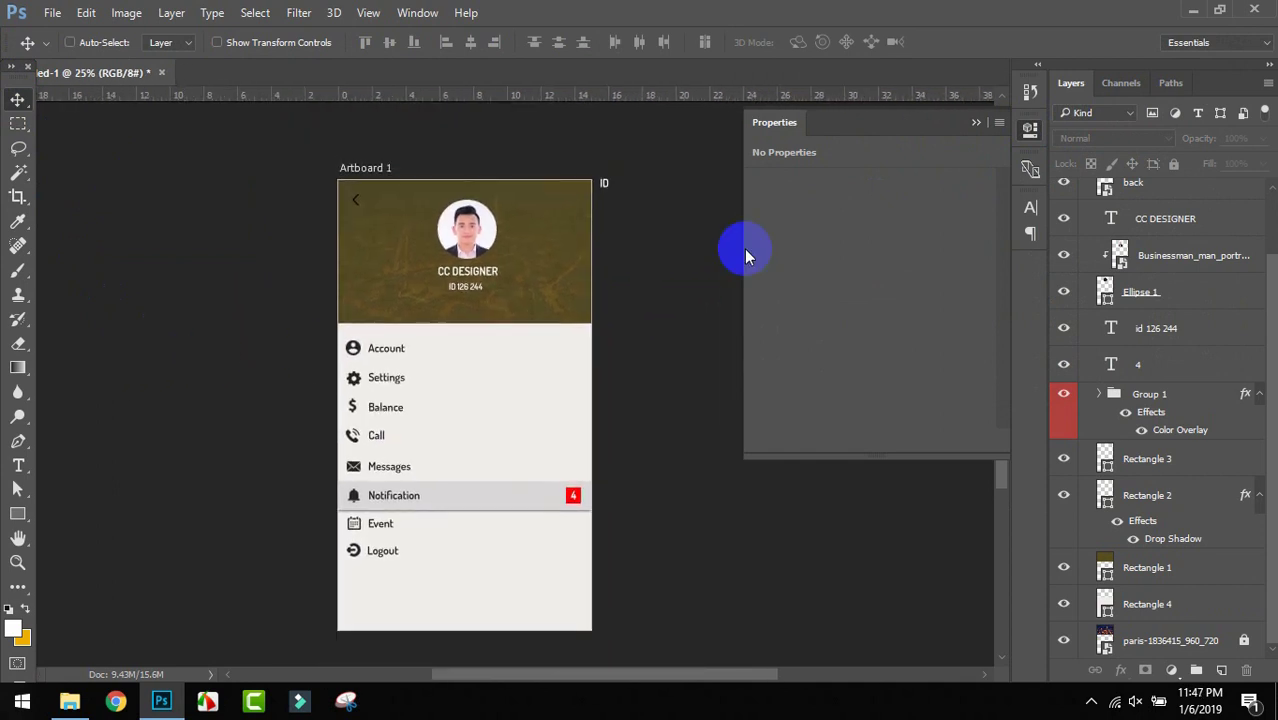
key(ctrl)
click(551, 257)
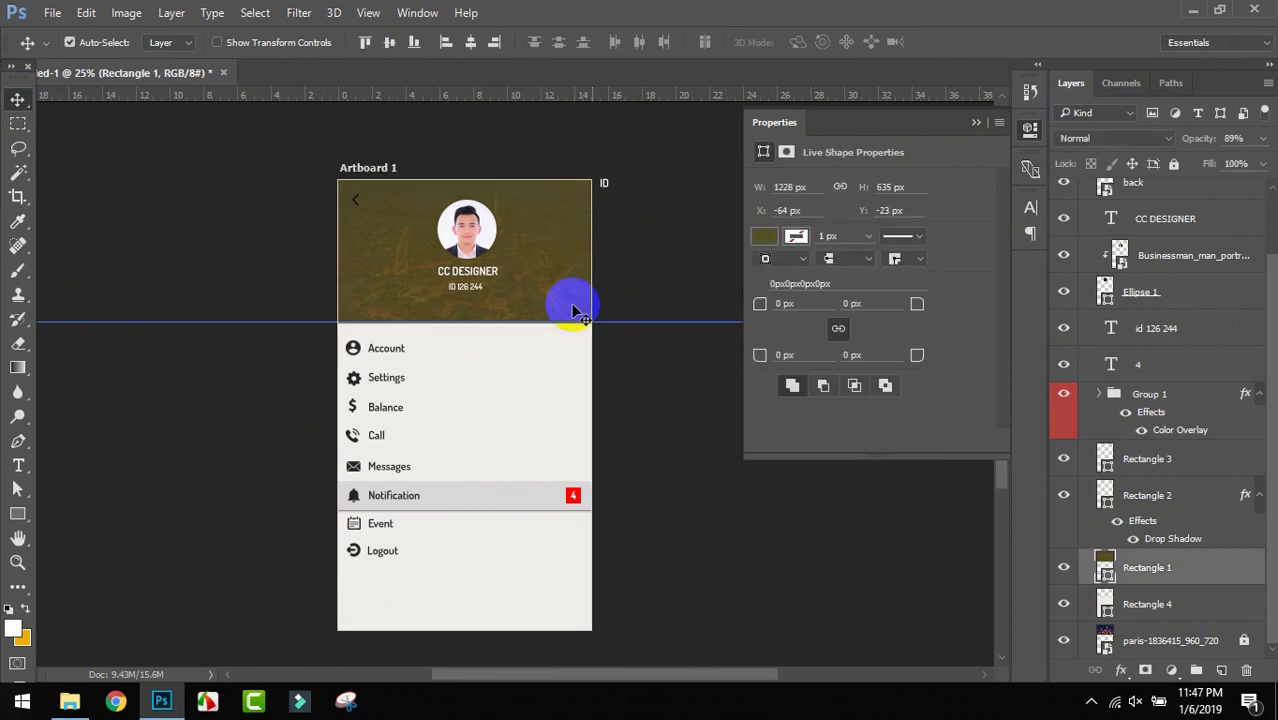
click(1263, 138)
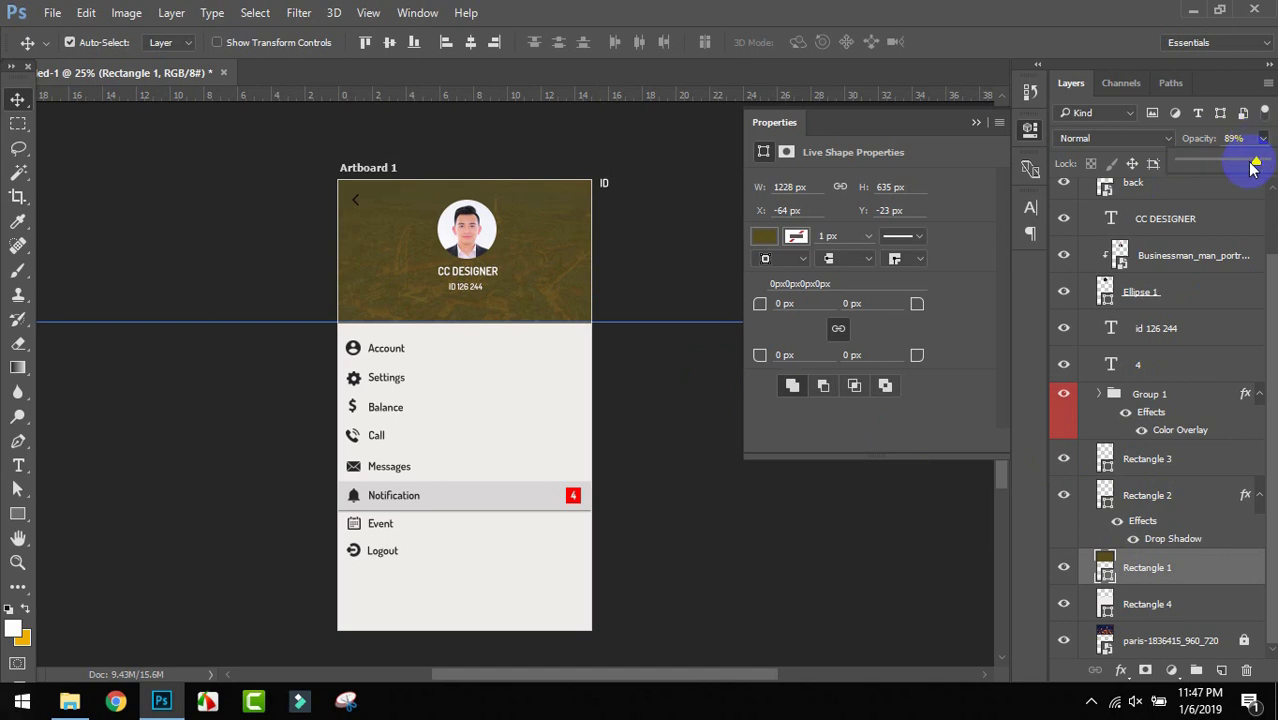
drag(1254, 163, 1270, 168)
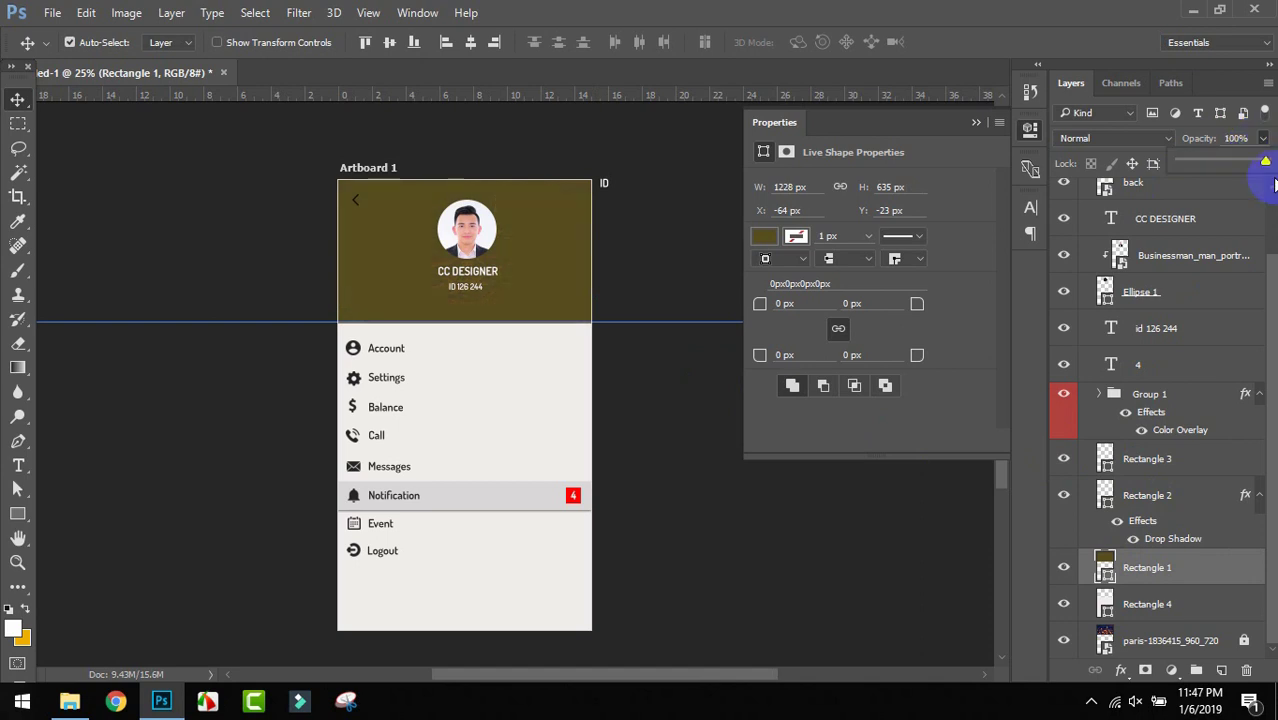
Try an orange fill on the header rectangle, settle on the green #5d791f and deselect it.
click(1106, 573)
double_click(1106, 573)
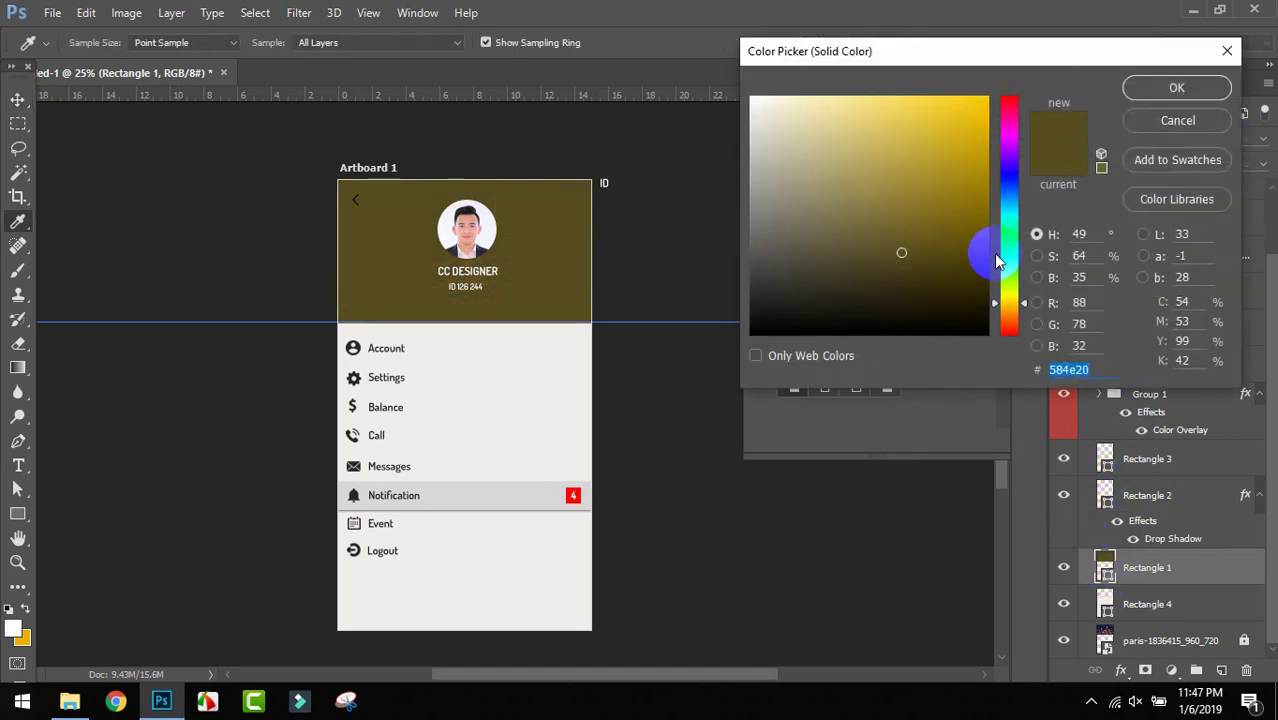
click(1010, 328)
click(967, 127)
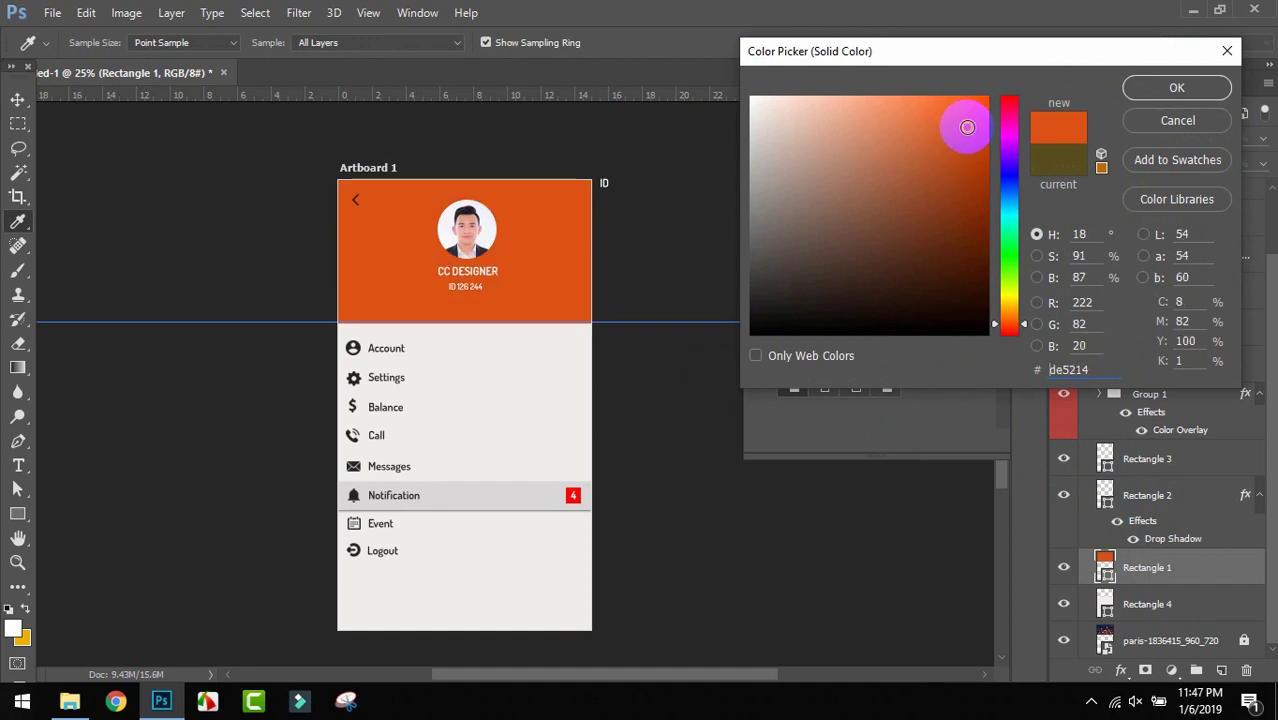
mouse_move(1004, 285)
mouse_down()
mouse_move(1013, 303)
mouse_move(999, 285)
mouse_up()
click(1176, 90)
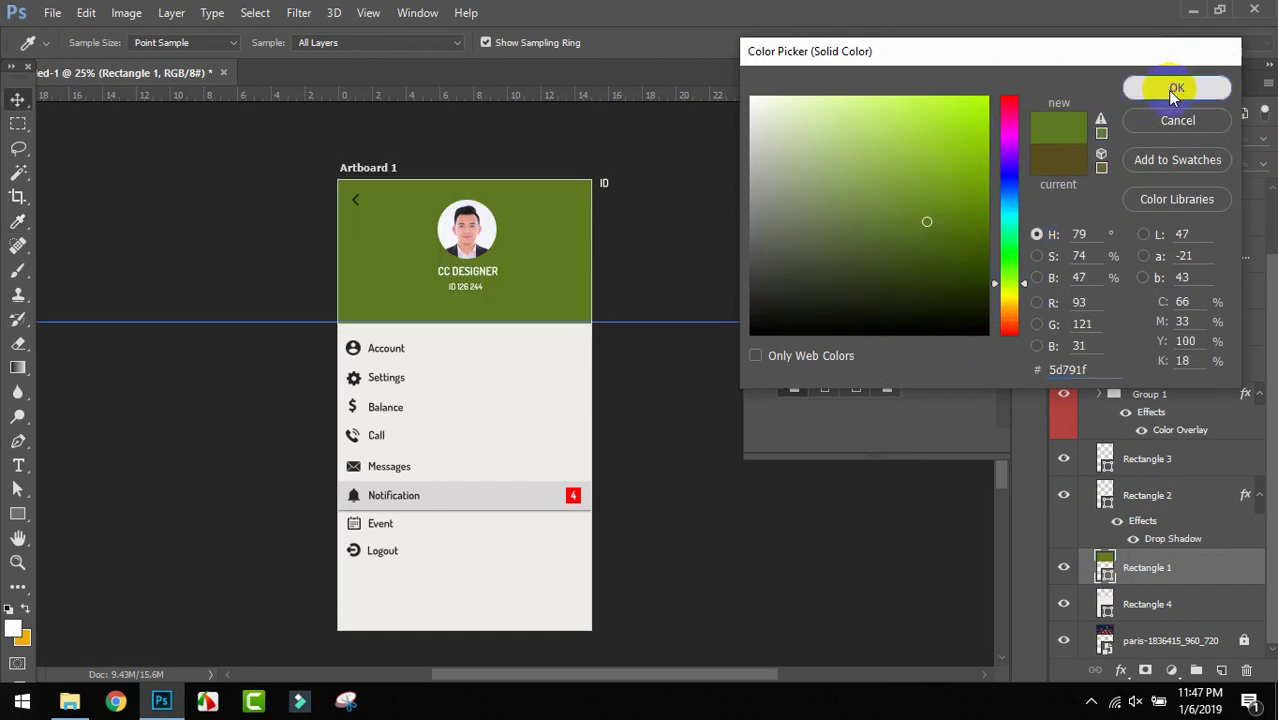
click(973, 126)
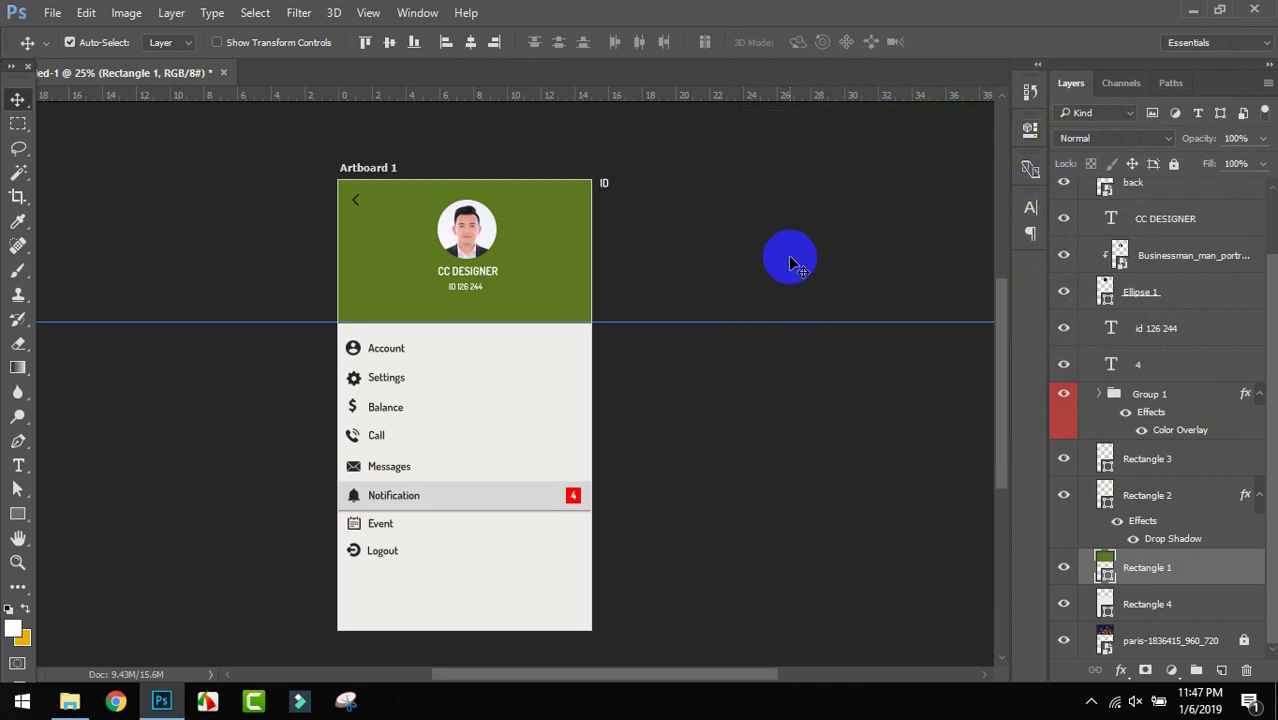
click(756, 322)
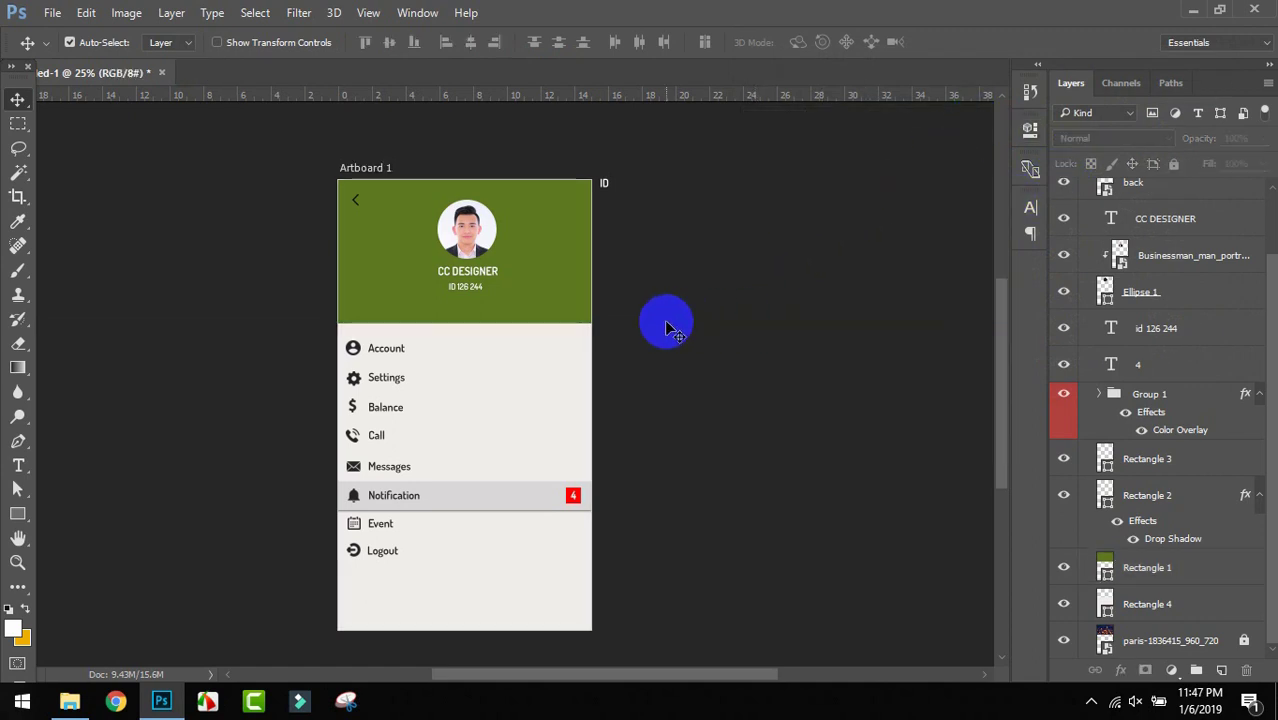
key(ctrl)
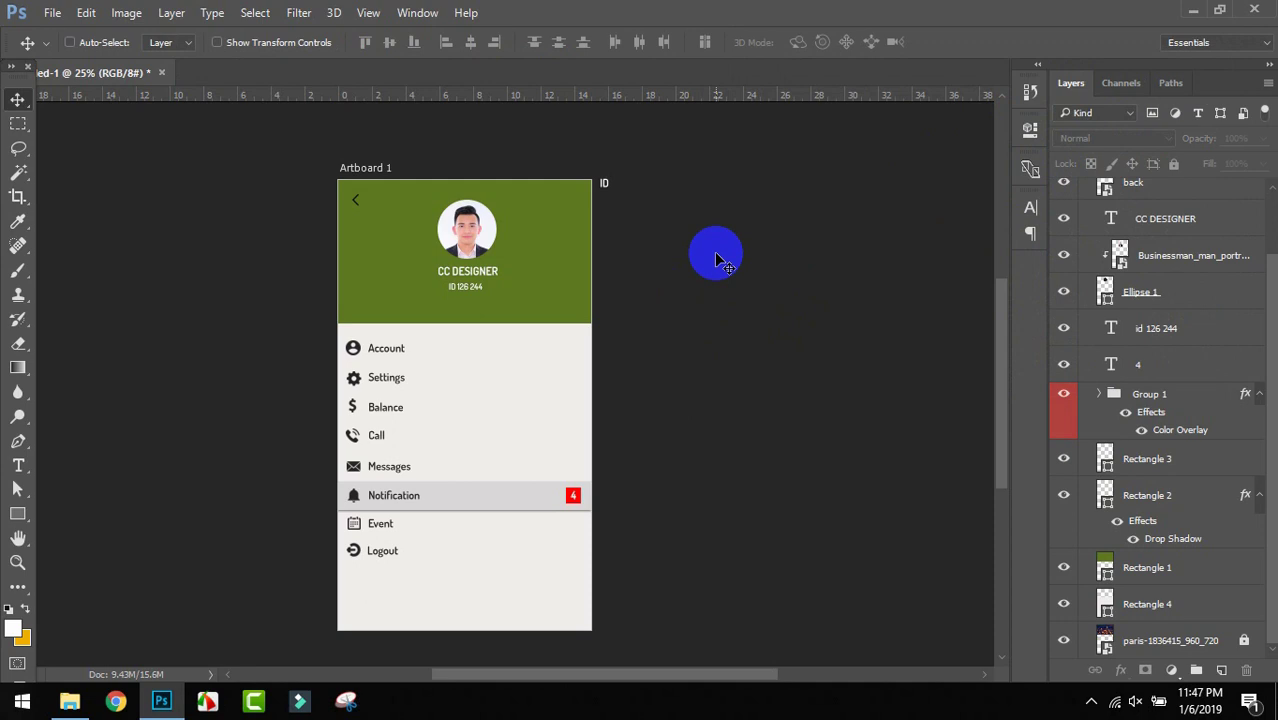
key(ctrl+plus)
key(ctrl+minus)
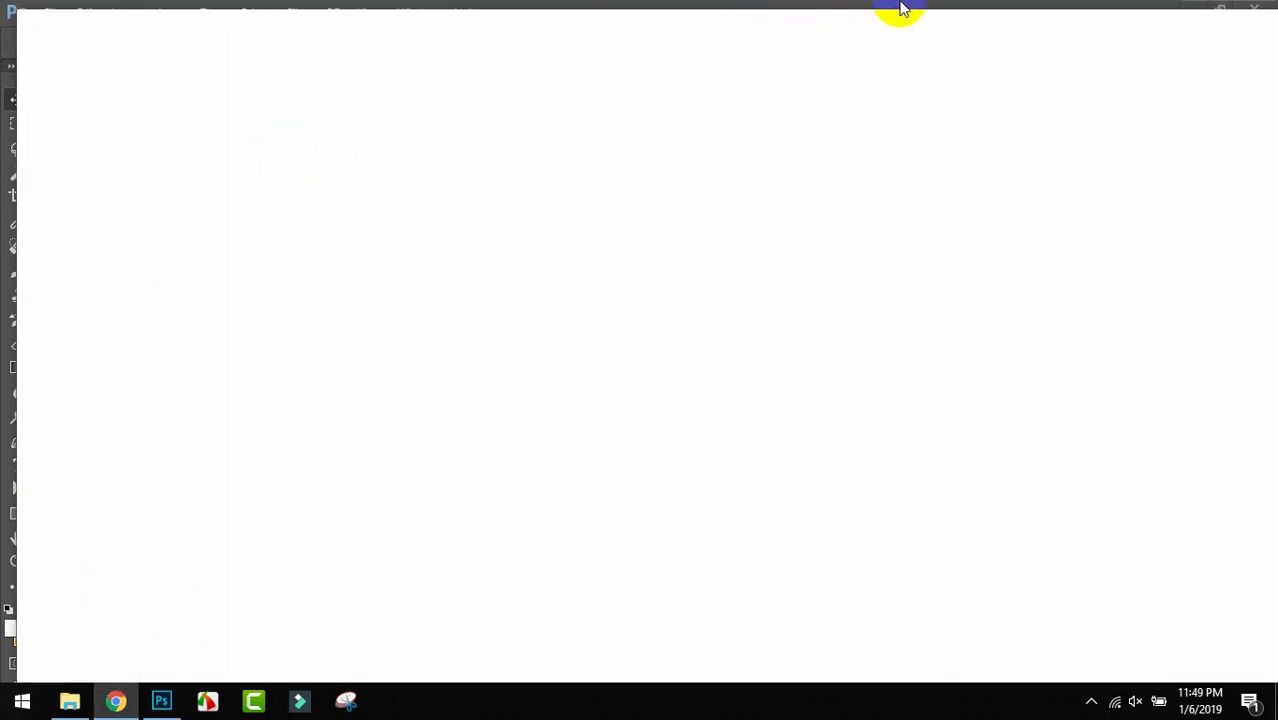
Switch to Chrome, open YouTube and search for "zero to infinity".
click(1218, 28)
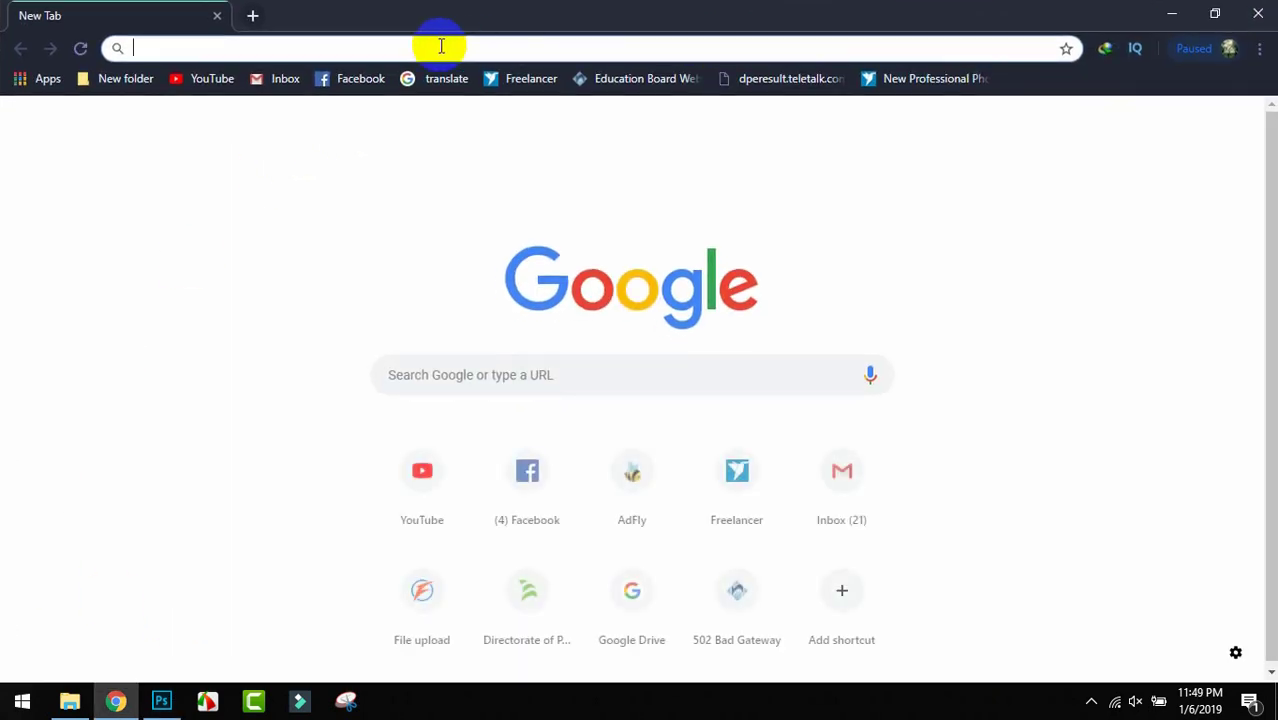
click(204, 79)
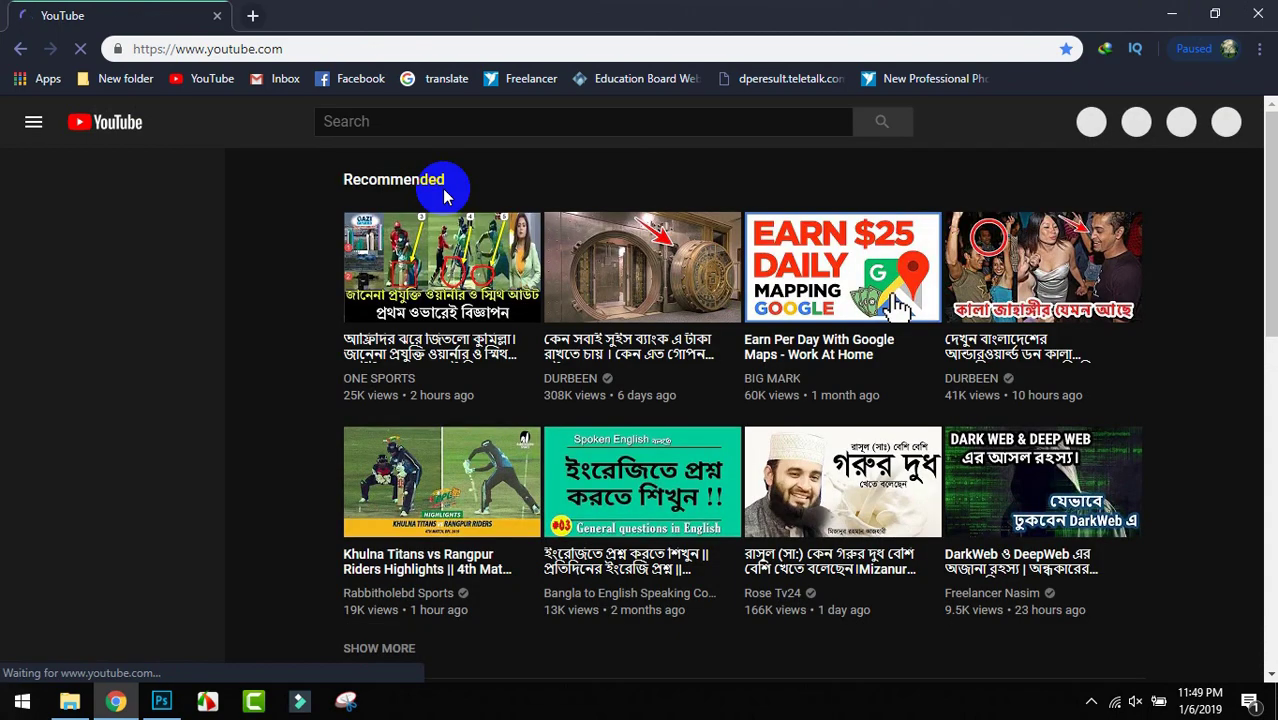
click(451, 127)
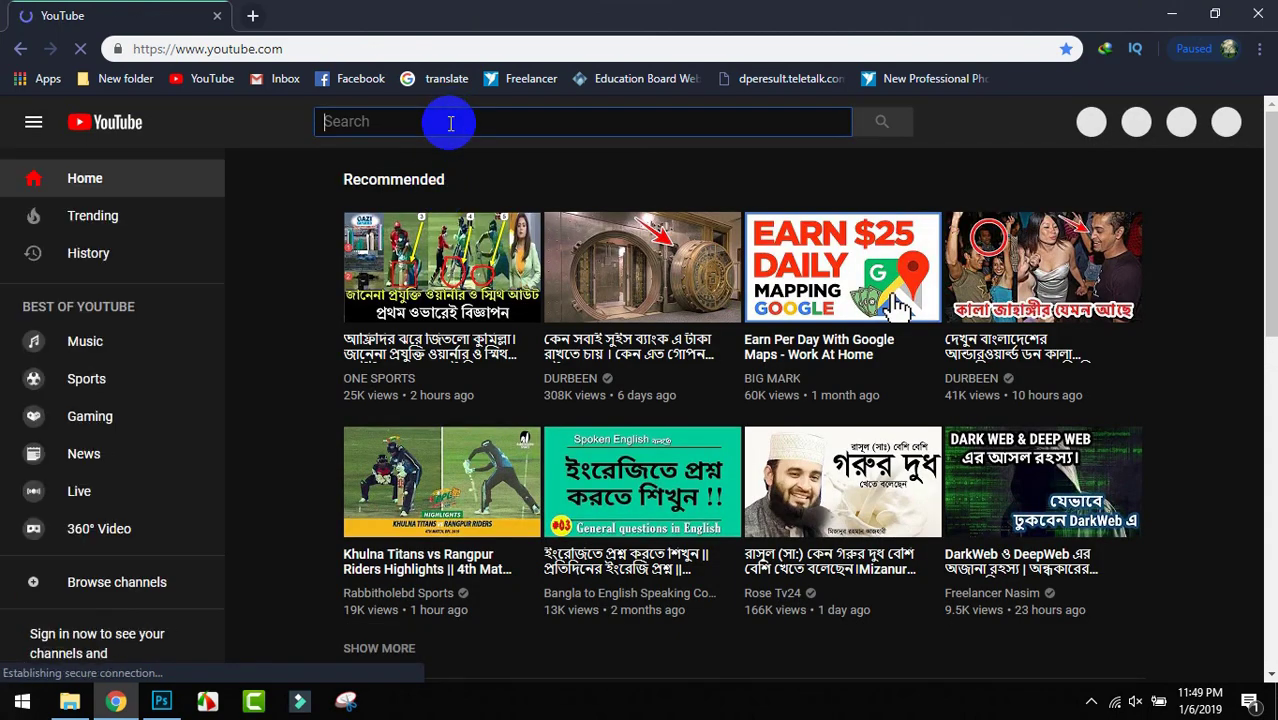
text(zero )
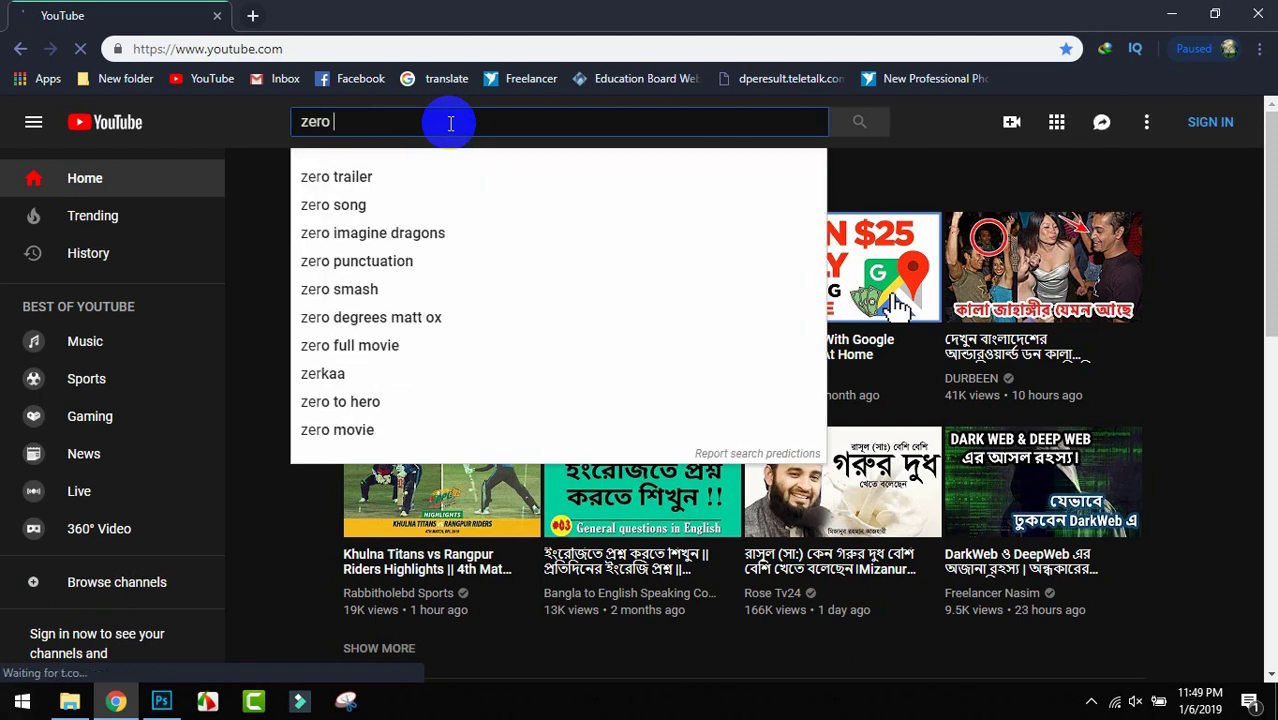
text(to inf)
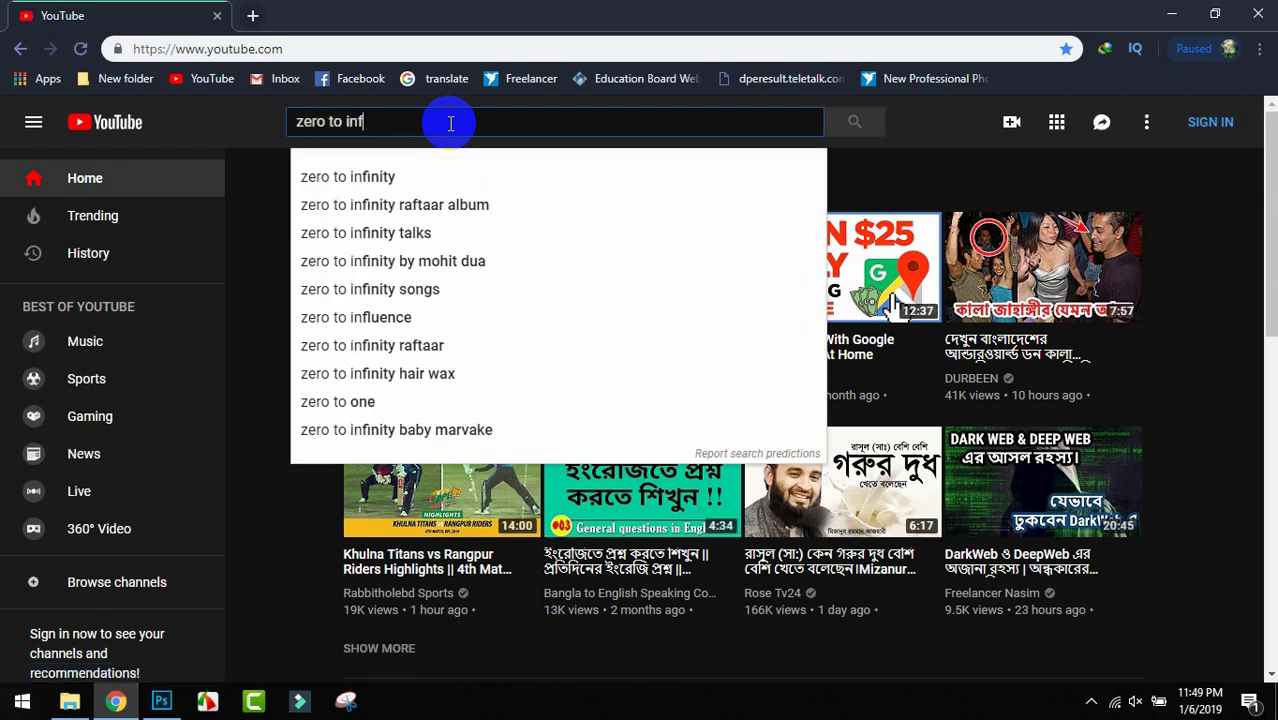
text(inity)
key(Return)
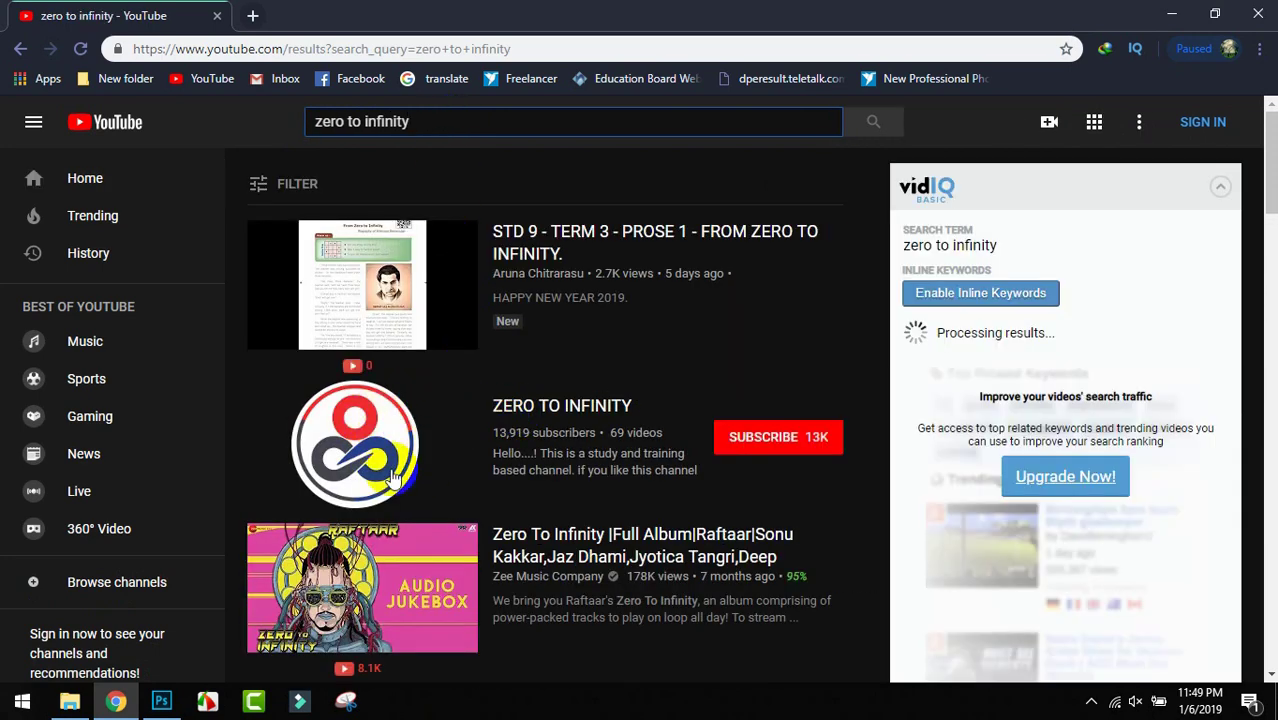
Open the ZERO TO INFINITY channel page from the YouTube search results.
click(475, 133)
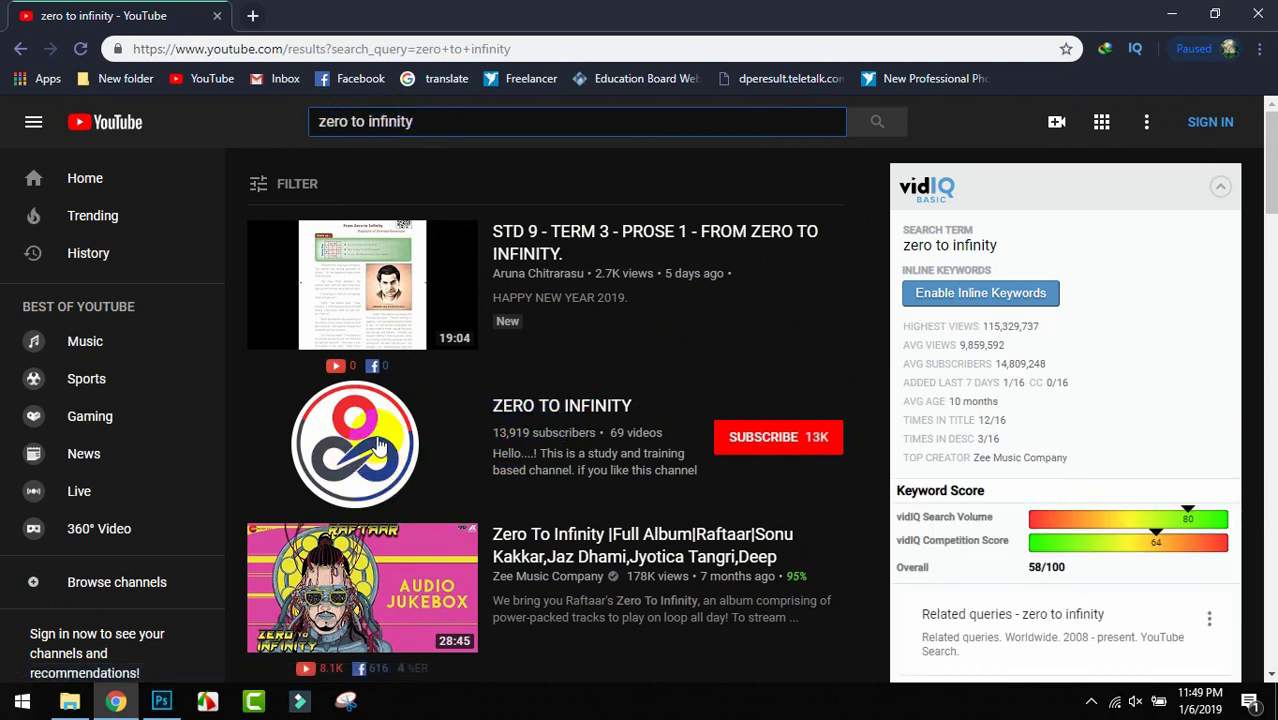
click(528, 412)
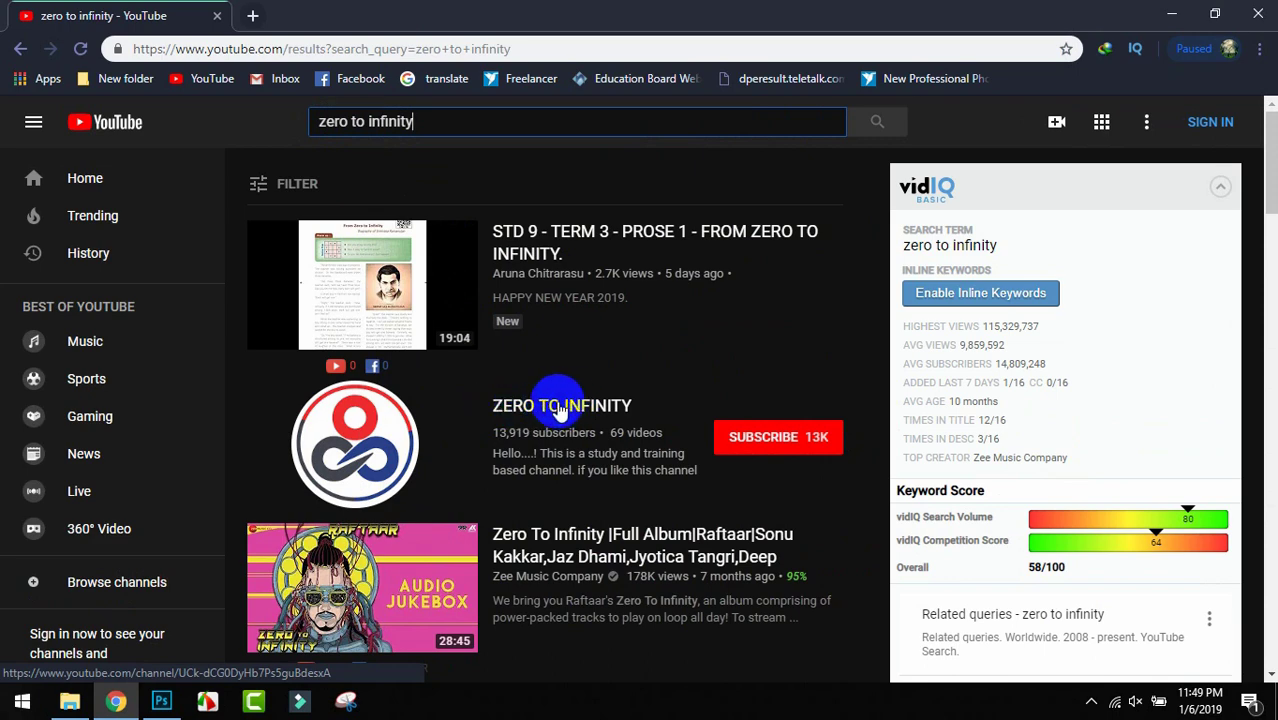
click(556, 410)
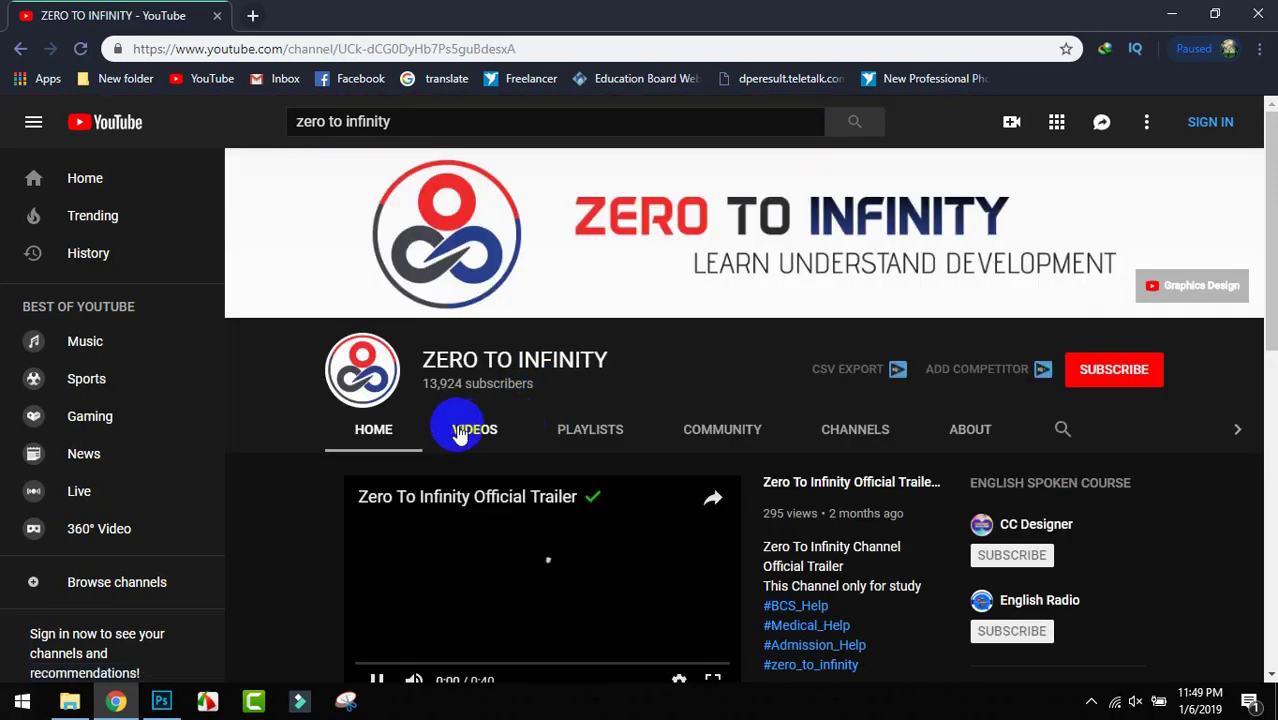
Show the channel's uploaded videos and look through the Computer Training Course Bangla Tutorial episodes.
click(476, 431)
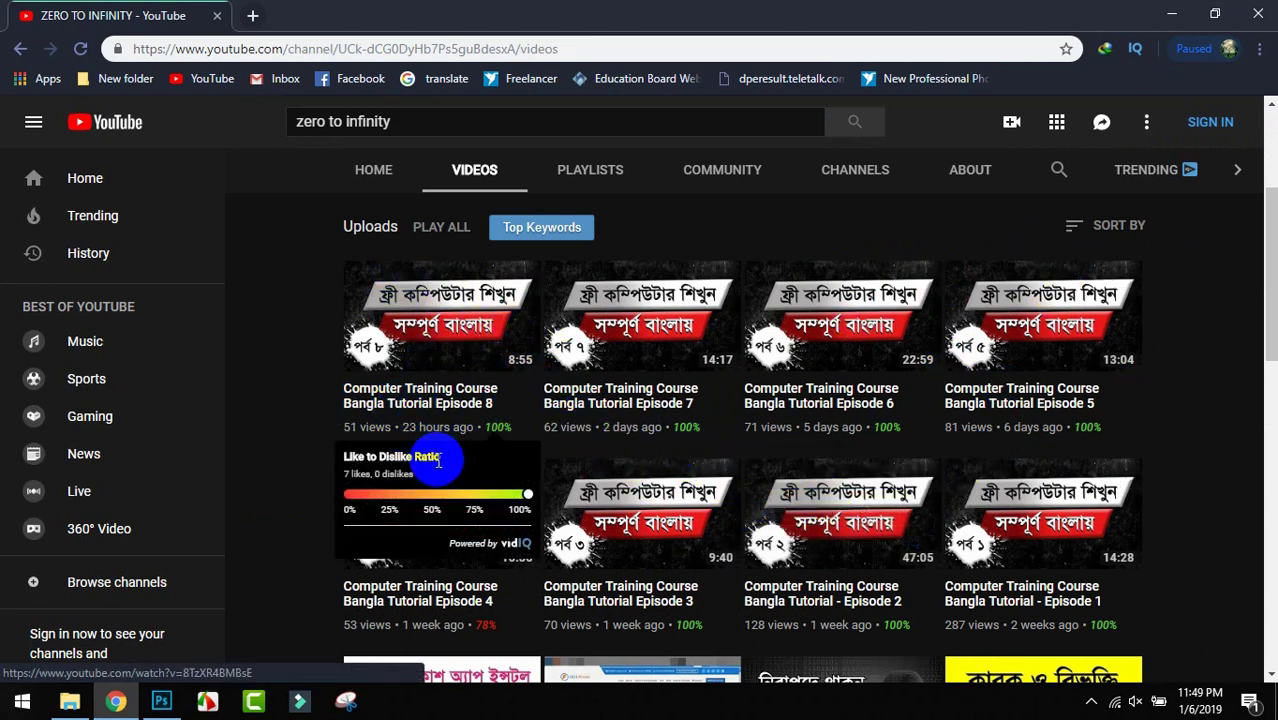
scroll(704, 414, up, 1)
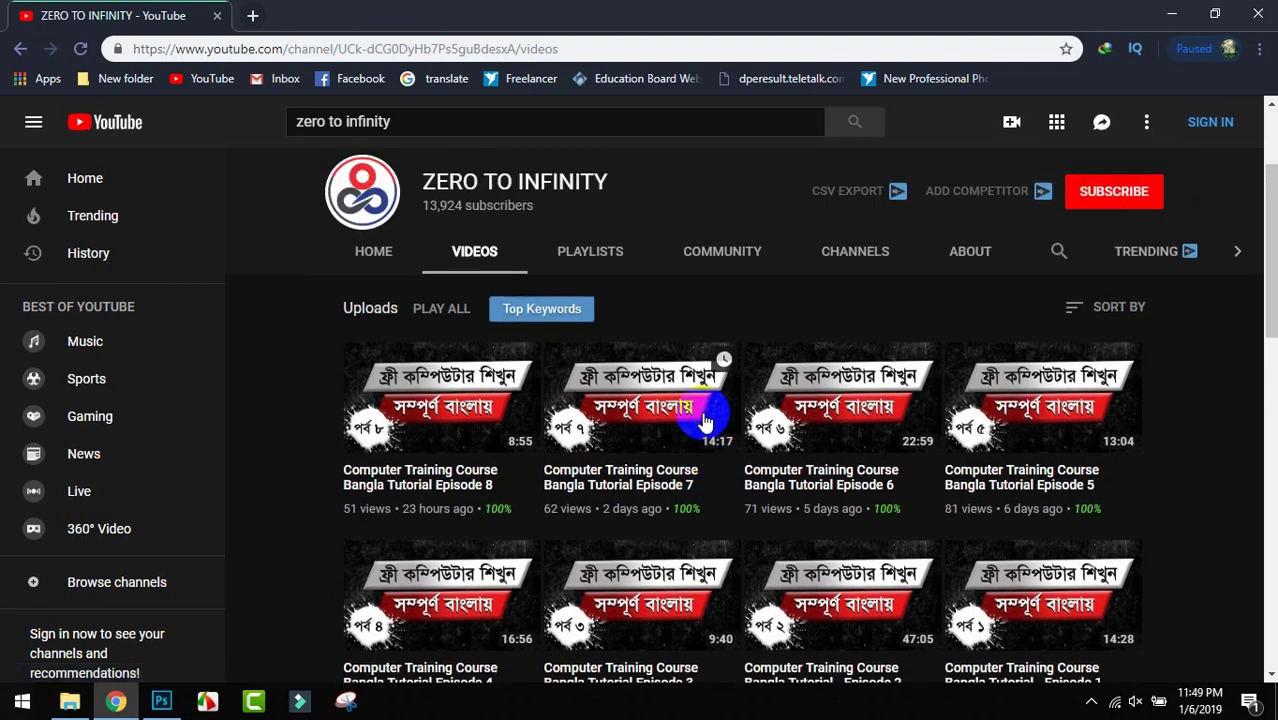
scroll(704, 420, down, 1)
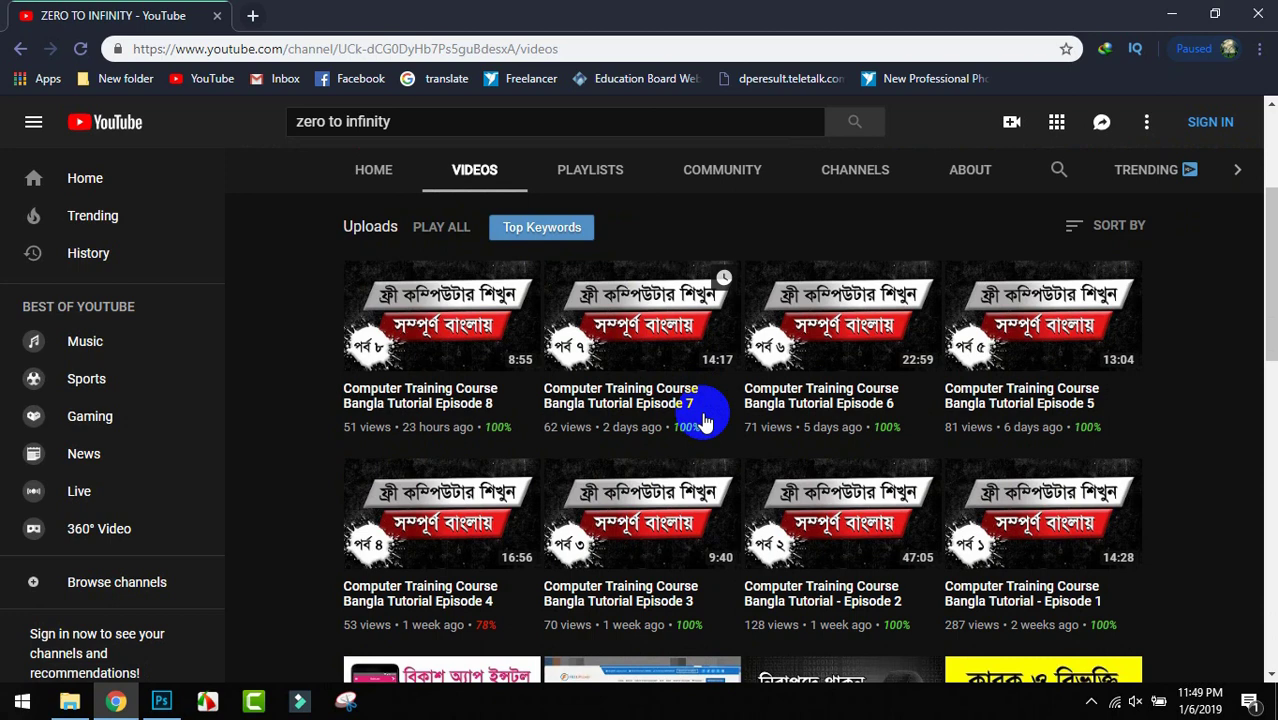
scroll(519, 330, up, 3)
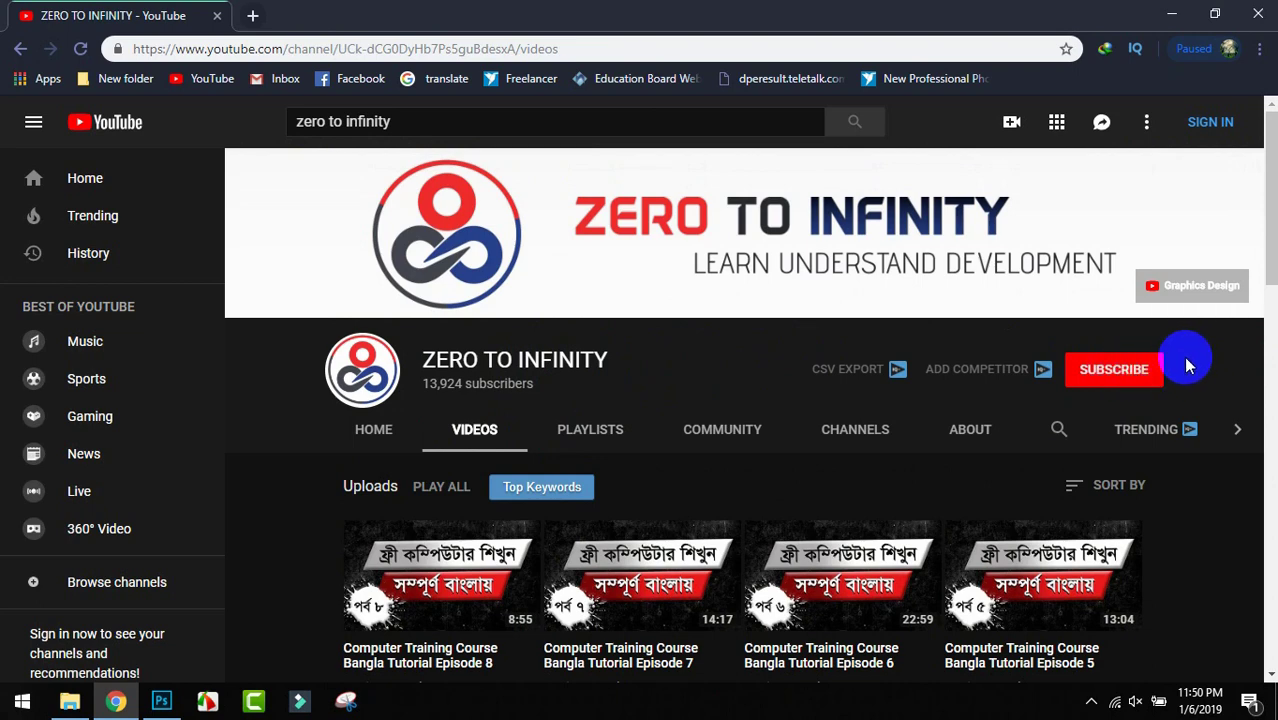
scroll(1060, 445, down, 2)
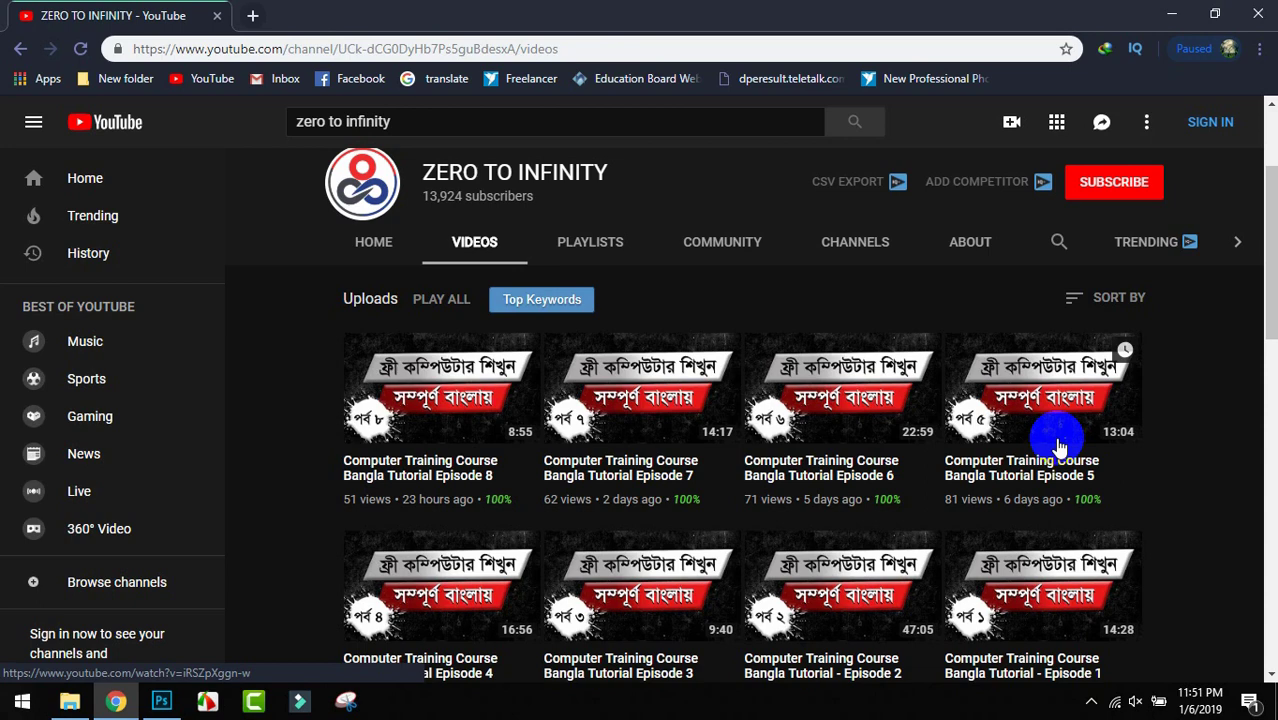
scroll(1060, 445, up, 2)
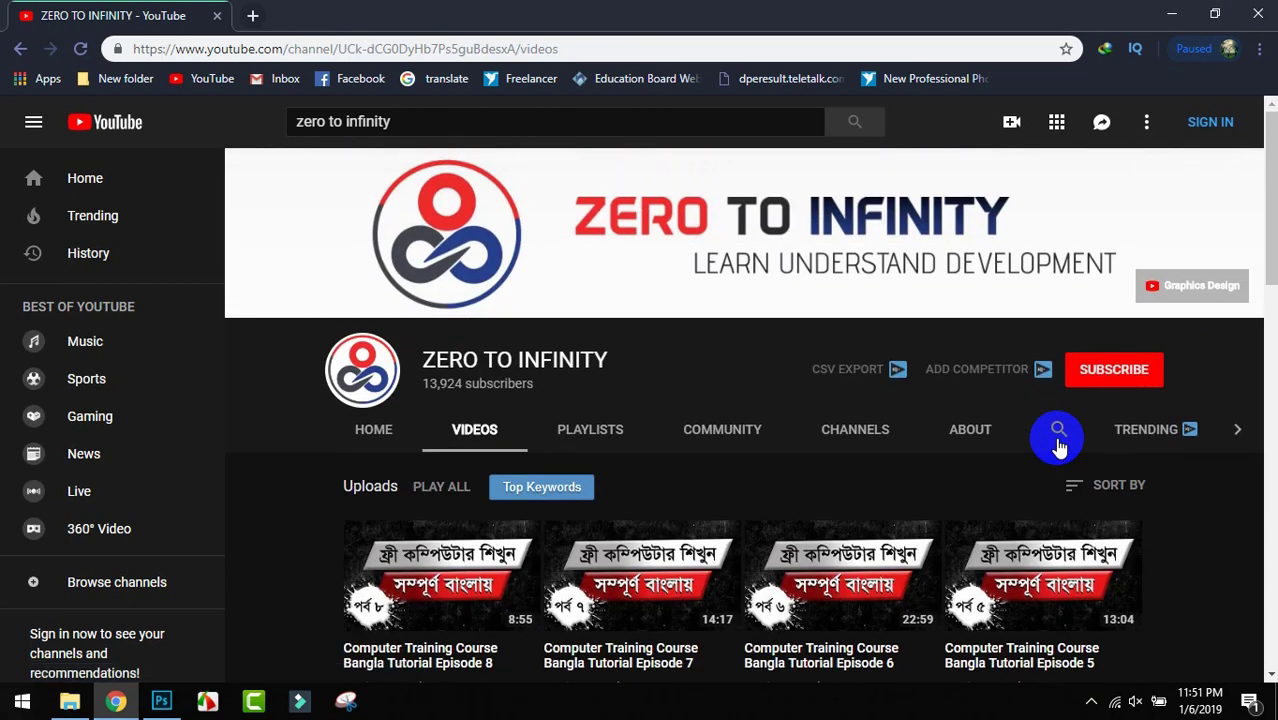